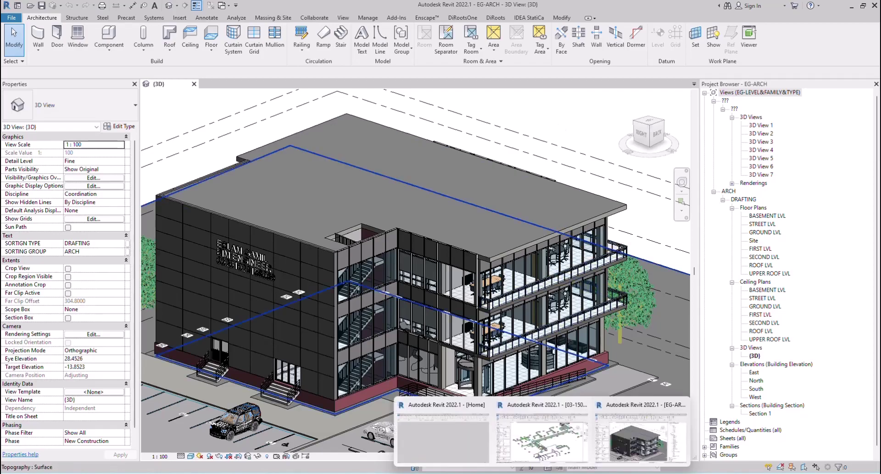
Bring the Revit Home window, with no project open, to the front
{"action": "left_click", "coordinate": [408, 428]}
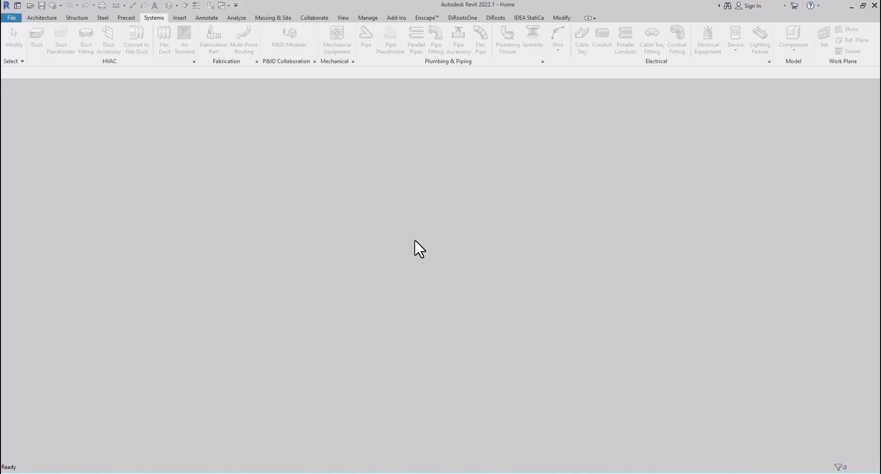
Open the New Project dialog via File > New > Project
{"action": "left_click", "coordinate": [11, 18]}
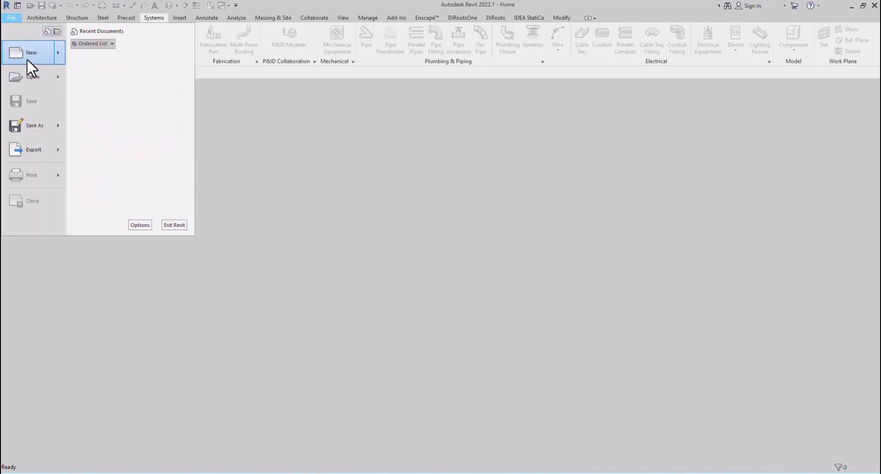
{"action": "mouse_move", "coordinate": [31, 54]}
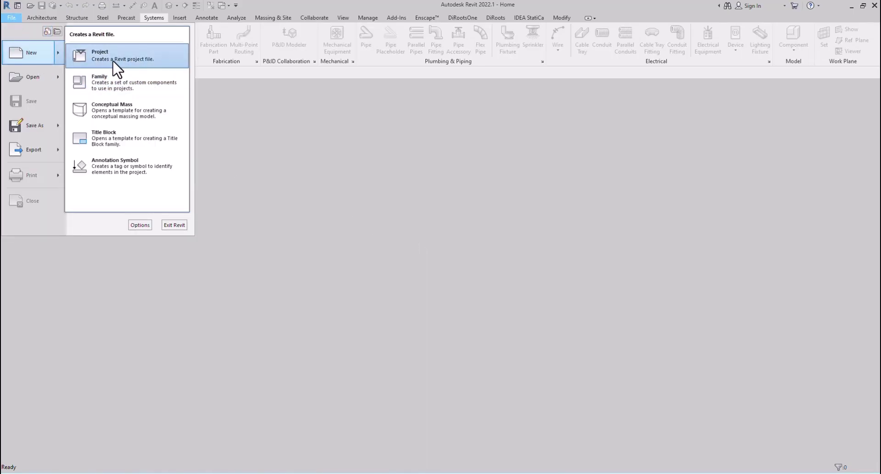
{"action": "left_click", "coordinate": [124, 64]}
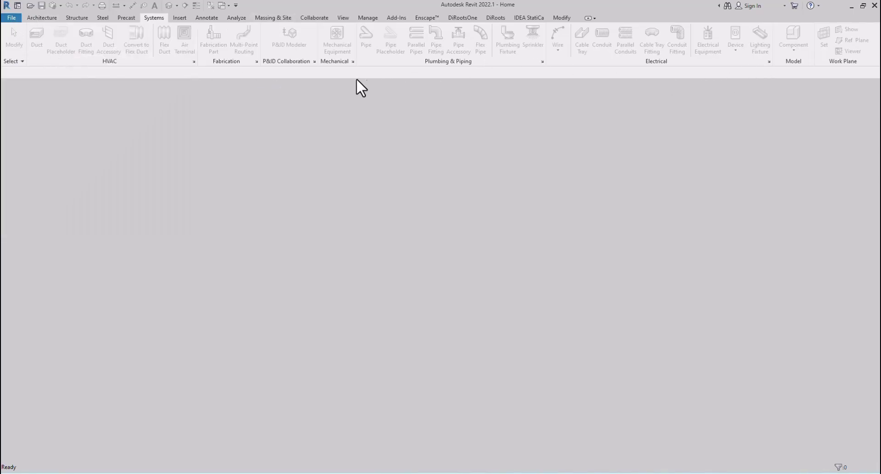
{"action": "left_click", "coordinate": [29, 18]}
{"action": "left_click", "coordinate": [10, 18]}
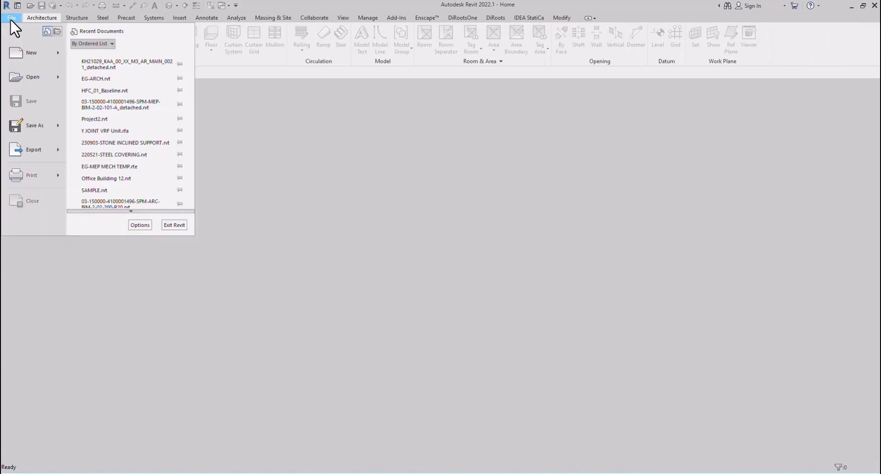
{"action": "left_click", "coordinate": [10, 18]}
{"action": "left_click", "coordinate": [13, 17]}
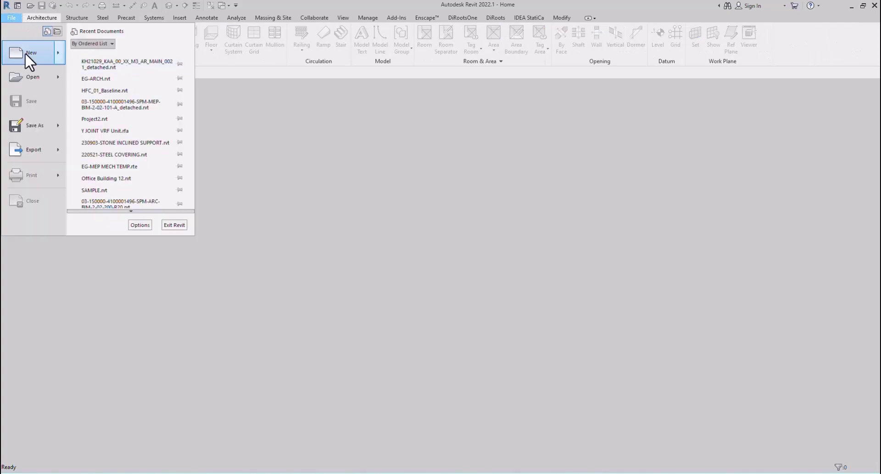
{"action": "left_click", "coordinate": [99, 55]}
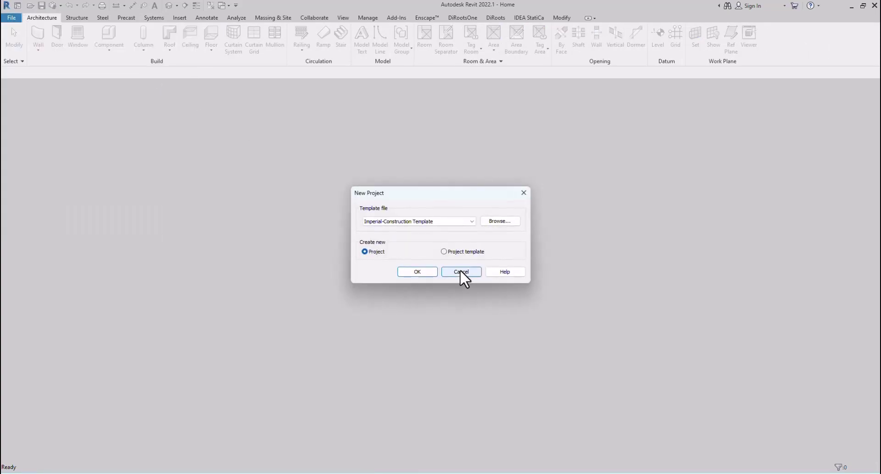
Create a new project template from English\Mechanical-Default_Metric.rte
{"action": "left_click_drag", "start_coordinate": [418, 199], "coordinate": [358, 147]}
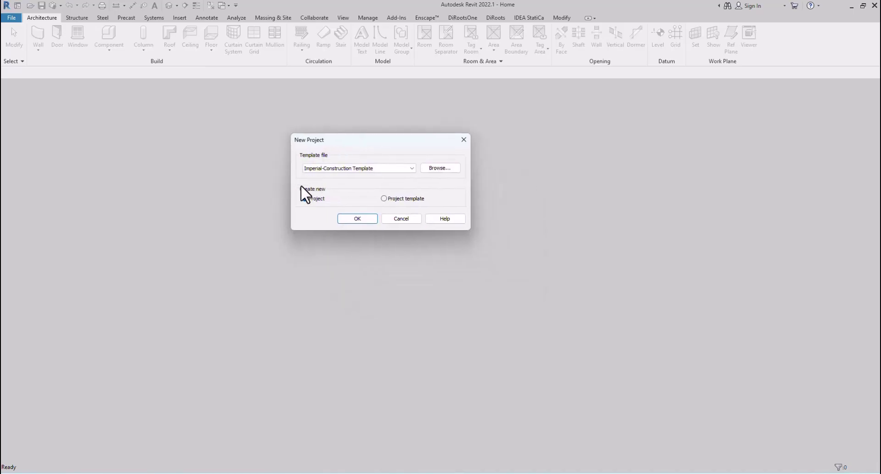
{"action": "left_click", "coordinate": [382, 199]}
{"action": "left_click", "coordinate": [431, 169]}
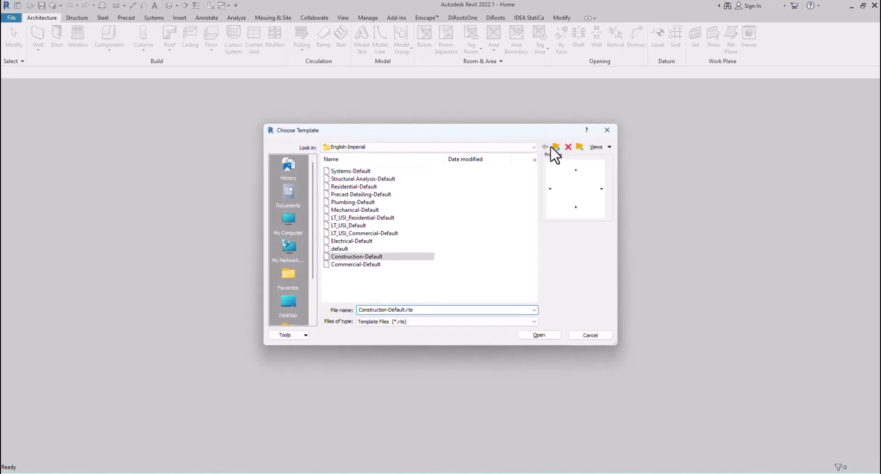
{"action": "left_click", "coordinate": [556, 148]}
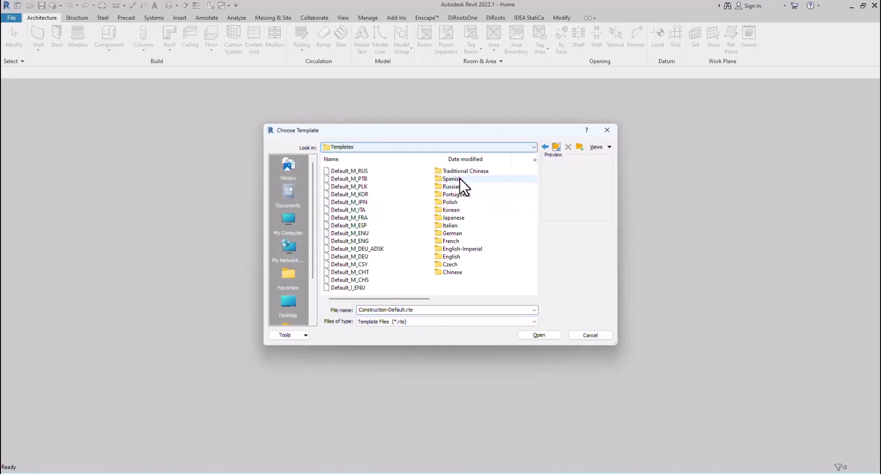
{"action": "double_click", "coordinate": [451, 257]}
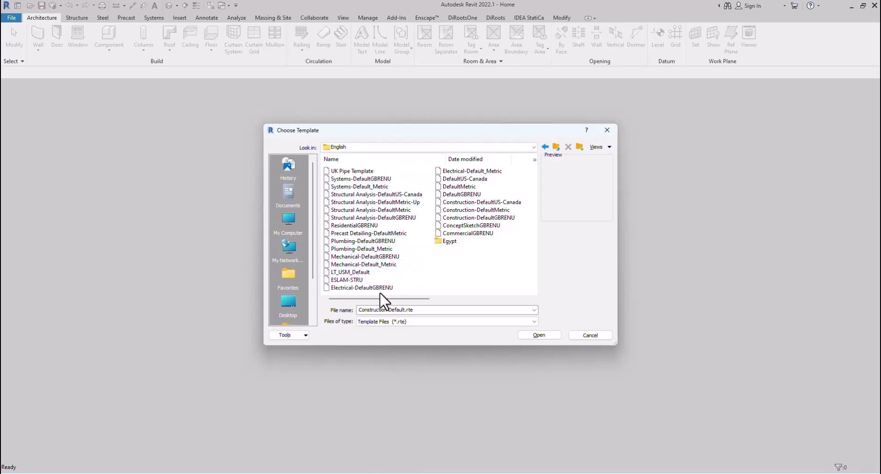
{"action": "left_click", "coordinate": [361, 265]}
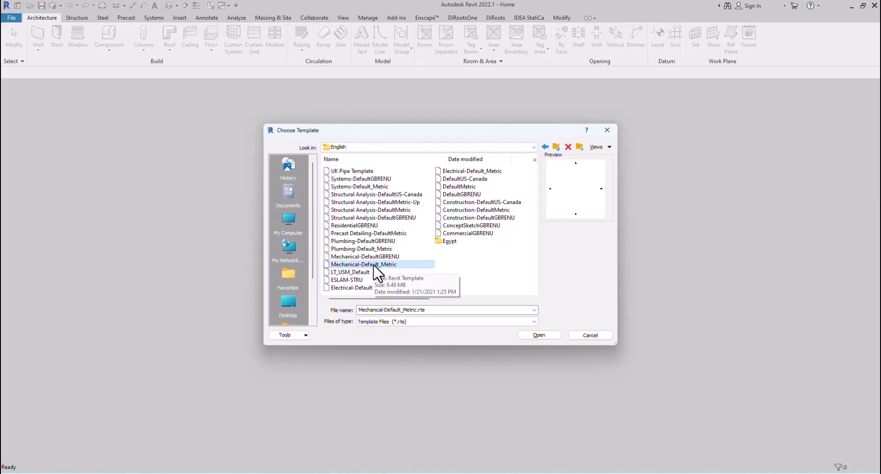
{"action": "mouse_move", "coordinate": [363, 264]}
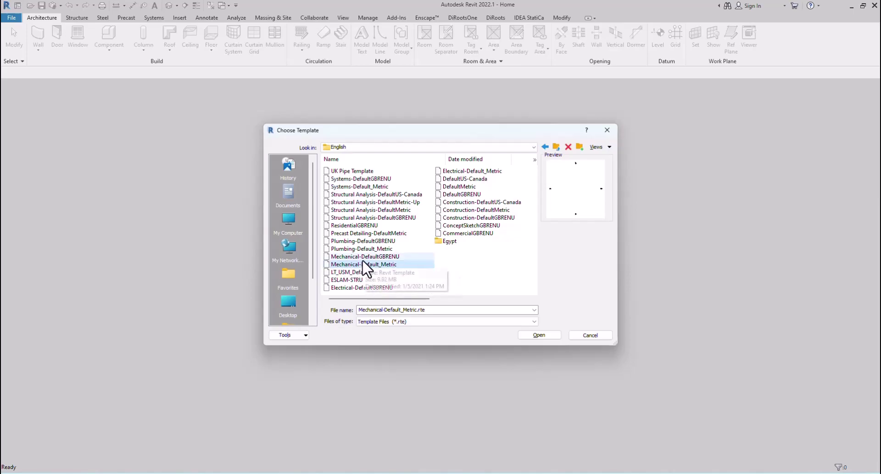
{"action": "left_click", "coordinate": [528, 335]}
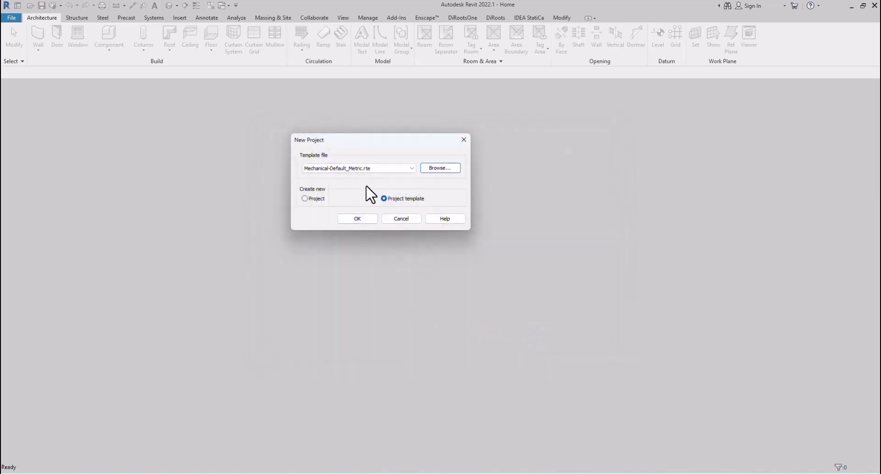
{"action": "left_click", "coordinate": [363, 217]}
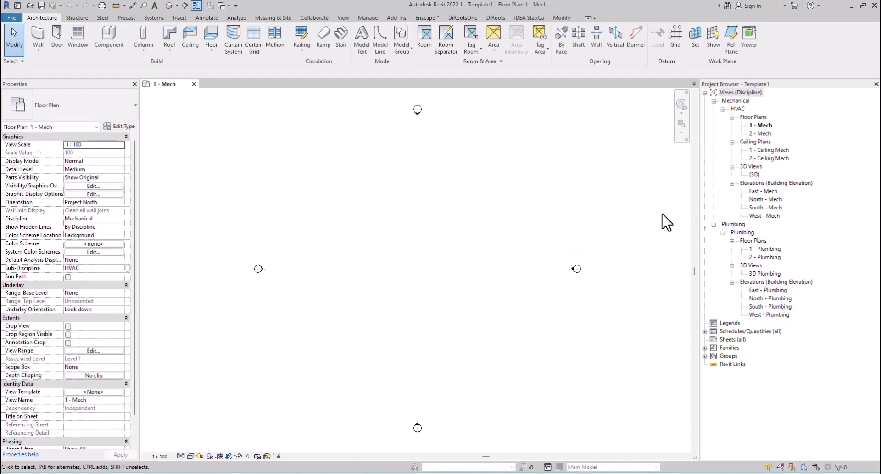
Review the duct types and pipe types in the Type Selector, then cancel placement
{"action": "left_click", "coordinate": [153, 17]}
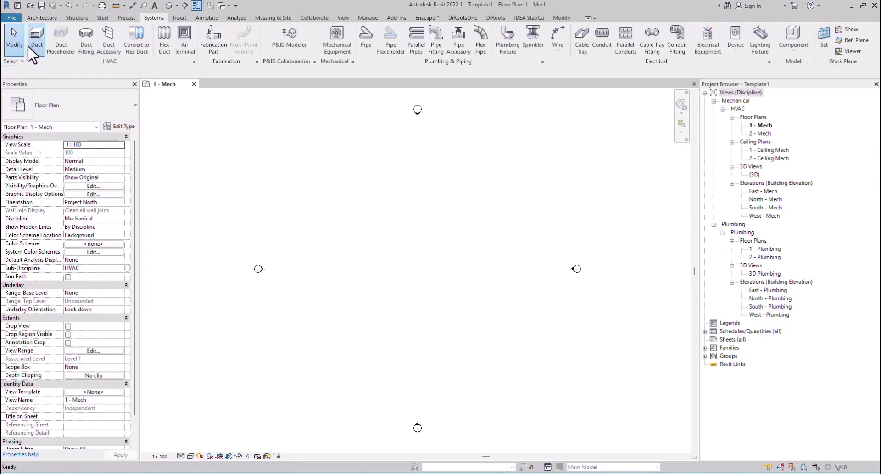
{"action": "key", "text": "d"}
{"action": "key", "text": "t"}
{"action": "left_click", "coordinate": [96, 104]}
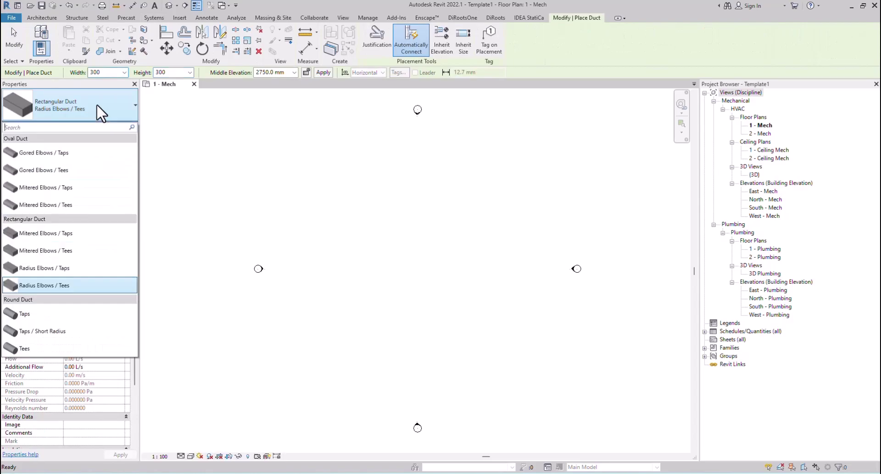
{"action": "key", "text": "Escape"}
{"action": "key", "text": "Escape"}
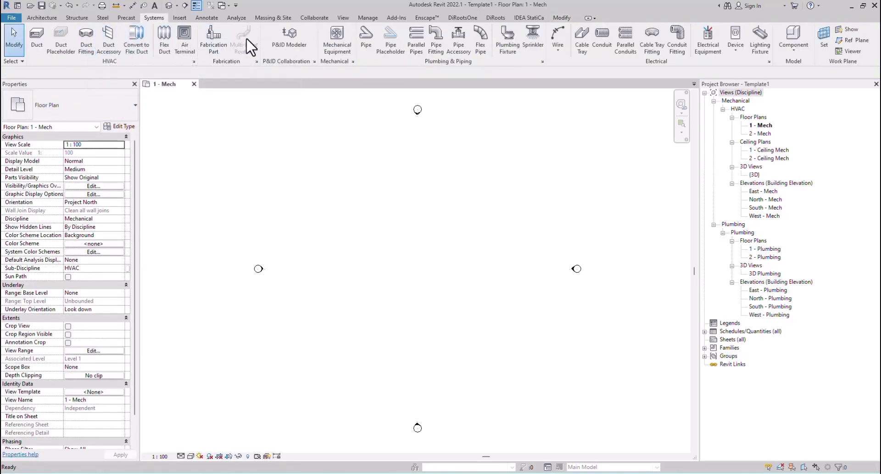
{"action": "left_click", "coordinate": [359, 41]}
{"action": "left_click", "coordinate": [93, 97]}
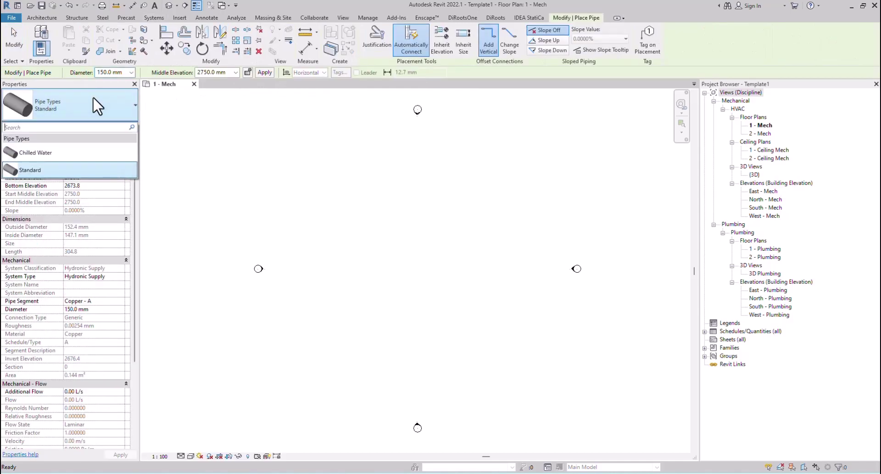
{"action": "left_click", "coordinate": [9, 39]}
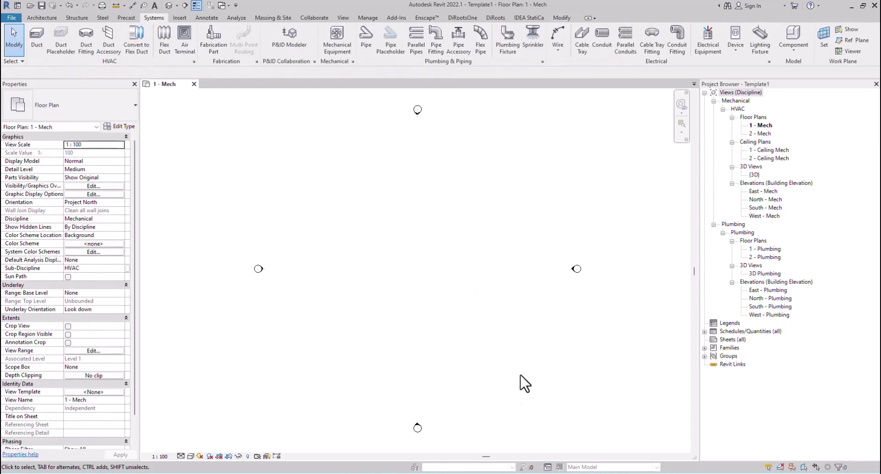
Pan and zoom around the 3D ductwork model, then return to Template1's Mech plan
{"action": "left_click", "coordinate": [541, 440]}
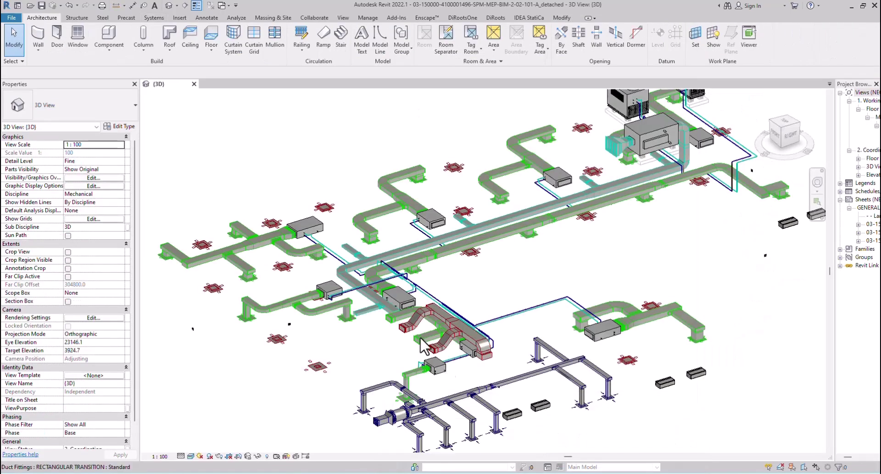
{"action": "scroll", "coordinate": [497, 269], "scroll_direction": "up", "scroll_amount": 2}
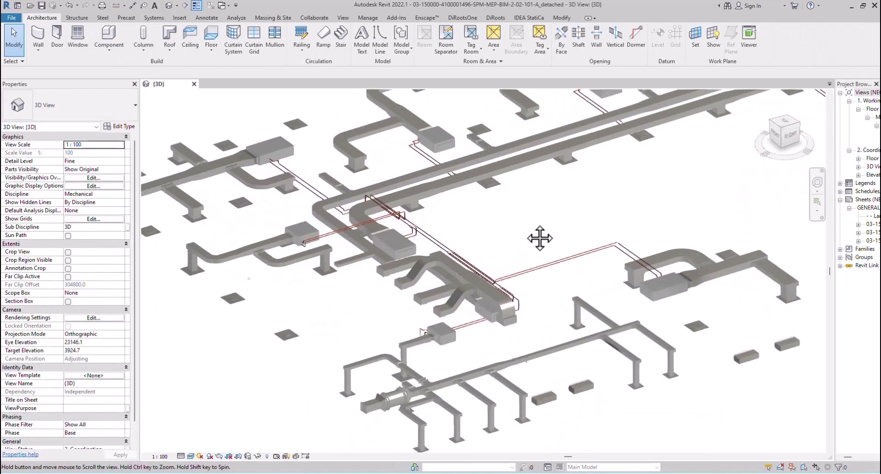
{"action": "mouse_move", "coordinate": [574, 246]}
{"action": "middle_mouse_down"}
{"action": "mouse_move", "coordinate": [540, 246]}
{"action": "mouse_move", "coordinate": [515, 261]}
{"action": "middle_mouse_up"}
{"action": "scroll", "coordinate": [540, 246], "scroll_direction": "down", "scroll_amount": 1}
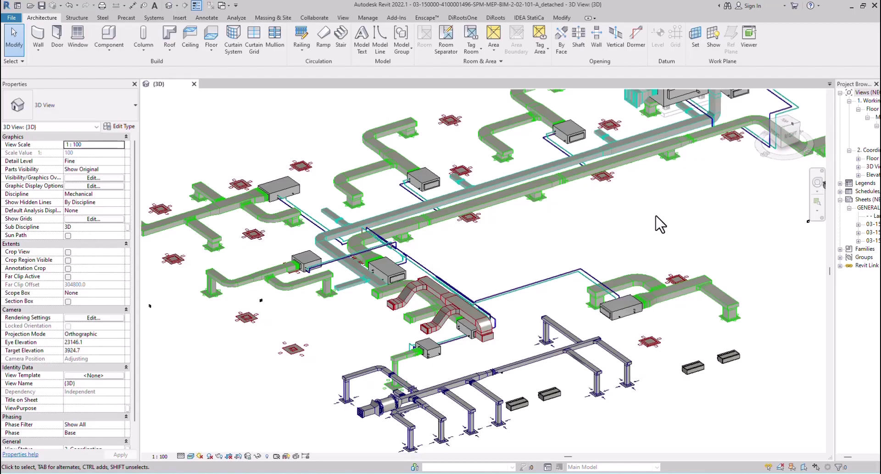
{"action": "middle_click_drag", "start_coordinate": [604, 258], "coordinate": [607, 256]}
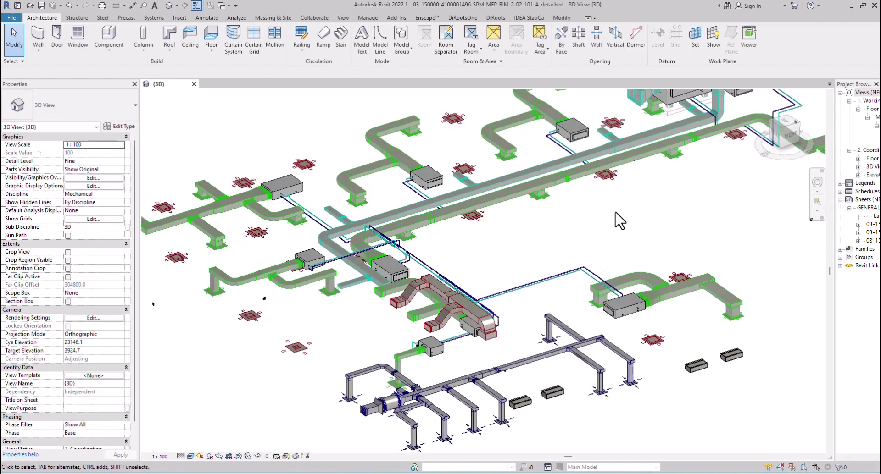
{"action": "mouse_move", "coordinate": [414, 467]}
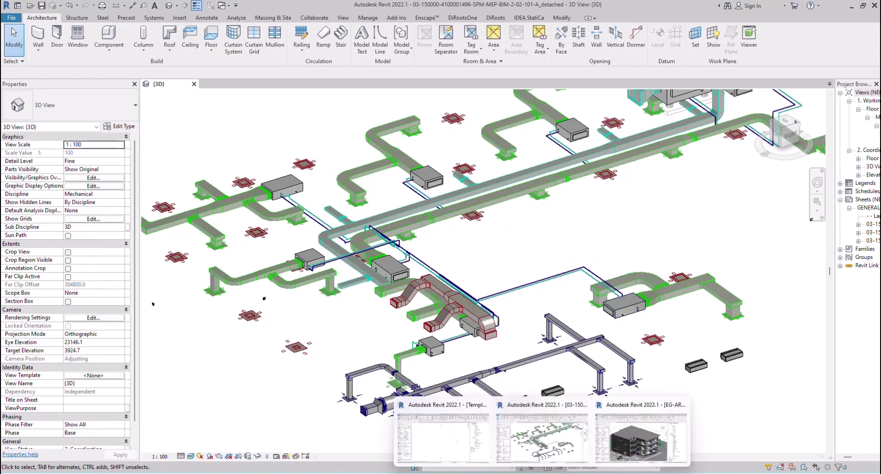
{"action": "left_click", "coordinate": [475, 445]}
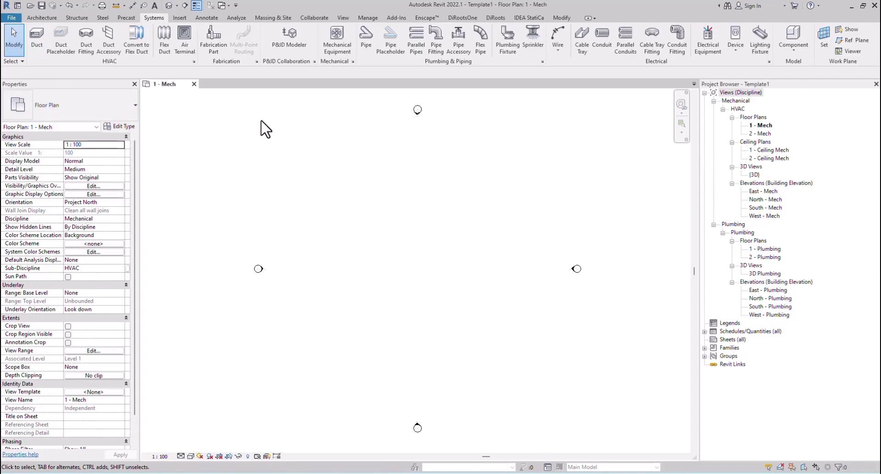
Expand Families > Duct Systems to see Exhaust, Return and Supply Air, then bring up the 3D model
{"action": "left_click", "coordinate": [39, 43]}
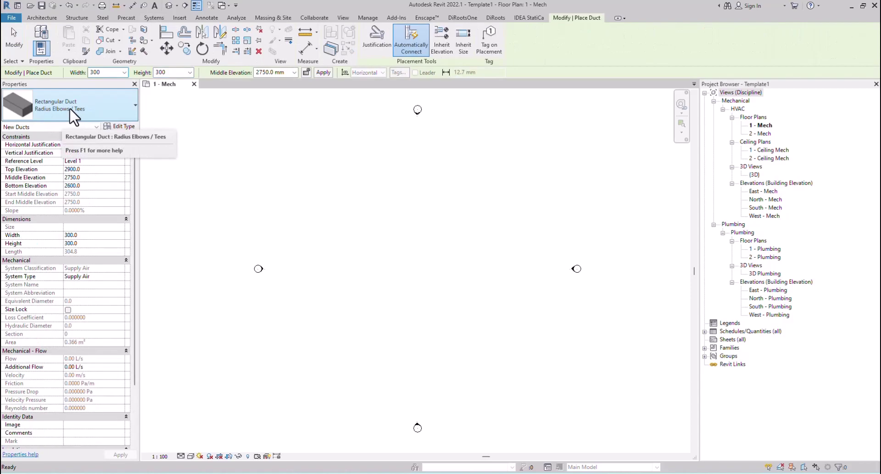
{"action": "left_click", "coordinate": [704, 348]}
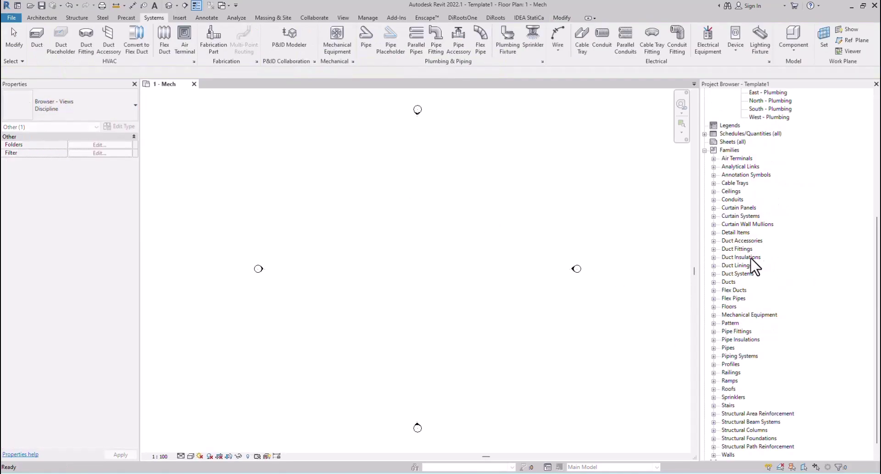
{"action": "left_click", "coordinate": [713, 274]}
{"action": "left_click", "coordinate": [723, 282]}
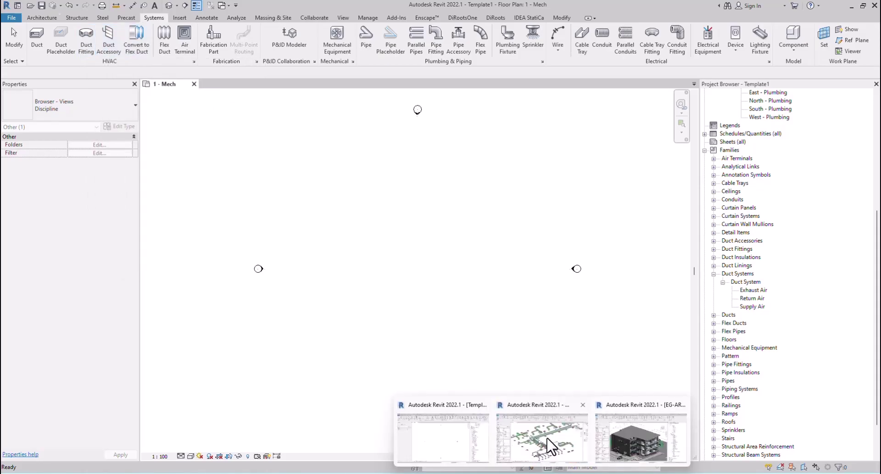
{"action": "left_click", "coordinate": [549, 447]}
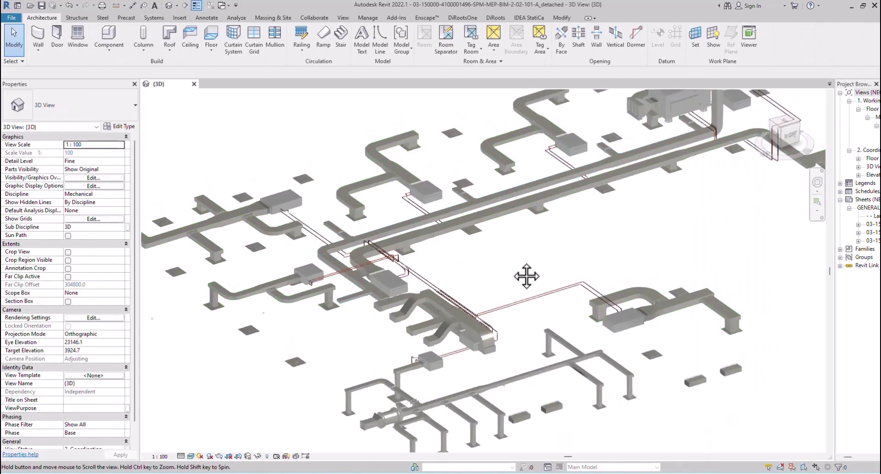
{"action": "scroll", "coordinate": [331, 146], "scroll_direction": "up", "scroll_amount": 4}
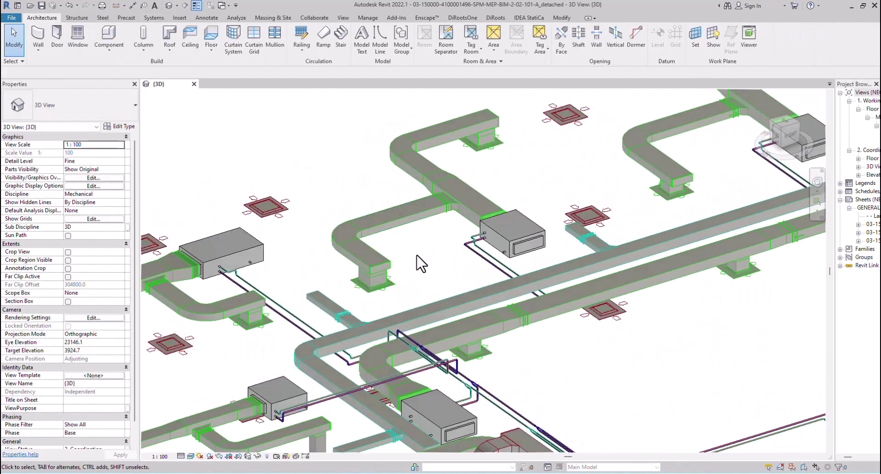
{"action": "left_click", "coordinate": [397, 232]}
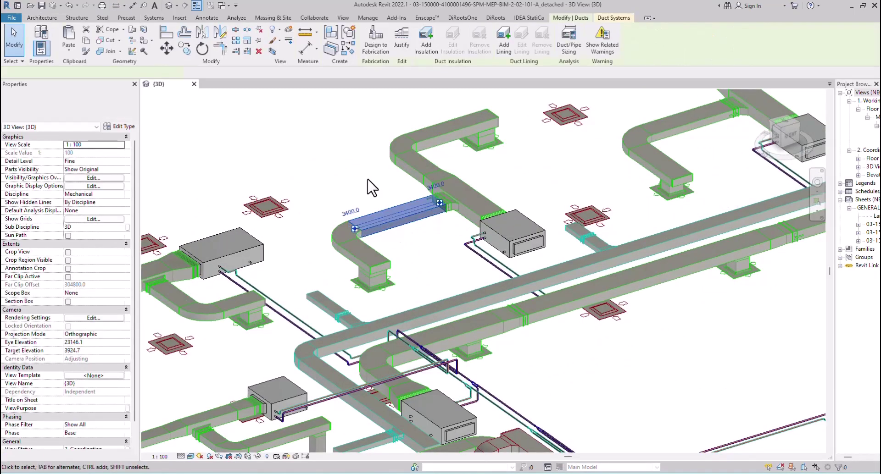
{"action": "left_click", "coordinate": [336, 168]}
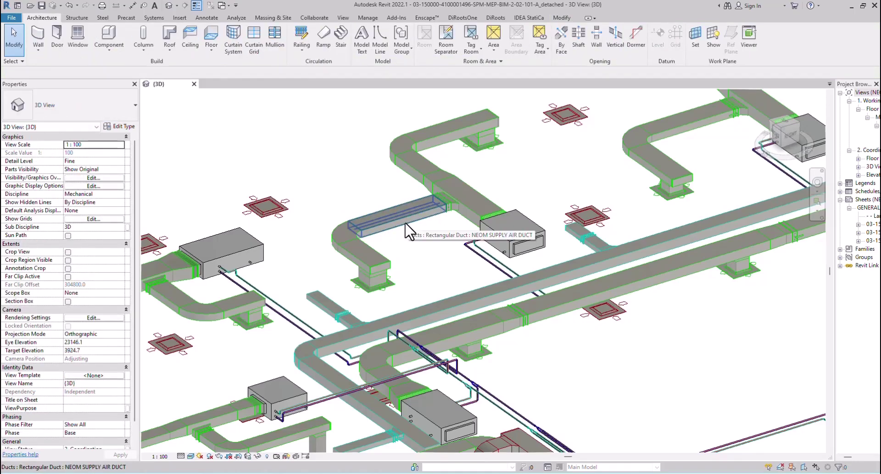
{"action": "middle_click_drag", "start_coordinate": [406, 232], "coordinate": [399, 222]}
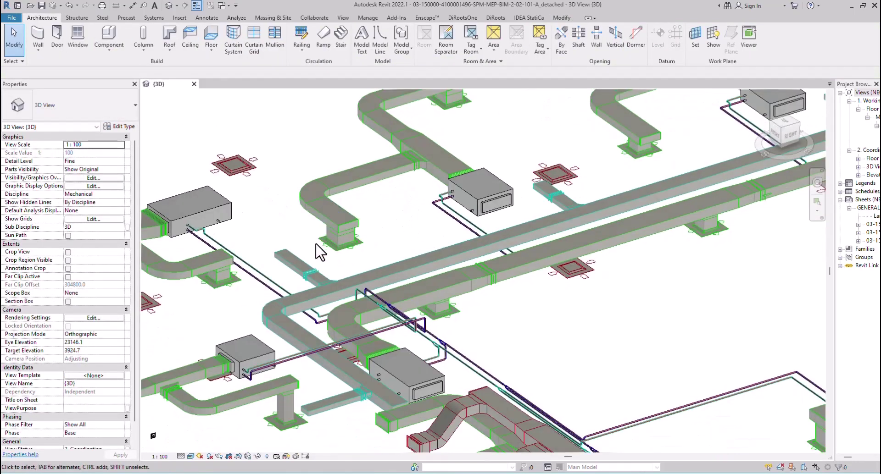
{"action": "scroll", "coordinate": [377, 225], "scroll_direction": "down", "scroll_amount": 2}
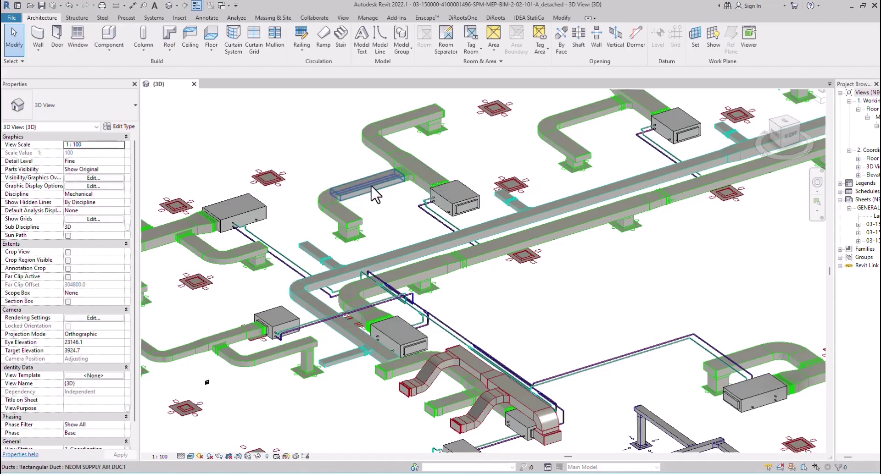
{"action": "middle_click_drag", "start_coordinate": [515, 248], "coordinate": [523, 291]}
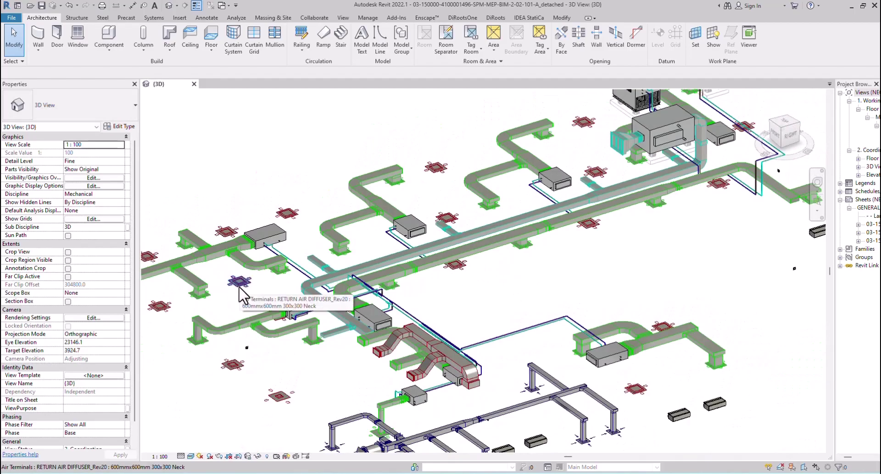
{"action": "middle_click_drag", "start_coordinate": [509, 316], "coordinate": [502, 291]}
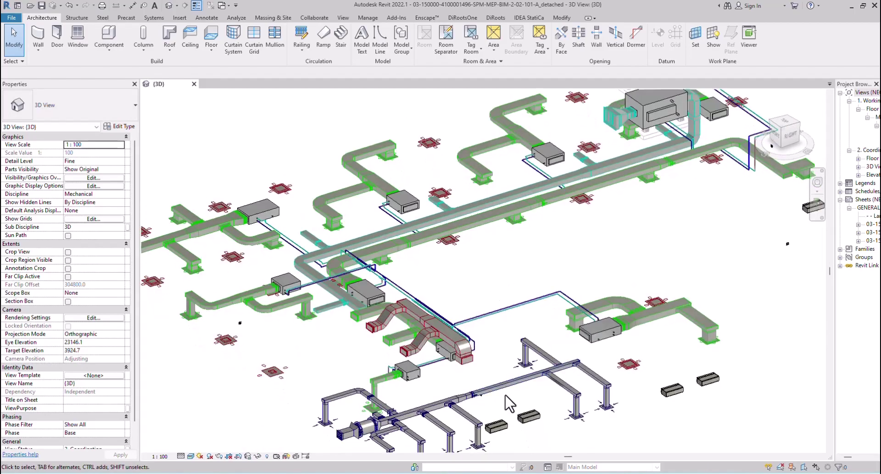
{"action": "scroll", "coordinate": [507, 393], "scroll_direction": "up", "scroll_amount": 2}
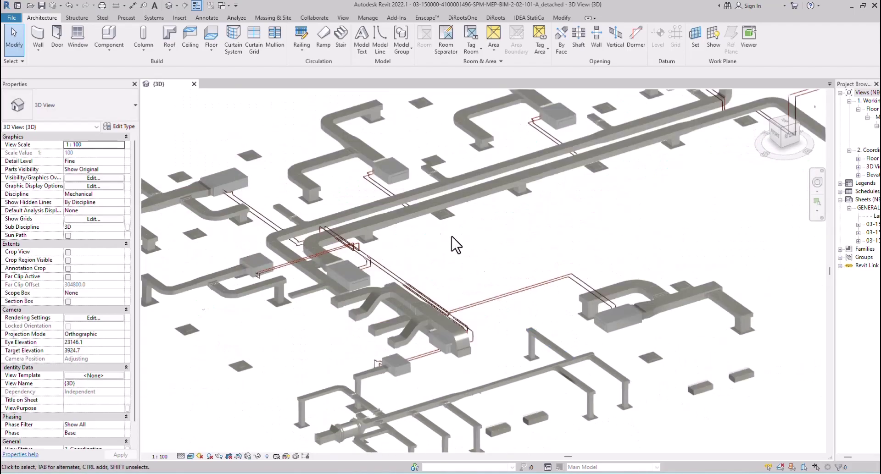
{"action": "left_click", "coordinate": [508, 387]}
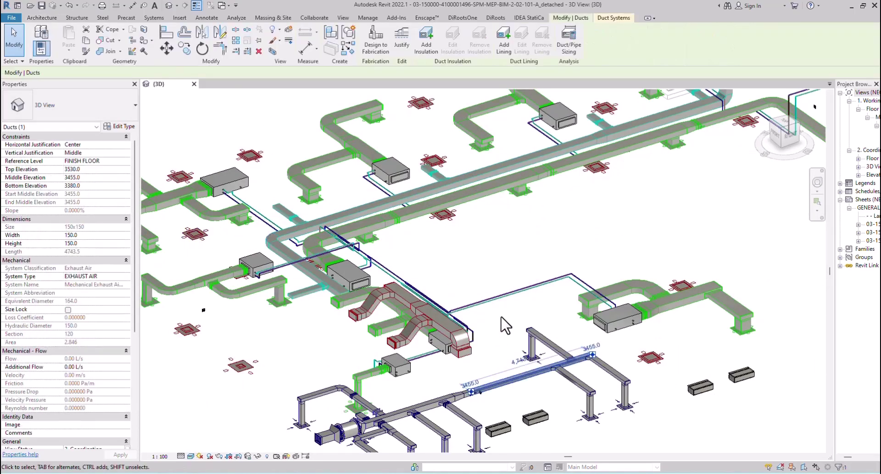
{"action": "left_click", "coordinate": [507, 405]}
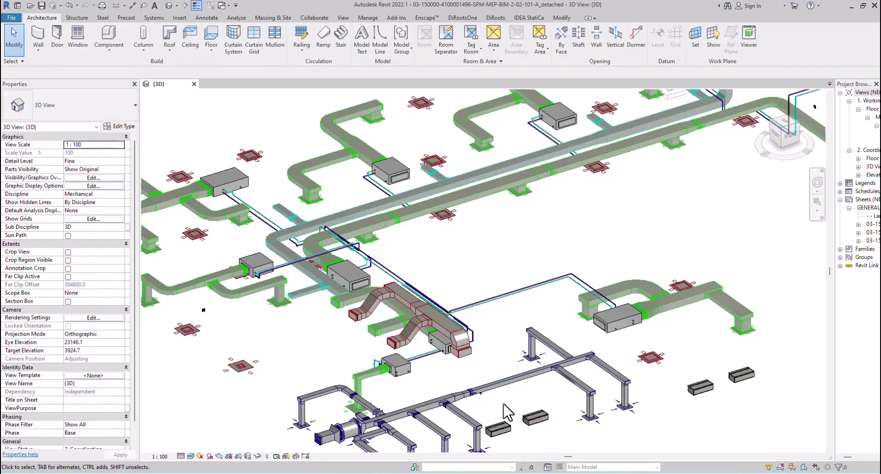
{"action": "mouse_move", "coordinate": [537, 240]}
{"action": "middle_mouse_down"}
{"action": "mouse_move", "coordinate": [507, 308]}
{"action": "mouse_move", "coordinate": [514, 355]}
{"action": "middle_mouse_up"}
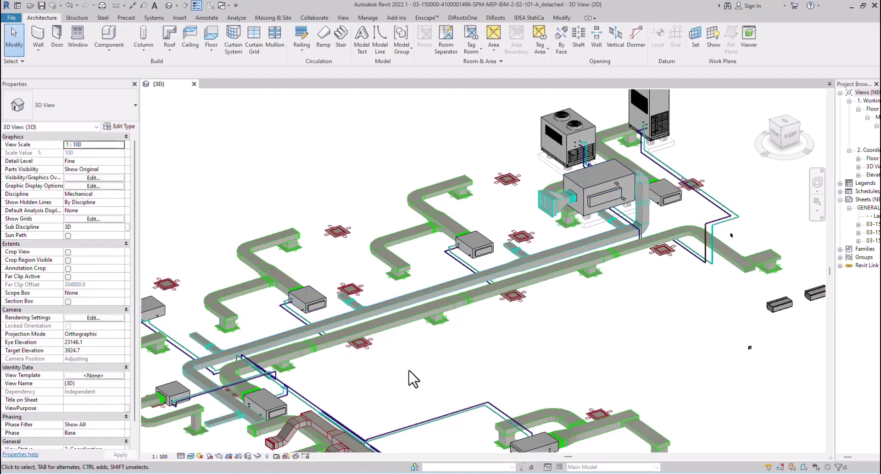
{"action": "middle_click_drag", "start_coordinate": [413, 379], "coordinate": [457, 320]}
{"action": "scroll", "coordinate": [419, 338], "scroll_direction": "down", "scroll_amount": 1}
{"action": "scroll", "coordinate": [448, 338], "scroll_direction": "down", "scroll_amount": 1}
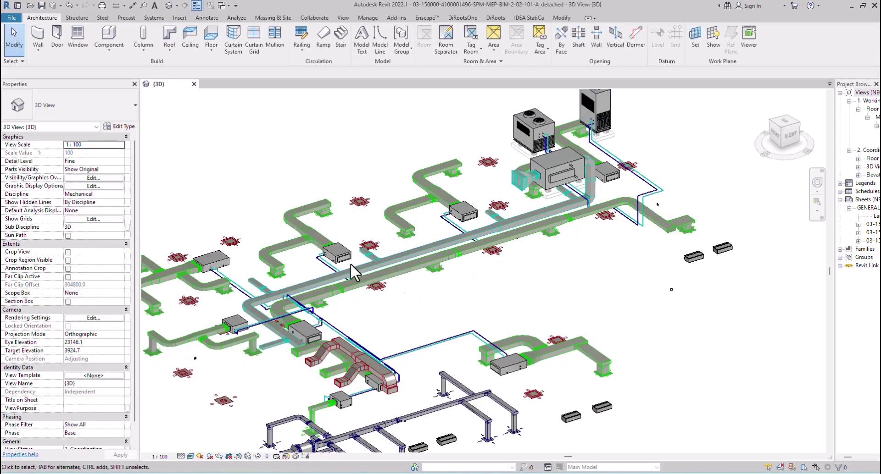
{"action": "mouse_move", "coordinate": [489, 466]}
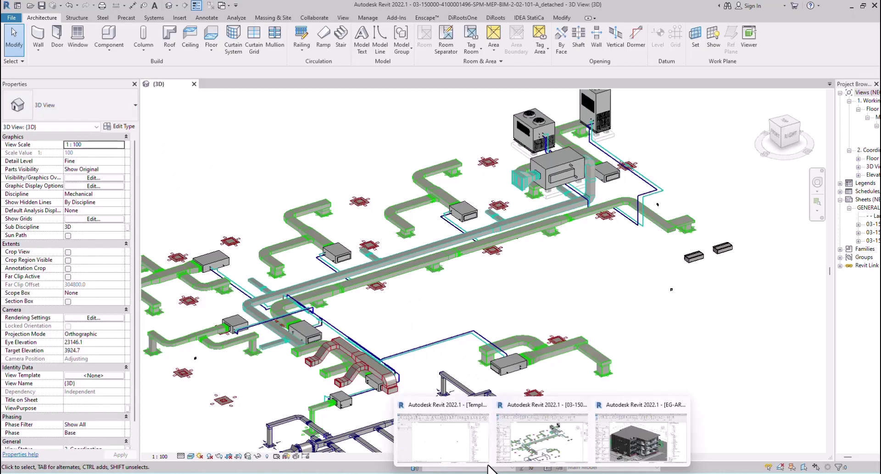
Back in Template1, check the duct type list and cancel duct placement
{"action": "left_click", "coordinate": [452, 452]}
{"action": "left_click", "coordinate": [38, 58]}
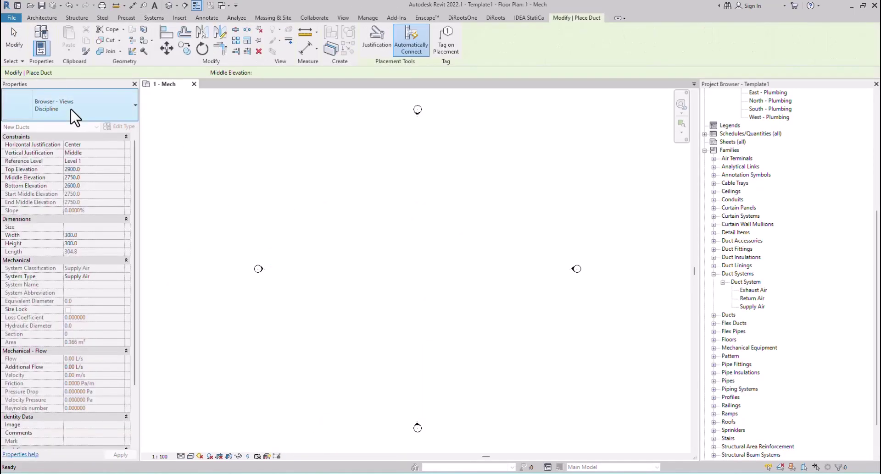
{"action": "left_click", "coordinate": [98, 111]}
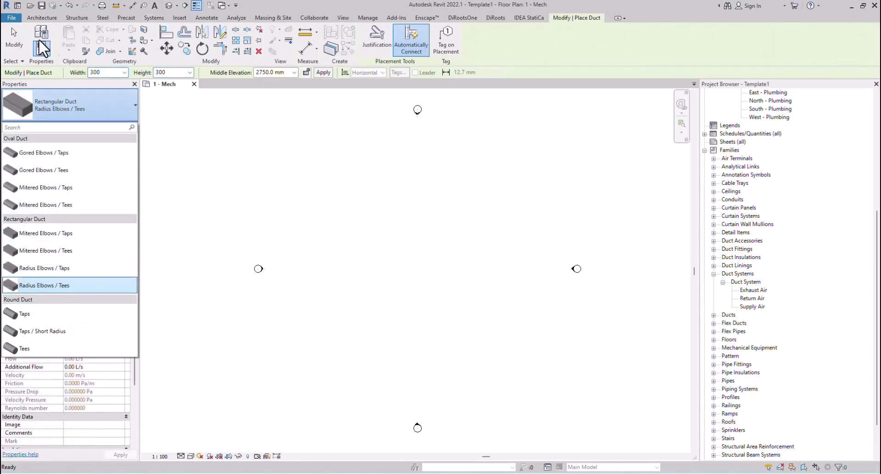
{"action": "key", "text": "Escape"}
{"action": "key", "text": "Escape"}
Duplicate the Supply Air duct system and name the copy Fresh Air
{"action": "left_click", "coordinate": [754, 291]}
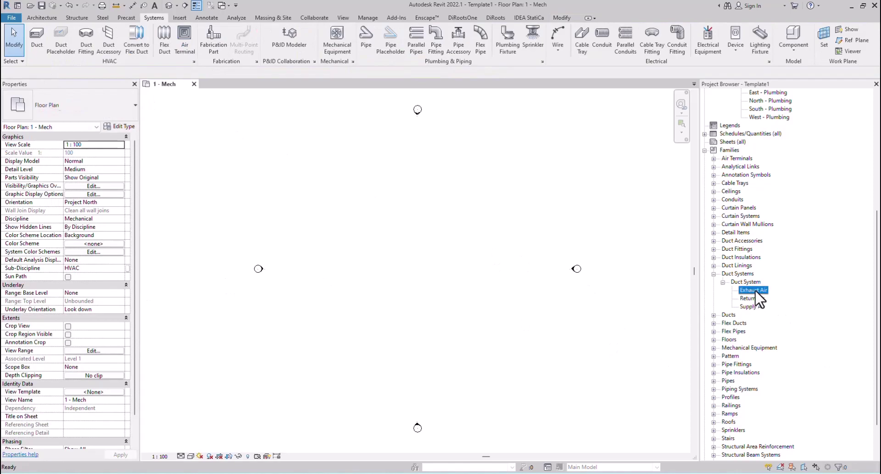
{"action": "left_click", "coordinate": [751, 307]}
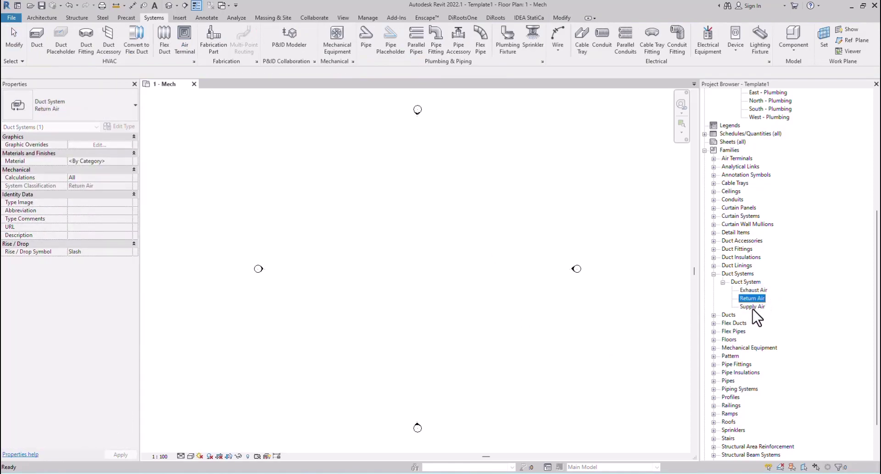
{"action": "right_click", "coordinate": [752, 309]}
{"action": "left_click", "coordinate": [782, 315]}
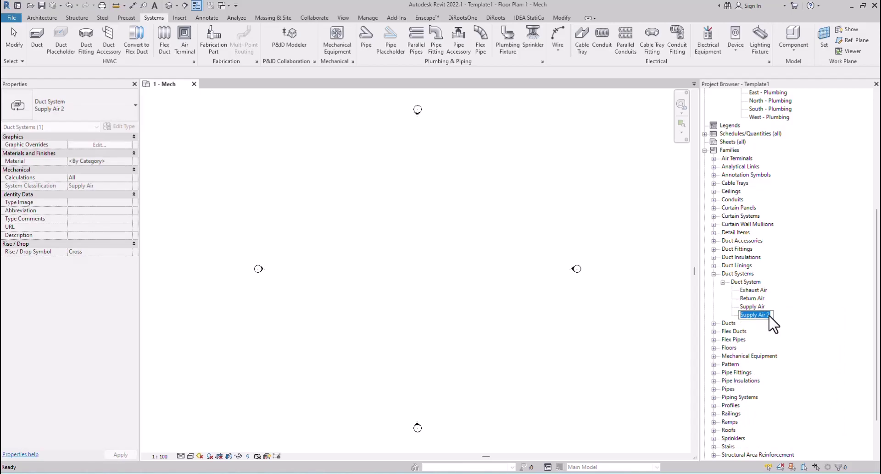
{"action": "type", "text": "fR"}
{"action": "key", "text": "Return"}
{"action": "left_click", "coordinate": [510, 346]}
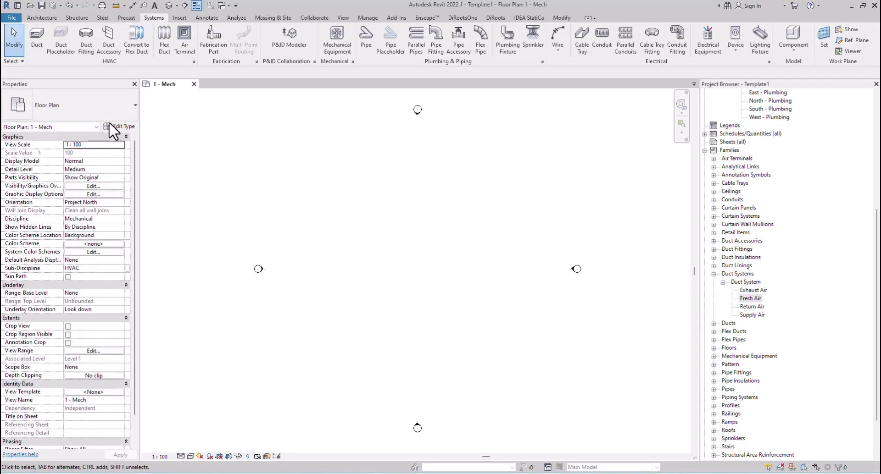
{"action": "left_click", "coordinate": [38, 39]}
Show the oval, rectangular and round duct types in the Type Selector
{"action": "left_click", "coordinate": [95, 97]}
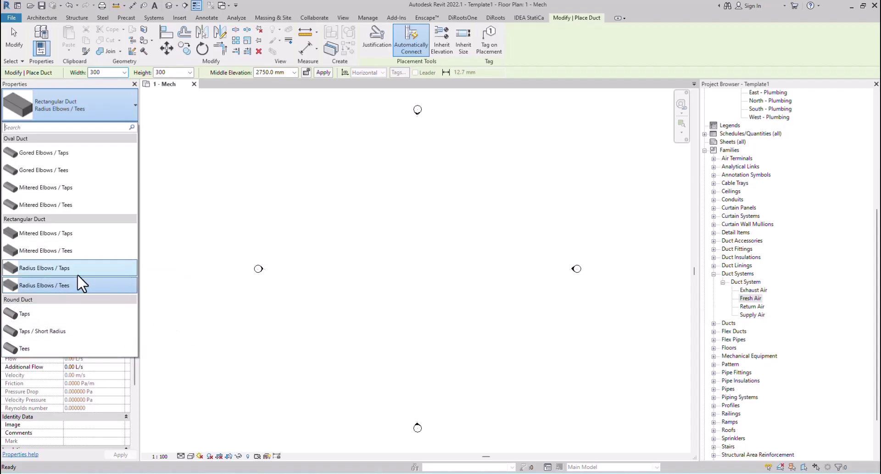
Draw a Mitered Elbows / Taps duct with a downward elbow leg and a branch tap
{"action": "left_click", "coordinate": [50, 236]}
{"action": "scroll", "coordinate": [351, 177], "scroll_direction": "up", "scroll_amount": 1}
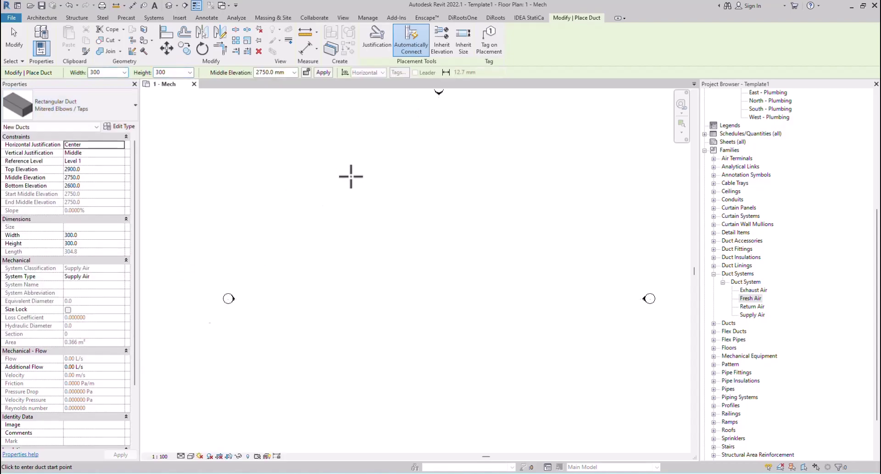
{"action": "left_click", "coordinate": [316, 176]}
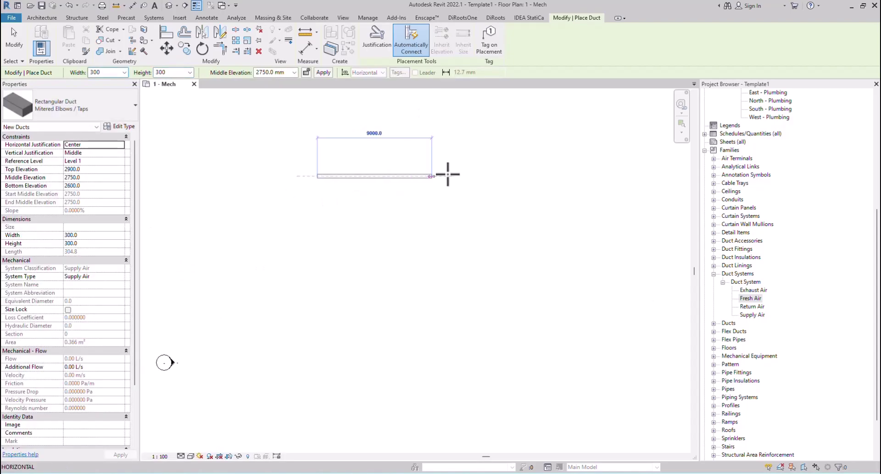
{"action": "left_click", "coordinate": [455, 202]}
{"action": "right_click", "coordinate": [499, 137]}
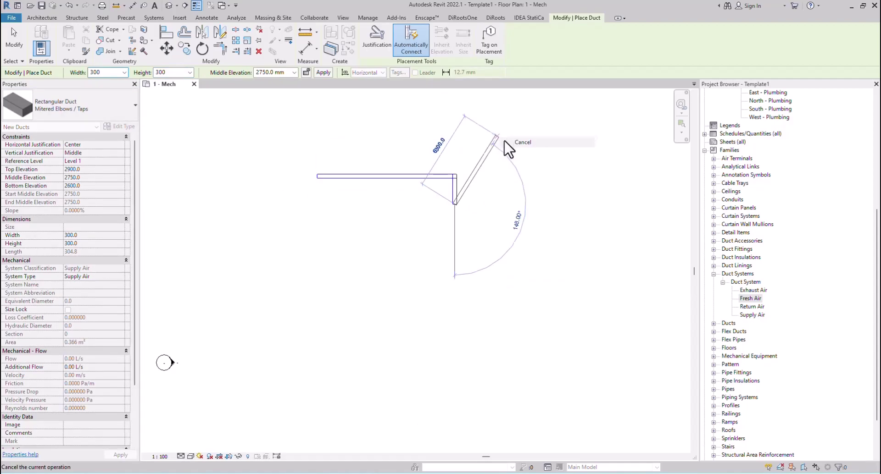
{"action": "left_click", "coordinate": [516, 143]}
{"action": "left_click", "coordinate": [384, 186]}
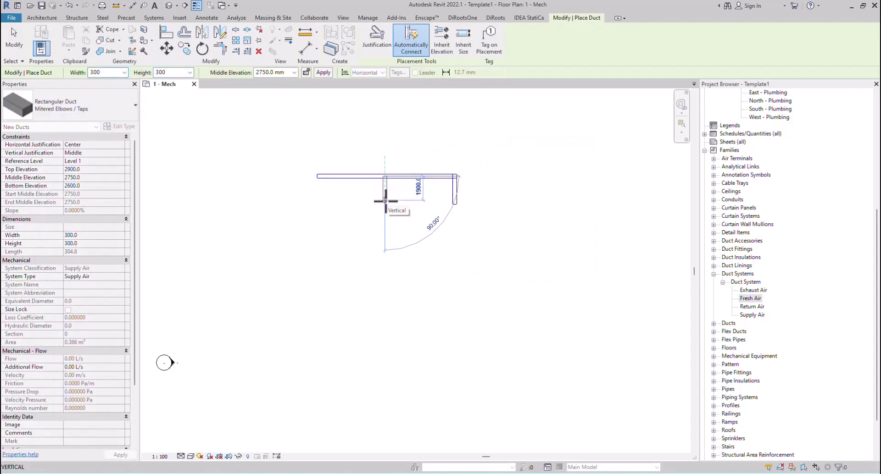
{"action": "key", "text": "Escape"}
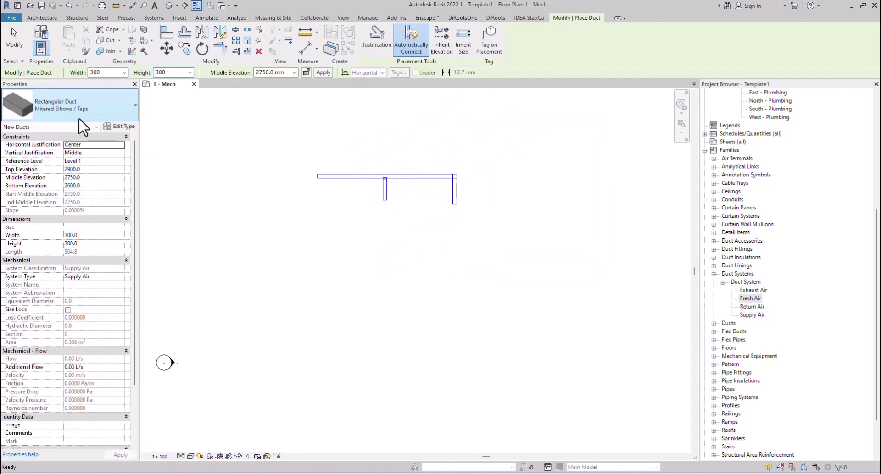
Draw a second Mitered Elbows / Tees duct run below, with an elbow leg and branch
{"action": "left_click", "coordinate": [85, 115]}
{"action": "left_click", "coordinate": [25, 257]}
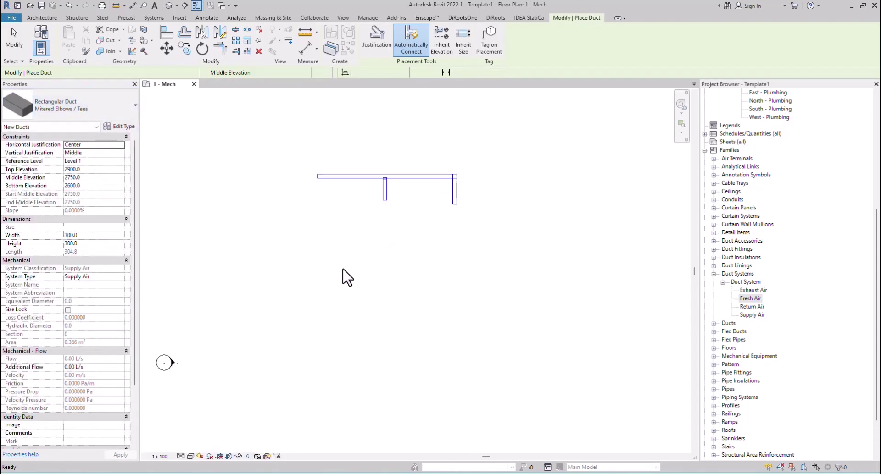
{"action": "left_click", "coordinate": [317, 240]}
{"action": "left_click", "coordinate": [454, 240]}
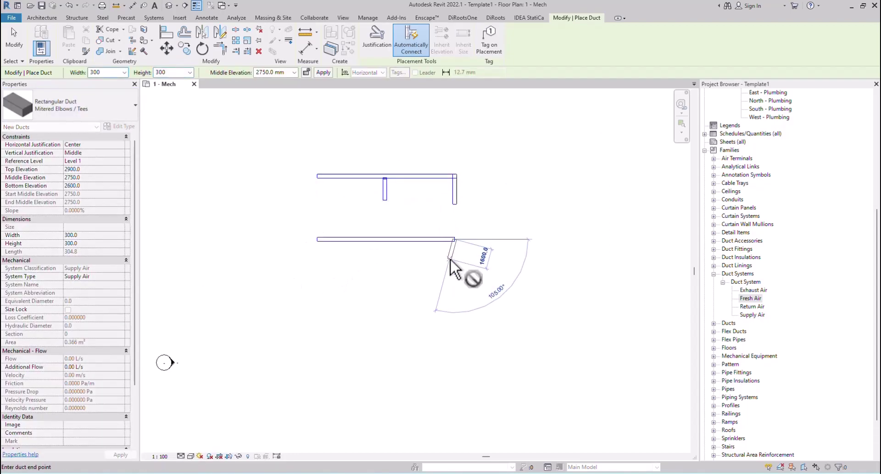
{"action": "left_click", "coordinate": [454, 271]}
{"action": "right_click", "coordinate": [490, 219]}
{"action": "left_click", "coordinate": [499, 223]}
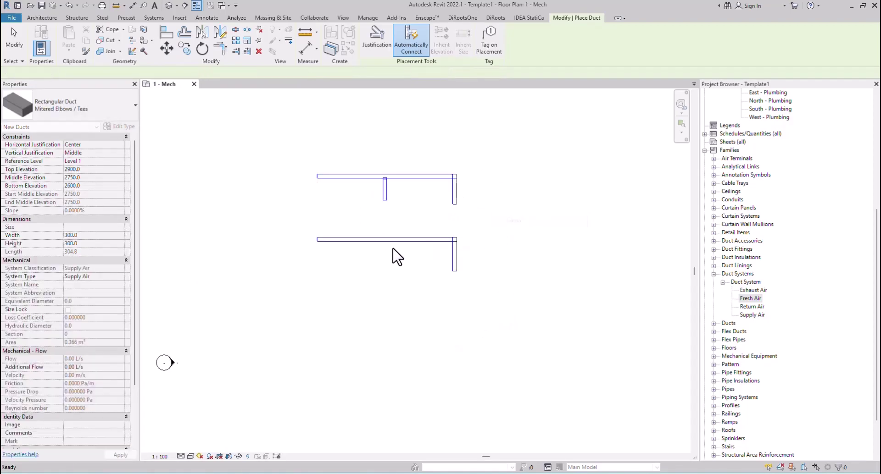
{"action": "left_click", "coordinate": [382, 239]}
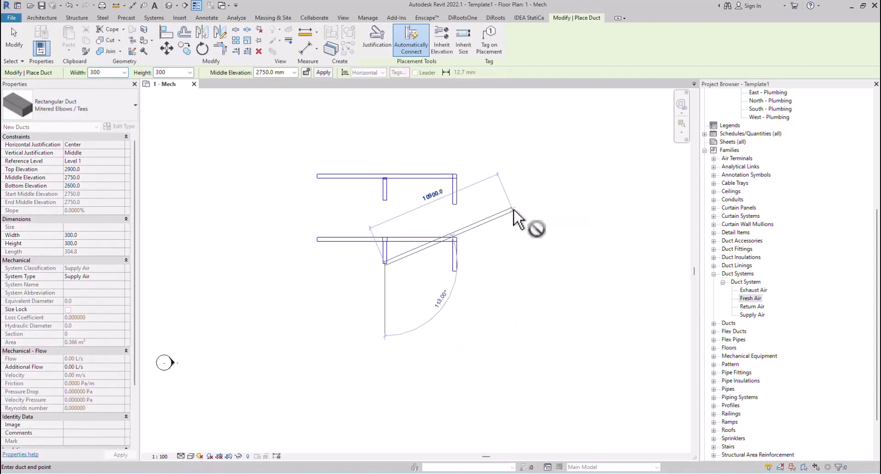
{"action": "right_click", "coordinate": [513, 210]}
{"action": "left_click", "coordinate": [538, 216]}
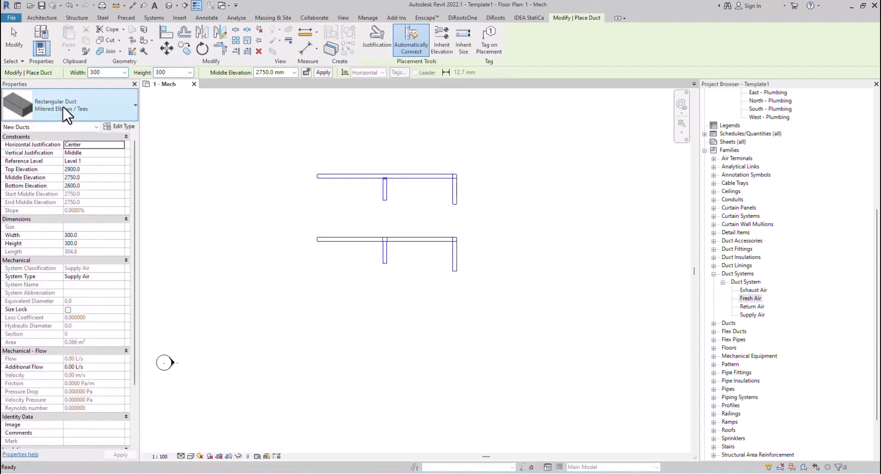
{"action": "left_click", "coordinate": [78, 114]}
{"action": "left_click", "coordinate": [60, 268]}
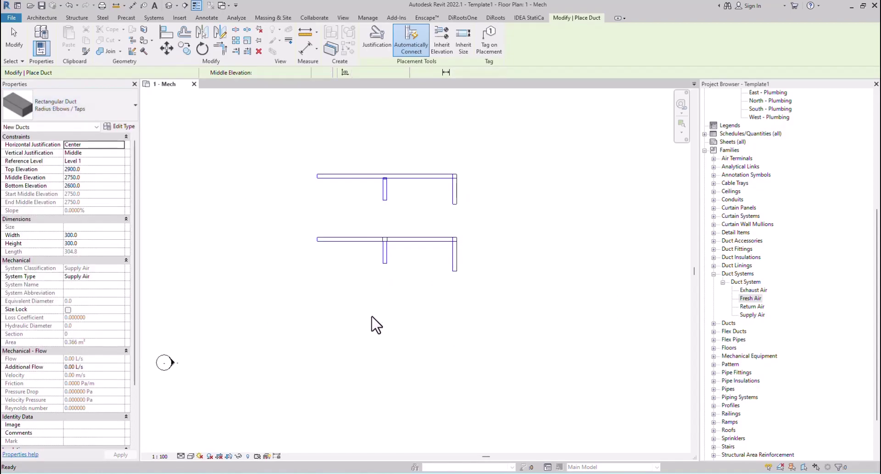
Draw a third Radius Elbows / Taps duct run with a downward elbow leg and branch
{"action": "left_click", "coordinate": [317, 298]}
{"action": "left_click", "coordinate": [454, 299]}
{"action": "left_click", "coordinate": [454, 327]}
{"action": "right_click", "coordinate": [459, 248]}
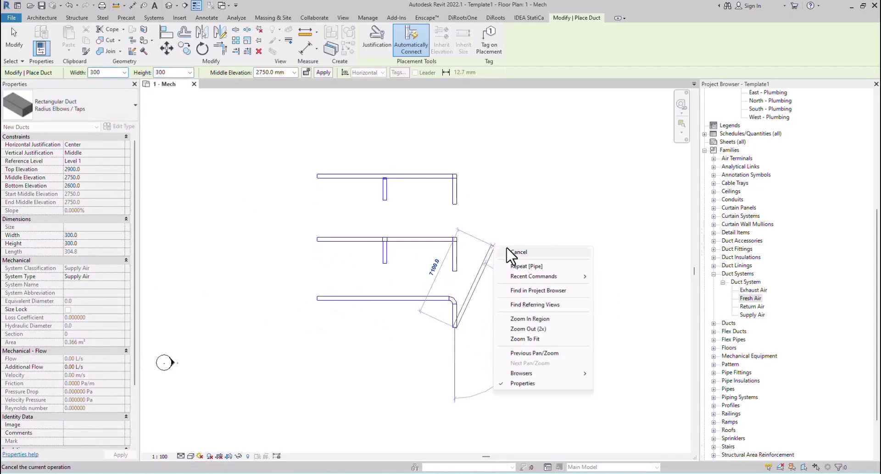
{"action": "left_click", "coordinate": [500, 252]}
{"action": "key", "text": "d"}
{"action": "key", "text": "t"}
{"action": "left_click", "coordinate": [383, 298]}
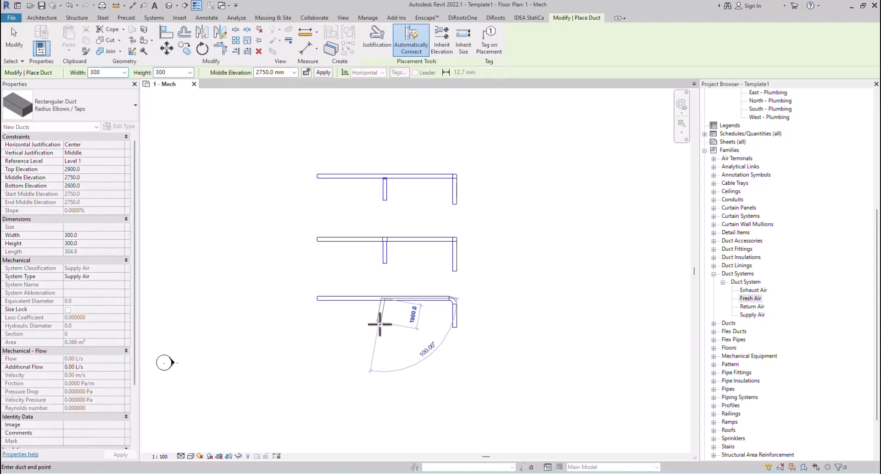
{"action": "left_click", "coordinate": [382, 327]}
{"action": "right_click", "coordinate": [486, 257]}
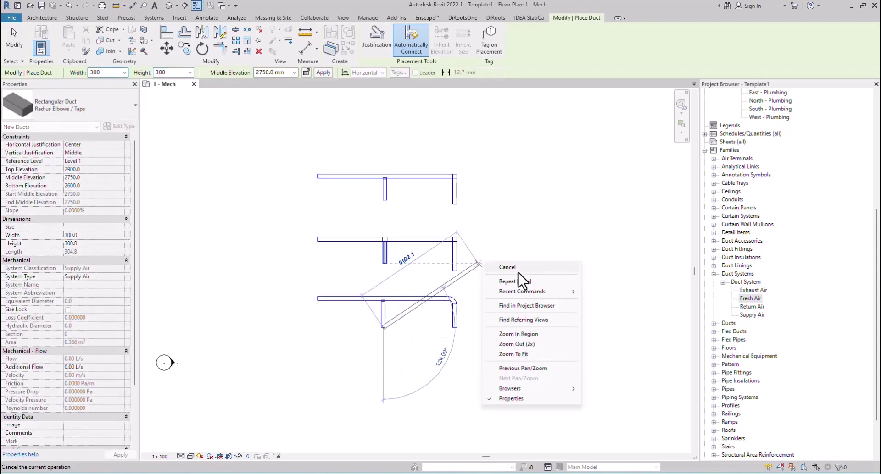
{"action": "left_click", "coordinate": [495, 262]}
Draw a fourth Radius Elbows / Tees duct run with a downward elbow and branch
{"action": "left_click", "coordinate": [73, 106]}
{"action": "left_click", "coordinate": [55, 129]}
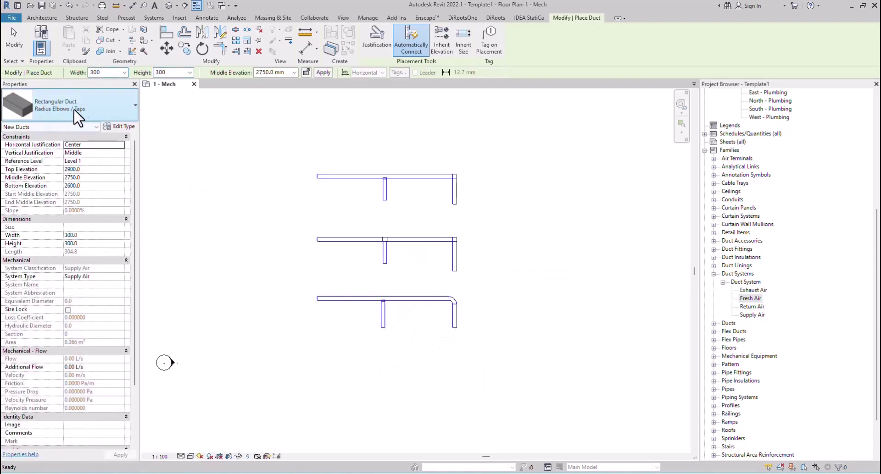
{"action": "left_click", "coordinate": [75, 110]}
{"action": "left_click", "coordinate": [42, 285]}
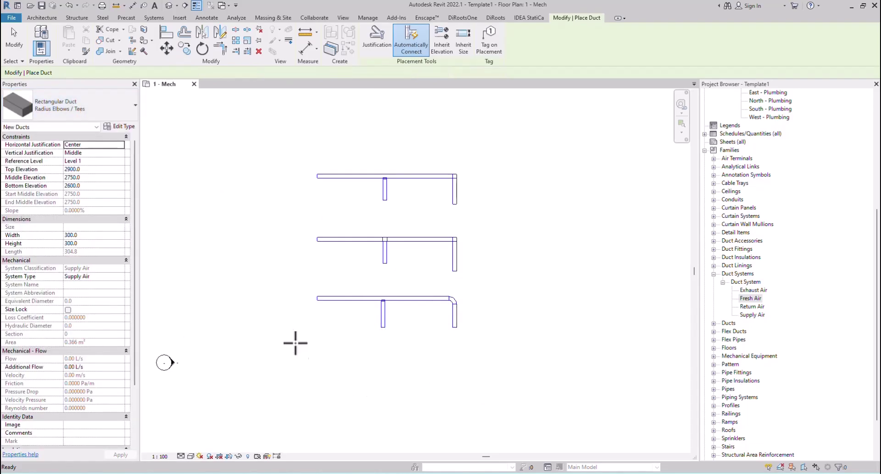
{"action": "left_click", "coordinate": [316, 362]}
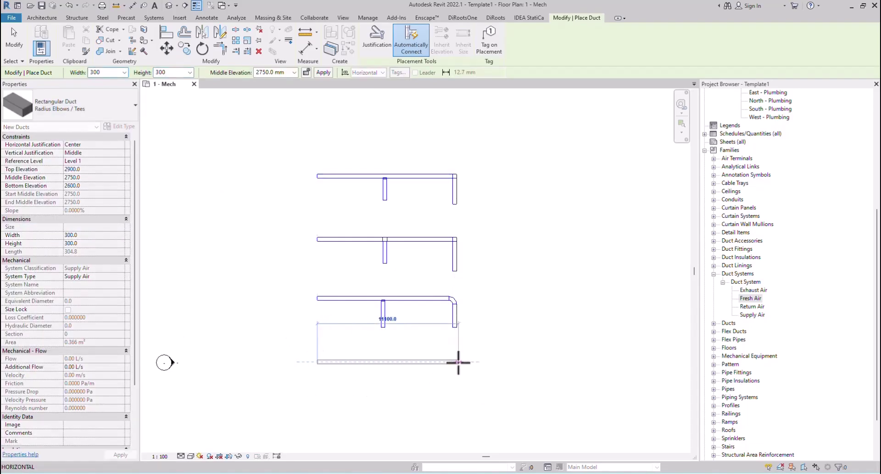
{"action": "left_click", "coordinate": [456, 362]}
{"action": "left_click", "coordinate": [454, 396]}
{"action": "key", "text": "Escape"}
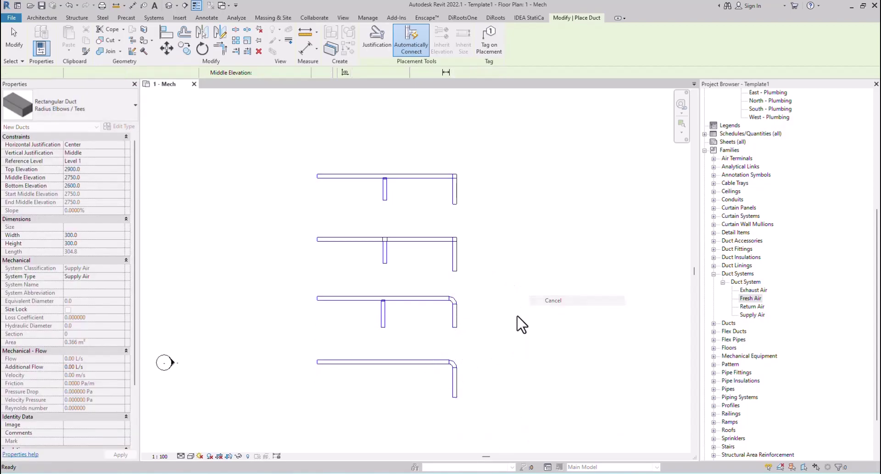
{"action": "left_click", "coordinate": [384, 362]}
{"action": "left_click", "coordinate": [383, 391]}
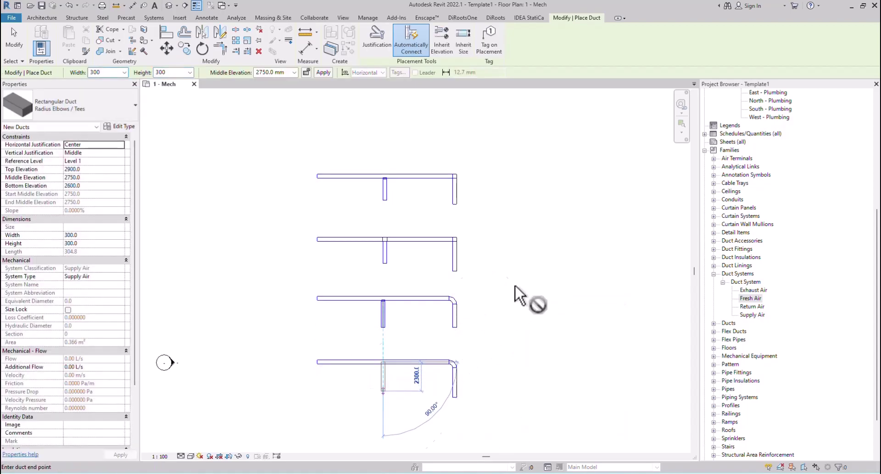
{"action": "right_click", "coordinate": [517, 288]}
{"action": "left_click", "coordinate": [536, 292]}
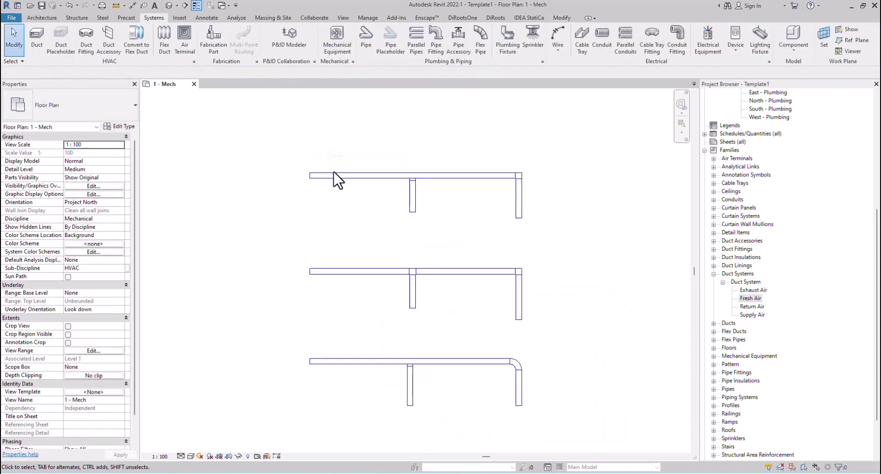
Extend the top duct run's left end with a short 100-wide duct
{"action": "right_click", "coordinate": [333, 175]}
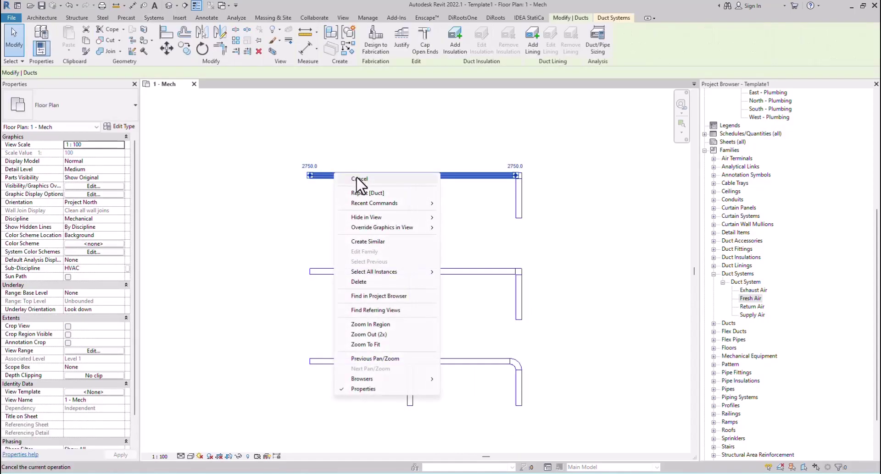
{"action": "left_click", "coordinate": [368, 241]}
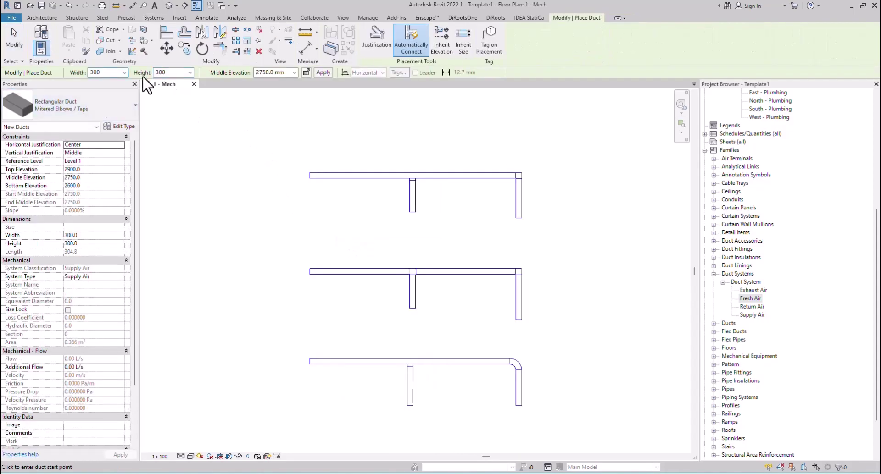
{"action": "left_click", "coordinate": [124, 73]}
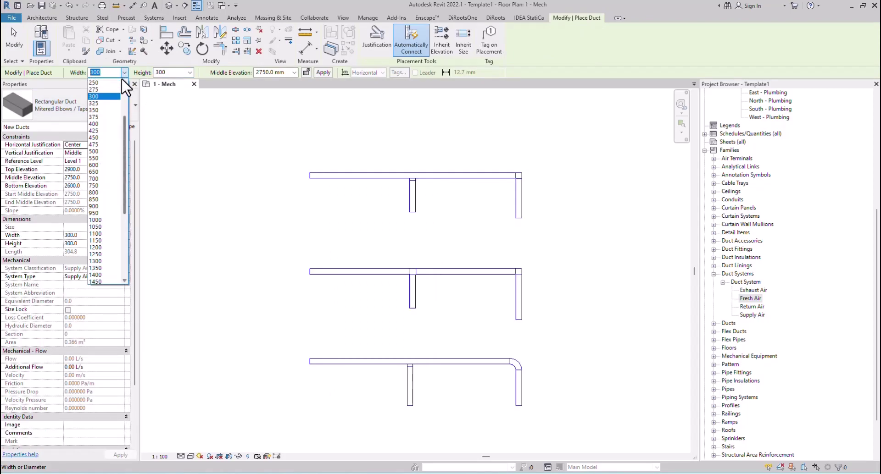
{"action": "scroll", "coordinate": [117, 85], "scroll_direction": "up", "scroll_amount": 2}
{"action": "left_click", "coordinate": [106, 83]}
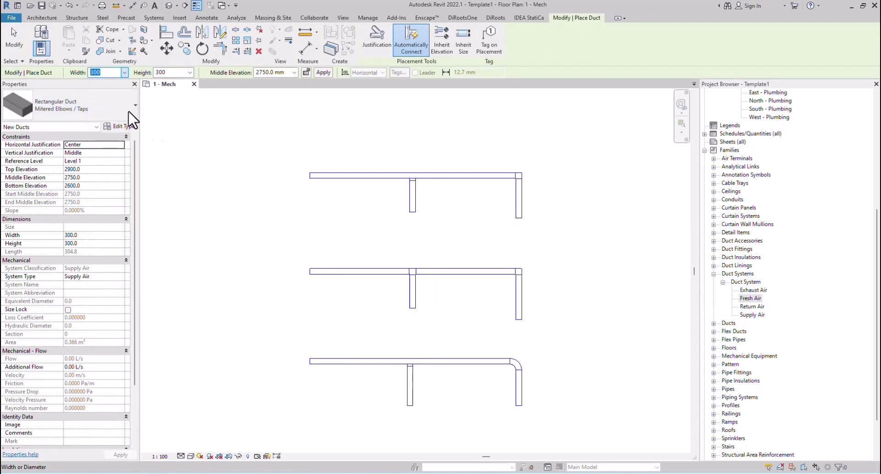
{"action": "left_click", "coordinate": [279, 176]}
{"action": "right_click", "coordinate": [353, 146]}
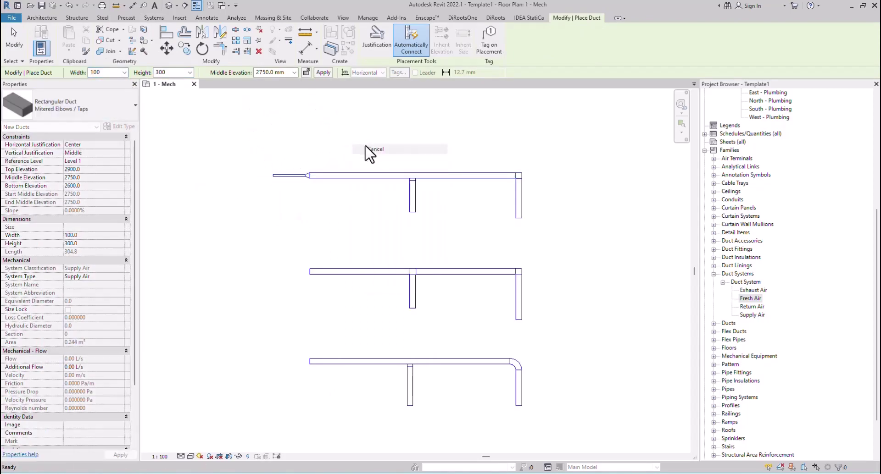
{"action": "left_click", "coordinate": [376, 149]}
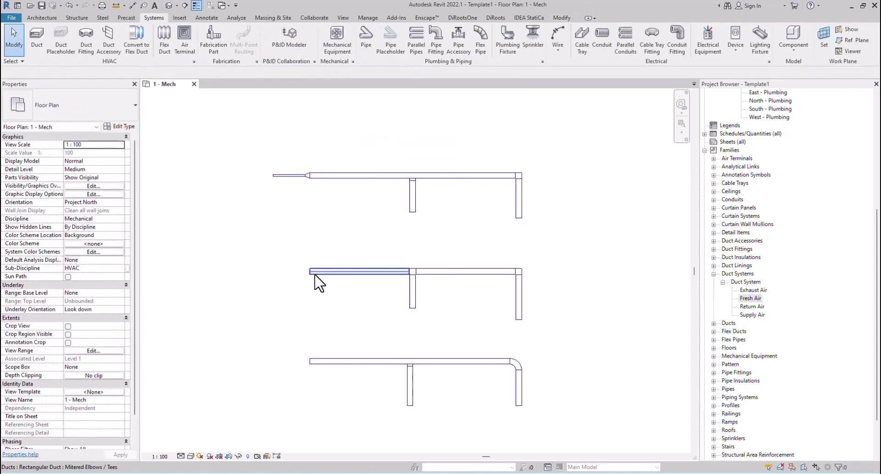
Add a matching short 100-wide duct at the middle run's left end
{"action": "right_click", "coordinate": [315, 274]}
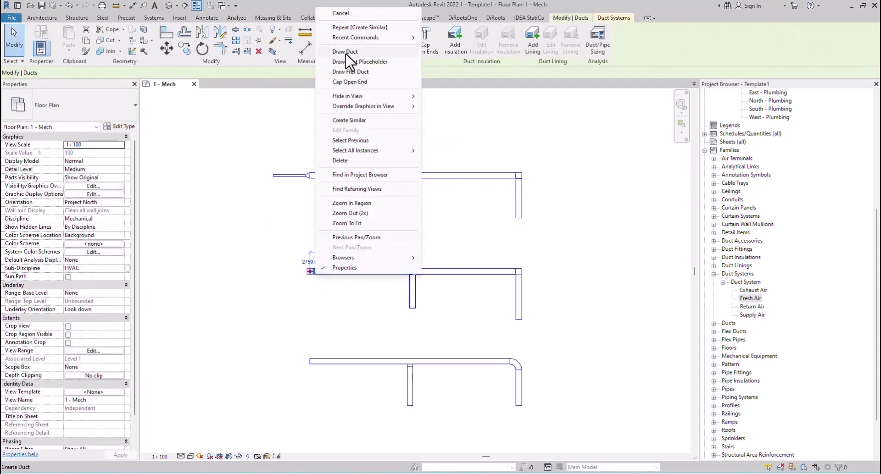
{"action": "left_click", "coordinate": [176, 67]}
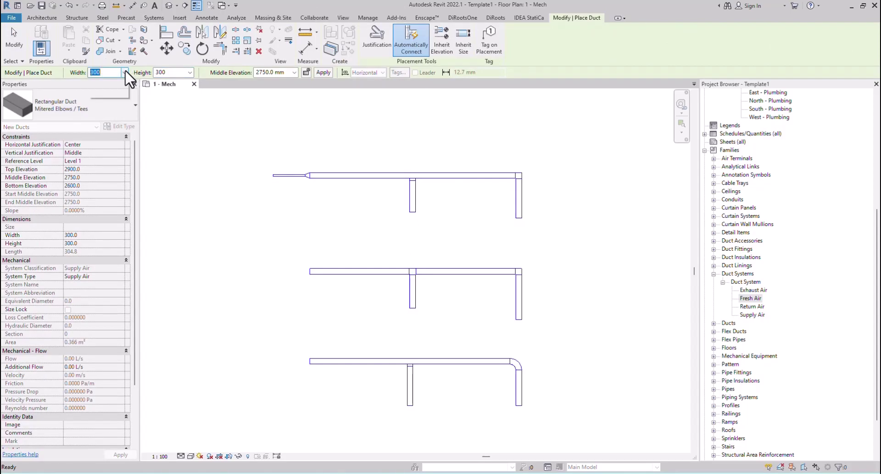
{"action": "left_click", "coordinate": [124, 72]}
{"action": "scroll", "coordinate": [112, 94], "scroll_direction": "up", "scroll_amount": 2}
{"action": "scroll", "coordinate": [105, 108], "scroll_direction": "up", "scroll_amount": 1}
{"action": "left_click", "coordinate": [106, 108]}
{"action": "left_click", "coordinate": [310, 271]}
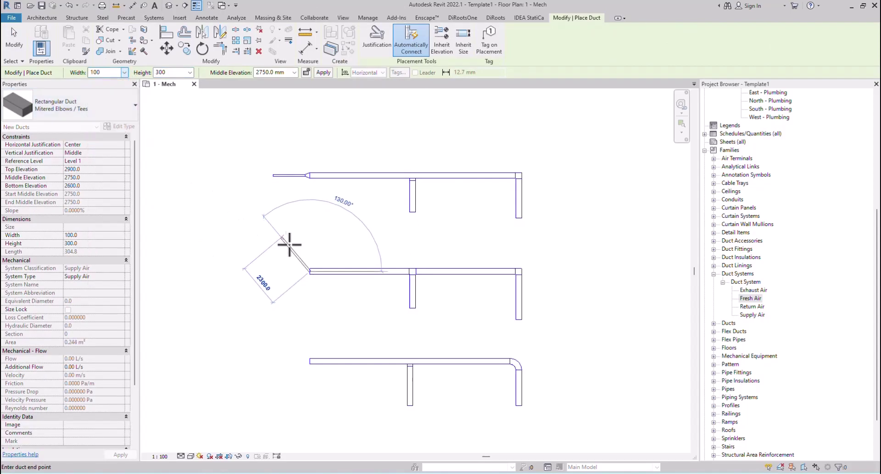
{"action": "left_click", "coordinate": [289, 273]}
{"action": "key", "text": "Escape"}
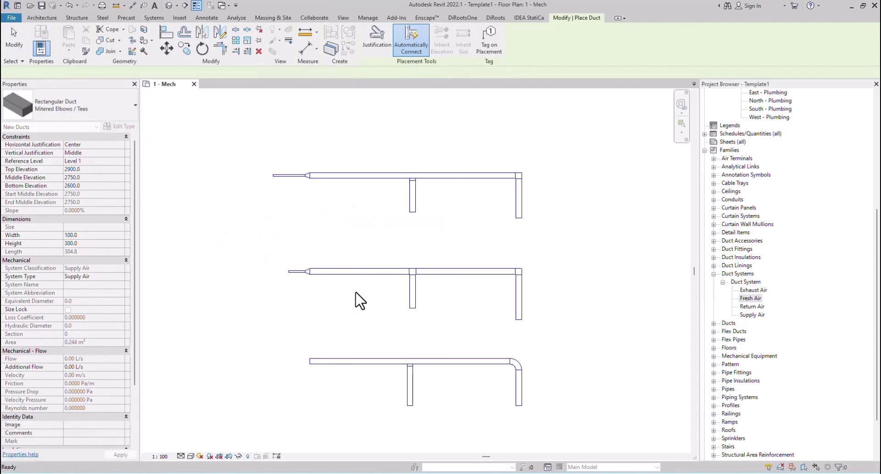
{"action": "right_click", "coordinate": [366, 299]}
{"action": "left_click", "coordinate": [373, 296]}
Draw a short 100-wide duct off the third run's left end
{"action": "left_click", "coordinate": [308, 361]}
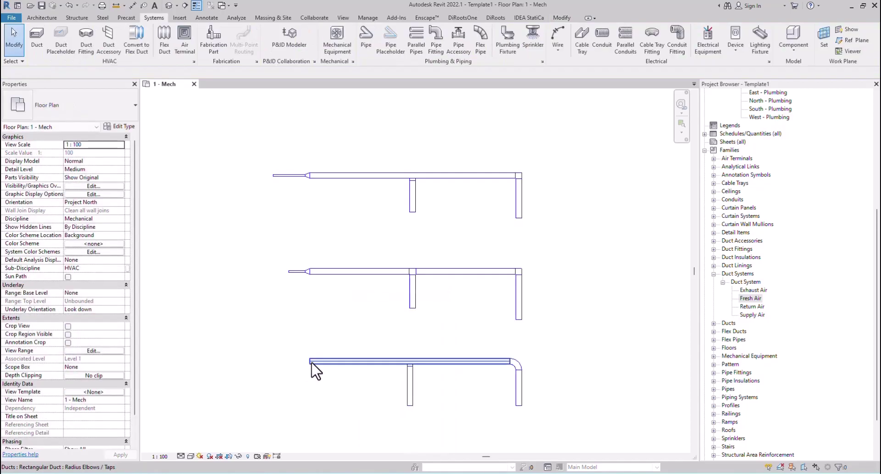
{"action": "right_click", "coordinate": [311, 363]}
{"action": "left_click", "coordinate": [344, 139]}
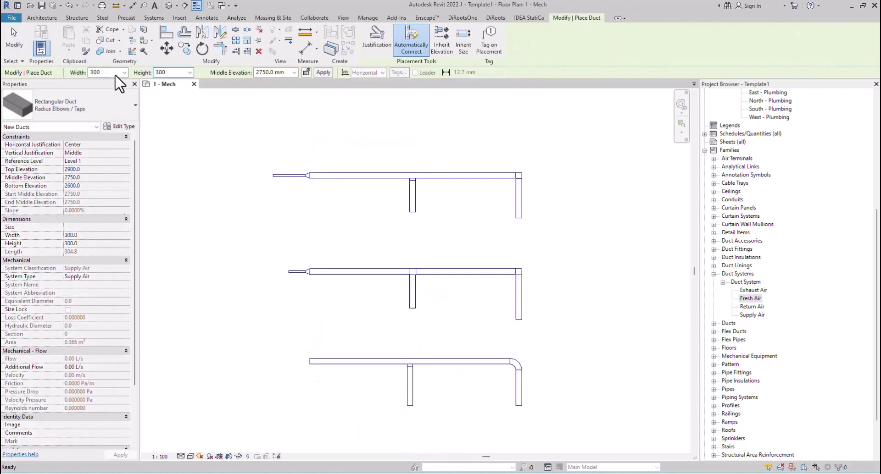
{"action": "left_click", "coordinate": [124, 72]}
{"action": "type", "text": "100"}
{"action": "key", "text": "Return"}
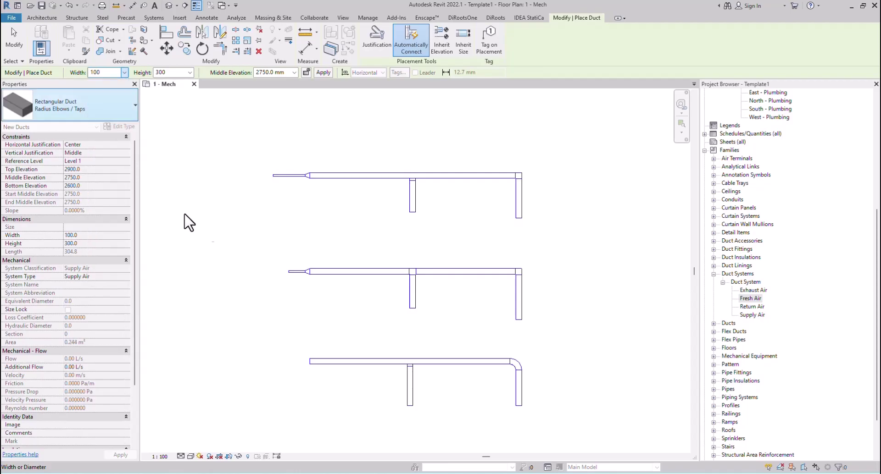
{"action": "left_click", "coordinate": [310, 362]}
{"action": "left_click", "coordinate": [292, 361]}
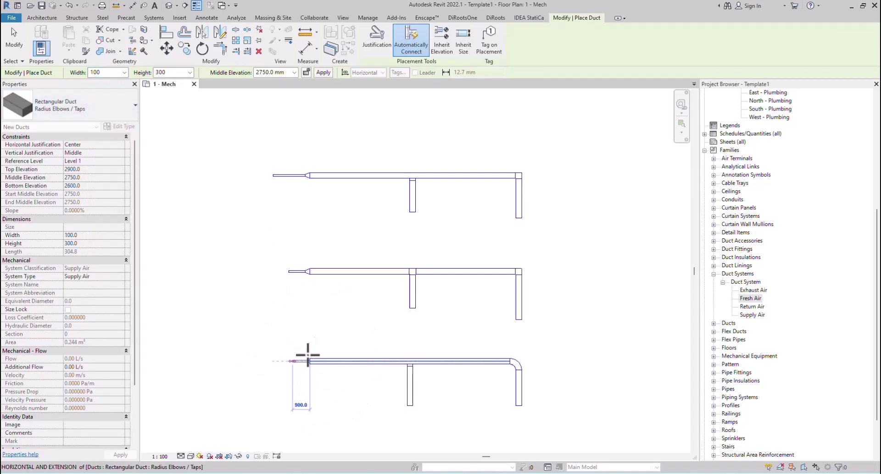
{"action": "right_click", "coordinate": [339, 314]}
{"action": "left_click", "coordinate": [353, 320]}
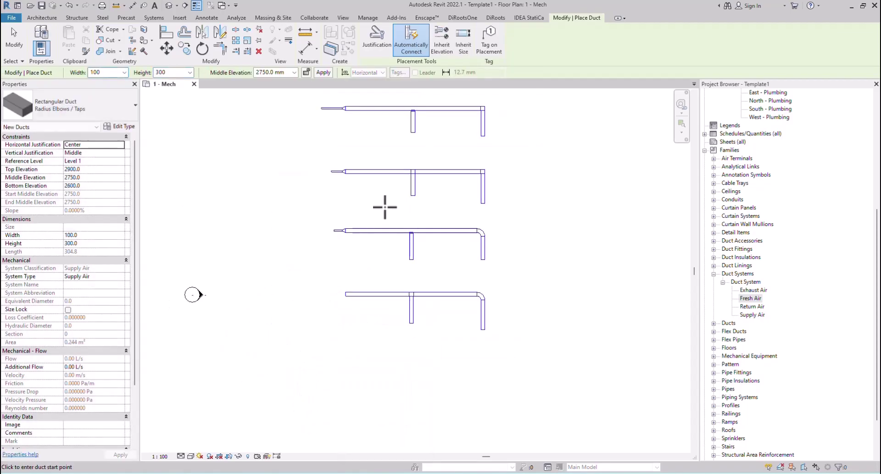
Begin a diagonal 100-wide duct from the new short duct, then cancel it
{"action": "right_click", "coordinate": [333, 319]}
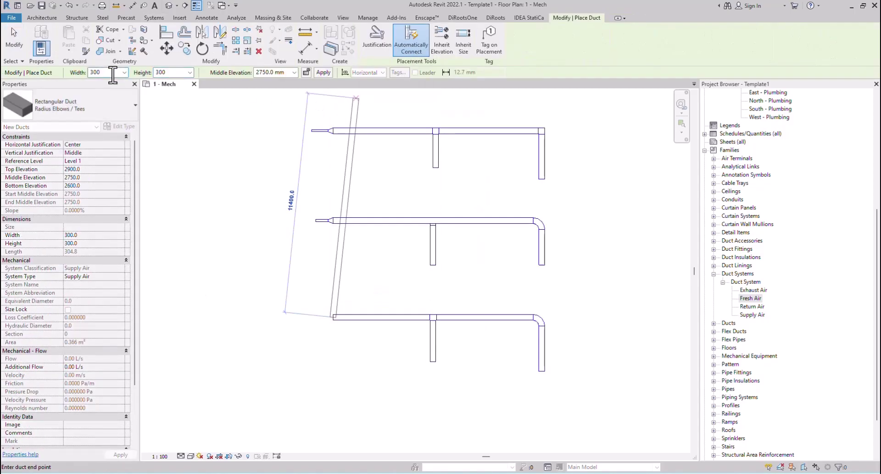
{"action": "left_click", "coordinate": [123, 72]}
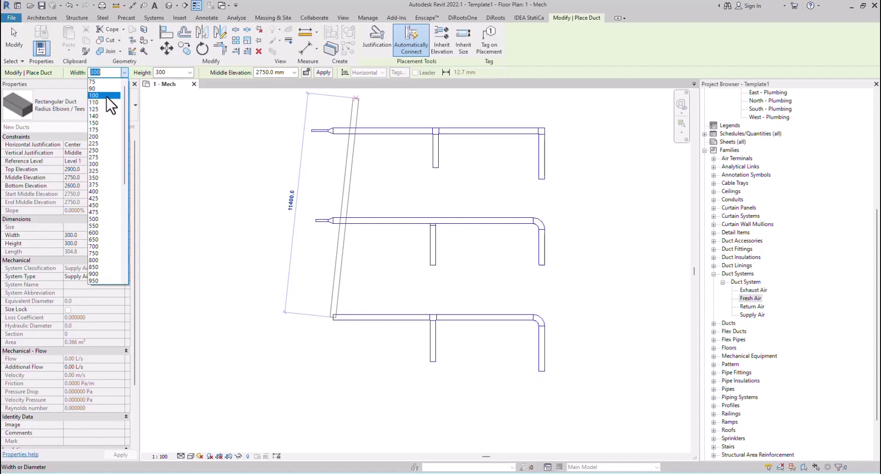
{"action": "left_click", "coordinate": [106, 95]}
{"action": "left_click", "coordinate": [321, 318]}
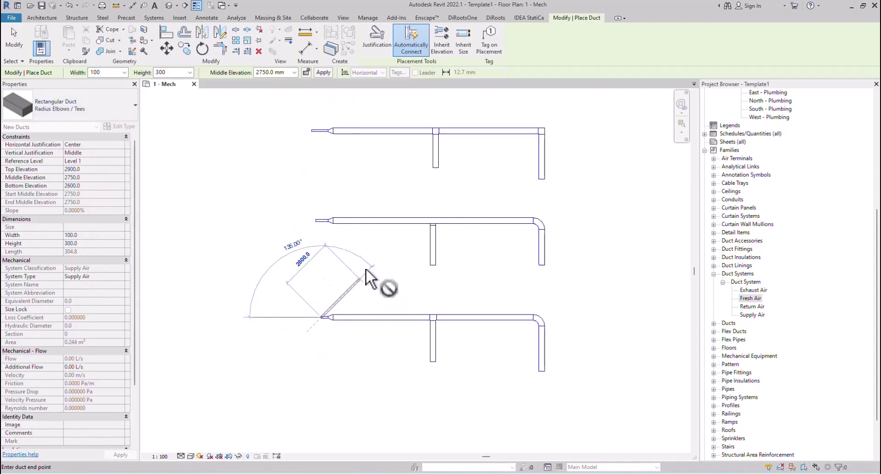
{"action": "right_click", "coordinate": [384, 221]}
{"action": "left_click", "coordinate": [400, 224]}
{"action": "right_click", "coordinate": [397, 264]}
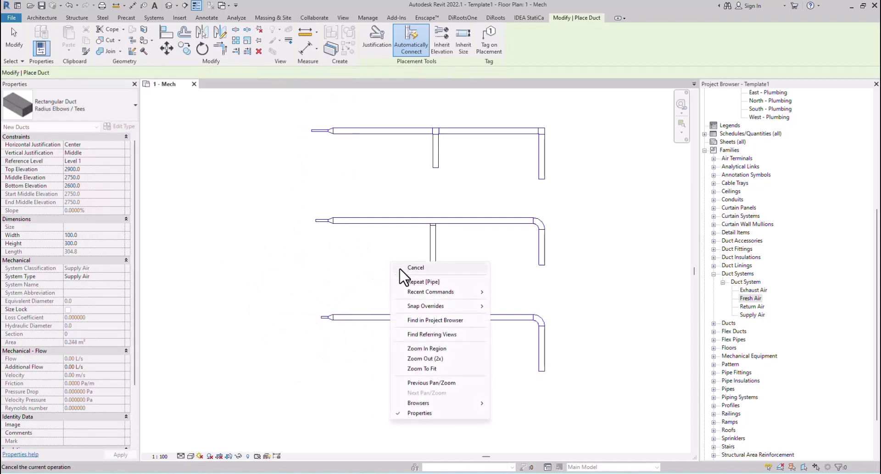
{"action": "left_click", "coordinate": [415, 267]}
{"action": "middle_click_drag", "start_coordinate": [439, 311], "coordinate": [424, 151]}
{"action": "scroll", "coordinate": [421, 151], "scroll_direction": "up", "scroll_amount": 1}
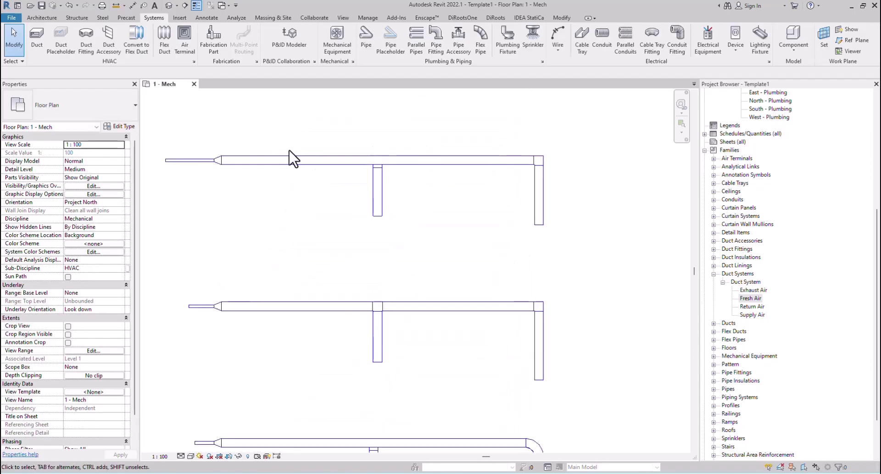
{"action": "left_click", "coordinate": [254, 162]}
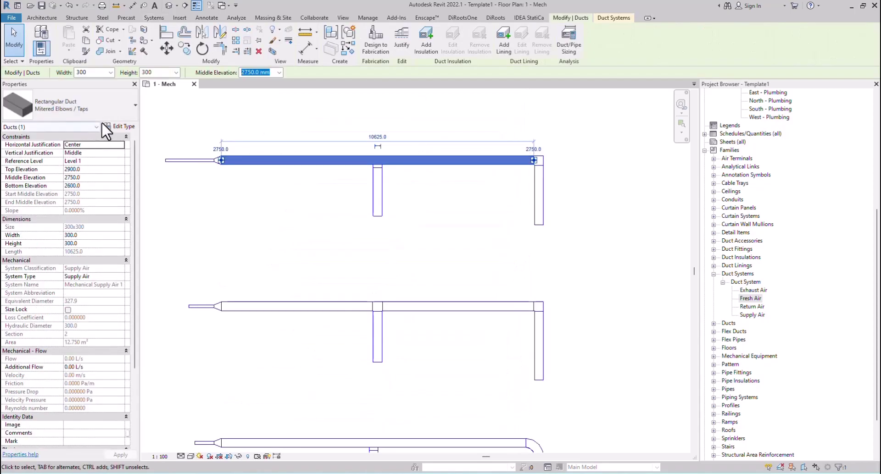
{"action": "left_click", "coordinate": [478, 104]}
{"action": "scroll", "coordinate": [447, 177], "scroll_direction": "up", "scroll_amount": 1}
{"action": "scroll", "coordinate": [300, 191], "scroll_direction": "up", "scroll_amount": 1}
{"action": "scroll", "coordinate": [305, 183], "scroll_direction": "up", "scroll_amount": 1}
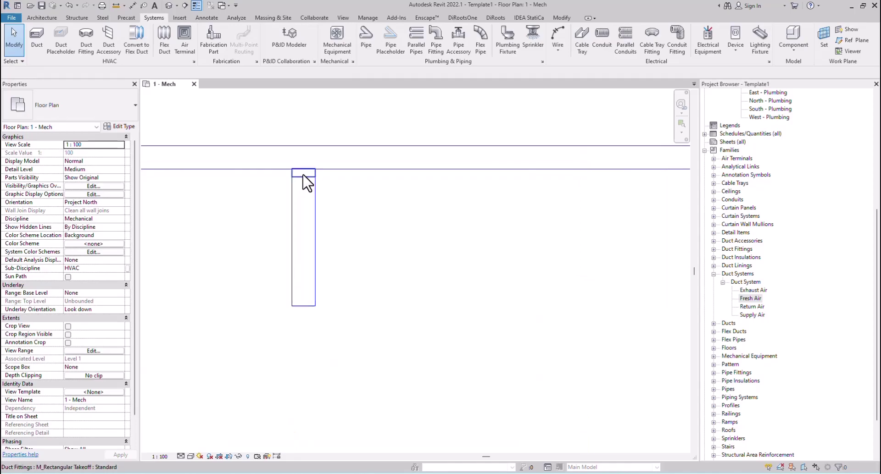
{"action": "scroll", "coordinate": [408, 161], "scroll_direction": "down", "scroll_amount": 2}
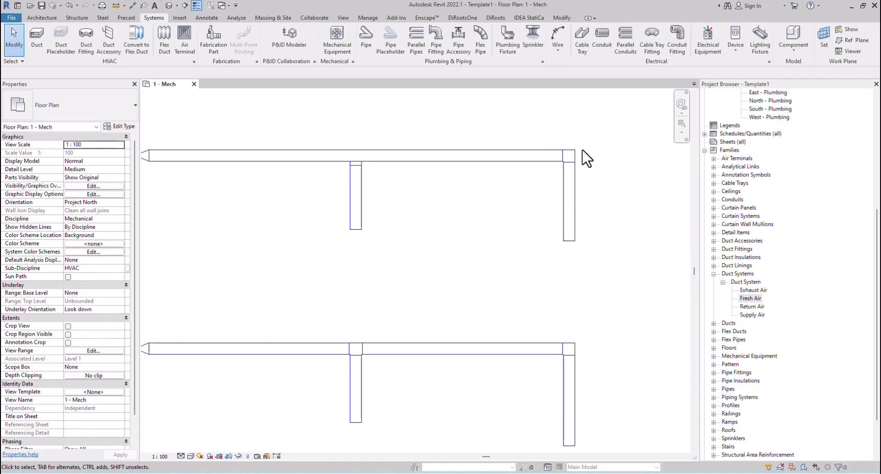
{"action": "middle_click_drag", "start_coordinate": [269, 150], "coordinate": [316, 107]}
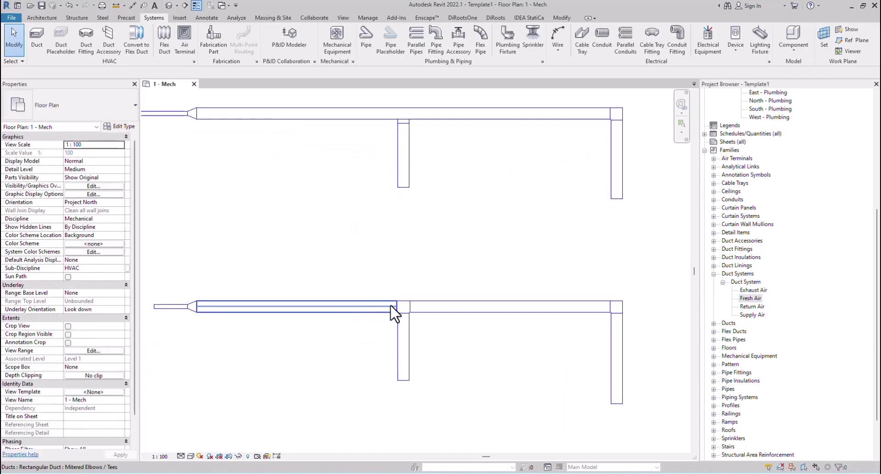
{"action": "scroll", "coordinate": [481, 298], "scroll_direction": "down", "scroll_amount": 2}
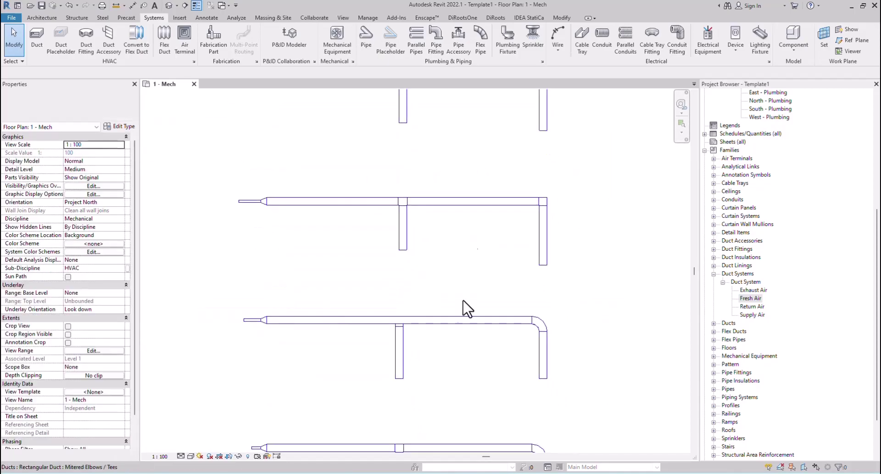
{"action": "scroll", "coordinate": [388, 236], "scroll_direction": "up", "scroll_amount": 2}
{"action": "scroll", "coordinate": [392, 231], "scroll_direction": "up", "scroll_amount": 1}
{"action": "scroll", "coordinate": [392, 232], "scroll_direction": "up", "scroll_amount": 1}
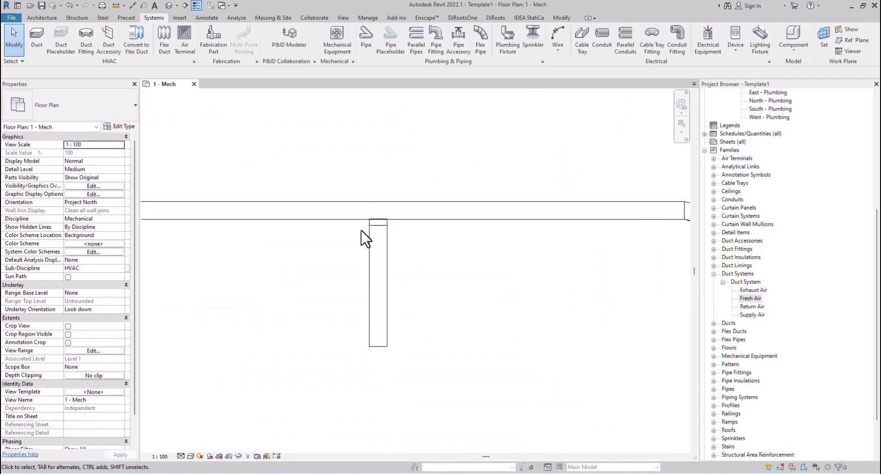
{"action": "scroll", "coordinate": [389, 229], "scroll_direction": "up", "scroll_amount": 1}
{"action": "scroll", "coordinate": [426, 196], "scroll_direction": "down", "scroll_amount": 1}
{"action": "scroll", "coordinate": [427, 197], "scroll_direction": "down", "scroll_amount": 2}
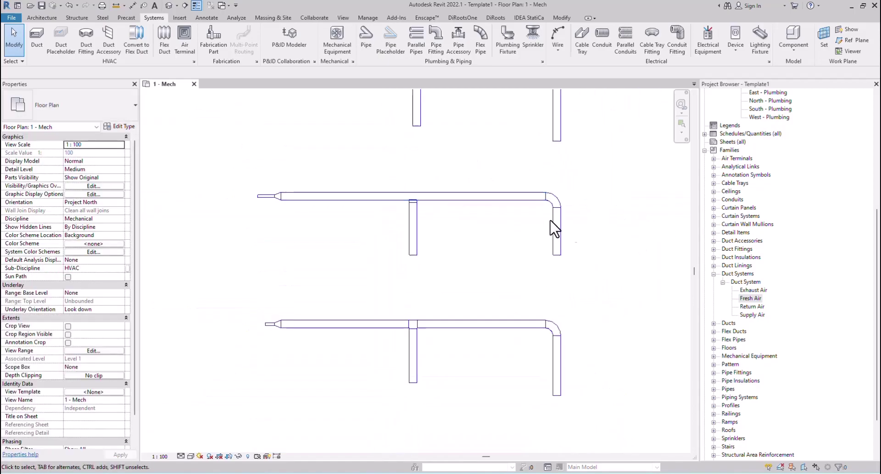
{"action": "scroll", "coordinate": [504, 330], "scroll_direction": "down", "scroll_amount": 2}
{"action": "scroll", "coordinate": [482, 340], "scroll_direction": "up", "scroll_amount": 1}
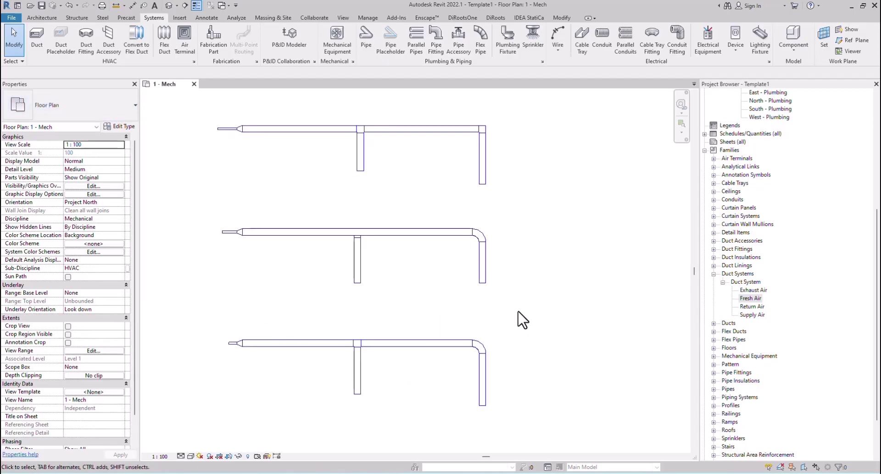
{"action": "scroll", "coordinate": [482, 293], "scroll_direction": "down", "scroll_amount": 2}
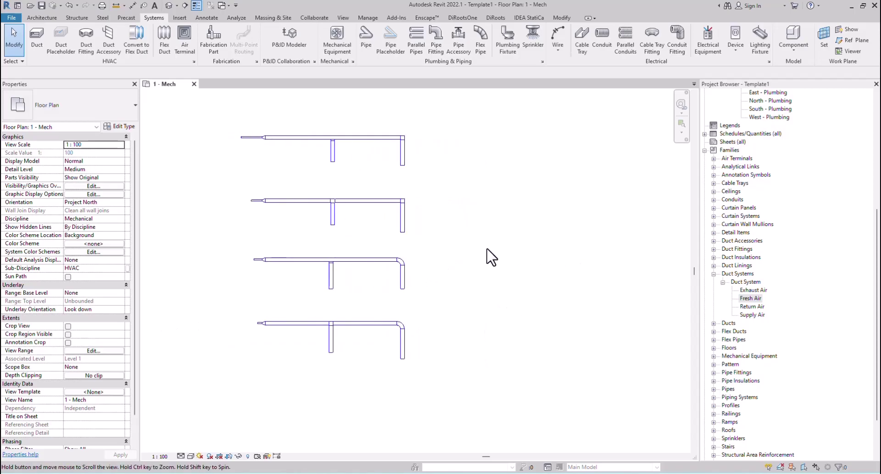
{"action": "middle_click_drag", "start_coordinate": [487, 256], "coordinate": [330, 257]}
Duplicate the Radius Elbows / Taps duct type as EG-Radius Elbows / Taps
{"action": "left_click", "coordinate": [32, 37]}
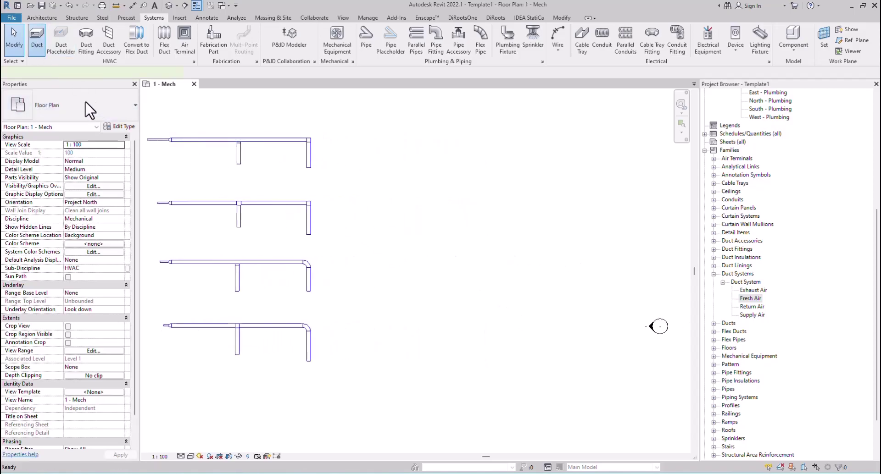
{"action": "left_click", "coordinate": [84, 101]}
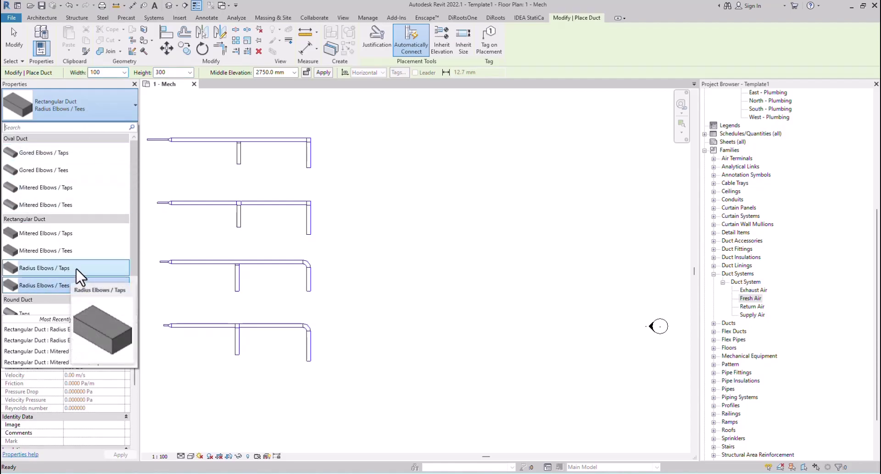
{"action": "left_click", "coordinate": [76, 268]}
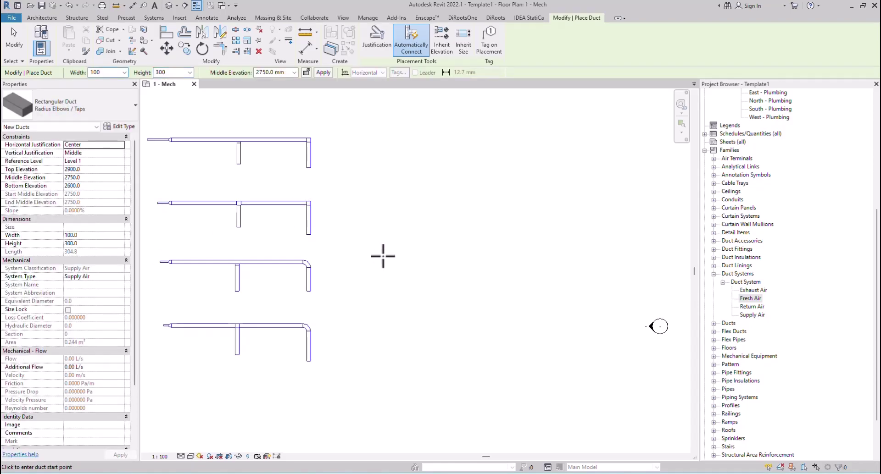
{"action": "left_click", "coordinate": [114, 125]}
{"action": "left_click", "coordinate": [703, 123]}
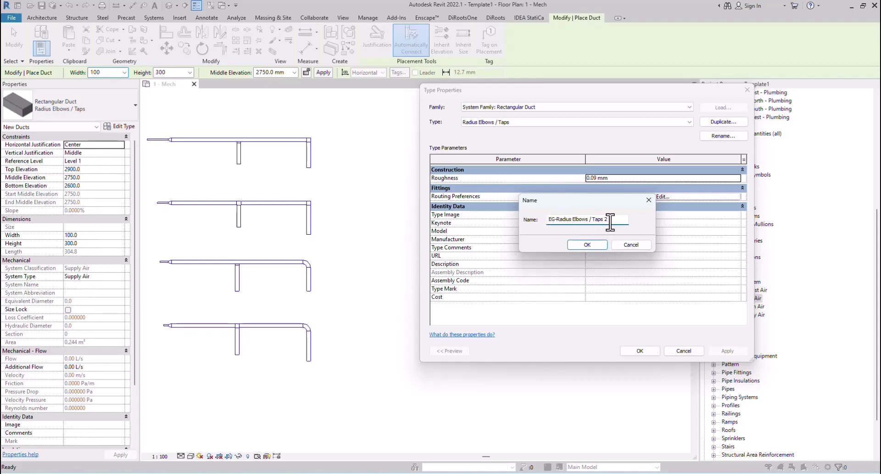
{"action": "left_click", "coordinate": [578, 246]}
{"action": "left_click", "coordinate": [639, 351]}
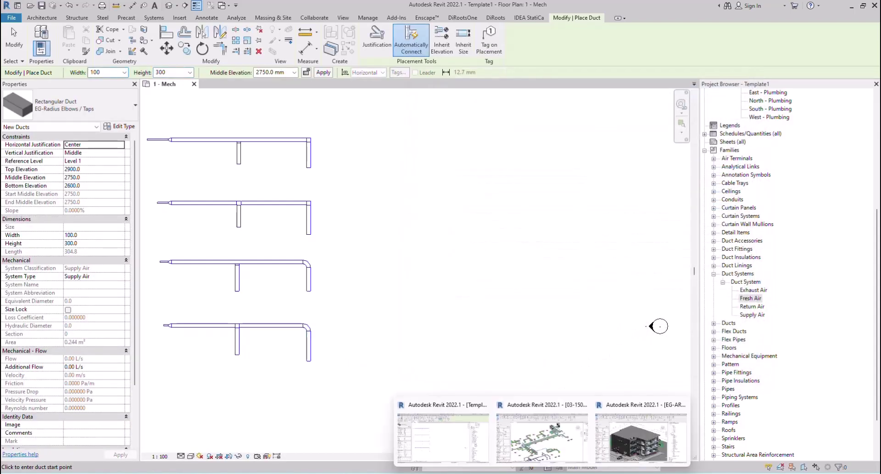
{"action": "left_click", "coordinate": [550, 459]}
{"action": "scroll", "coordinate": [452, 238], "scroll_direction": "up", "scroll_amount": 3}
{"action": "scroll", "coordinate": [393, 181], "scroll_direction": "up", "scroll_amount": 2}
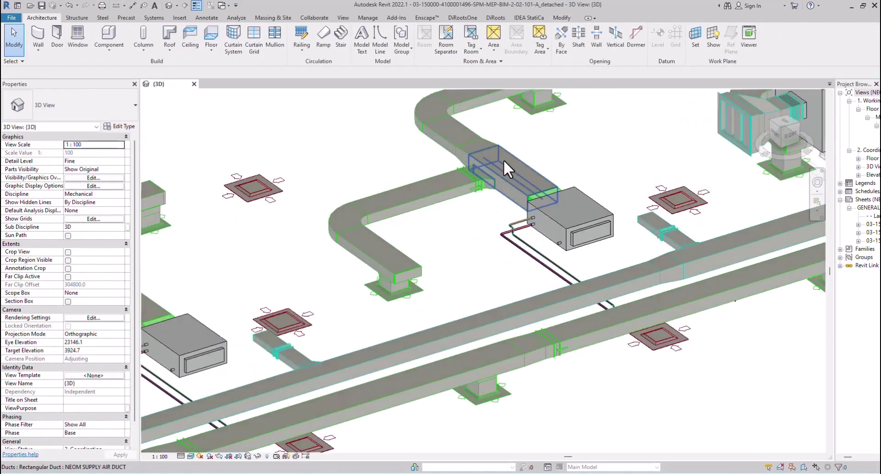
{"action": "scroll", "coordinate": [505, 168], "scroll_direction": "up", "scroll_amount": 3}
{"action": "scroll", "coordinate": [468, 274], "scroll_direction": "up", "scroll_amount": 2}
{"action": "left_click", "coordinate": [468, 231]}
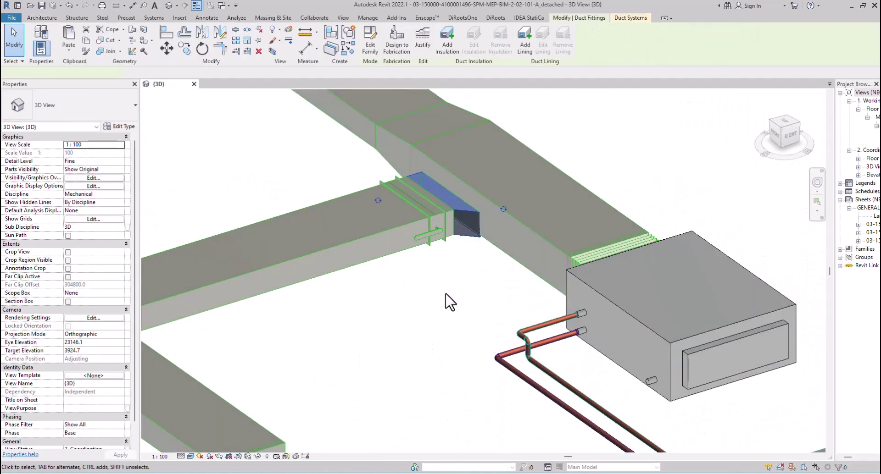
{"action": "left_click", "coordinate": [448, 300]}
{"action": "scroll", "coordinate": [507, 213], "scroll_direction": "down", "scroll_amount": 3}
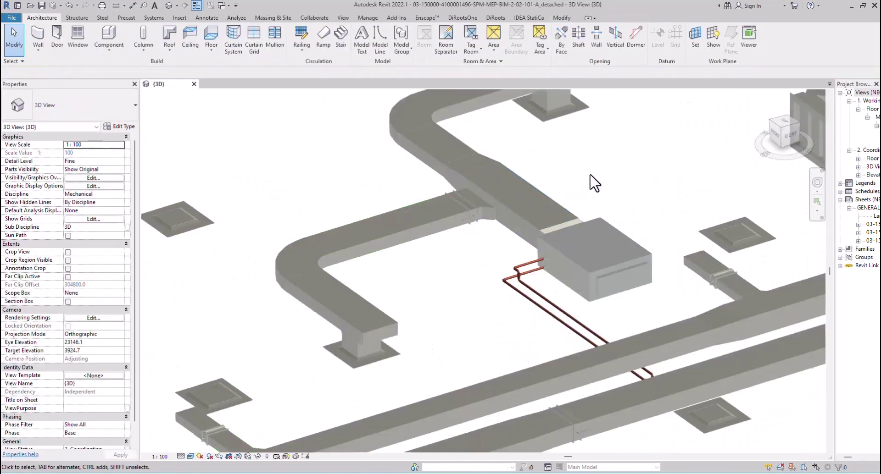
{"action": "scroll", "coordinate": [481, 222], "scroll_direction": "down", "scroll_amount": 2}
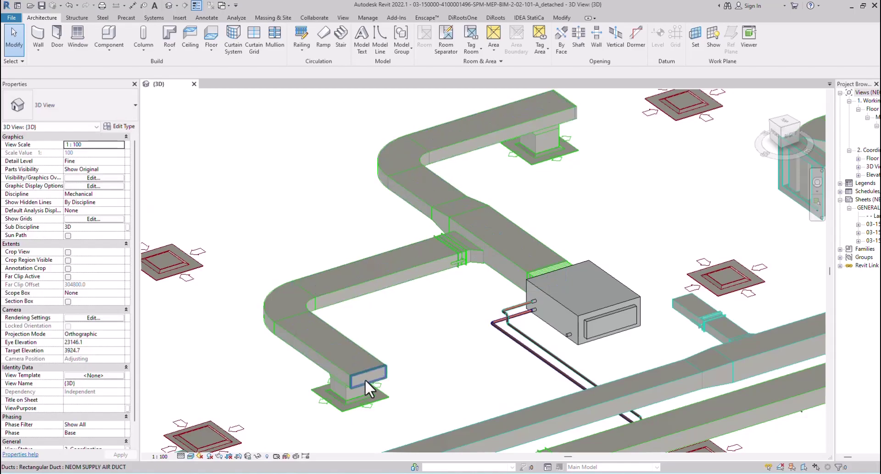
{"action": "scroll", "coordinate": [578, 221], "scroll_direction": "down", "scroll_amount": 2}
{"action": "middle_click_drag", "start_coordinate": [576, 221], "coordinate": [466, 197]}
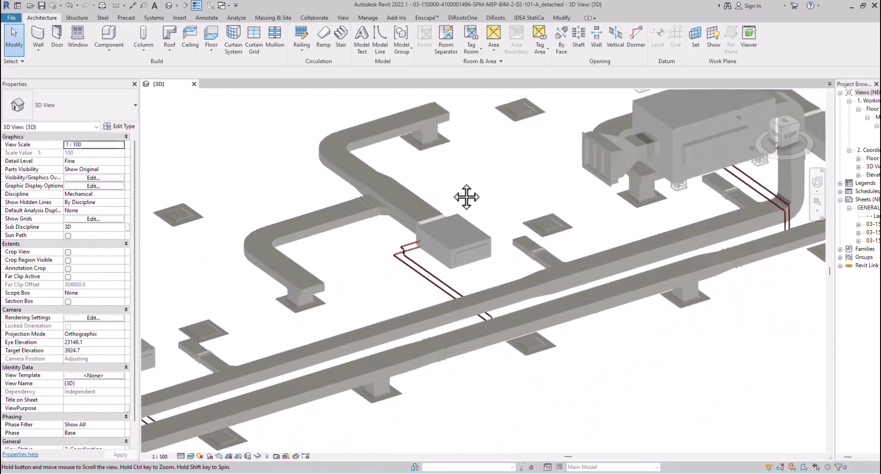
{"action": "left_click", "coordinate": [462, 449]}
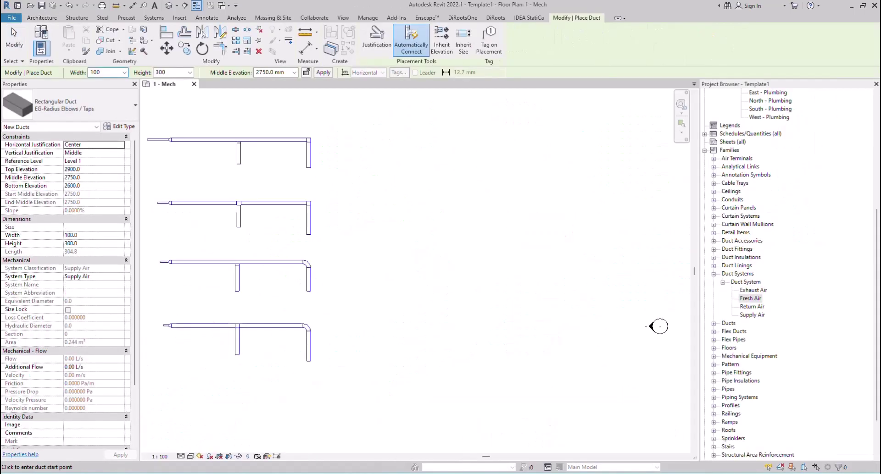
Browse File Explorer to FILES > 02-Library > 00-MECH > 00-Duct
{"action": "left_click", "coordinate": [392, 431]}
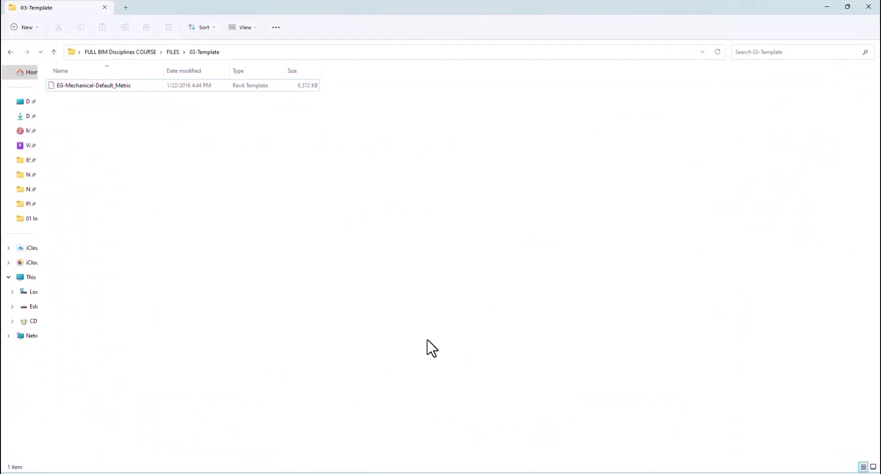
{"action": "left_click", "coordinate": [133, 52]}
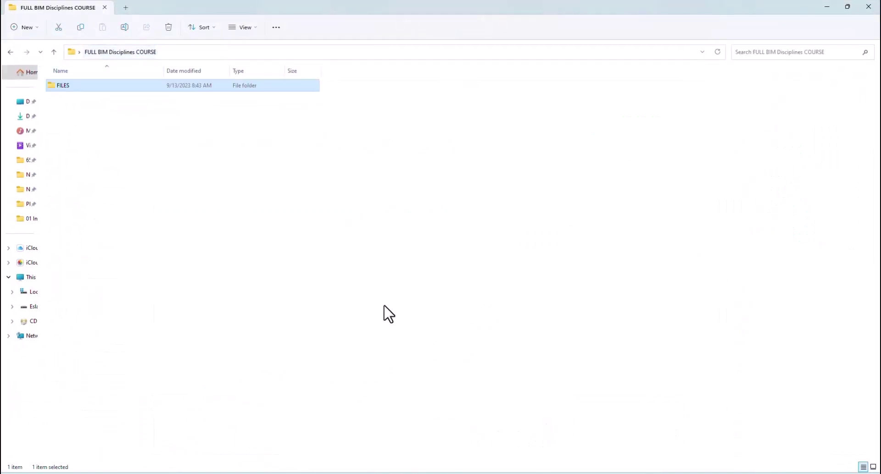
{"action": "double_click", "coordinate": [69, 86]}
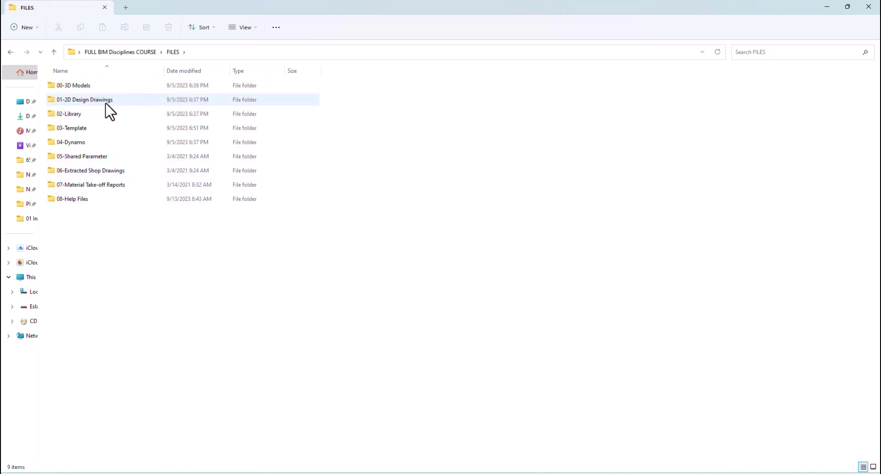
{"action": "left_click", "coordinate": [82, 117]}
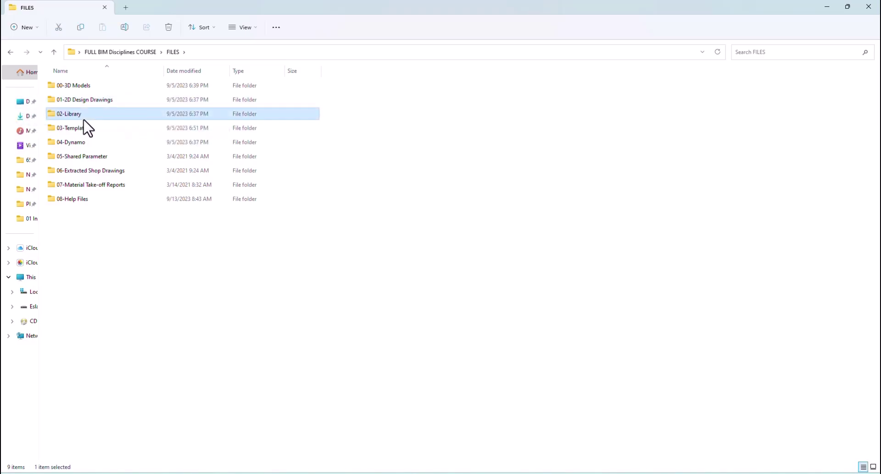
{"action": "double_click", "coordinate": [83, 119]}
{"action": "double_click", "coordinate": [82, 87]}
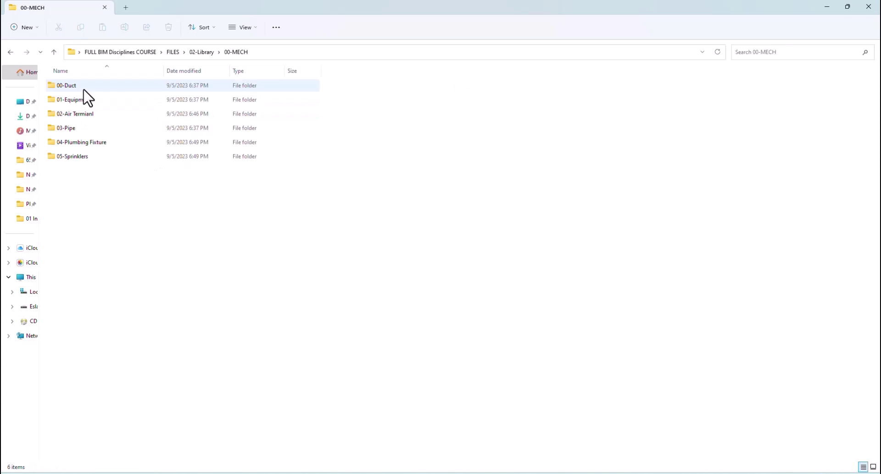
{"action": "double_click", "coordinate": [71, 86]}
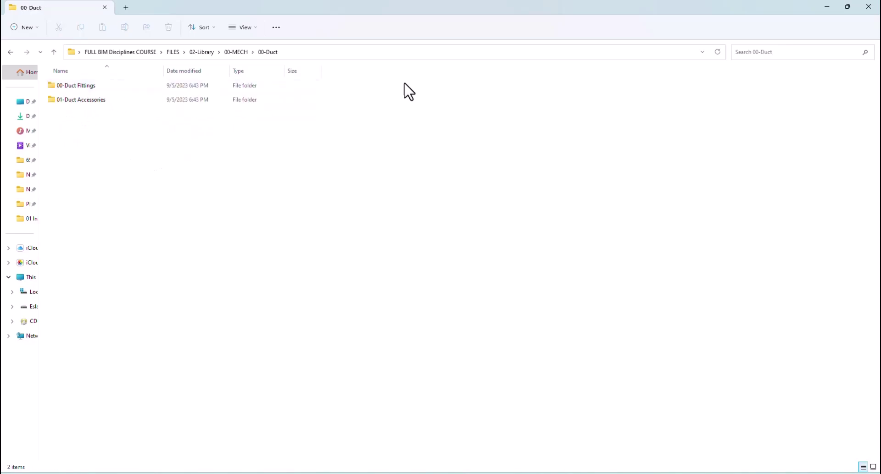
Dock the window beside Revit and select all six families in 00-Duct Fittings
{"action": "left_click", "coordinate": [847, 7]}
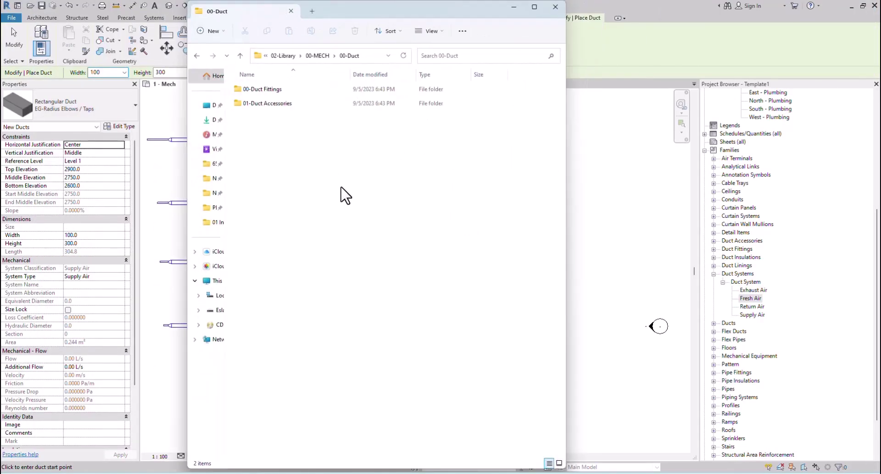
{"action": "left_click_drag", "start_coordinate": [331, 16], "coordinate": [626, 16]}
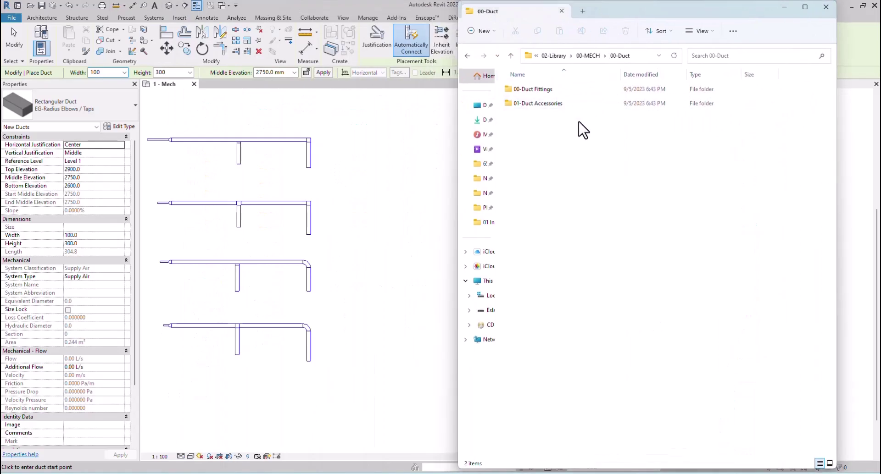
{"action": "double_click", "coordinate": [550, 89]}
{"action": "mouse_move", "coordinate": [552, 186]}
{"action": "left_mouse_down"}
{"action": "mouse_move", "coordinate": [534, 87]}
{"action": "mouse_move", "coordinate": [385, 213]}
{"action": "left_mouse_up"}
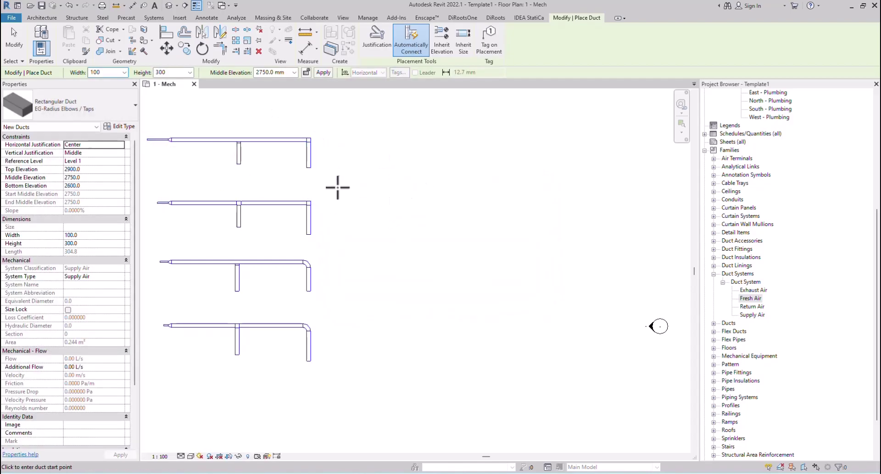
Draw a short test duct run in the plan
{"action": "scroll", "coordinate": [361, 220], "scroll_direction": "up", "scroll_amount": 1}
{"action": "left_click", "coordinate": [399, 215]}
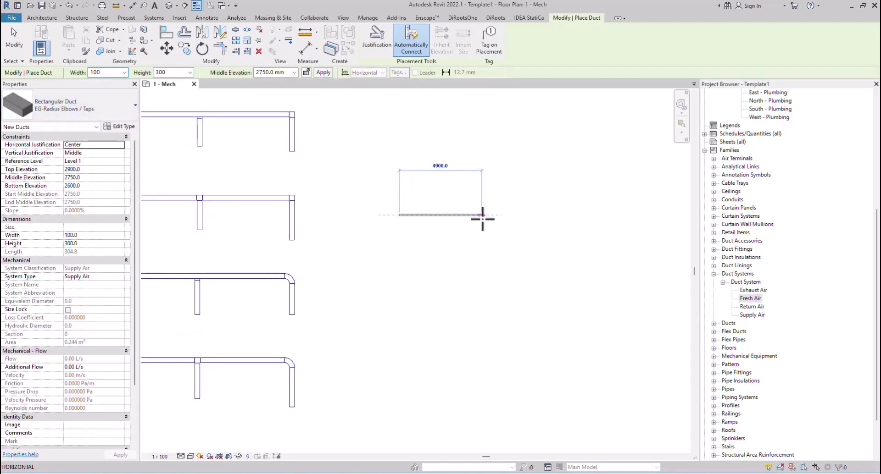
{"action": "left_click", "coordinate": [482, 215]}
{"action": "right_click", "coordinate": [512, 197]}
{"action": "left_click", "coordinate": [535, 203]}
{"action": "right_click", "coordinate": [516, 171]}
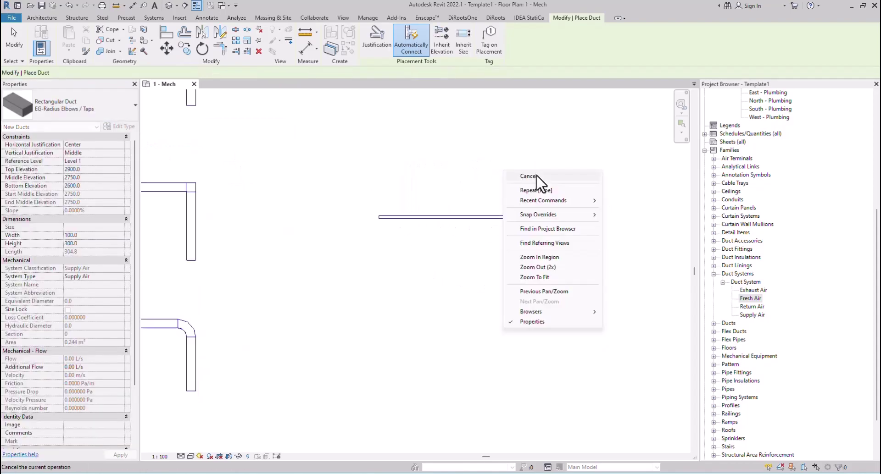
{"action": "left_click", "coordinate": [536, 177]}
{"action": "scroll", "coordinate": [448, 209], "scroll_direction": "up", "scroll_amount": 3}
Set routing elbows to EG-Rectangular Radius Elbow and Tap junctions to EG-Rectangular Takeoff
{"action": "left_click", "coordinate": [531, 224]}
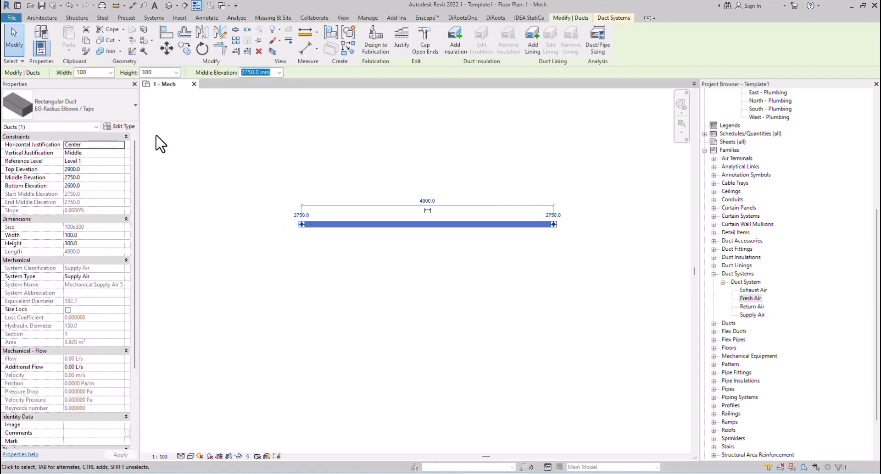
{"action": "left_click", "coordinate": [129, 126]}
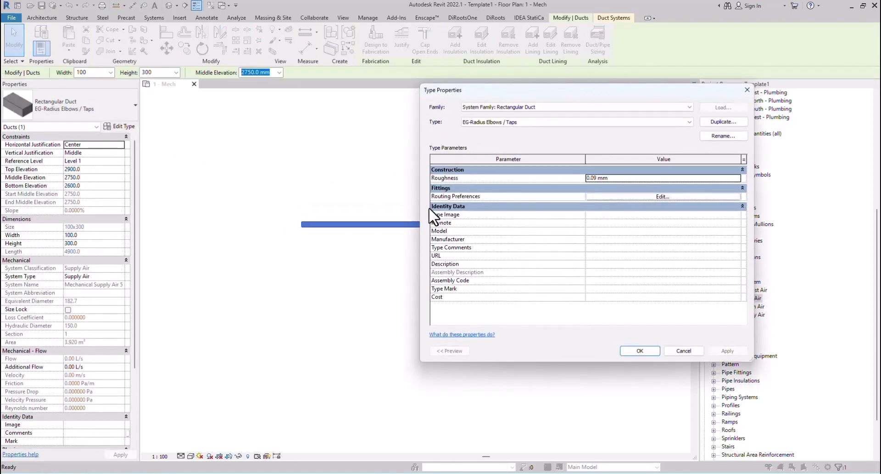
{"action": "left_click", "coordinate": [657, 199]}
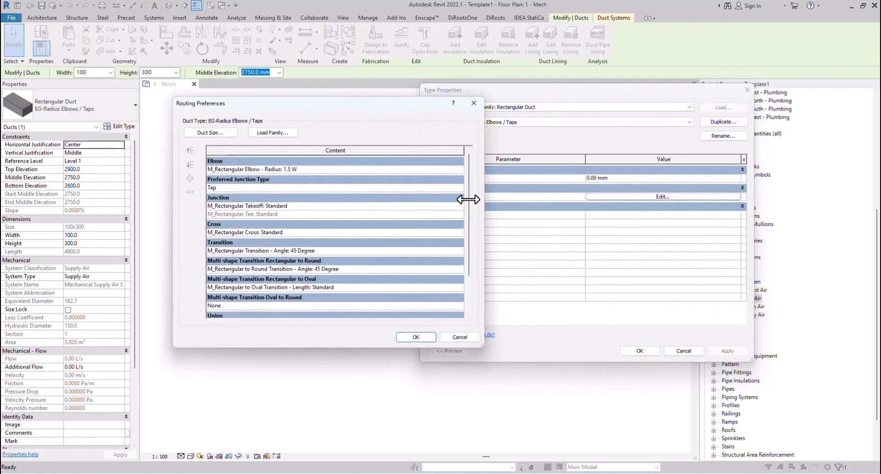
{"action": "left_click", "coordinate": [453, 170]}
{"action": "left_click", "coordinate": [459, 169]}
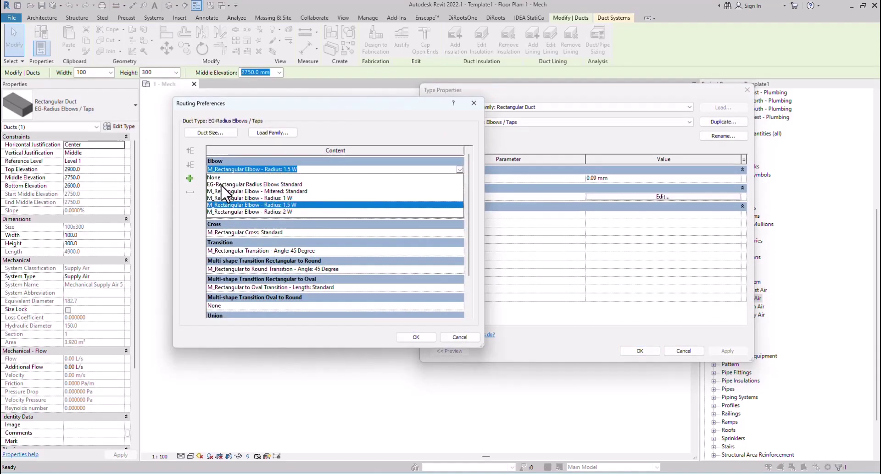
{"action": "left_click", "coordinate": [221, 185]}
{"action": "left_click", "coordinate": [459, 188]}
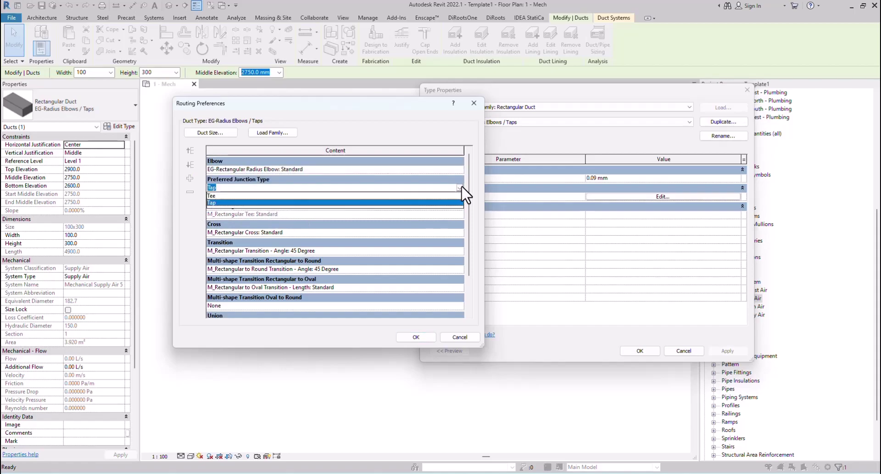
{"action": "left_click", "coordinate": [458, 206]}
{"action": "left_click", "coordinate": [458, 206]}
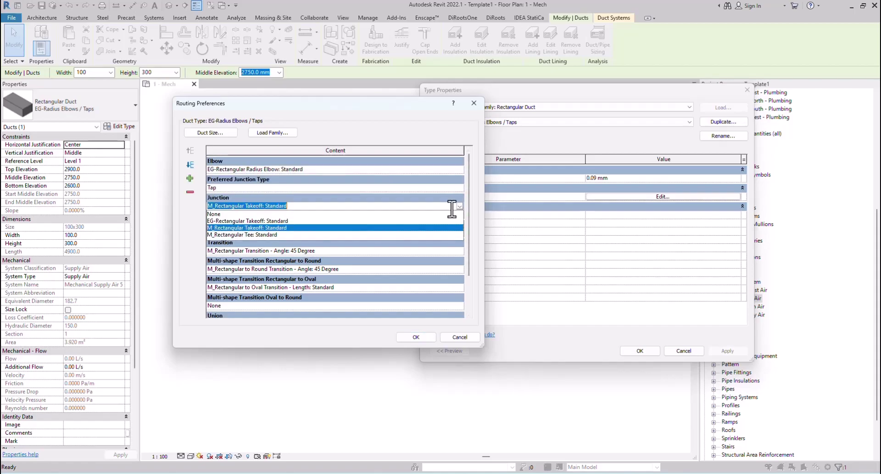
{"action": "left_click", "coordinate": [224, 221]}
Keep M_Rectangular Cross, use EG-Rectangular transitions, Length rect-to-oval, and None for oval-to-round
{"action": "left_click", "coordinate": [459, 233]}
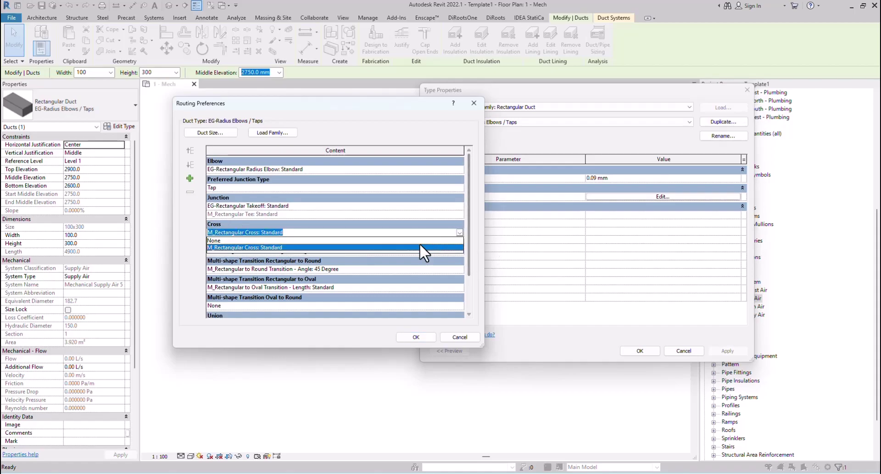
{"action": "left_click", "coordinate": [463, 257]}
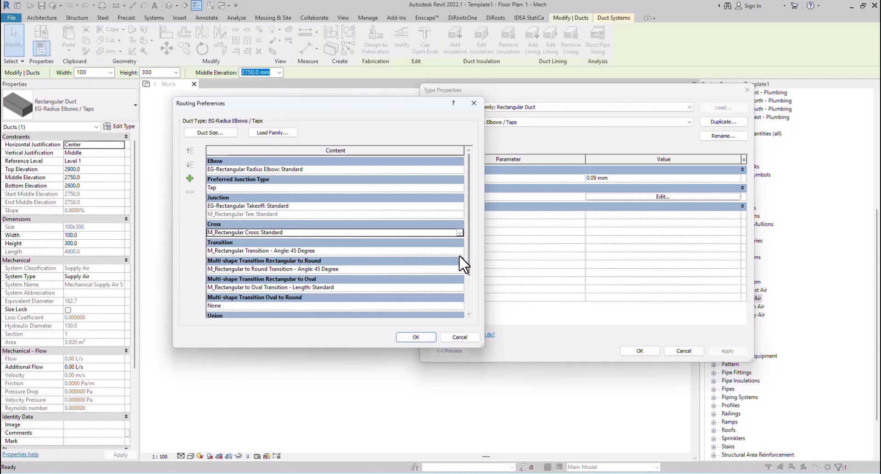
{"action": "left_click", "coordinate": [460, 251]}
{"action": "left_click", "coordinate": [228, 266]}
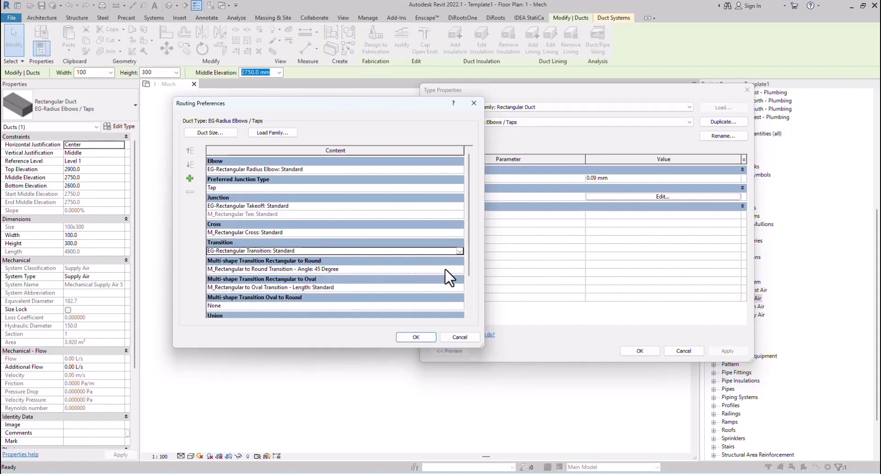
{"action": "left_click", "coordinate": [449, 269]}
{"action": "left_click", "coordinate": [229, 284]}
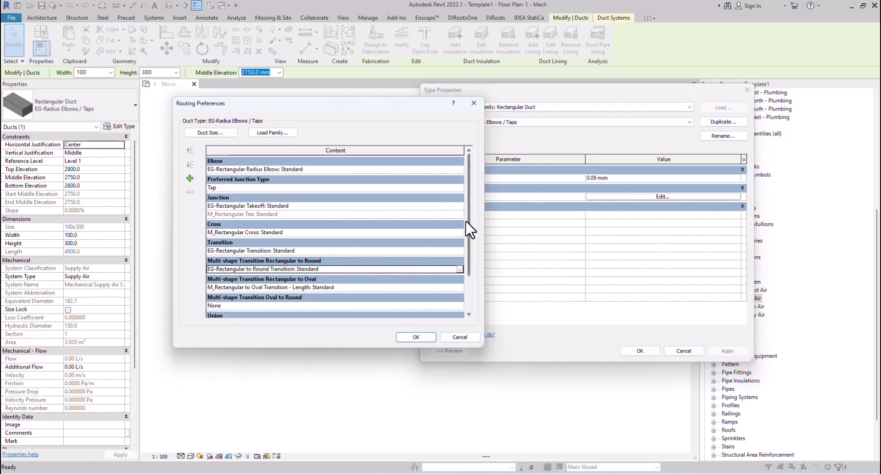
{"action": "left_click_drag", "start_coordinate": [466, 230], "coordinate": [466, 277]}
{"action": "left_click", "coordinate": [458, 250]}
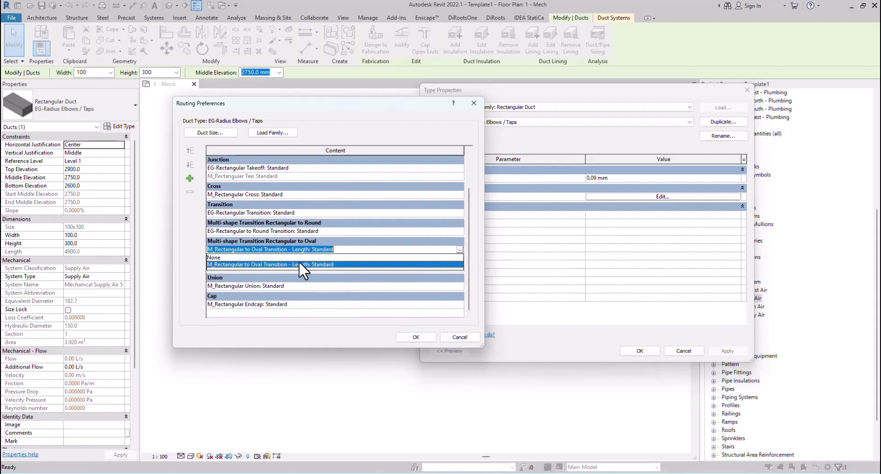
{"action": "left_click", "coordinate": [458, 265]}
{"action": "left_click", "coordinate": [459, 268]}
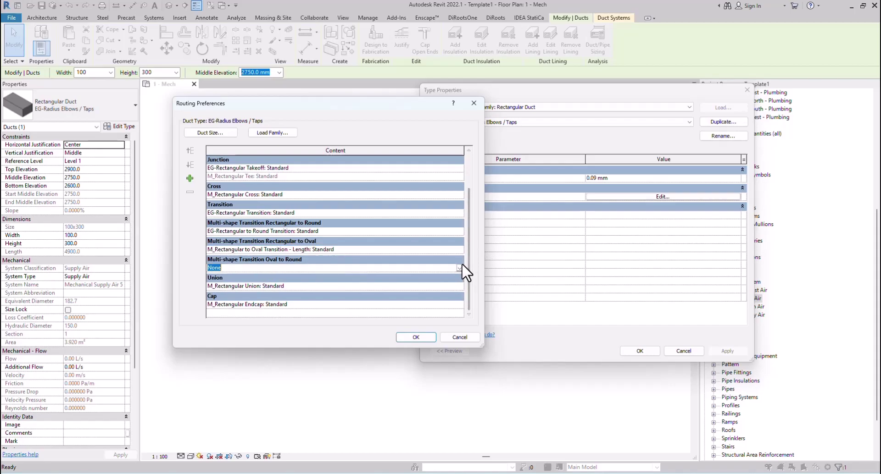
{"action": "left_click", "coordinate": [460, 286]}
Use EG-Rectangular Union for unions and EG-Rectangular Endcap for caps
{"action": "left_click", "coordinate": [459, 286]}
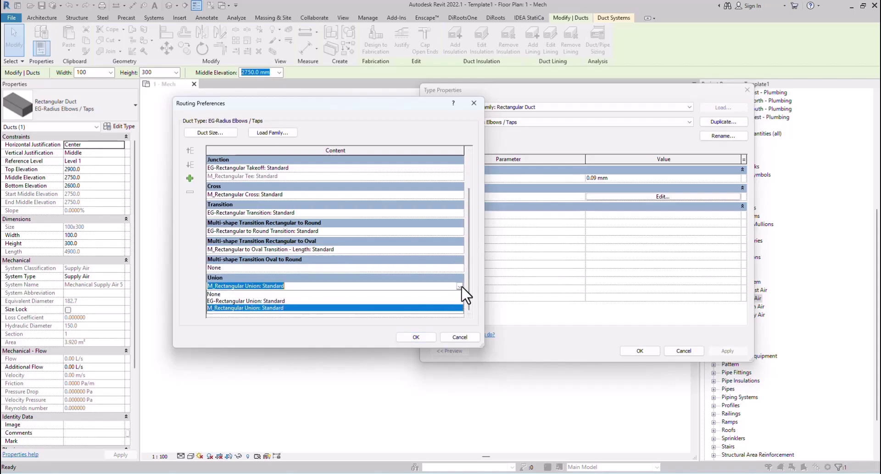
{"action": "left_click", "coordinate": [257, 300]}
{"action": "left_click", "coordinate": [460, 305]}
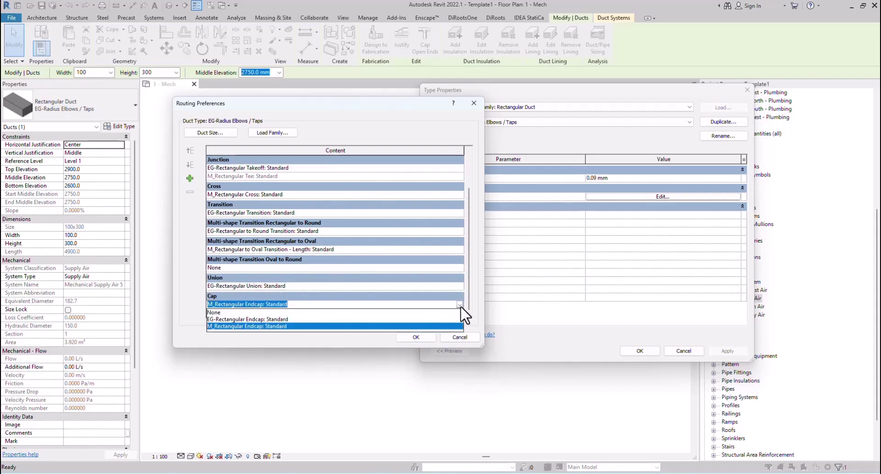
{"action": "left_click", "coordinate": [460, 307]}
{"action": "left_click", "coordinate": [459, 304]}
{"action": "left_click", "coordinate": [235, 320]}
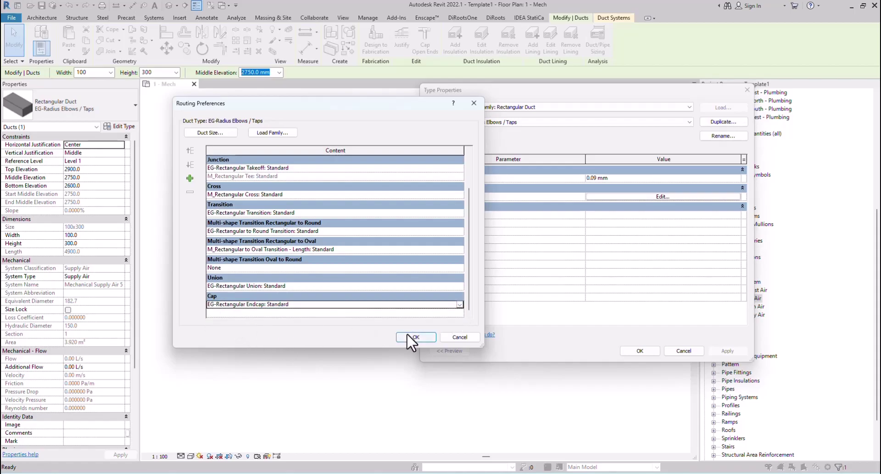
{"action": "left_click", "coordinate": [411, 337]}
Draw a tee branch down from the middle of the test duct
{"action": "key", "text": "Return"}
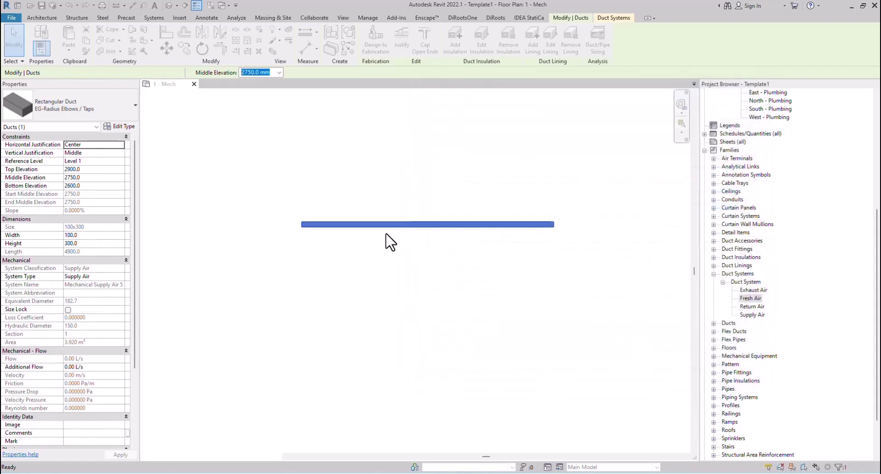
{"action": "left_click", "coordinate": [344, 187]}
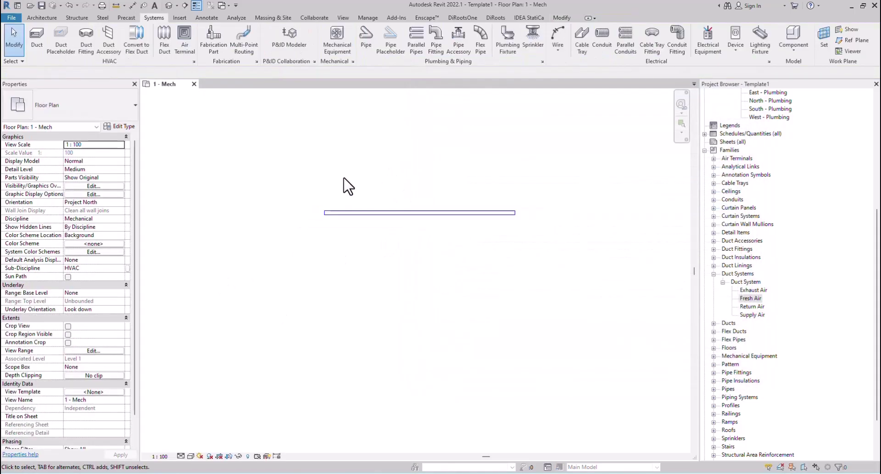
{"action": "left_click", "coordinate": [395, 207]}
{"action": "key", "text": "c"}
{"action": "key", "text": "s"}
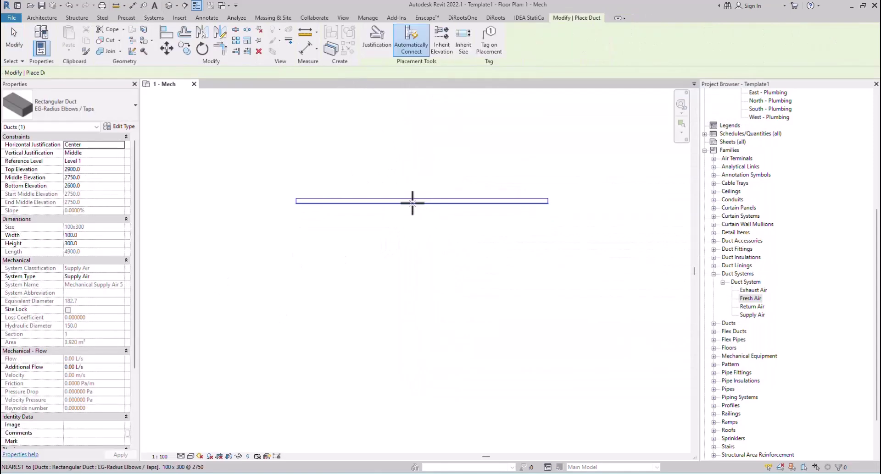
{"action": "left_click", "coordinate": [411, 203]}
{"action": "left_click", "coordinate": [411, 244]}
{"action": "key", "text": "Escape"}
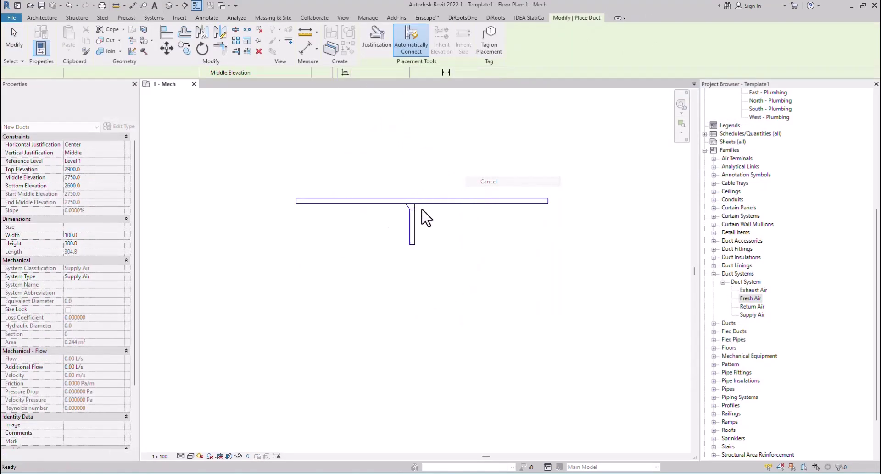
Draw an elbow drop from the test duct's right end
{"action": "scroll", "coordinate": [394, 207], "scroll_direction": "up", "scroll_amount": 3}
{"action": "middle_click_drag", "start_coordinate": [426, 221], "coordinate": [400, 217]}
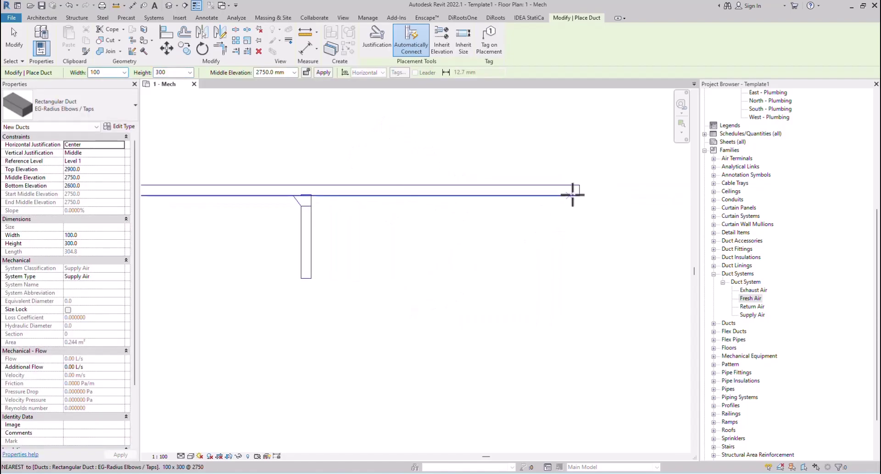
{"action": "left_click", "coordinate": [579, 191]}
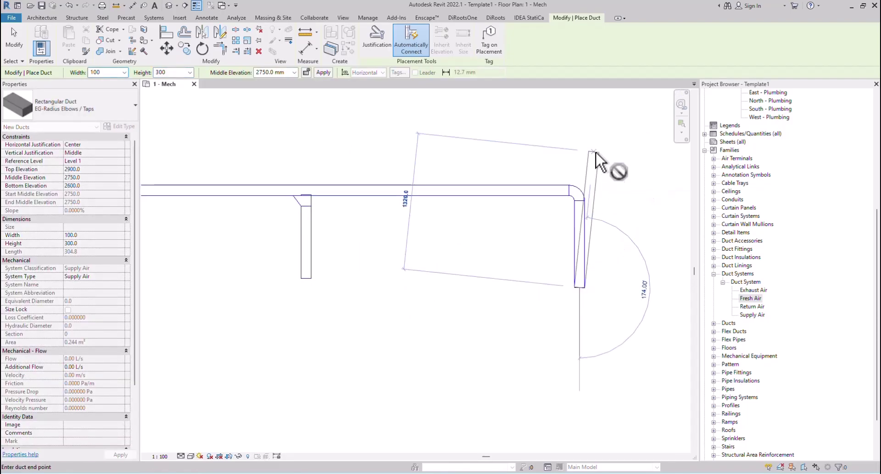
{"action": "right_click", "coordinate": [592, 162]}
{"action": "left_click", "coordinate": [617, 166]}
Extend the test run's left end with a 225-wide duct through a transition
{"action": "middle_click_drag", "start_coordinate": [481, 217], "coordinate": [731, 210]}
{"action": "scroll", "coordinate": [324, 184], "scroll_direction": "up", "scroll_amount": 2}
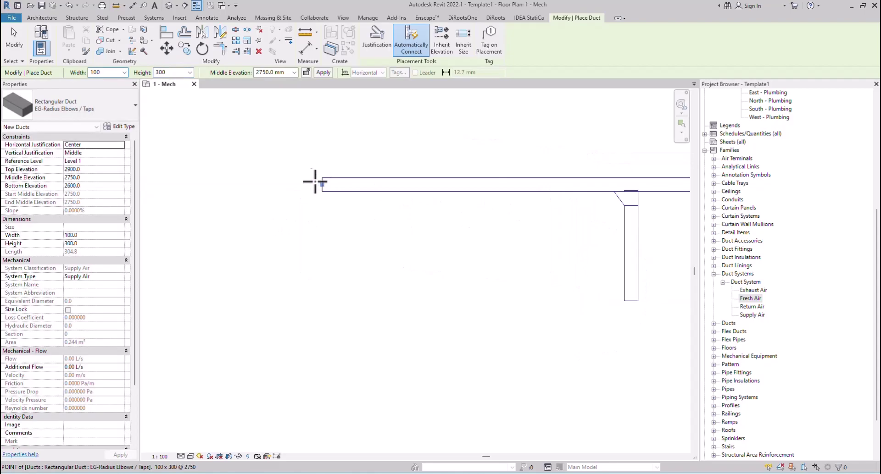
{"action": "left_click", "coordinate": [123, 72]}
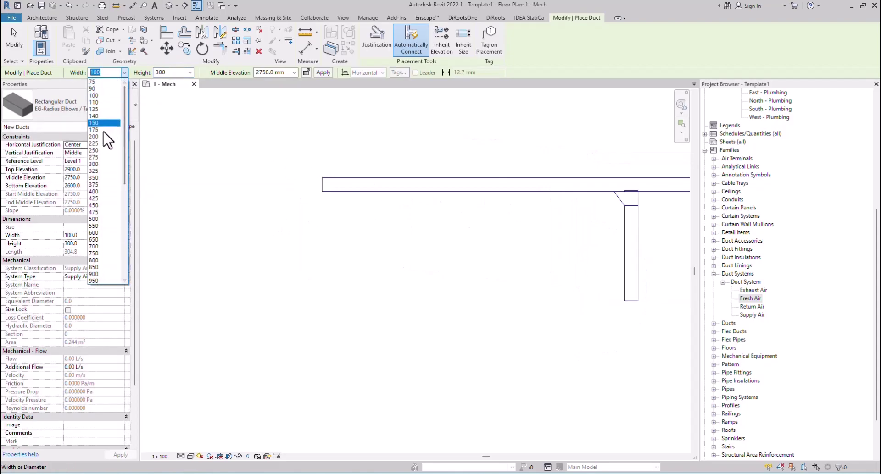
{"action": "left_click", "coordinate": [104, 144]}
{"action": "left_click", "coordinate": [325, 188]}
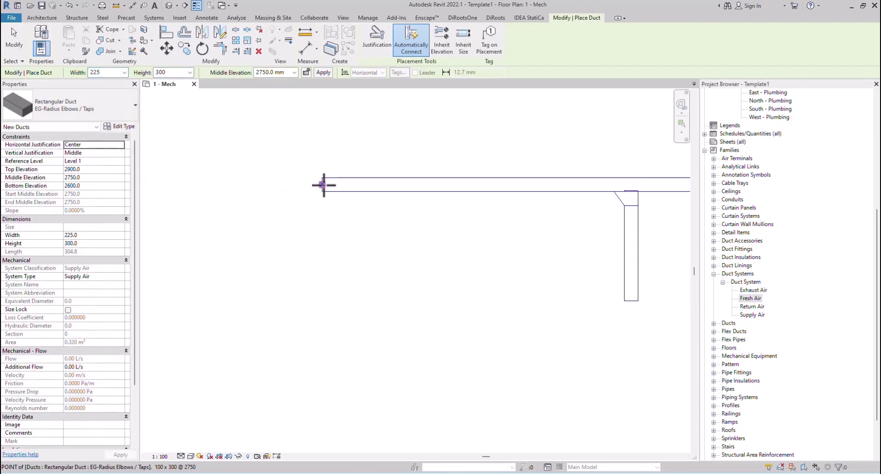
{"action": "scroll", "coordinate": [362, 189], "scroll_direction": "down", "scroll_amount": 2}
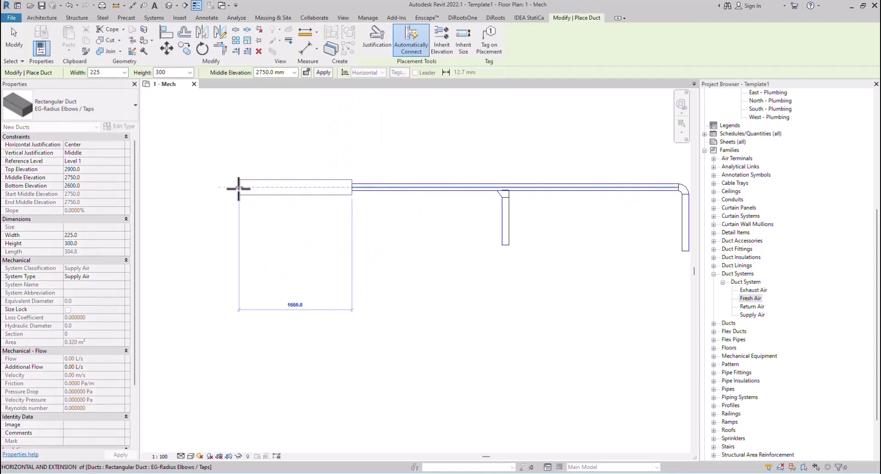
{"action": "left_click", "coordinate": [241, 192]}
{"action": "right_click", "coordinate": [393, 138]}
{"action": "left_click", "coordinate": [403, 142]}
{"action": "scroll", "coordinate": [359, 186], "scroll_direction": "up", "scroll_amount": 1}
{"action": "right_click", "coordinate": [343, 140]}
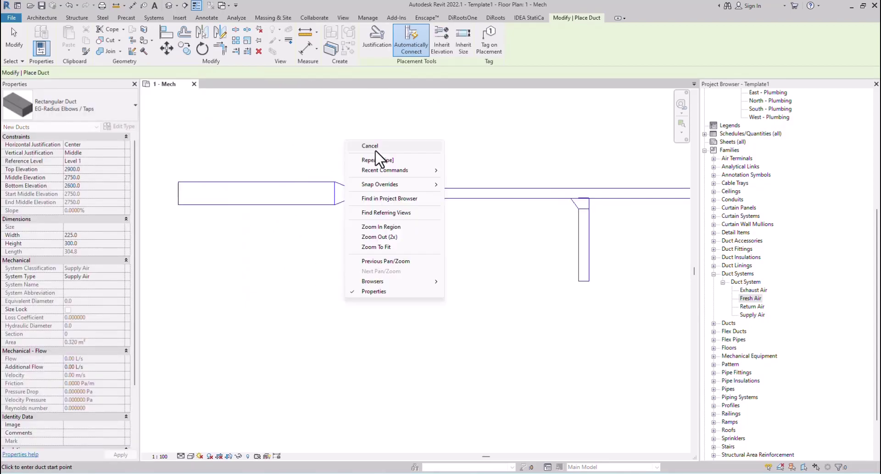
{"action": "left_click", "coordinate": [362, 144]}
{"action": "scroll", "coordinate": [374, 156], "scroll_direction": "up", "scroll_amount": 2}
{"action": "scroll", "coordinate": [493, 191], "scroll_direction": "down", "scroll_amount": 2}
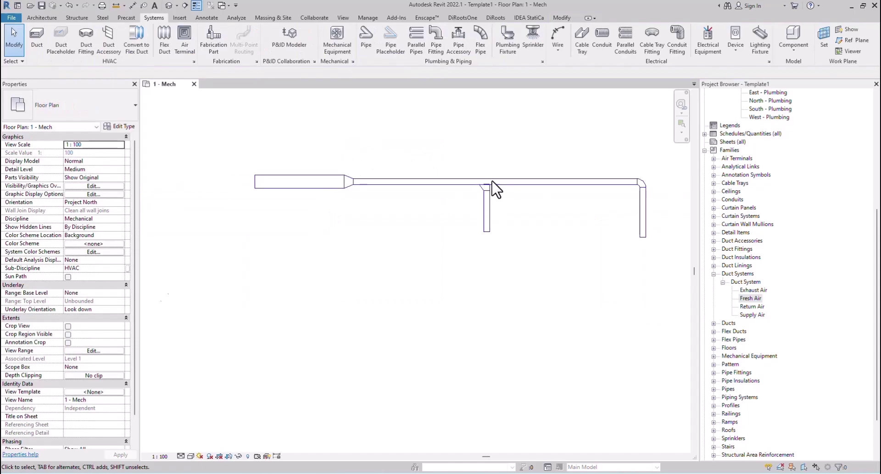
{"action": "scroll", "coordinate": [370, 218], "scroll_direction": "down", "scroll_amount": 2}
{"action": "middle_click_drag", "start_coordinate": [369, 218], "coordinate": [489, 257]}
{"action": "scroll", "coordinate": [485, 249], "scroll_direction": "down", "scroll_amount": 1}
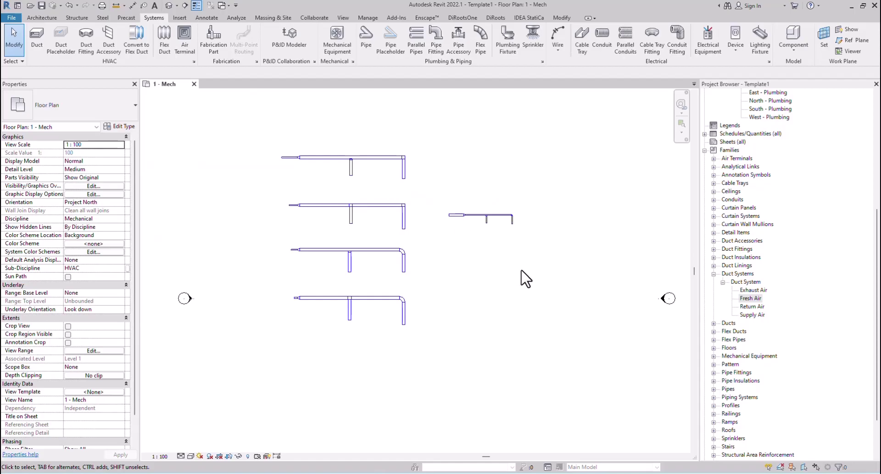
{"action": "left_click", "coordinate": [544, 406]}
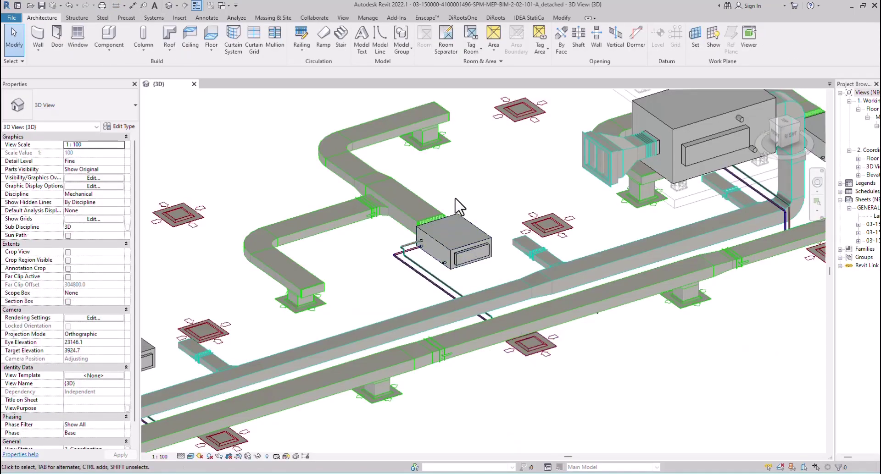
{"action": "middle_click_drag", "start_coordinate": [455, 199], "coordinate": [572, 175]}
{"action": "scroll", "coordinate": [483, 186], "scroll_direction": "up", "scroll_amount": 2}
{"action": "scroll", "coordinate": [455, 220], "scroll_direction": "up", "scroll_amount": 2}
{"action": "scroll", "coordinate": [450, 216], "scroll_direction": "up", "scroll_amount": 1}
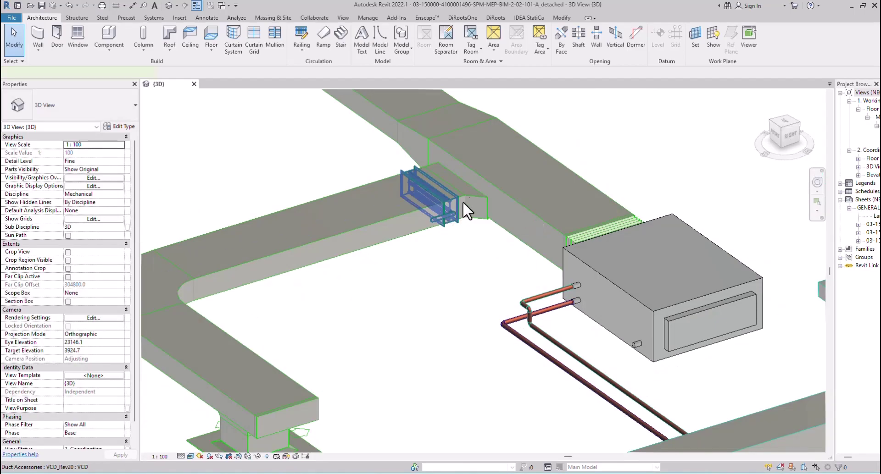
{"action": "left_click", "coordinate": [462, 202]}
{"action": "left_click", "coordinate": [633, 154]}
{"action": "scroll", "coordinate": [633, 154], "scroll_direction": "down", "scroll_amount": 3}
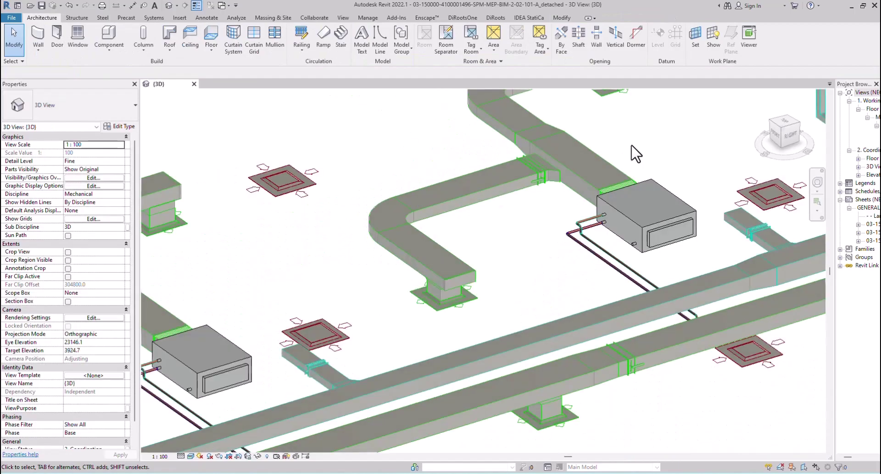
{"action": "middle_click_drag", "start_coordinate": [338, 183], "coordinate": [558, 159]}
{"action": "scroll", "coordinate": [487, 148], "scroll_direction": "down", "scroll_amount": 1}
{"action": "scroll", "coordinate": [487, 148], "scroll_direction": "down", "scroll_amount": 2}
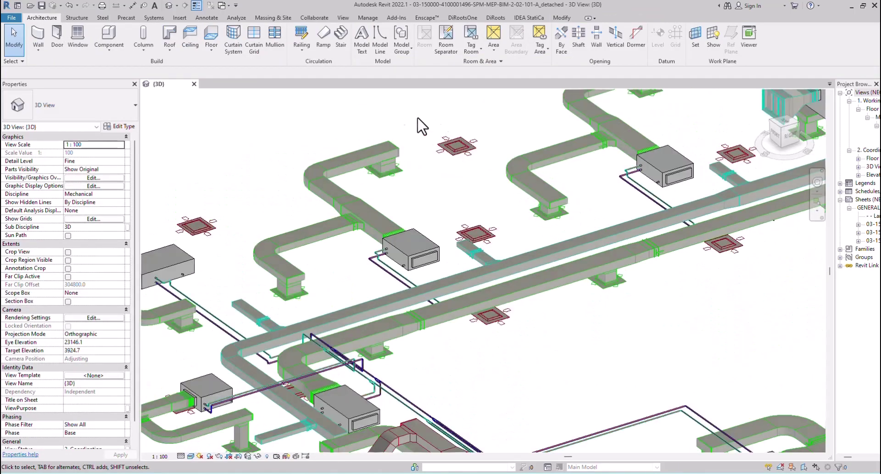
{"action": "middle_click_drag", "start_coordinate": [422, 126], "coordinate": [408, 154]}
{"action": "scroll", "coordinate": [483, 139], "scroll_direction": "up", "scroll_amount": 2}
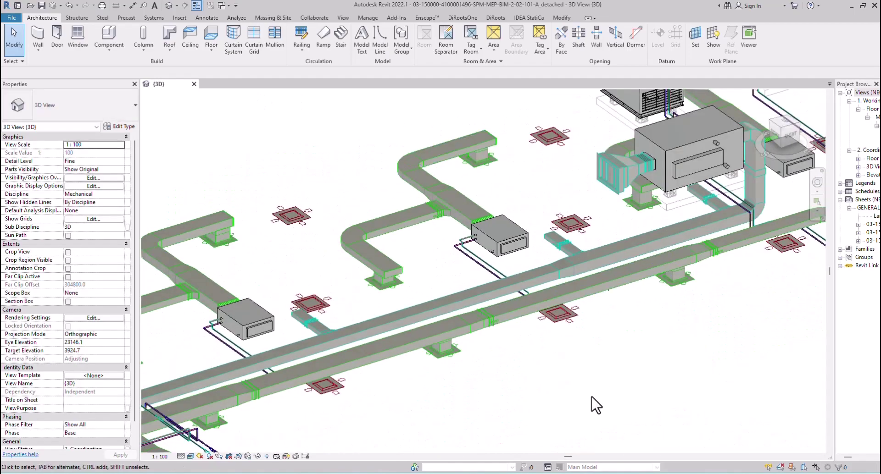
{"action": "left_click", "coordinate": [447, 440]}
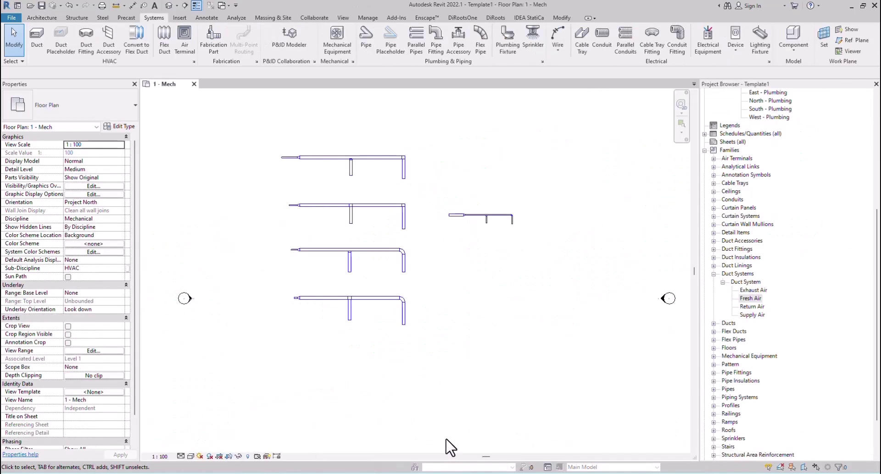
Inspect the top and right-hand test ducts' types in Properties, then return to File Explorer
{"action": "left_click", "coordinate": [279, 159]}
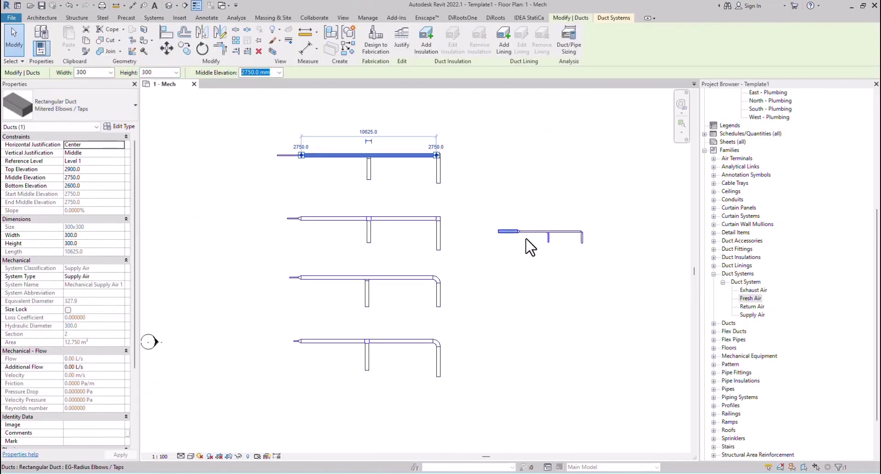
{"action": "left_click", "coordinate": [509, 232]}
{"action": "scroll", "coordinate": [511, 236], "scroll_direction": "up", "scroll_amount": 3}
{"action": "left_click", "coordinate": [451, 175]}
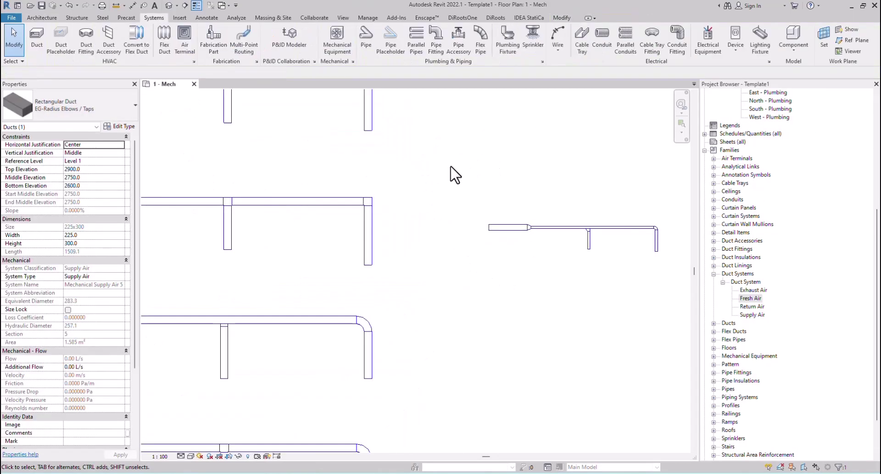
{"action": "scroll", "coordinate": [452, 173], "scroll_direction": "down", "scroll_amount": 2}
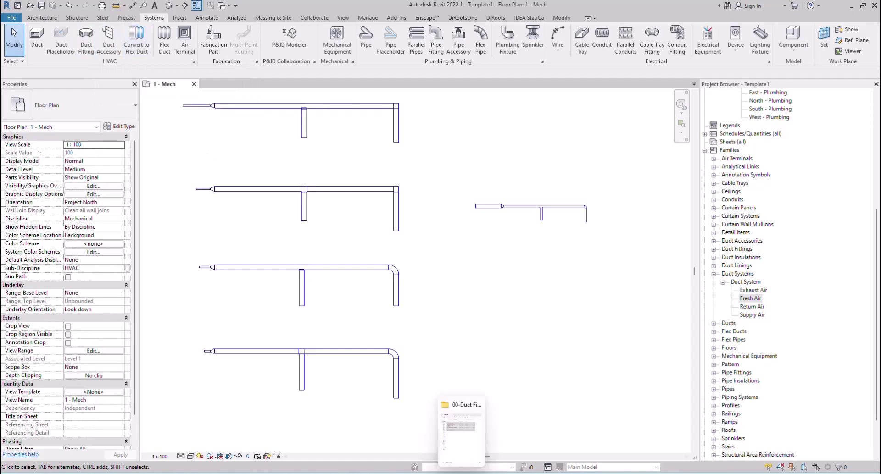
{"action": "left_click", "coordinate": [447, 469]}
Drag all four families from 01-Duct Accessories onto the Revit canvas
{"action": "left_click", "coordinate": [550, 56]}
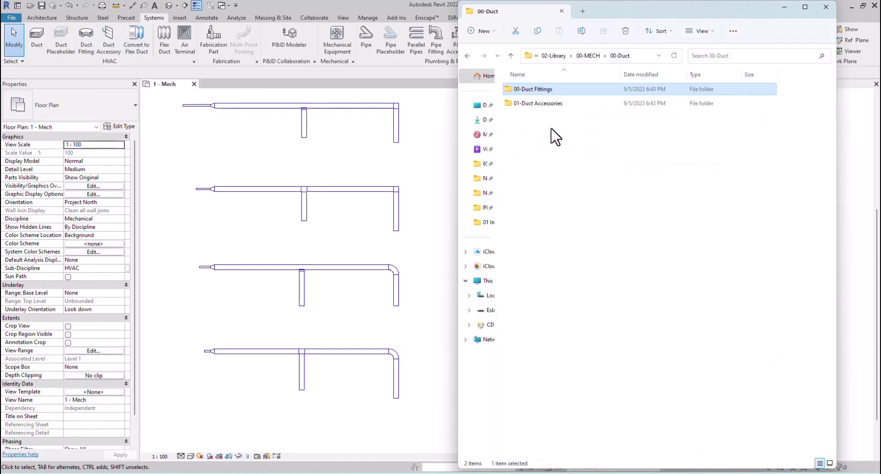
{"action": "double_click", "coordinate": [541, 103]}
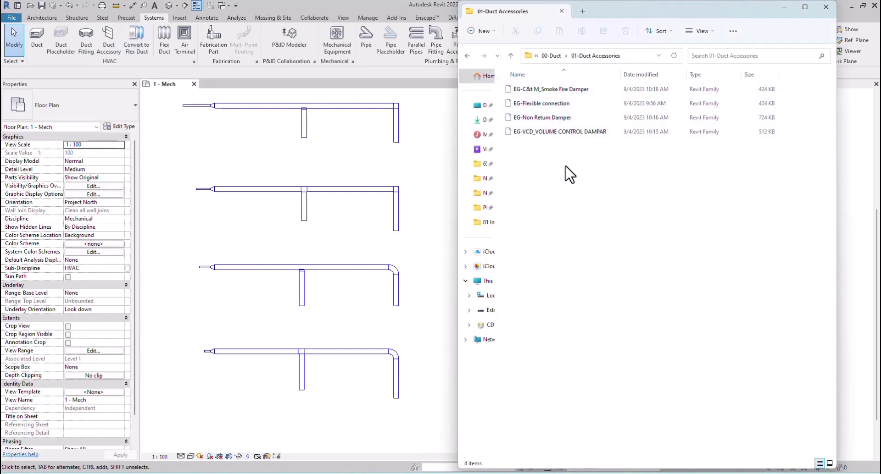
{"action": "mouse_move", "coordinate": [570, 174]}
{"action": "left_mouse_down"}
{"action": "mouse_move", "coordinate": [549, 91]}
{"action": "mouse_move", "coordinate": [383, 155]}
{"action": "left_mouse_up"}
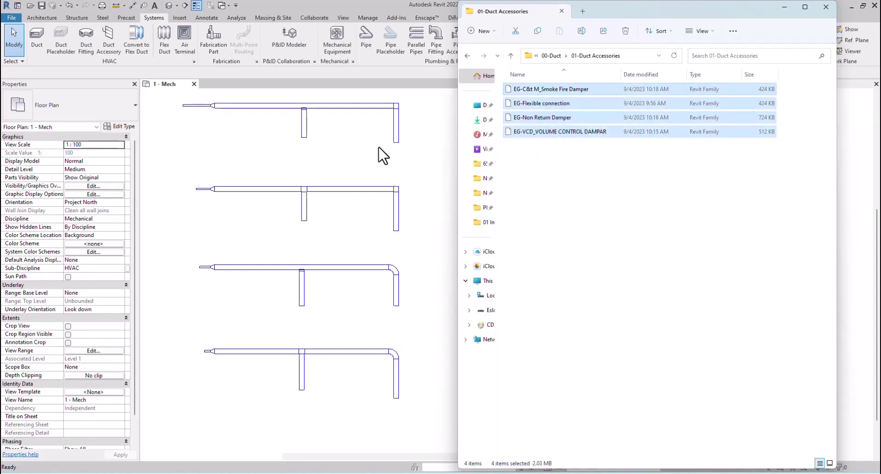
{"action": "left_click", "coordinate": [785, 7]}
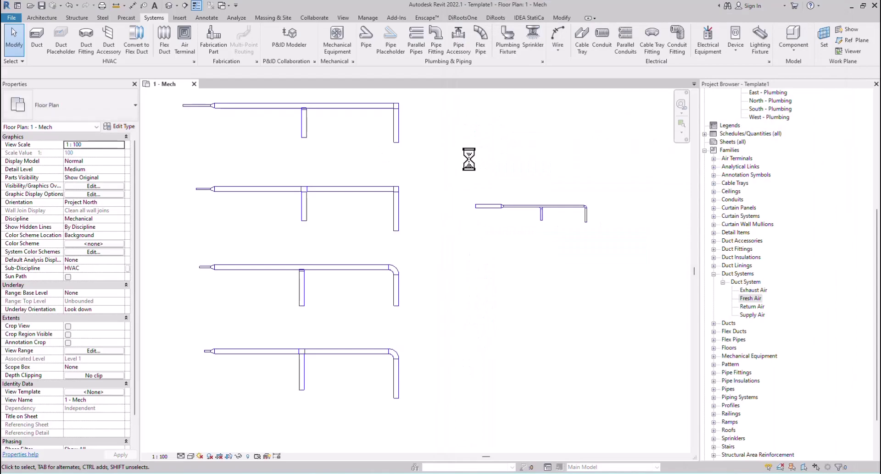
Place a volume control damper on the test duct
{"action": "scroll", "coordinate": [520, 194], "scroll_direction": "up", "scroll_amount": 2}
{"action": "scroll", "coordinate": [520, 194], "scroll_direction": "up", "scroll_amount": 4}
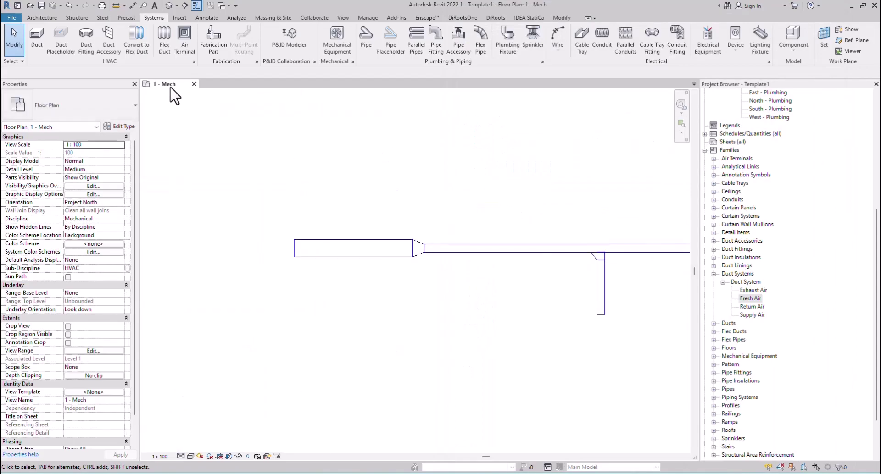
{"action": "left_click", "coordinate": [115, 38]}
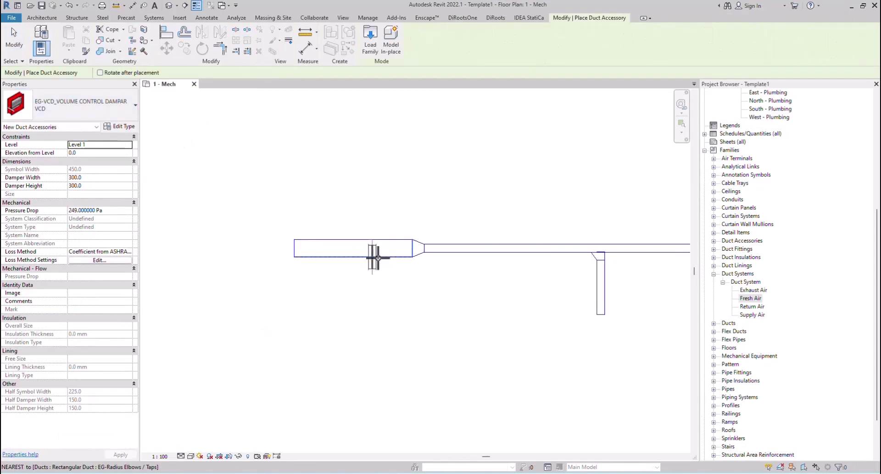
{"action": "scroll", "coordinate": [378, 255], "scroll_direction": "up", "scroll_amount": 2}
{"action": "left_click", "coordinate": [370, 244]}
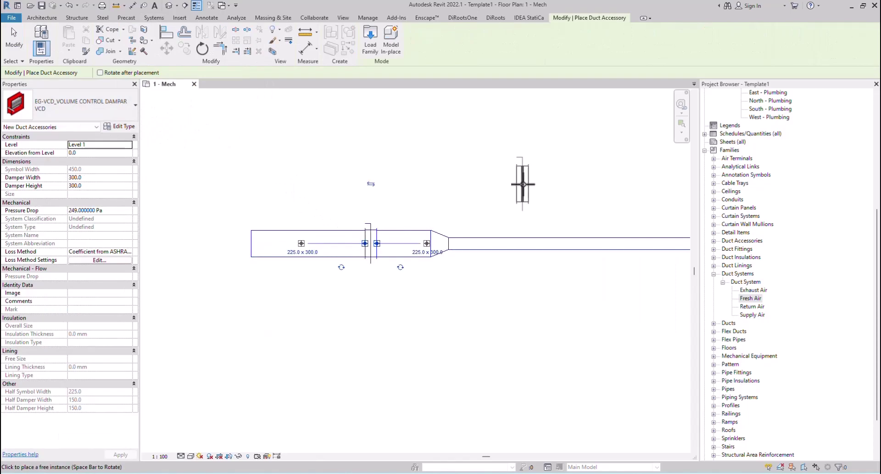
Place an EG-C&t M_Smoke Fire Damper MSFD on the duct
{"action": "left_click", "coordinate": [38, 109]}
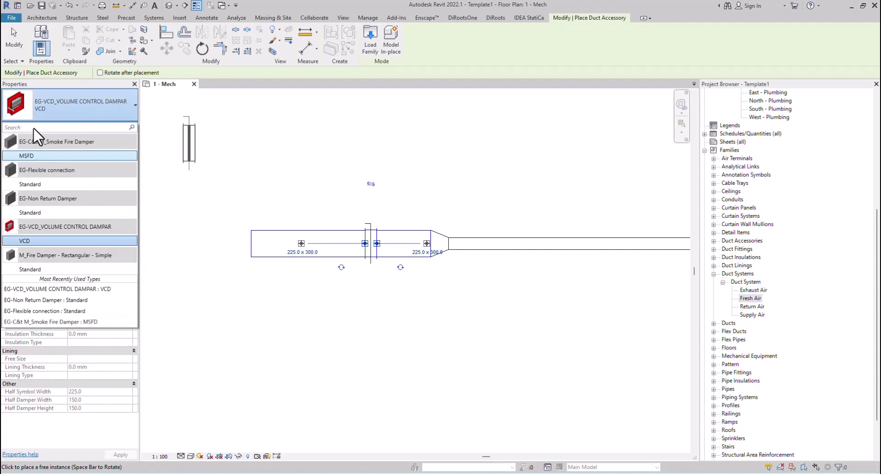
{"action": "type", "text": "eg"}
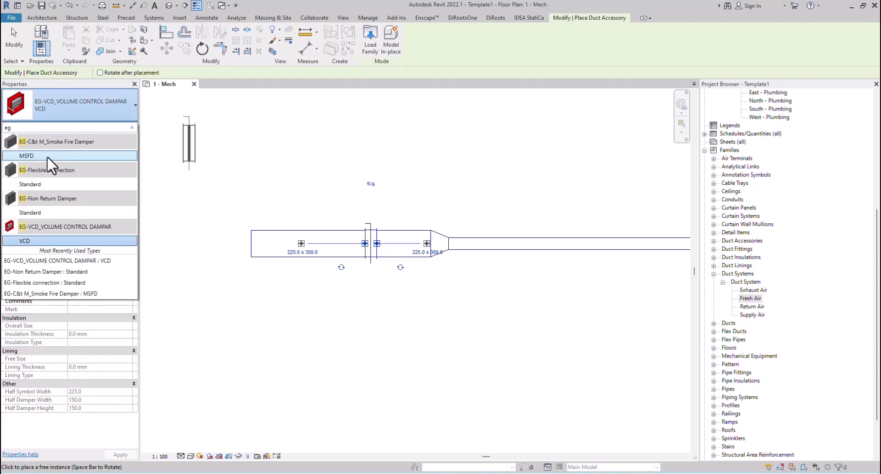
{"action": "left_click", "coordinate": [46, 156]}
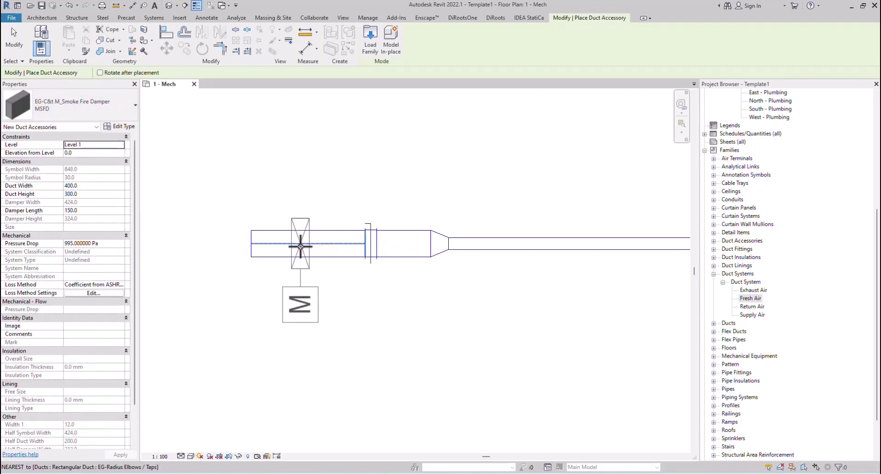
{"action": "left_click", "coordinate": [301, 247]}
Switch to the M_Fire Damper Standard type, then cancel accessory placement and bring up Detail Level options
{"action": "left_click", "coordinate": [67, 117]}
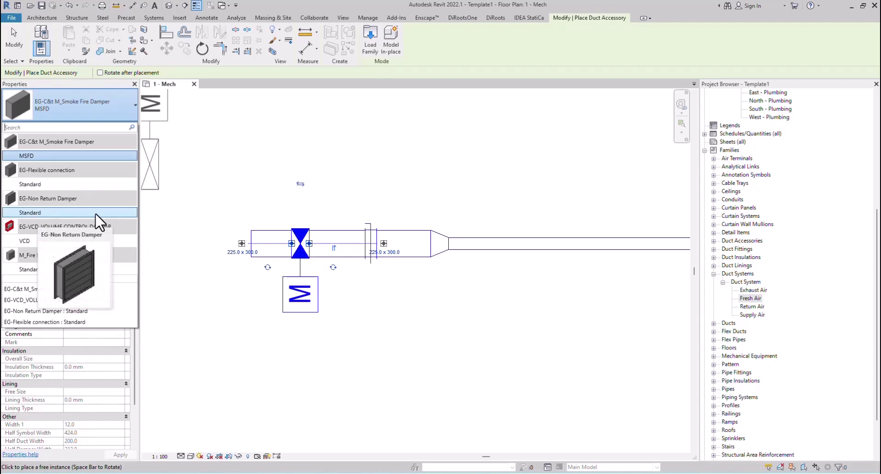
{"action": "left_click", "coordinate": [42, 270]}
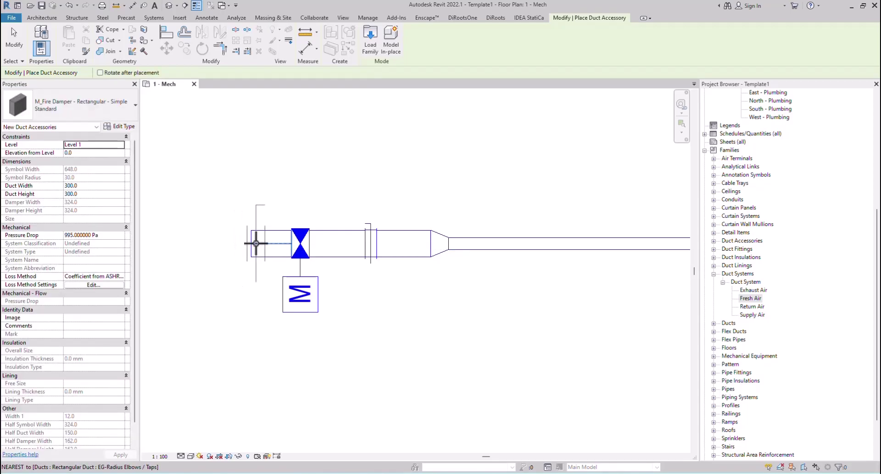
{"action": "right_click", "coordinate": [367, 146]}
{"action": "left_click", "coordinate": [374, 148]}
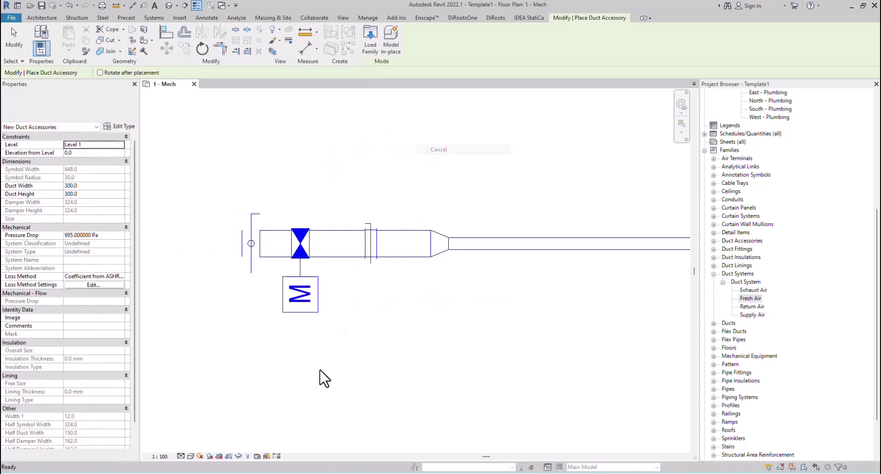
{"action": "left_click", "coordinate": [182, 456]}
Set the plan's Detail Level to Fine
{"action": "left_click", "coordinate": [188, 447]}
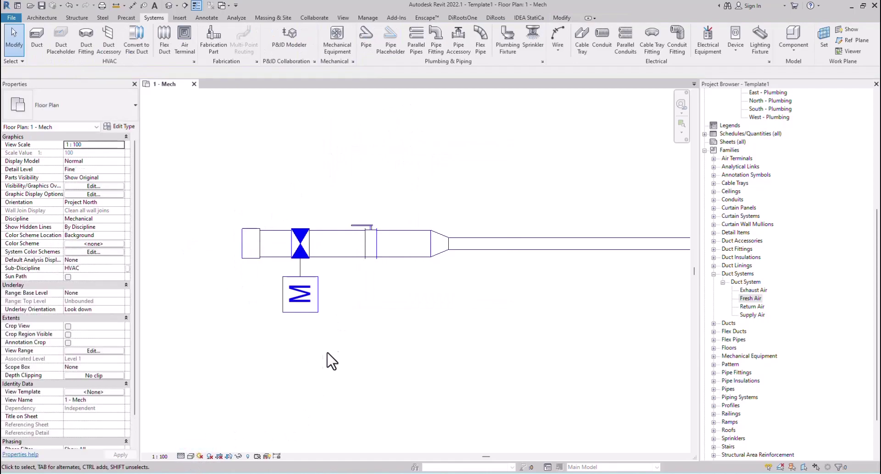
{"action": "scroll", "coordinate": [357, 338], "scroll_direction": "down", "scroll_amount": 2}
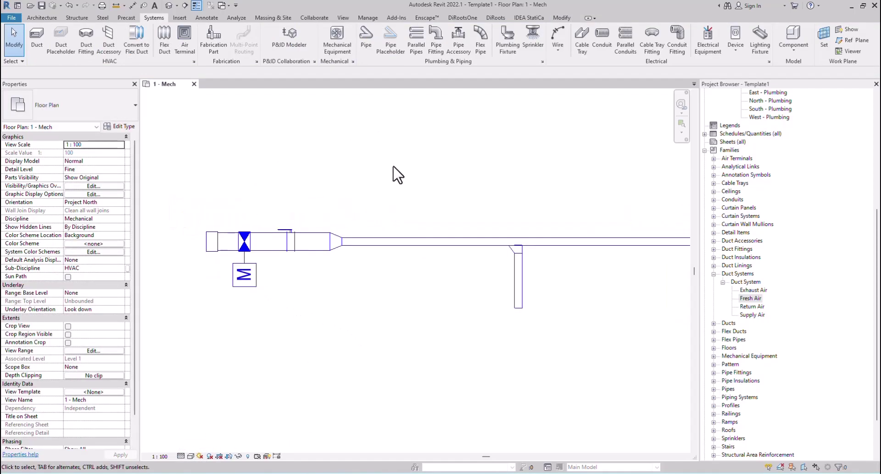
{"action": "scroll", "coordinate": [385, 193], "scroll_direction": "down", "scroll_amount": 1}
{"action": "scroll", "coordinate": [349, 199], "scroll_direction": "up", "scroll_amount": 1}
{"action": "scroll", "coordinate": [298, 192], "scroll_direction": "up", "scroll_amount": 1}
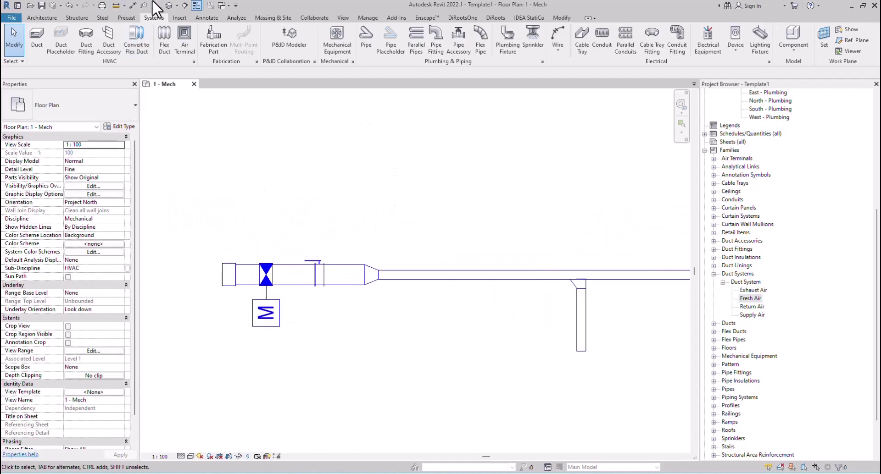
Inspect the damper-fitted ducts in the Default 3D View, then return to the 1 - Mech plan
{"action": "left_click", "coordinate": [169, 5]}
{"action": "scroll", "coordinate": [518, 317], "scroll_direction": "up", "scroll_amount": 4}
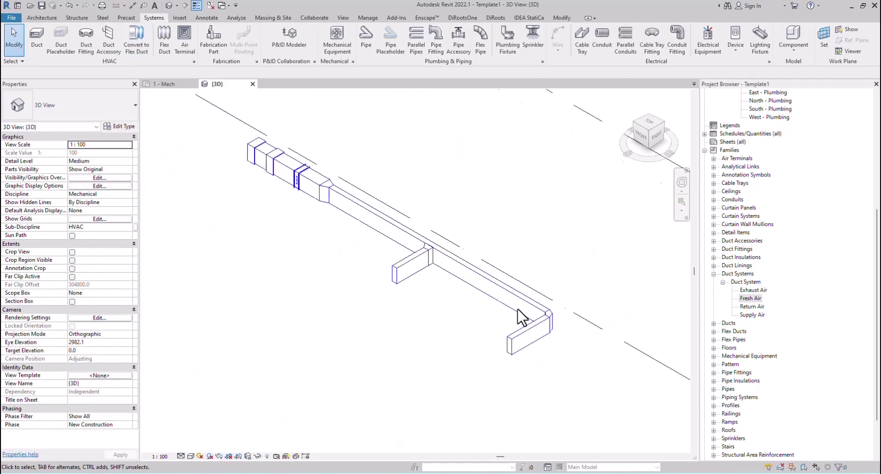
{"action": "scroll", "coordinate": [521, 316], "scroll_direction": "up", "scroll_amount": 2}
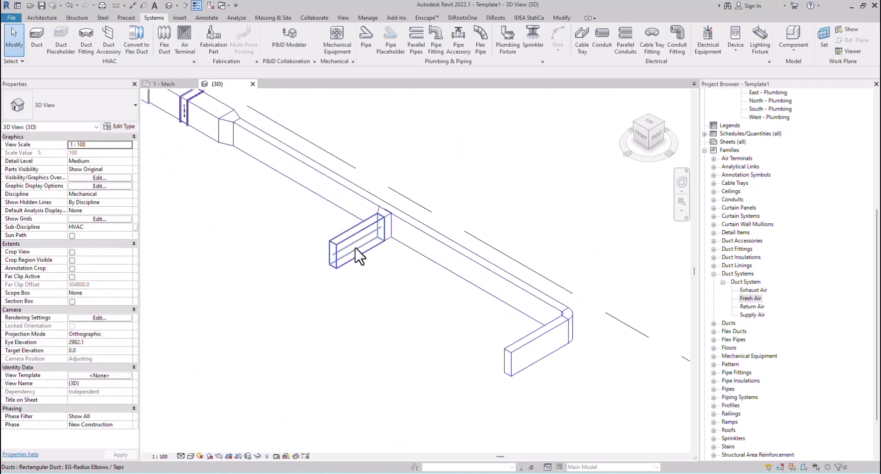
{"action": "scroll", "coordinate": [450, 222], "scroll_direction": "down", "scroll_amount": 2}
{"action": "scroll", "coordinate": [466, 235], "scroll_direction": "down", "scroll_amount": 1}
{"action": "scroll", "coordinate": [383, 235], "scroll_direction": "up", "scroll_amount": 2}
{"action": "scroll", "coordinate": [333, 270], "scroll_direction": "up", "scroll_amount": 2}
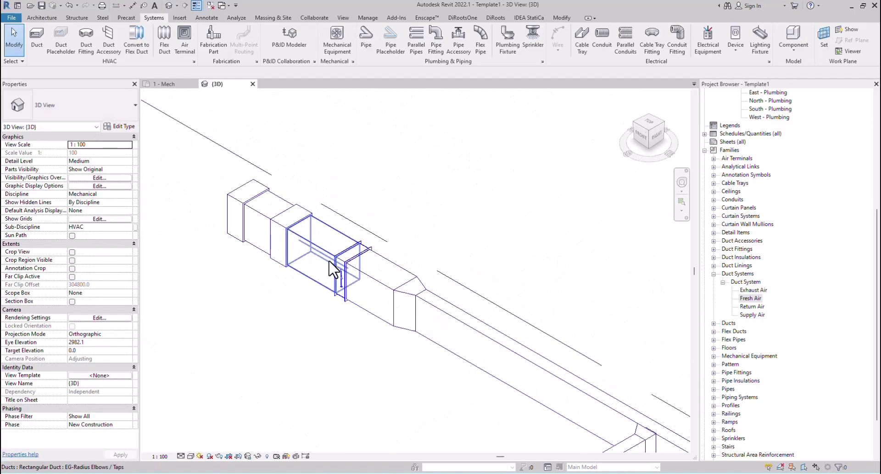
{"action": "scroll", "coordinate": [404, 177], "scroll_direction": "down", "scroll_amount": 2}
{"action": "scroll", "coordinate": [422, 184], "scroll_direction": "down", "scroll_amount": 2}
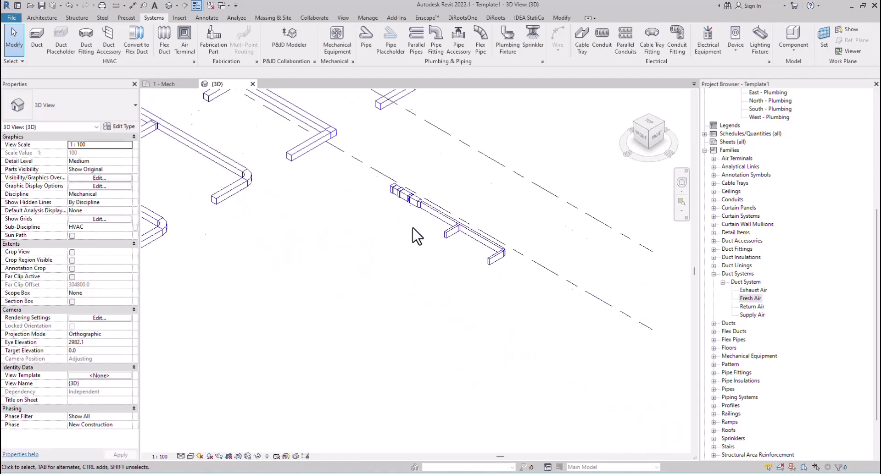
{"action": "scroll", "coordinate": [413, 232], "scroll_direction": "down", "scroll_amount": 2}
{"action": "left_click", "coordinate": [166, 84]}
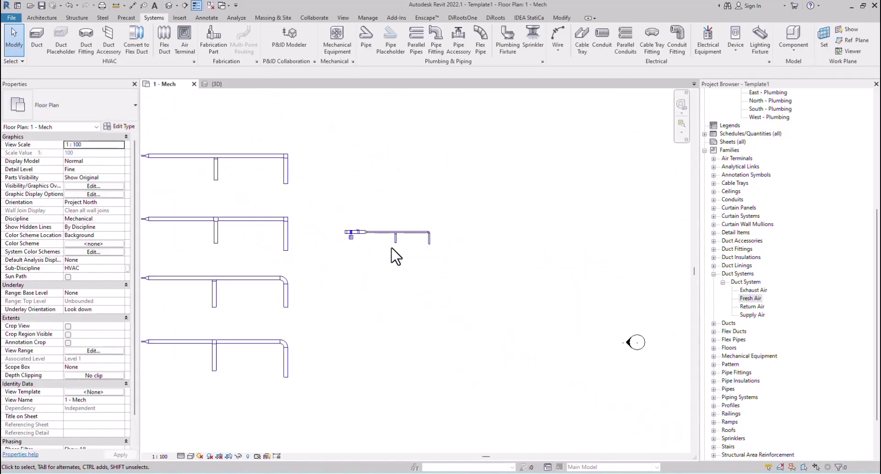
{"action": "scroll", "coordinate": [395, 251], "scroll_direction": "down", "scroll_amount": 3}
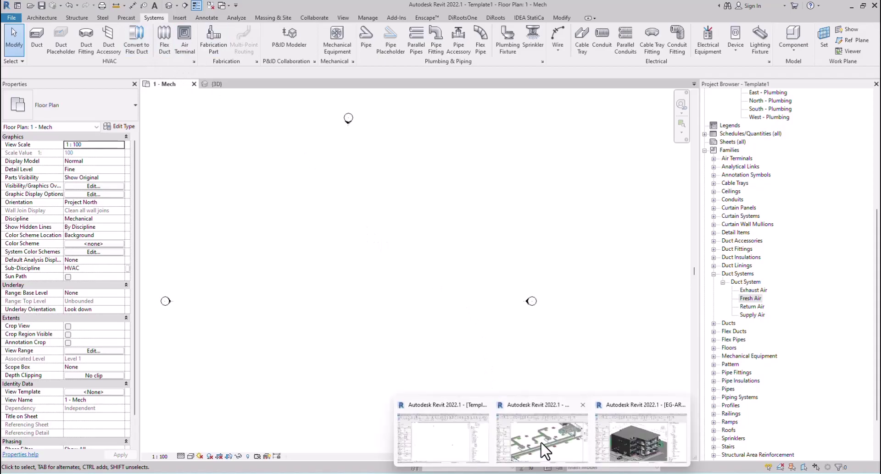
{"action": "left_click", "coordinate": [541, 449]}
{"action": "scroll", "coordinate": [363, 304], "scroll_direction": "up", "scroll_amount": 2}
{"action": "scroll", "coordinate": [387, 308], "scroll_direction": "up", "scroll_amount": 3}
{"action": "scroll", "coordinate": [415, 283], "scroll_direction": "up", "scroll_amount": 2}
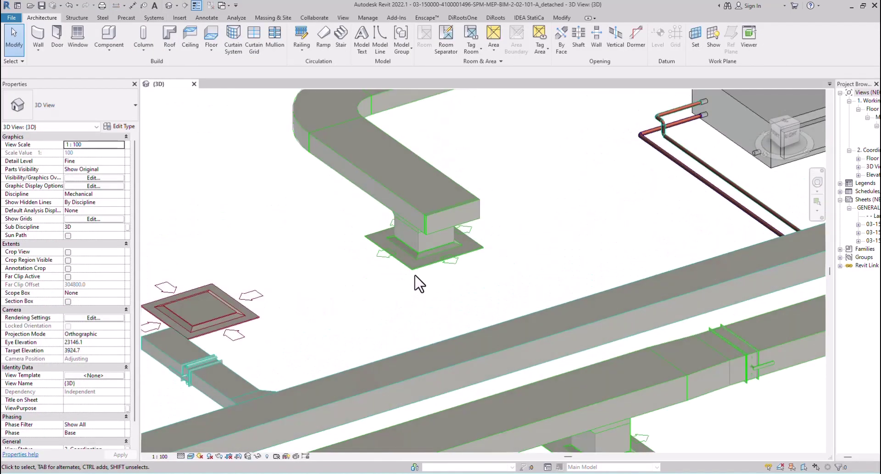
{"action": "left_click", "coordinate": [415, 273]}
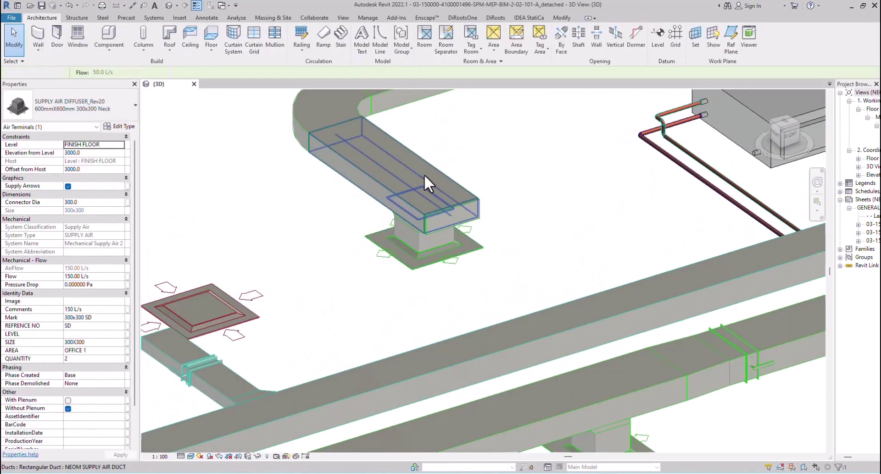
{"action": "left_click", "coordinate": [551, 217]}
{"action": "scroll", "coordinate": [507, 148], "scroll_direction": "down", "scroll_amount": 3}
{"action": "middle_click_drag", "start_coordinate": [462, 226], "coordinate": [337, 212]}
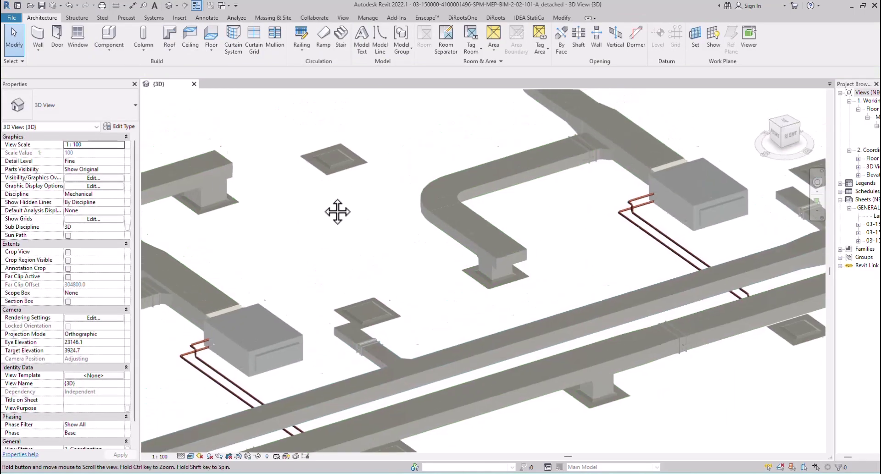
{"action": "scroll", "coordinate": [335, 156], "scroll_direction": "up", "scroll_amount": 2}
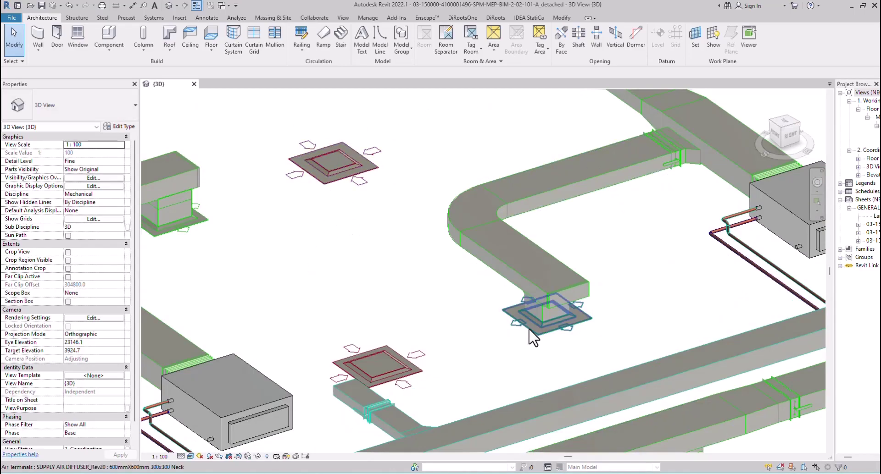
{"action": "scroll", "coordinate": [367, 137], "scroll_direction": "down", "scroll_amount": 5}
{"action": "scroll", "coordinate": [403, 269], "scroll_direction": "up", "scroll_amount": 2}
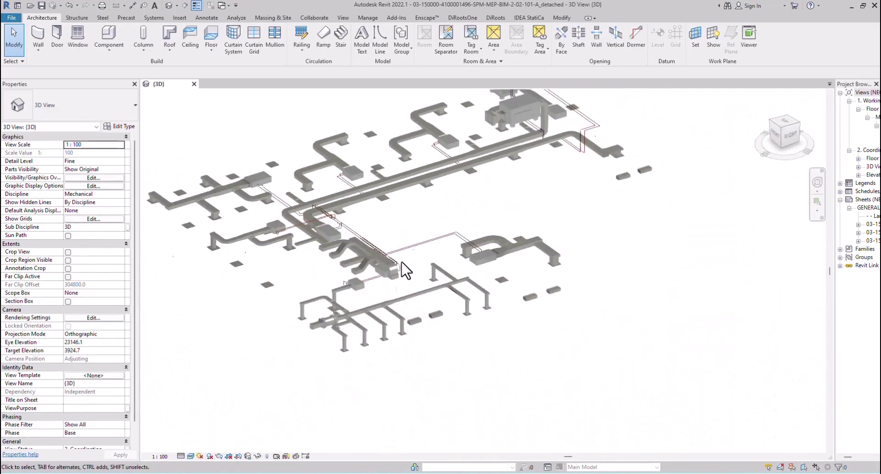
{"action": "scroll", "coordinate": [324, 354], "scroll_direction": "up", "scroll_amount": 2}
{"action": "scroll", "coordinate": [347, 337], "scroll_direction": "up", "scroll_amount": 2}
{"action": "scroll", "coordinate": [354, 329], "scroll_direction": "up", "scroll_amount": 1}
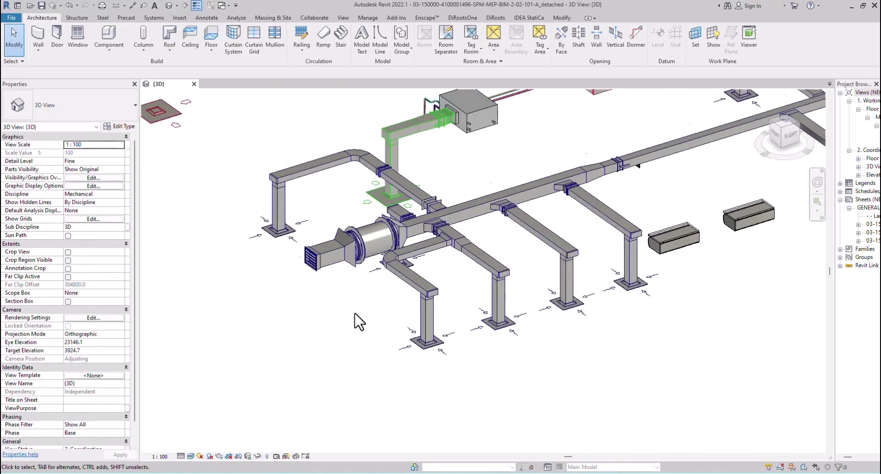
{"action": "scroll", "coordinate": [358, 321], "scroll_direction": "up", "scroll_amount": 1}
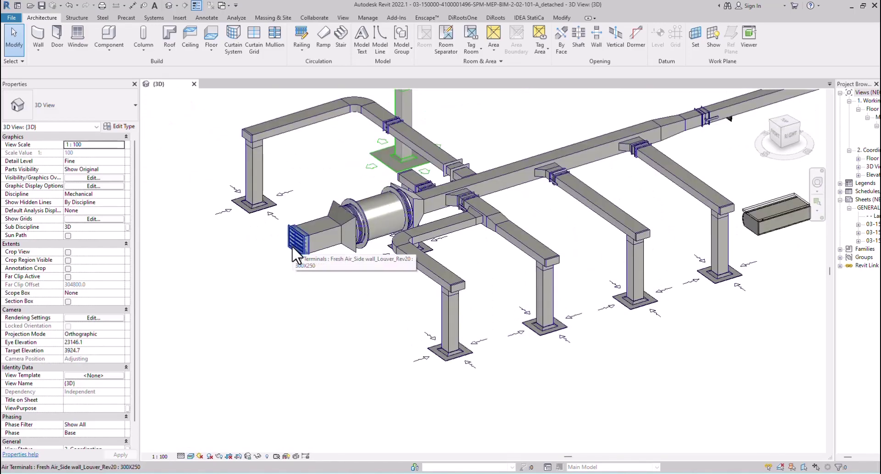
{"action": "scroll", "coordinate": [291, 246], "scroll_direction": "down", "scroll_amount": 3}
{"action": "scroll", "coordinate": [304, 324], "scroll_direction": "up", "scroll_amount": 1}
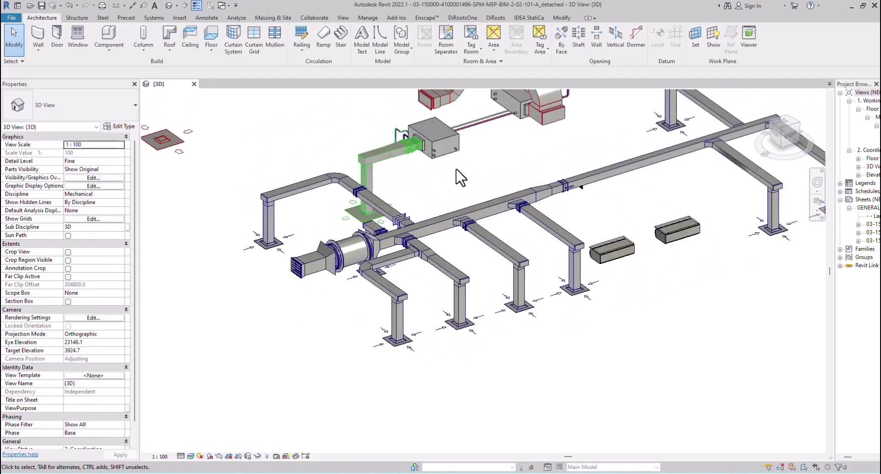
{"action": "scroll", "coordinate": [363, 250], "scroll_direction": "up", "scroll_amount": 1}
{"action": "scroll", "coordinate": [372, 244], "scroll_direction": "down", "scroll_amount": 2}
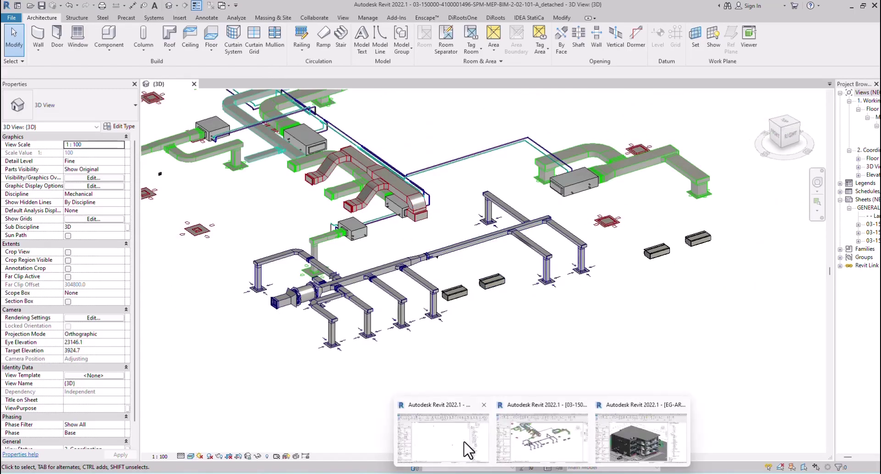
{"action": "left_click", "coordinate": [464, 443]}
{"action": "middle_click_drag", "start_coordinate": [380, 248], "coordinate": [454, 233]}
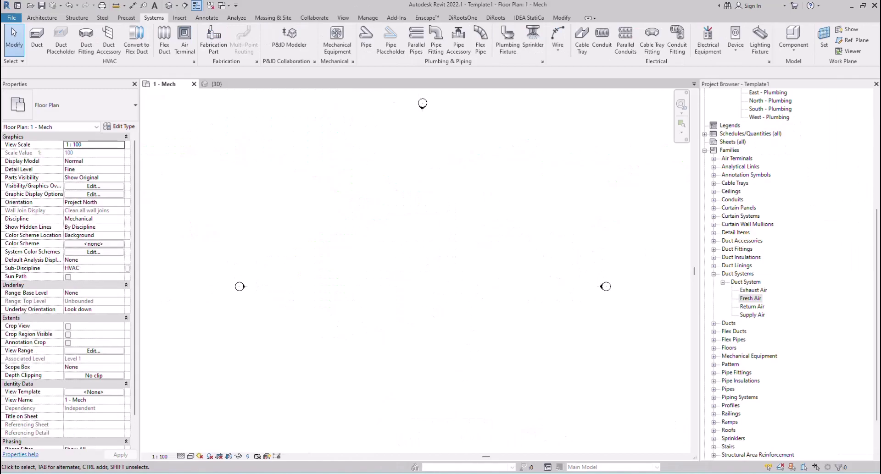
From 00-MECH > 02-Air Termianl, drag all eight .rfa air terminal families onto the Revit canvas
{"action": "key", "text": "alt+Tab"}
{"action": "left_click", "coordinate": [551, 56]}
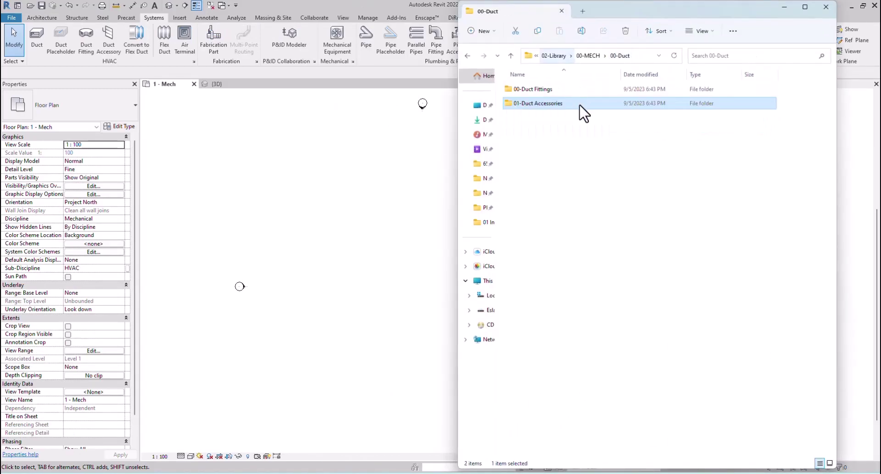
{"action": "left_click", "coordinate": [552, 55]}
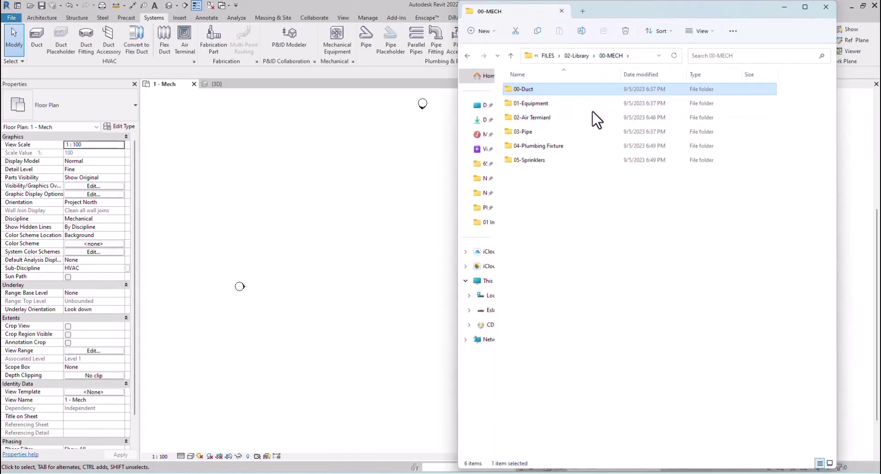
{"action": "double_click", "coordinate": [547, 121]}
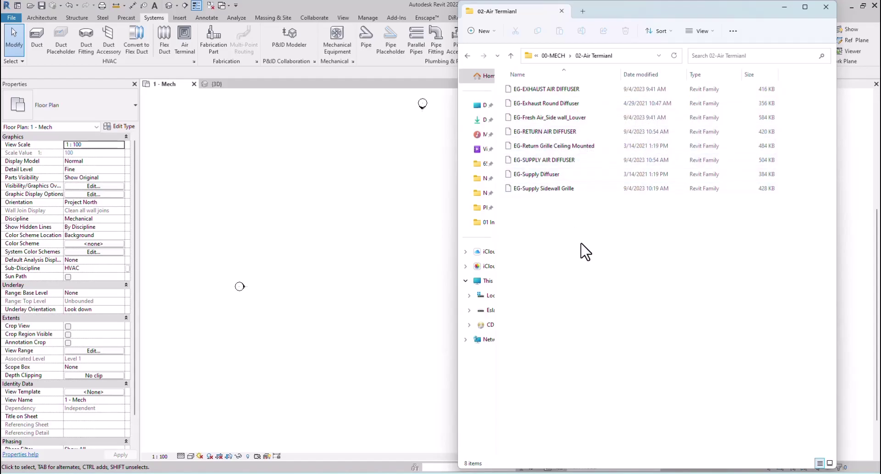
{"action": "left_click_drag", "start_coordinate": [581, 222], "coordinate": [540, 89]}
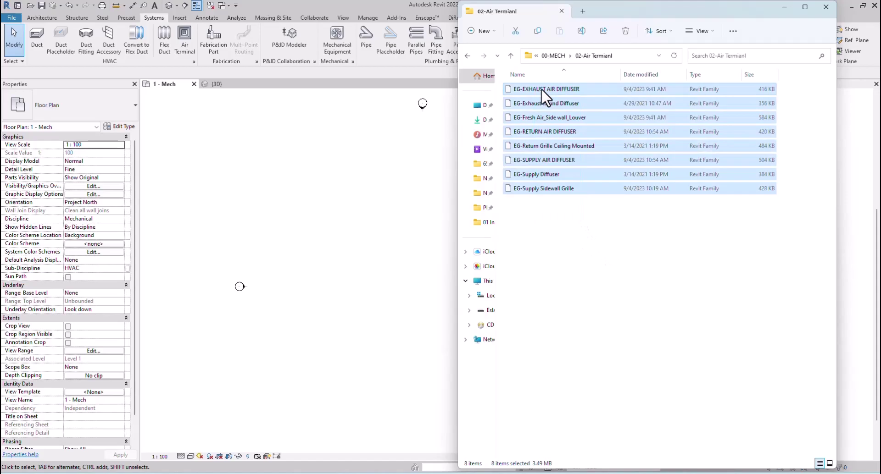
{"action": "left_click_drag", "start_coordinate": [396, 194], "coordinate": [396, 194]}
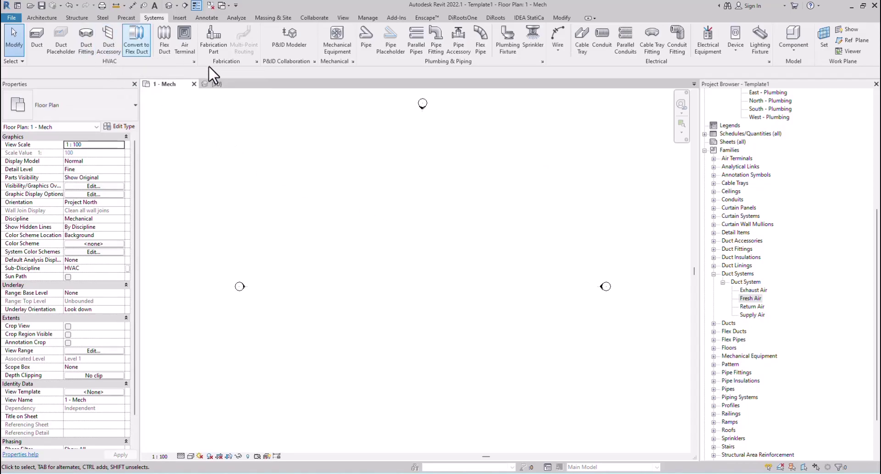
Place a 600mmx600mm EG exhaust air diffuser in the plan
{"action": "left_click", "coordinate": [183, 42]}
{"action": "left_click", "coordinate": [108, 107]}
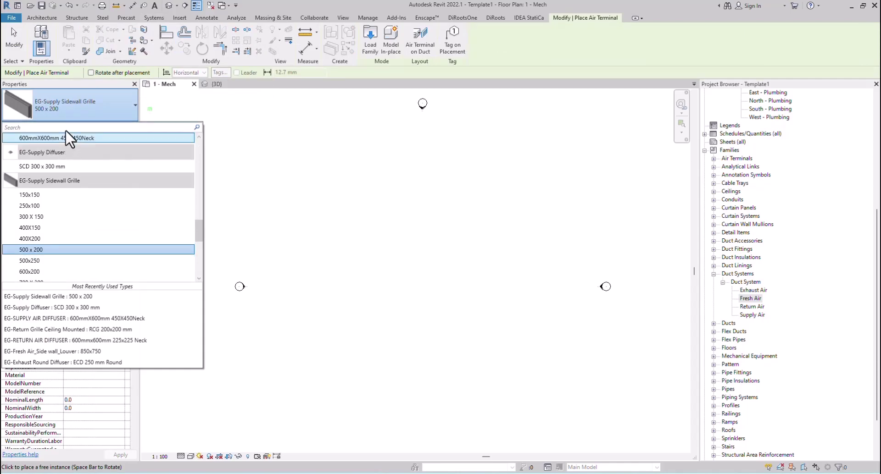
{"action": "scroll", "coordinate": [65, 130], "scroll_direction": "up", "scroll_amount": 5}
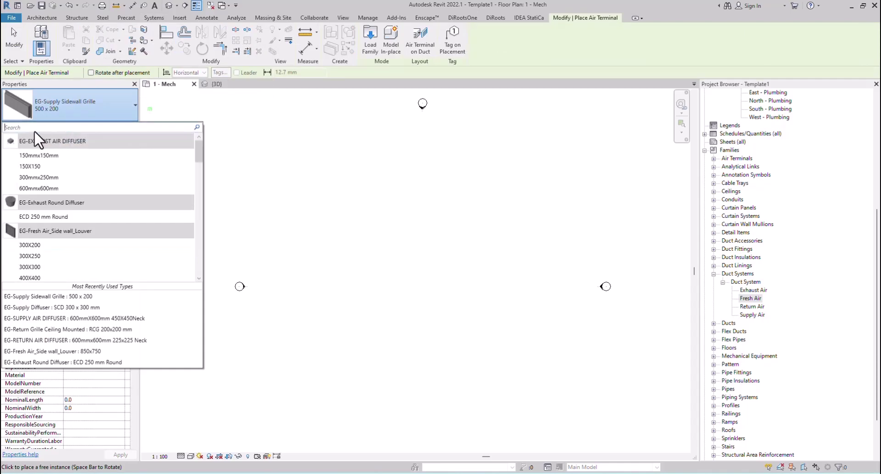
{"action": "type", "text": "eg"}
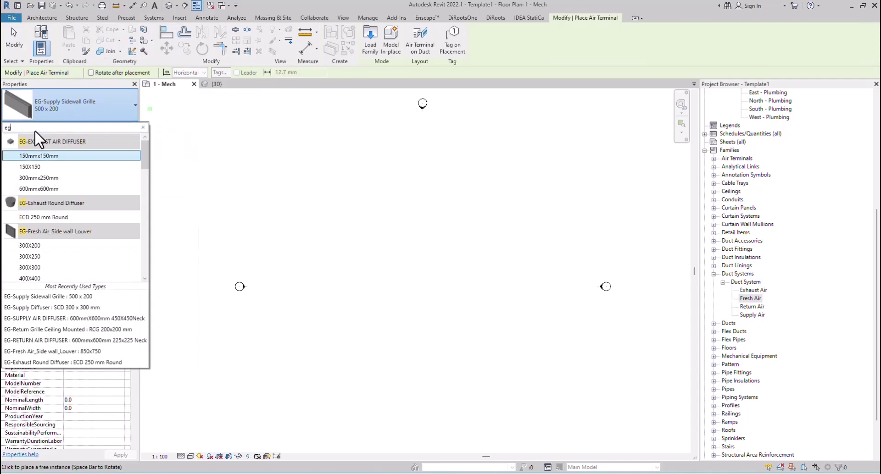
{"action": "mouse_move", "coordinate": [37, 155]}
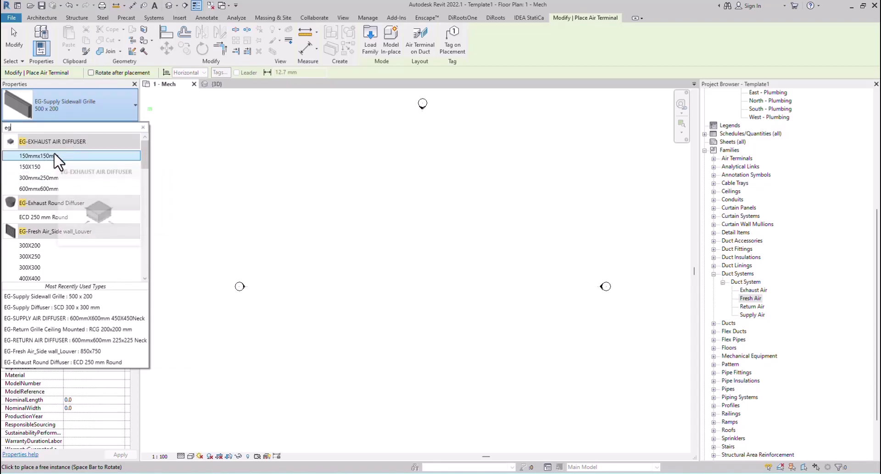
{"action": "left_click", "coordinate": [55, 189]}
{"action": "scroll", "coordinate": [329, 178], "scroll_direction": "up", "scroll_amount": 2}
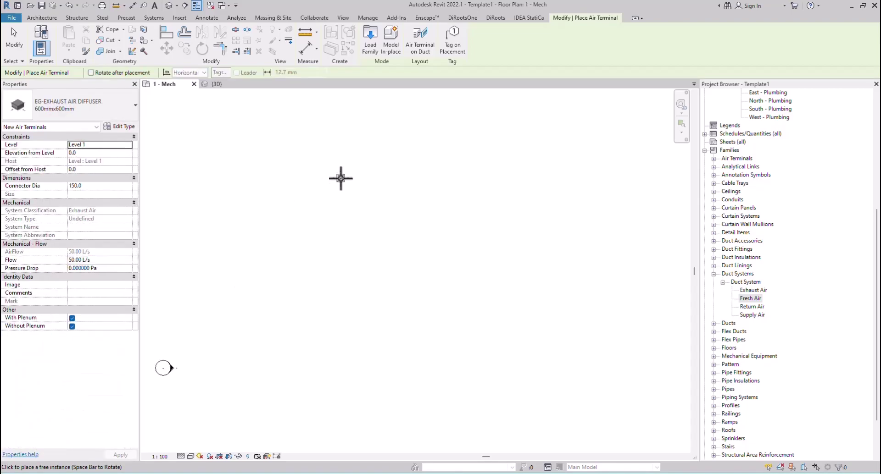
{"action": "left_click", "coordinate": [353, 176]}
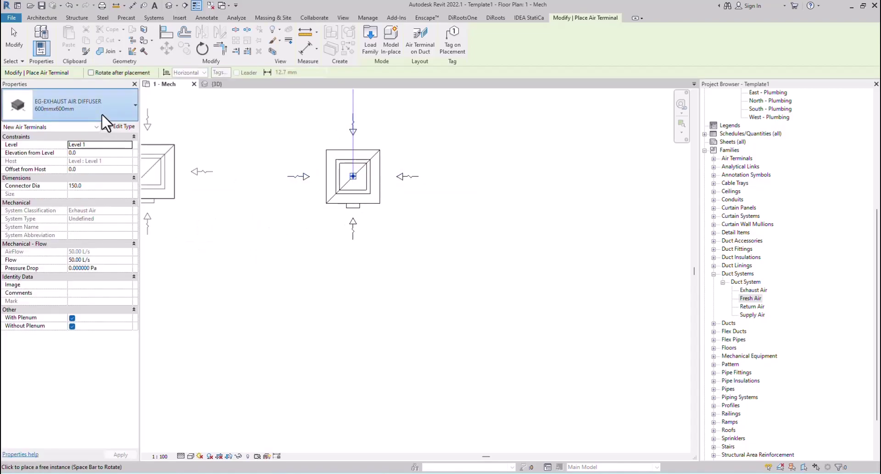
Try placing an ECD 250 mm Round diffuser beside the first one
{"action": "left_click", "coordinate": [101, 113]}
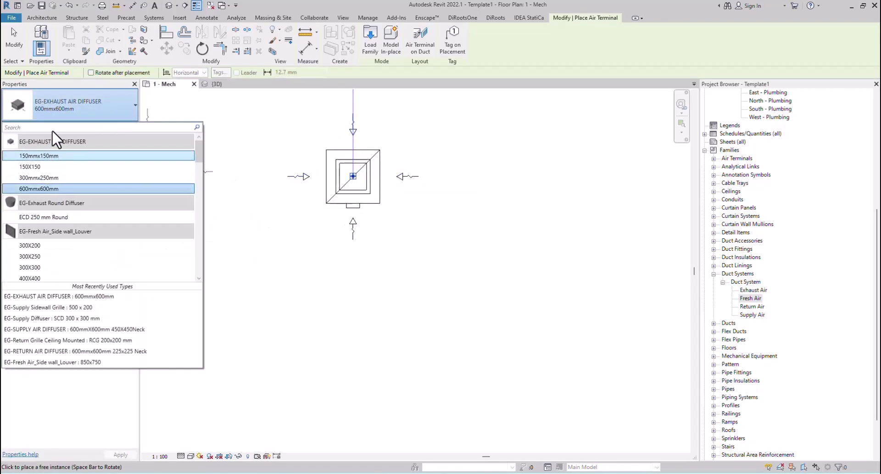
{"action": "left_click", "coordinate": [40, 217]}
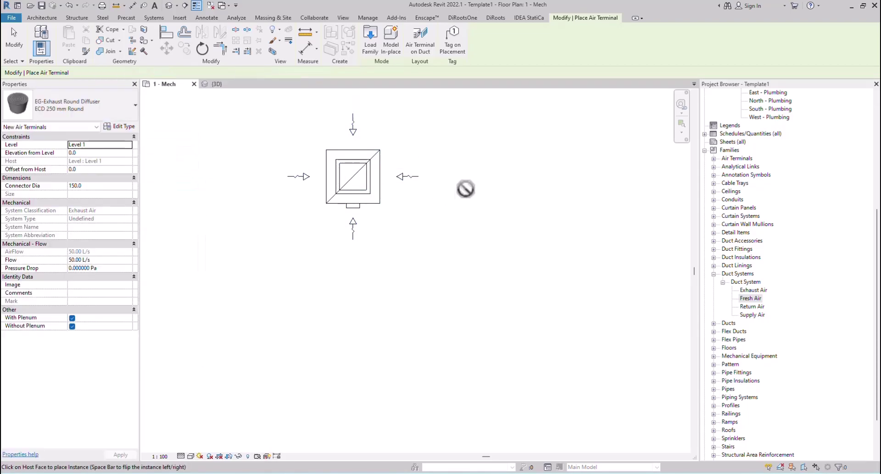
{"action": "left_click", "coordinate": [465, 189]}
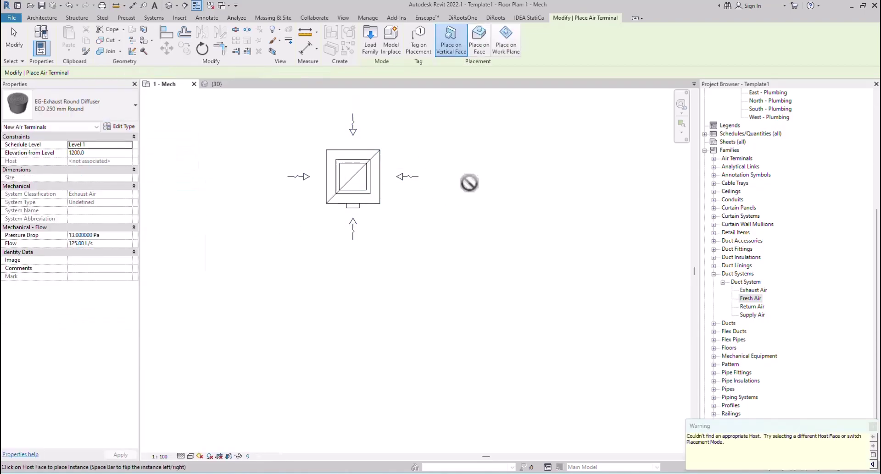
Place a 600mmx600mm 450X450Neck return air diffuser right of the exhaust diffuser
{"action": "left_click", "coordinate": [93, 109]}
{"action": "scroll", "coordinate": [87, 183], "scroll_direction": "down", "scroll_amount": 2}
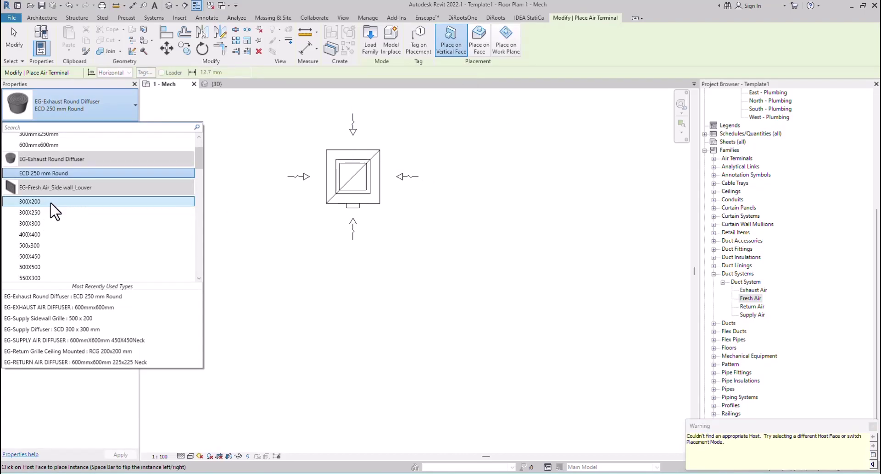
{"action": "scroll", "coordinate": [52, 207], "scroll_direction": "down", "scroll_amount": 2}
{"action": "scroll", "coordinate": [52, 206], "scroll_direction": "down", "scroll_amount": 1}
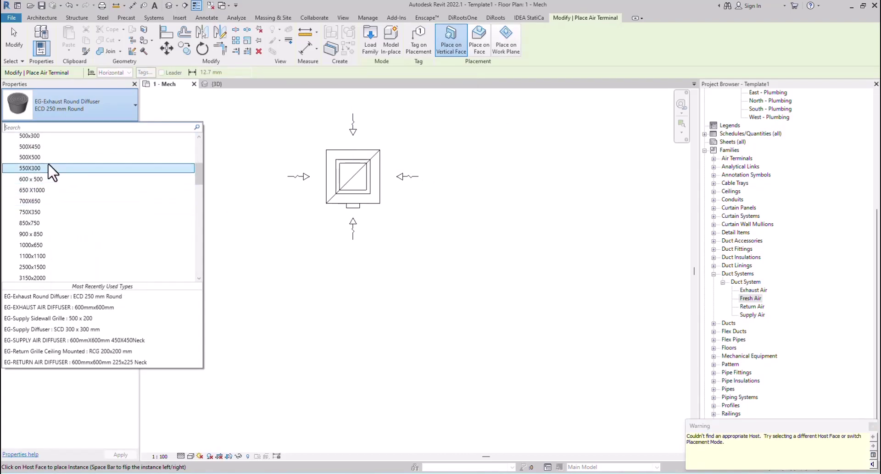
{"action": "scroll", "coordinate": [50, 160], "scroll_direction": "up", "scroll_amount": 3}
{"action": "scroll", "coordinate": [54, 156], "scroll_direction": "up", "scroll_amount": 2}
{"action": "scroll", "coordinate": [109, 177], "scroll_direction": "down", "scroll_amount": 3}
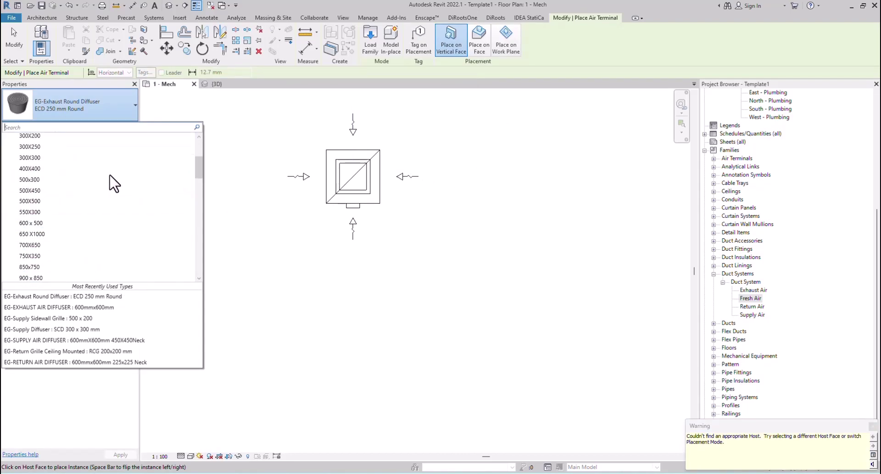
{"action": "scroll", "coordinate": [114, 186], "scroll_direction": "down", "scroll_amount": 5}
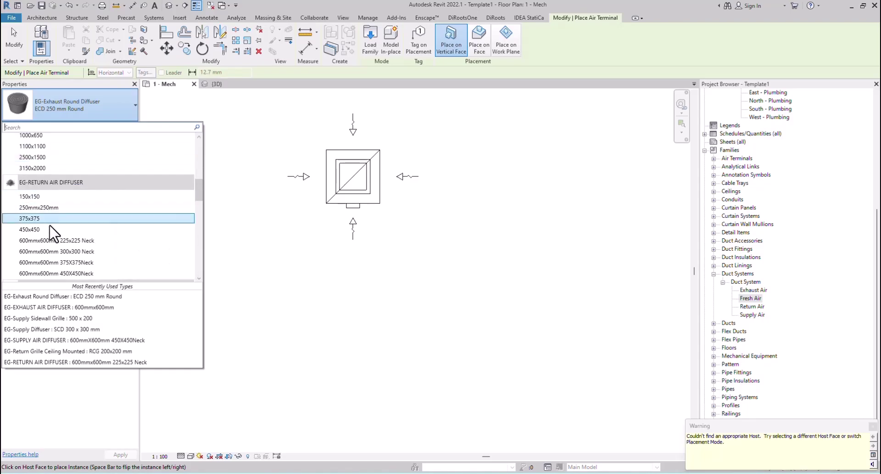
{"action": "scroll", "coordinate": [52, 234], "scroll_direction": "down", "scroll_amount": 1}
{"action": "left_click", "coordinate": [102, 229]}
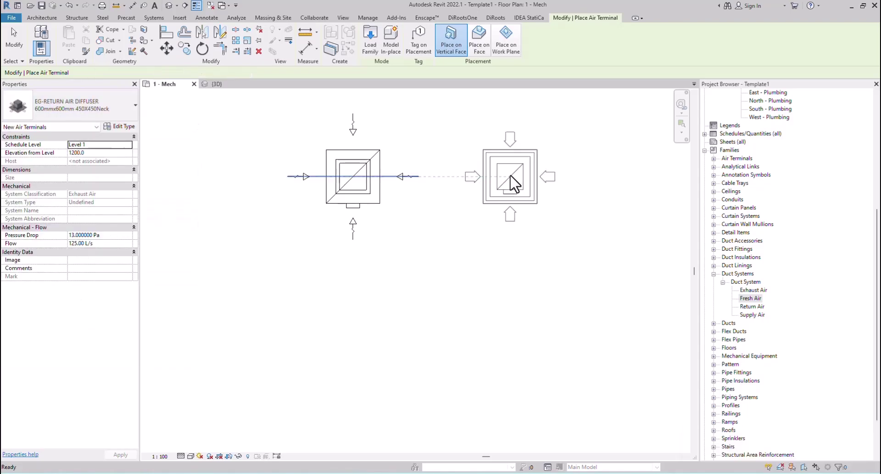
{"action": "left_click", "coordinate": [510, 175]}
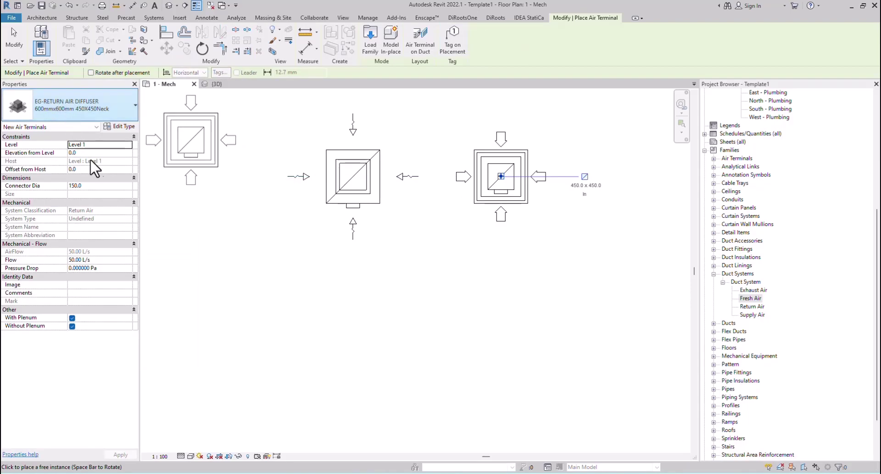
Place a 400X150 EG supply sidewall grille below the exhaust diffuser, then stop placing
{"action": "left_click", "coordinate": [92, 110]}
{"action": "scroll", "coordinate": [101, 174], "scroll_direction": "down", "scroll_amount": 2}
{"action": "scroll", "coordinate": [133, 186], "scroll_direction": "down", "scroll_amount": 2}
{"action": "scroll", "coordinate": [138, 188], "scroll_direction": "down", "scroll_amount": 2}
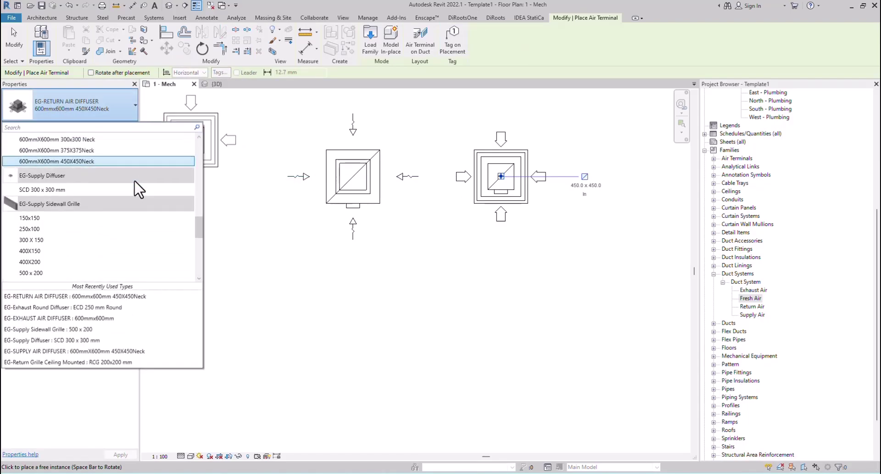
{"action": "scroll", "coordinate": [138, 188], "scroll_direction": "down", "scroll_amount": 3}
{"action": "scroll", "coordinate": [119, 220], "scroll_direction": "down", "scroll_amount": 3}
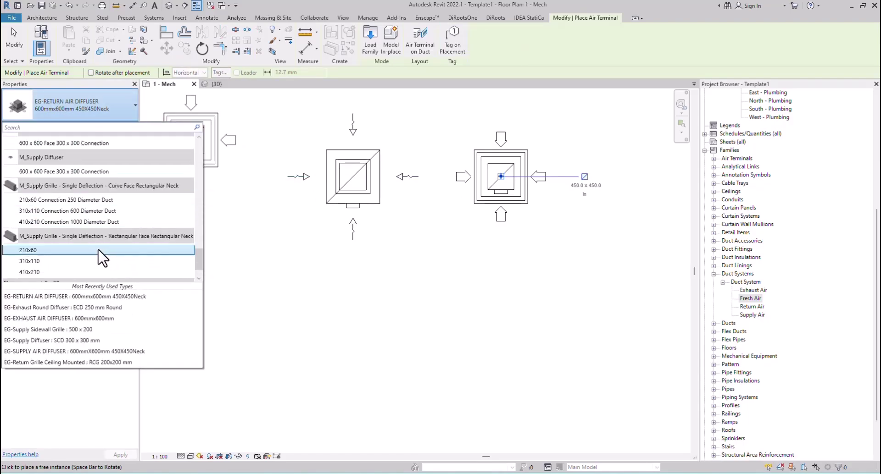
{"action": "scroll", "coordinate": [102, 256], "scroll_direction": "up", "scroll_amount": 2}
{"action": "scroll", "coordinate": [97, 250], "scroll_direction": "up", "scroll_amount": 3}
{"action": "scroll", "coordinate": [98, 247], "scroll_direction": "up", "scroll_amount": 2}
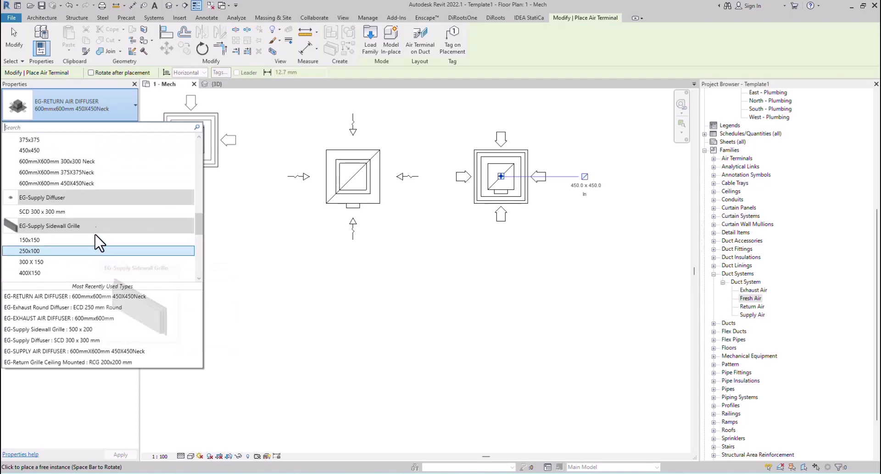
{"action": "left_click", "coordinate": [55, 273]}
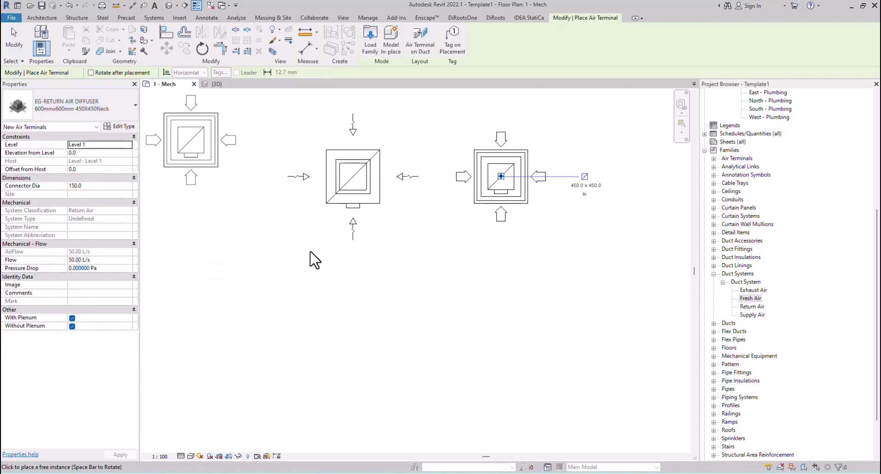
{"action": "left_click", "coordinate": [352, 265]}
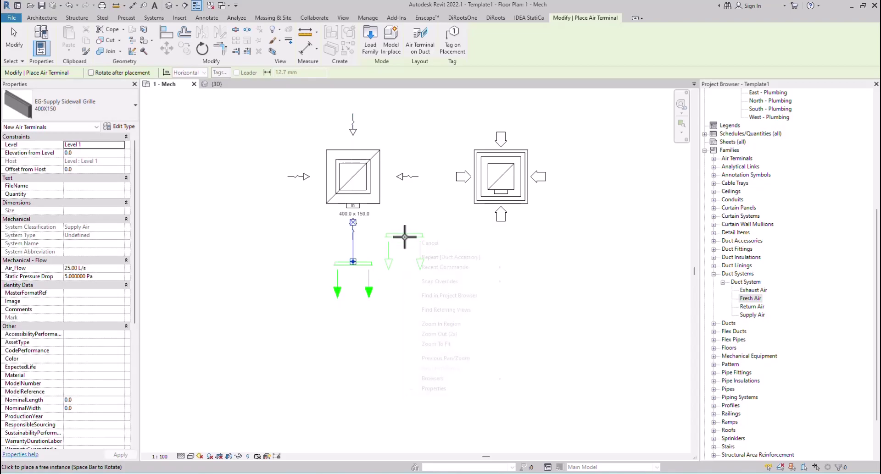
{"action": "left_click", "coordinate": [451, 217]}
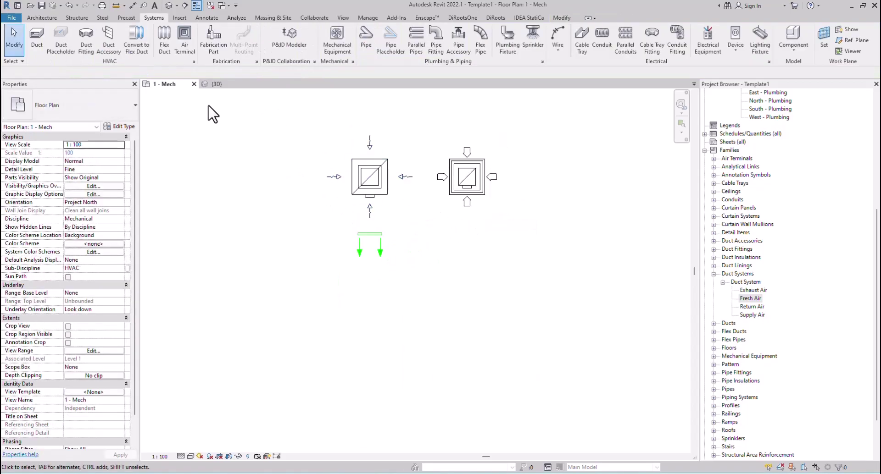
In the 3D view, toggle the exhaust diffuser's plenum box off and back on
{"action": "left_click", "coordinate": [217, 84]}
{"action": "scroll", "coordinate": [350, 151], "scroll_direction": "up", "scroll_amount": 4}
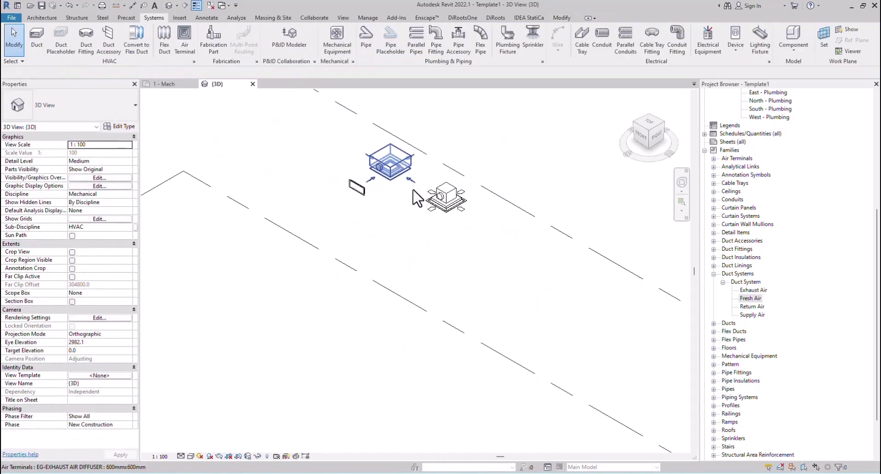
{"action": "left_click_drag", "start_coordinate": [288, 334], "coordinate": [371, 290]}
{"action": "left_click", "coordinate": [402, 170]}
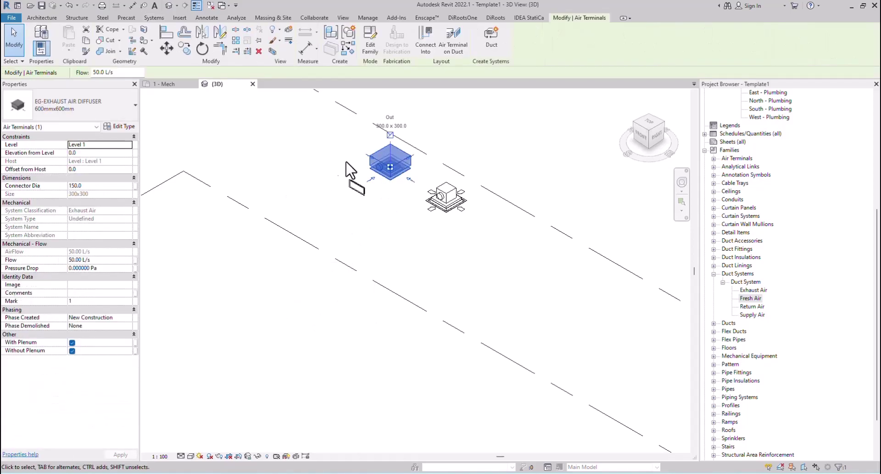
{"action": "scroll", "coordinate": [390, 130], "scroll_direction": "up", "scroll_amount": 3}
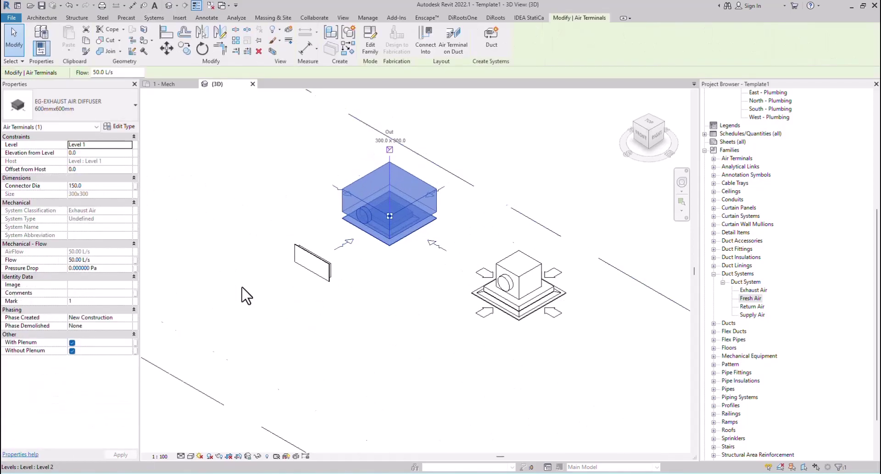
{"action": "left_click", "coordinate": [72, 343]}
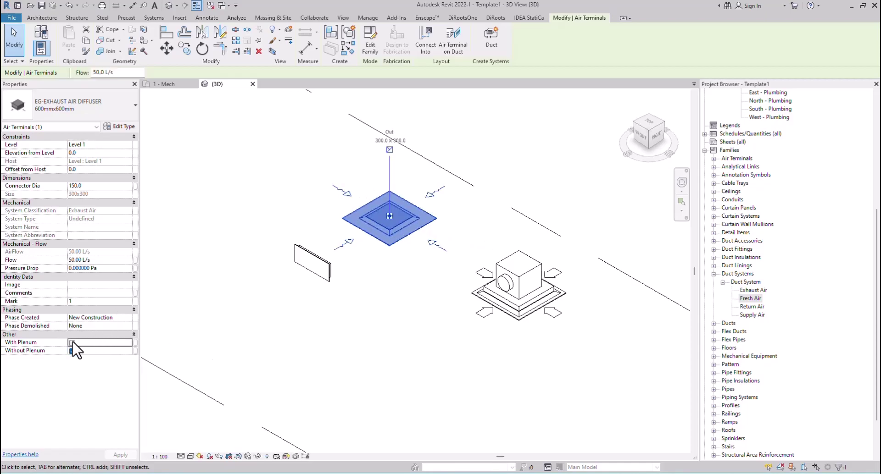
{"action": "left_click", "coordinate": [72, 343]}
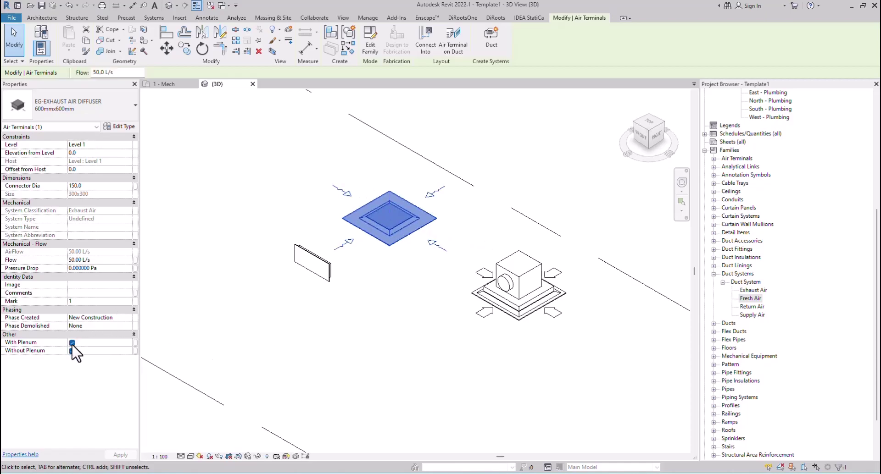
Remove the return diffuser's plenum, delete all three air terminals, and return to 1 - Mech
{"action": "left_click", "coordinate": [488, 301]}
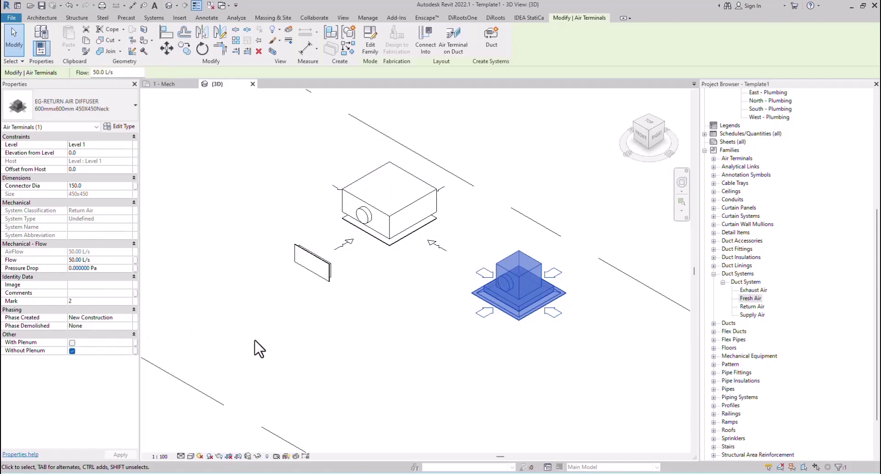
{"action": "left_click", "coordinate": [215, 115]}
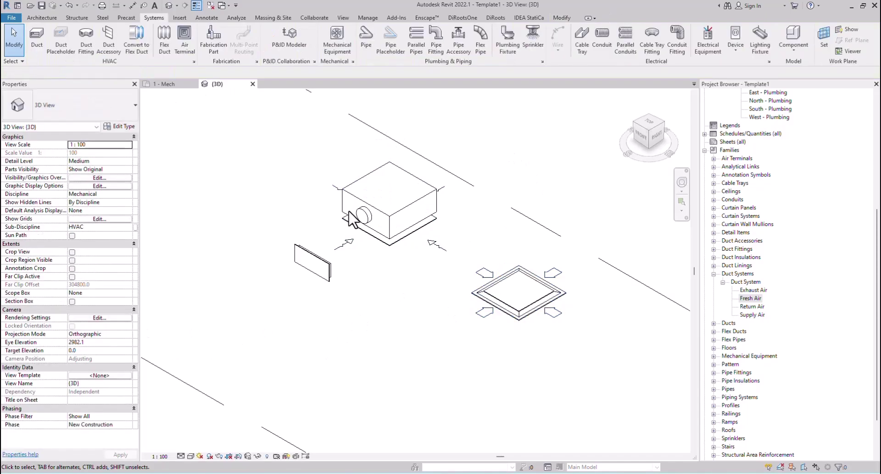
{"action": "scroll", "coordinate": [351, 219], "scroll_direction": "down", "scroll_amount": 3}
{"action": "left_click_drag", "start_coordinate": [239, 391], "coordinate": [477, 189]}
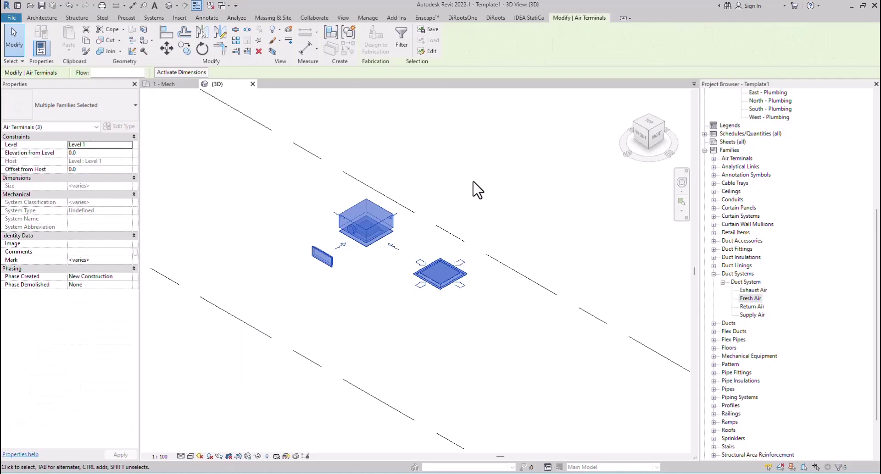
{"action": "key", "text": "Delete"}
{"action": "left_click", "coordinate": [165, 85]}
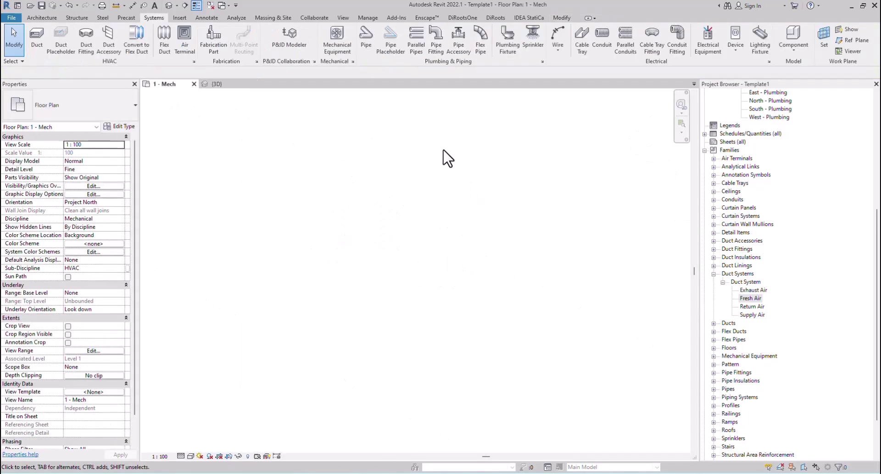
Switch to the other open Revit project and pan its 3D duct model into view
{"action": "scroll", "coordinate": [453, 158], "scroll_direction": "up", "scroll_amount": 5}
{"action": "middle_click_drag", "start_coordinate": [458, 156], "coordinate": [396, 201]}
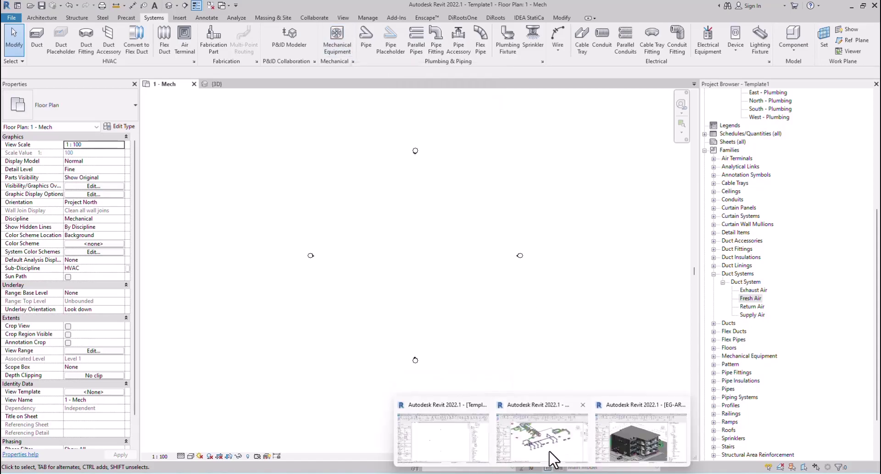
{"action": "left_click", "coordinate": [553, 459]}
{"action": "scroll", "coordinate": [537, 227], "scroll_direction": "up", "scroll_amount": 2}
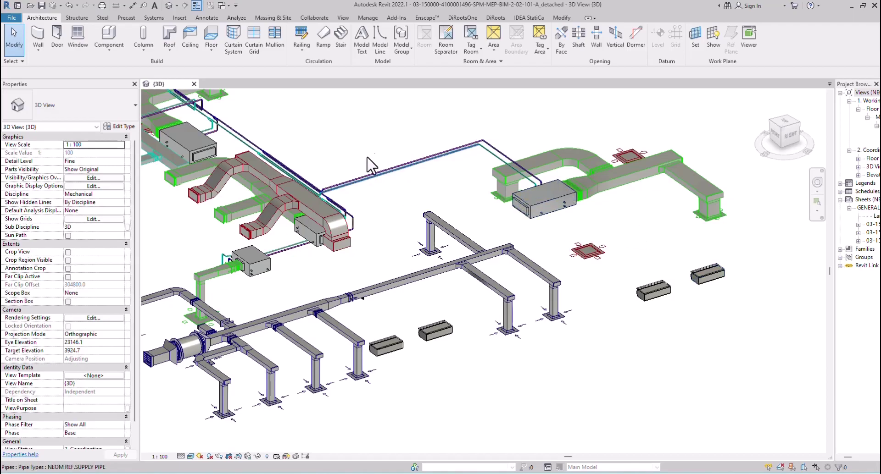
{"action": "middle_click_drag", "start_coordinate": [394, 155], "coordinate": [582, 248]}
{"action": "scroll", "coordinate": [515, 240], "scroll_direction": "down", "scroll_amount": 3}
{"action": "scroll", "coordinate": [596, 128], "scroll_direction": "down", "scroll_amount": 2}
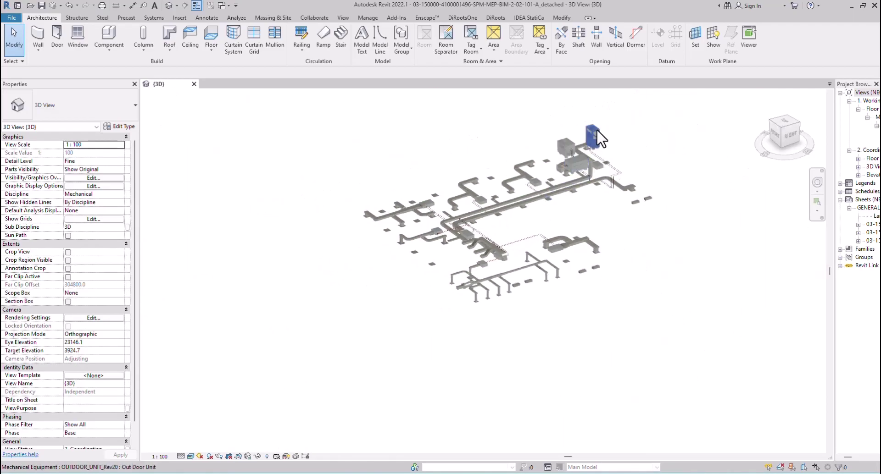
{"action": "scroll", "coordinate": [615, 132], "scroll_direction": "up", "scroll_amount": 5}
{"action": "scroll", "coordinate": [611, 138], "scroll_direction": "up", "scroll_amount": 3}
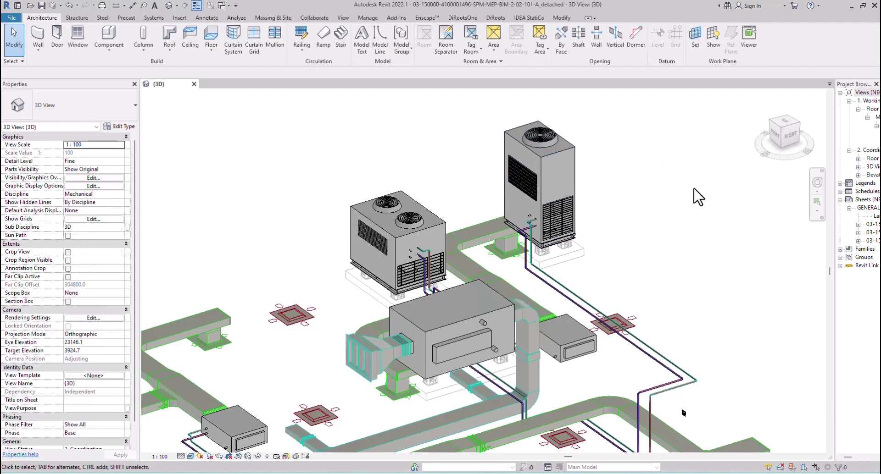
Frame the whole reference ductwork layout, then switch back to the template's 1 - Mech plan
{"action": "middle_click_drag", "start_coordinate": [573, 169], "coordinate": [658, 232]}
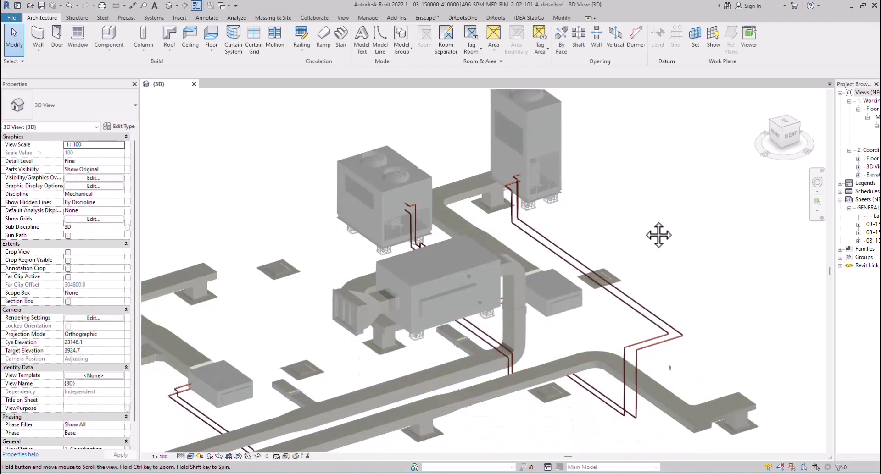
{"action": "scroll", "coordinate": [644, 193], "scroll_direction": "down", "scroll_amount": 2}
{"action": "scroll", "coordinate": [429, 338], "scroll_direction": "down", "scroll_amount": 3}
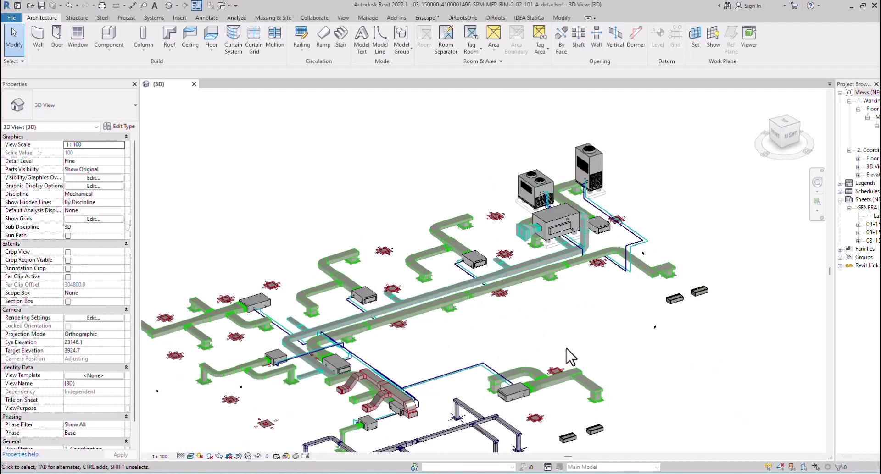
{"action": "middle_click_drag", "start_coordinate": [590, 379], "coordinate": [527, 297]}
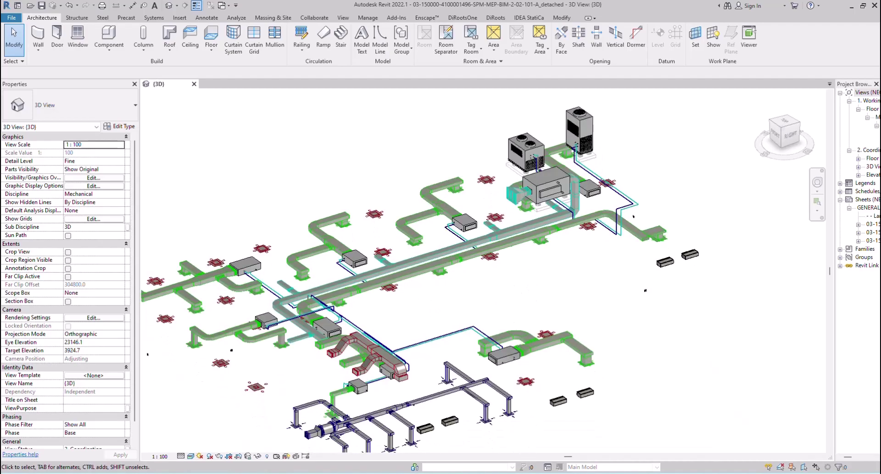
{"action": "left_click", "coordinate": [458, 447]}
From 00-MECH > 01-Equipment > 00-HVAC Equipment, drag all eight EG families onto the Revit canvas
{"action": "left_click", "coordinate": [461, 470]}
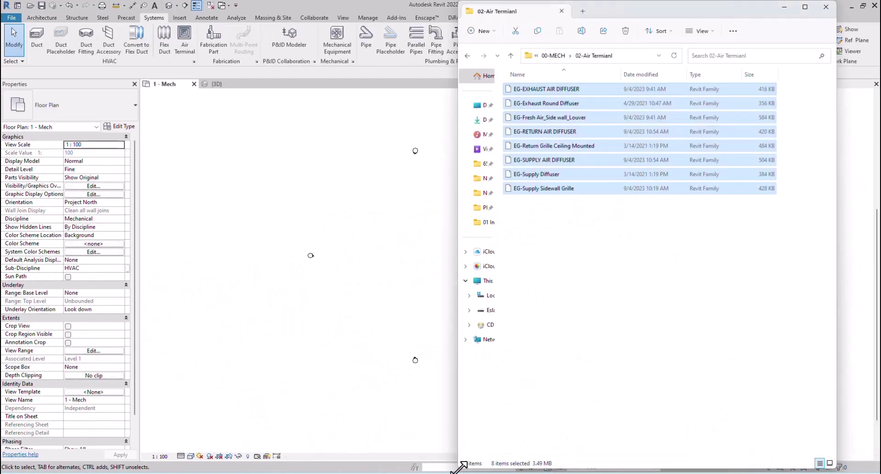
{"action": "left_click", "coordinate": [553, 56]}
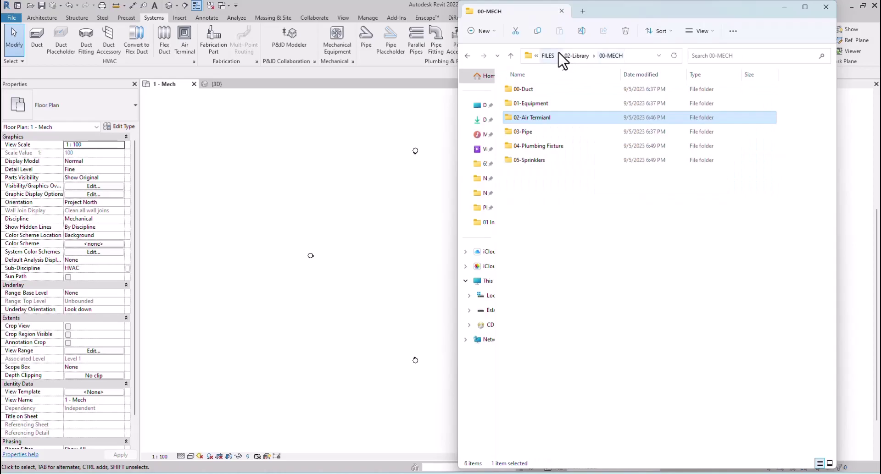
{"action": "double_click", "coordinate": [543, 103]}
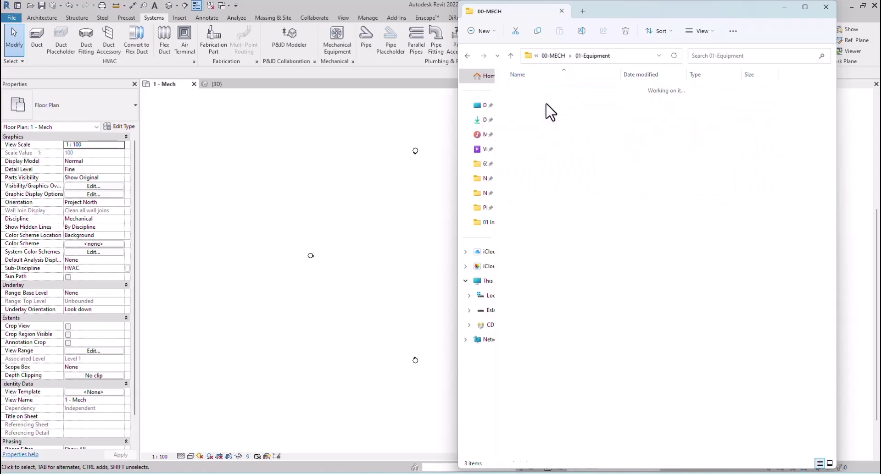
{"action": "double_click", "coordinate": [563, 91]}
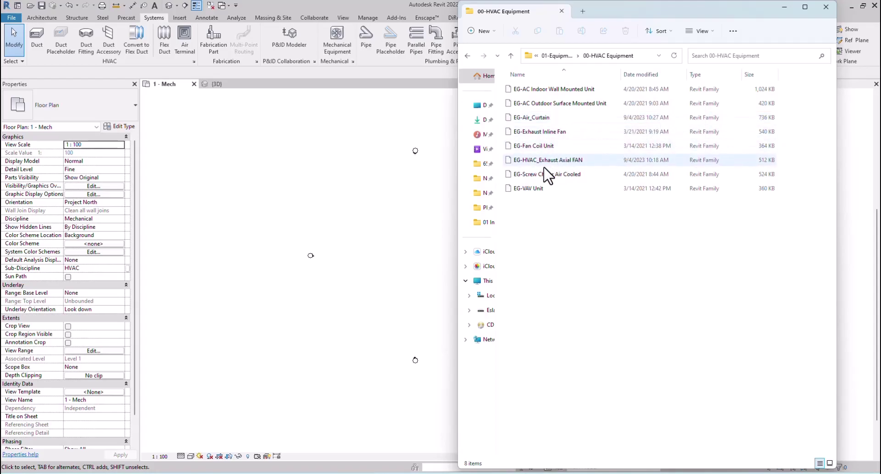
{"action": "left_click_drag", "start_coordinate": [546, 232], "coordinate": [522, 88]}
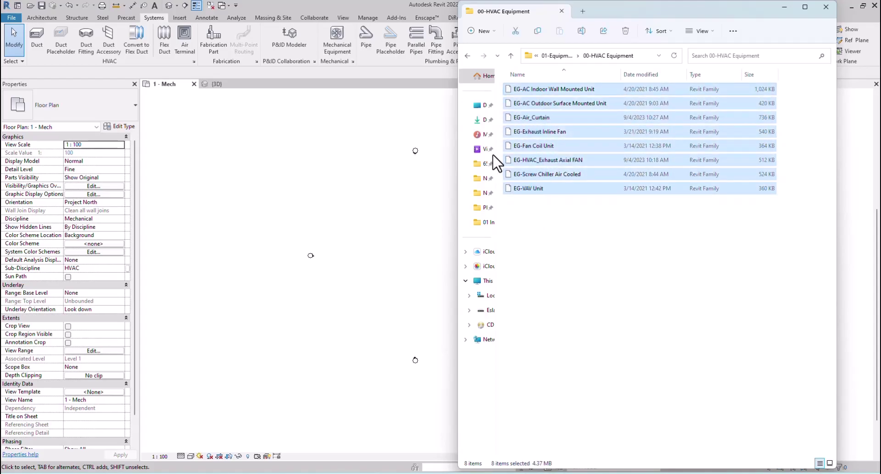
{"action": "left_click_drag", "start_coordinate": [497, 162], "coordinate": [392, 234]}
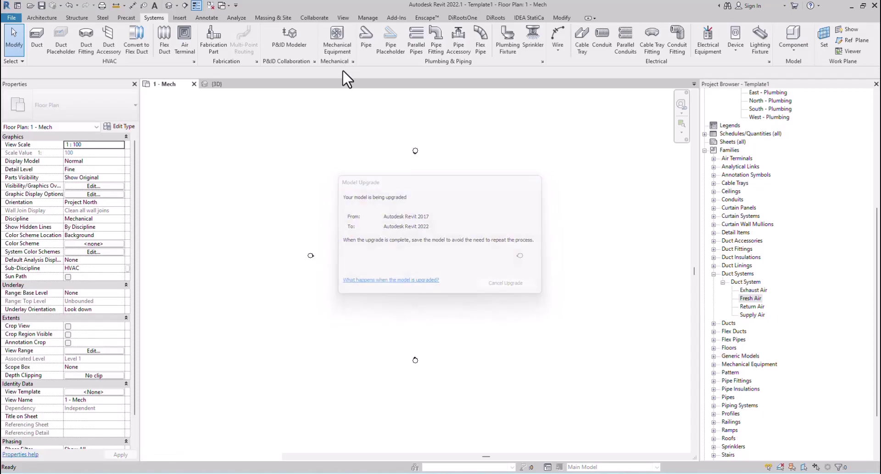
Check the Mechanical Equipment type list for the loaded EG families, then exit without placing
{"action": "left_click", "coordinate": [336, 41]}
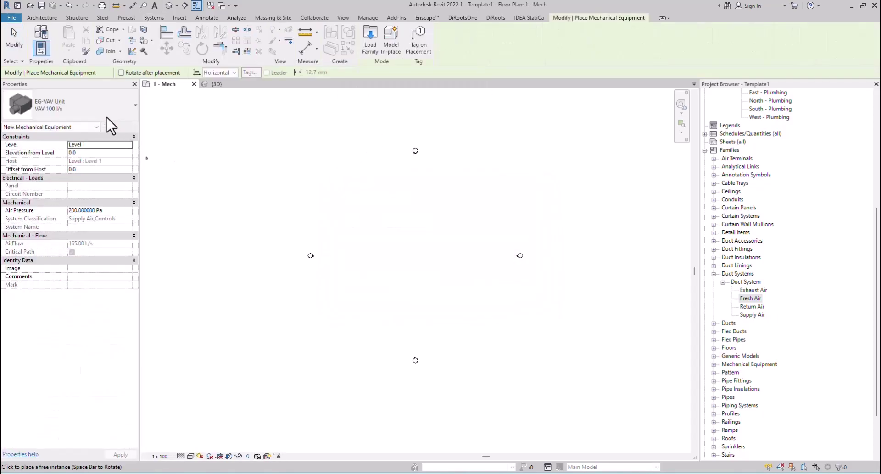
{"action": "left_click", "coordinate": [101, 111]}
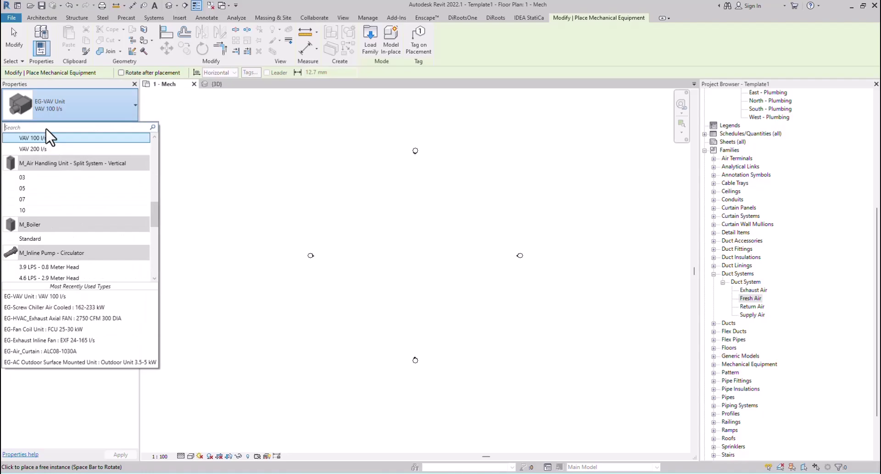
{"action": "type", "text": "eg"}
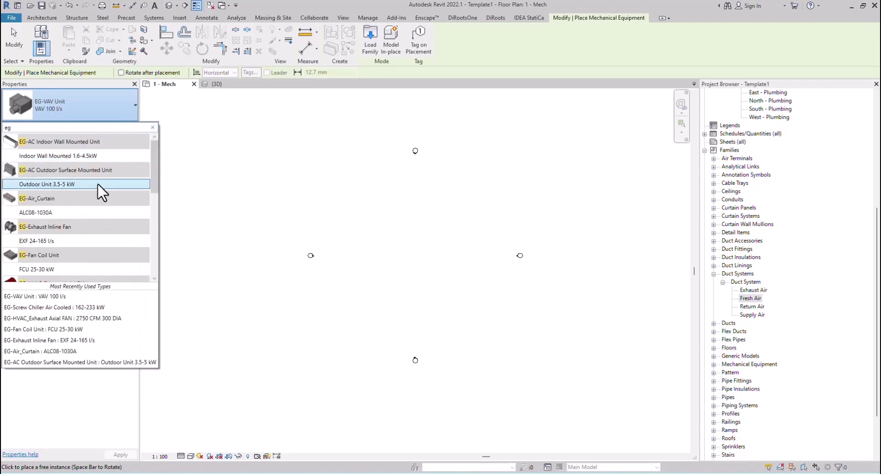
{"action": "scroll", "coordinate": [152, 172], "scroll_direction": "down", "scroll_amount": 1}
{"action": "mouse_move", "coordinate": [156, 183]}
{"action": "left_mouse_down"}
{"action": "mouse_move", "coordinate": [158, 138]}
{"action": "mouse_move", "coordinate": [145, 243]}
{"action": "mouse_move", "coordinate": [165, 146]}
{"action": "left_mouse_up"}
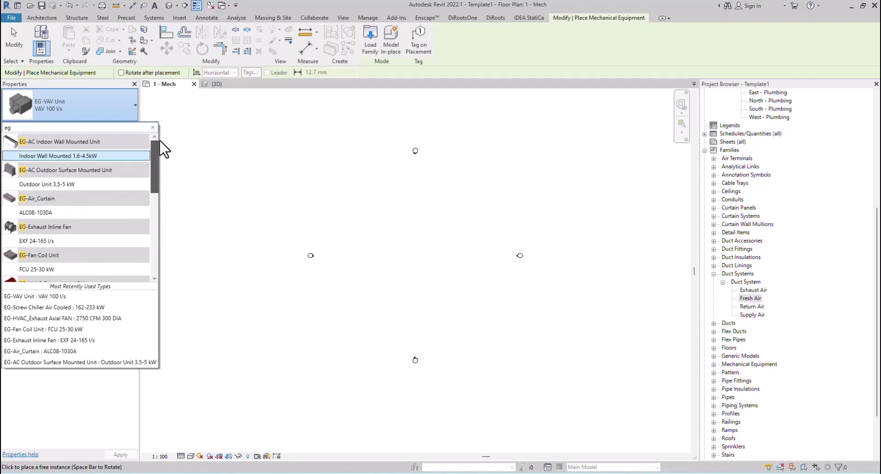
{"action": "left_click", "coordinate": [8, 34]}
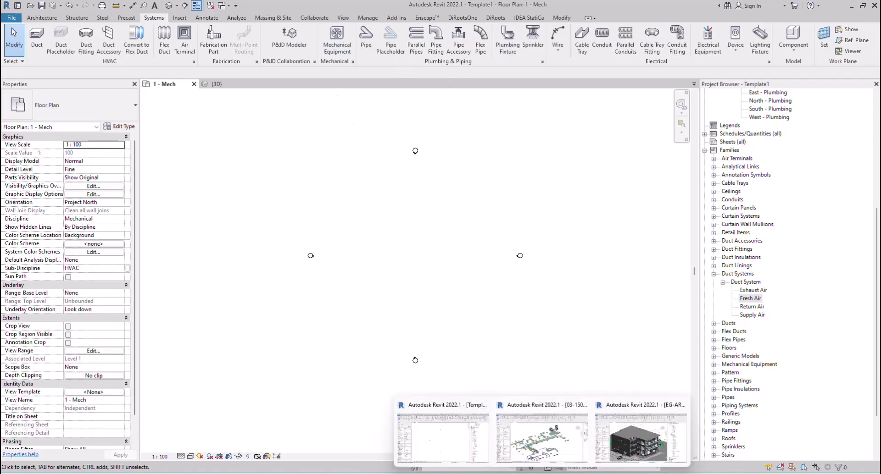
{"action": "left_click", "coordinate": [606, 413]}
{"action": "scroll", "coordinate": [477, 197], "scroll_direction": "up", "scroll_amount": 3}
{"action": "mouse_move", "coordinate": [478, 197]}
{"action": "middle_mouse_down"}
{"action": "mouse_move", "coordinate": [475, 235]}
{"action": "mouse_move", "coordinate": [470, 224]}
{"action": "mouse_move", "coordinate": [421, 250]}
{"action": "middle_mouse_up"}
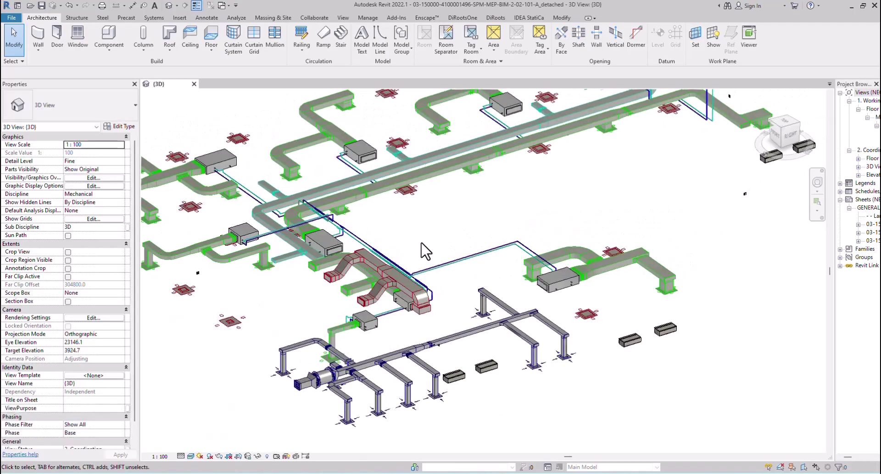
{"action": "scroll", "coordinate": [371, 256], "scroll_direction": "up", "scroll_amount": 3}
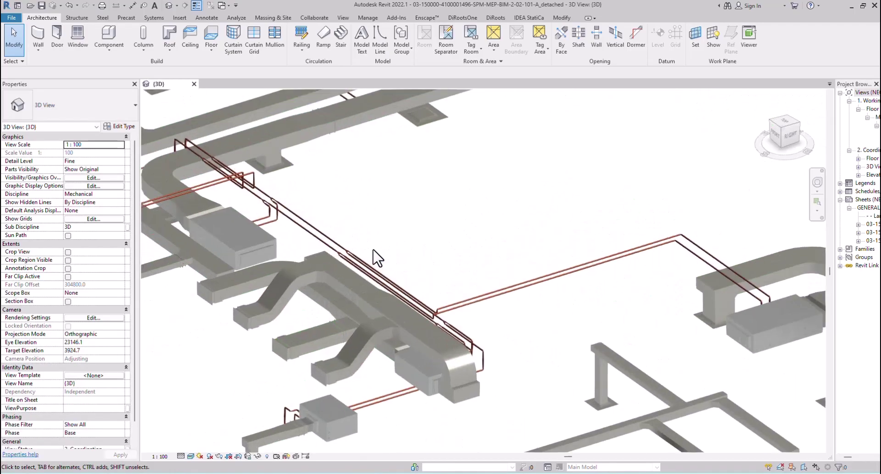
{"action": "scroll", "coordinate": [515, 243], "scroll_direction": "down", "scroll_amount": 2}
{"action": "scroll", "coordinate": [535, 234], "scroll_direction": "down", "scroll_amount": 2}
{"action": "mouse_move", "coordinate": [535, 234]}
{"action": "middle_mouse_down"}
{"action": "mouse_move", "coordinate": [585, 218]}
{"action": "mouse_move", "coordinate": [508, 274]}
{"action": "middle_mouse_up"}
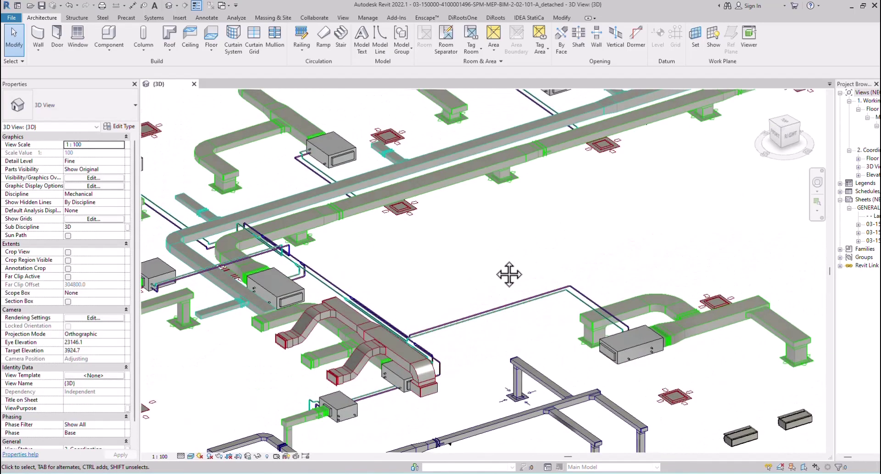
{"action": "scroll", "coordinate": [500, 268], "scroll_direction": "down", "scroll_amount": 2}
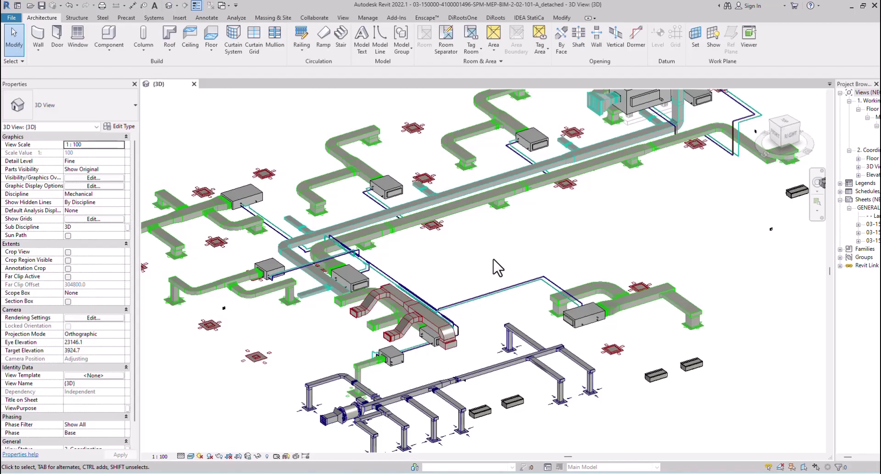
{"action": "scroll", "coordinate": [498, 269], "scroll_direction": "up", "scroll_amount": 2}
{"action": "scroll", "coordinate": [519, 298], "scroll_direction": "up", "scroll_amount": 3}
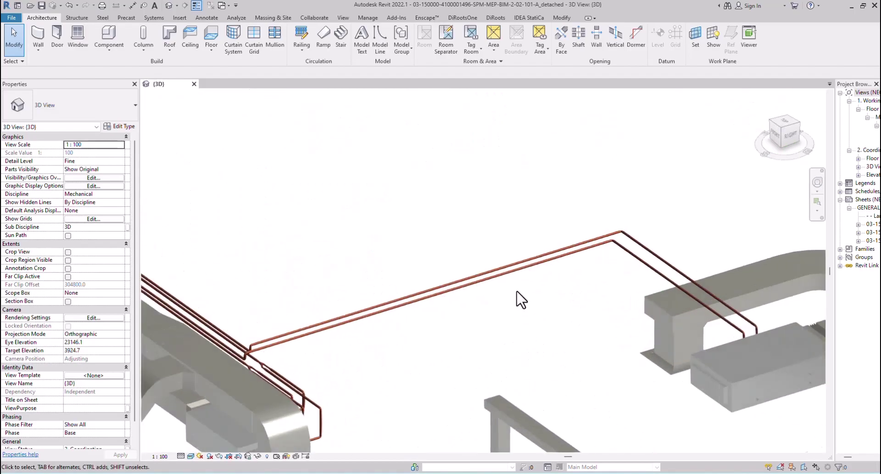
{"action": "scroll", "coordinate": [678, 277], "scroll_direction": "up", "scroll_amount": 1}
{"action": "scroll", "coordinate": [425, 255], "scroll_direction": "down", "scroll_amount": 1}
{"action": "scroll", "coordinate": [426, 253], "scroll_direction": "down", "scroll_amount": 2}
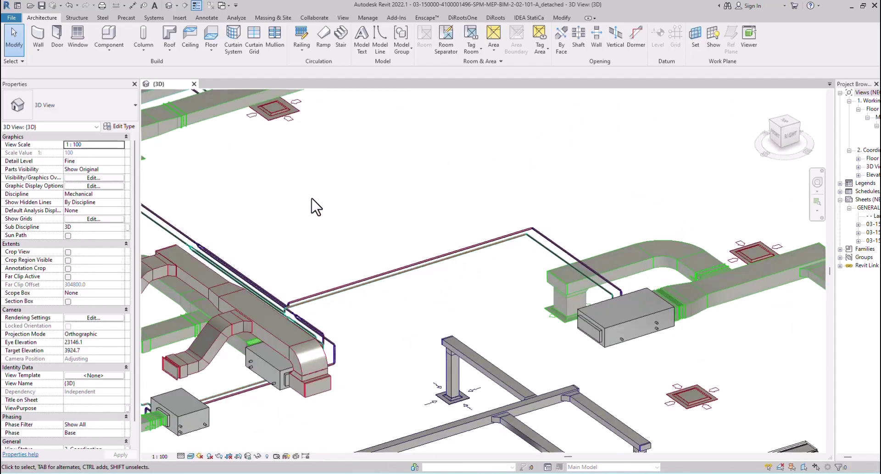
{"action": "middle_click_drag", "start_coordinate": [315, 202], "coordinate": [502, 267]}
{"action": "scroll", "coordinate": [501, 268], "scroll_direction": "down", "scroll_amount": 2}
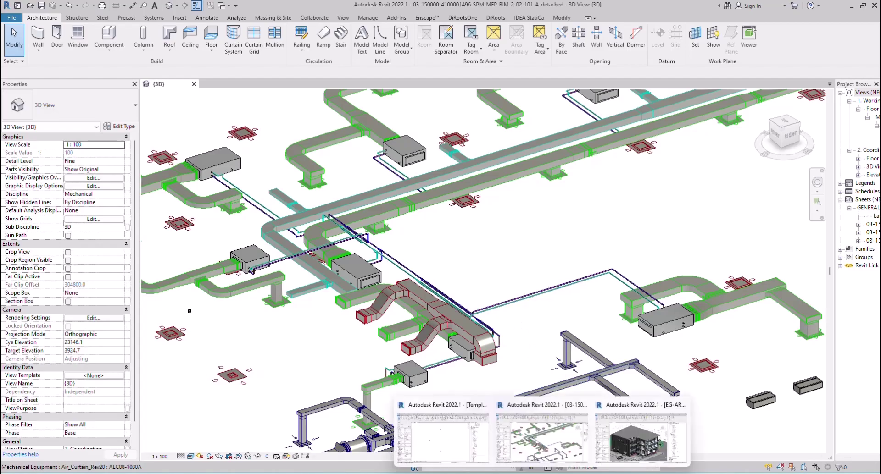
{"action": "left_click", "coordinate": [457, 452]}
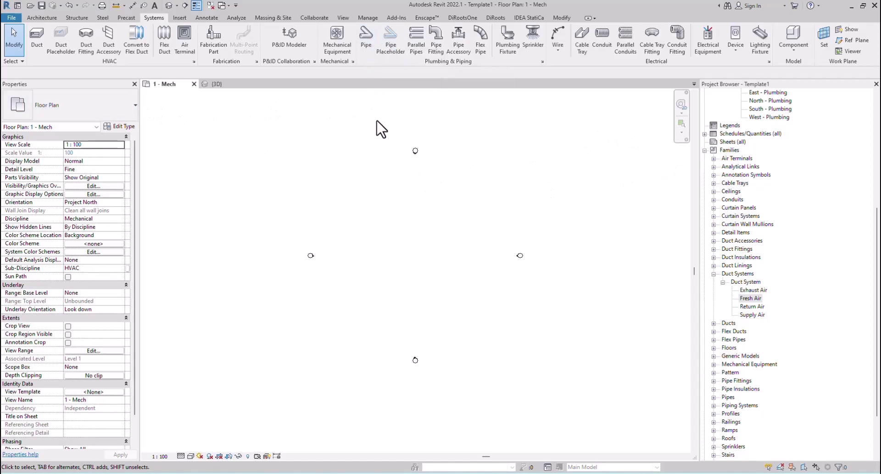
Start a pipe using the Chilled Water pipe type
{"action": "left_click", "coordinate": [369, 45]}
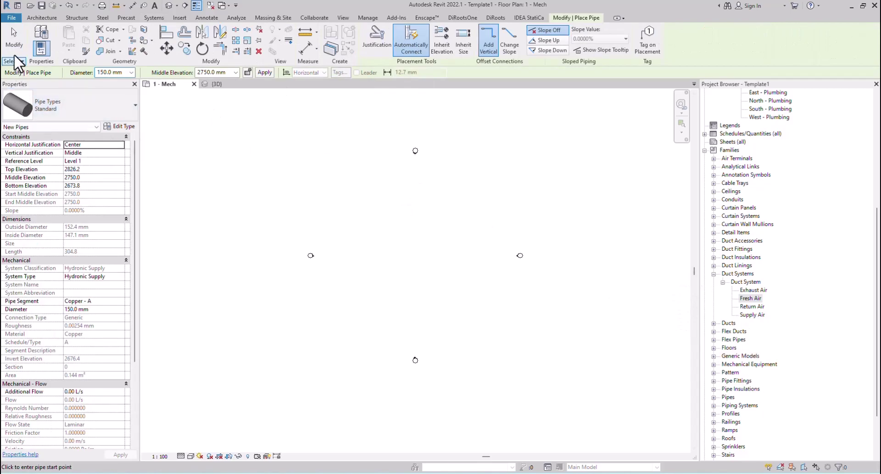
{"action": "left_click", "coordinate": [72, 114]}
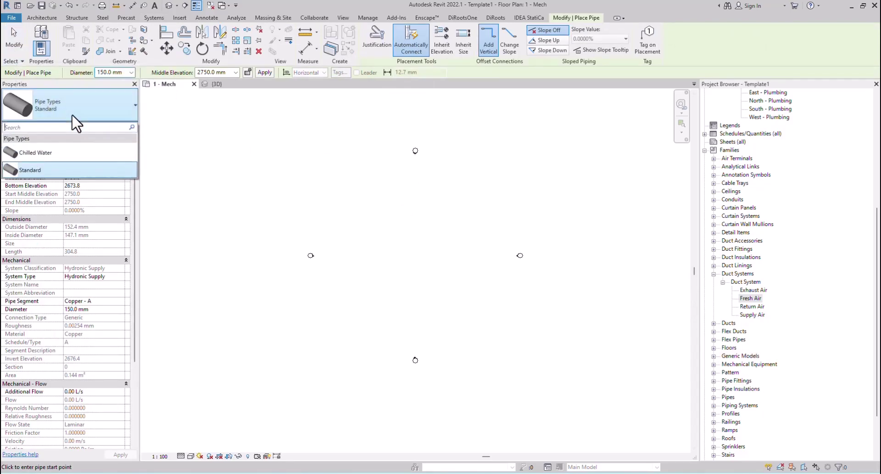
{"action": "left_click", "coordinate": [47, 153]}
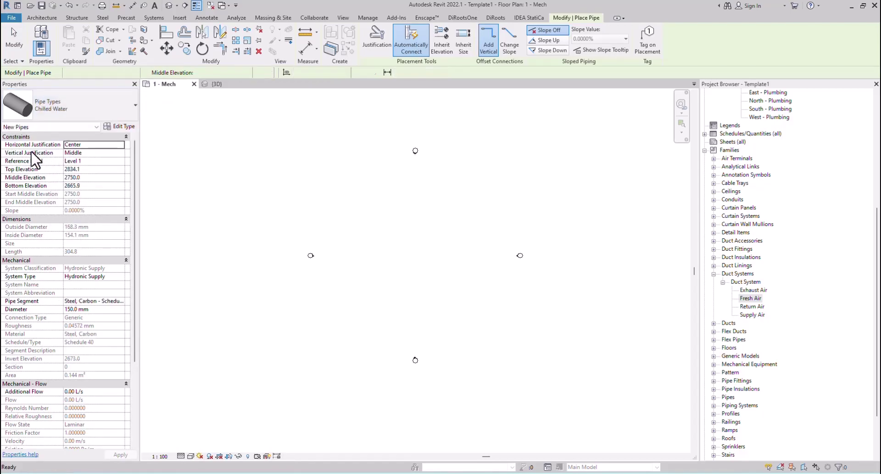
Duplicate Chilled Water as a new pipe type named HVP and bring up its Routing Preferences
{"action": "left_click", "coordinate": [127, 128]}
{"action": "left_click", "coordinate": [720, 122]}
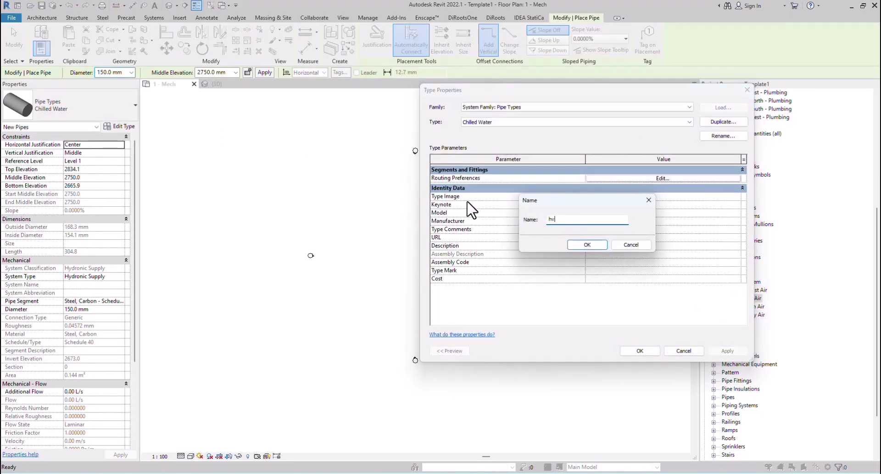
{"action": "type", "text": "HVP"}
{"action": "left_click", "coordinate": [597, 244]}
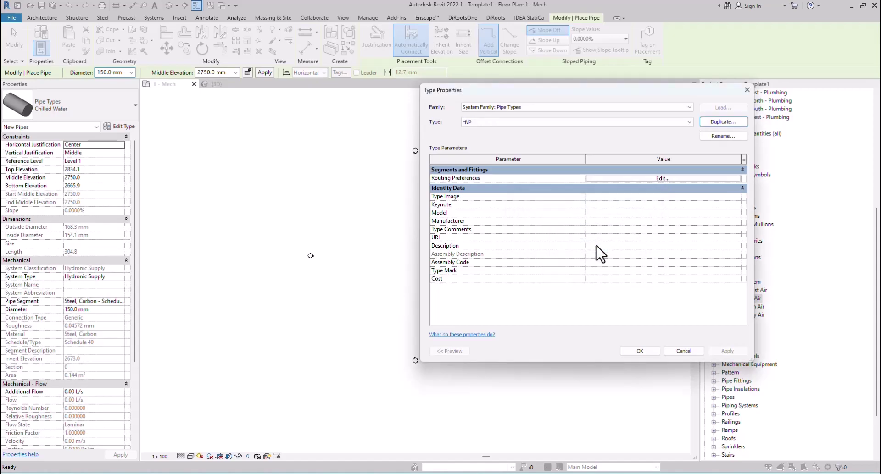
{"action": "left_click", "coordinate": [639, 351]}
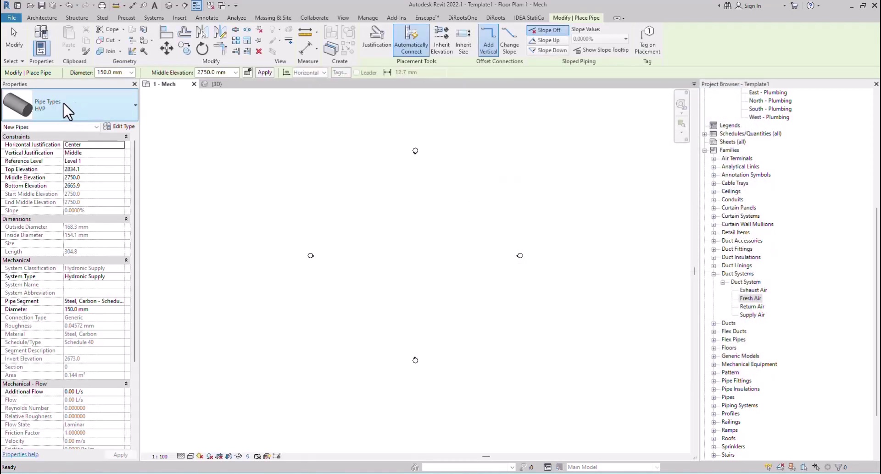
{"action": "left_click", "coordinate": [119, 126]}
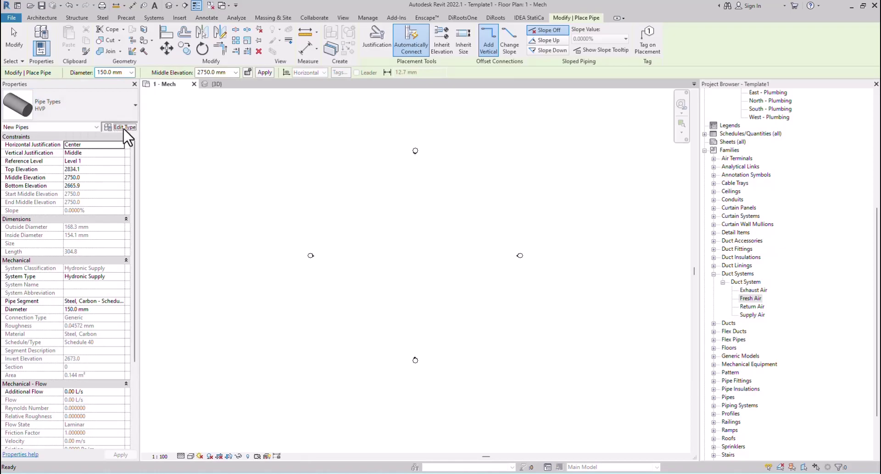
{"action": "left_click", "coordinate": [660, 179]}
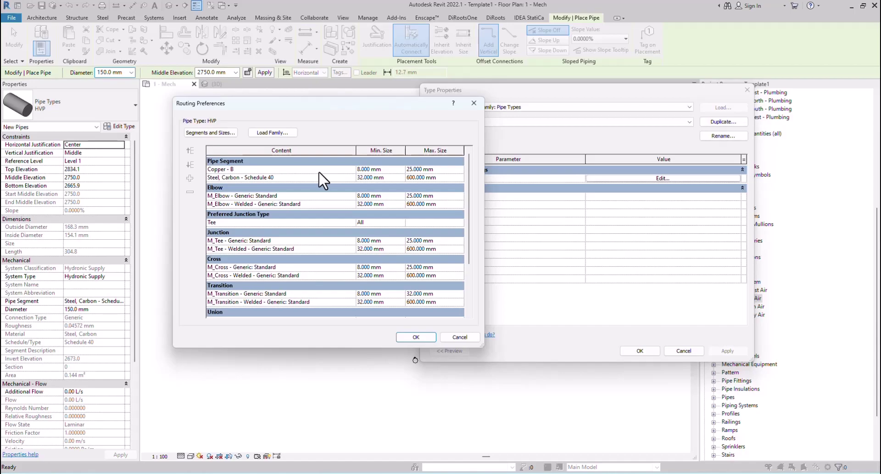
Change the HVP copper routing row to Copper - A with a 6.000 mm minimum size
{"action": "left_click", "coordinate": [356, 177]}
{"action": "type", "text": "6.000"}
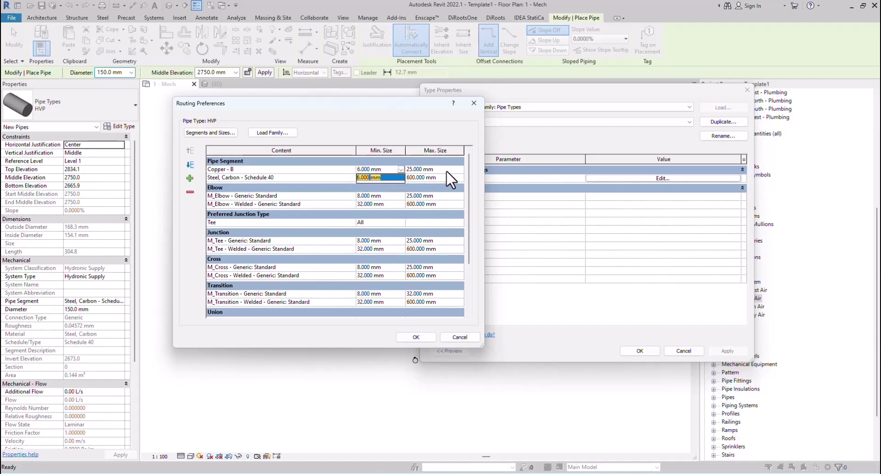
{"action": "left_click", "coordinate": [351, 170]}
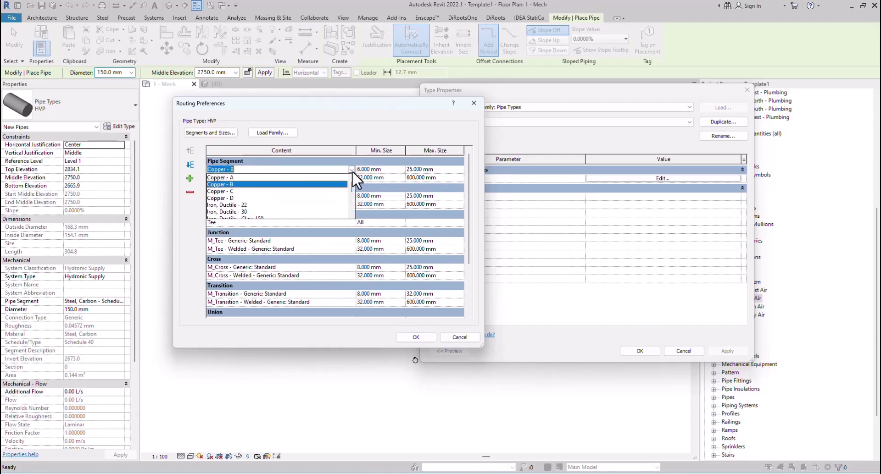
{"action": "left_click", "coordinate": [224, 178]}
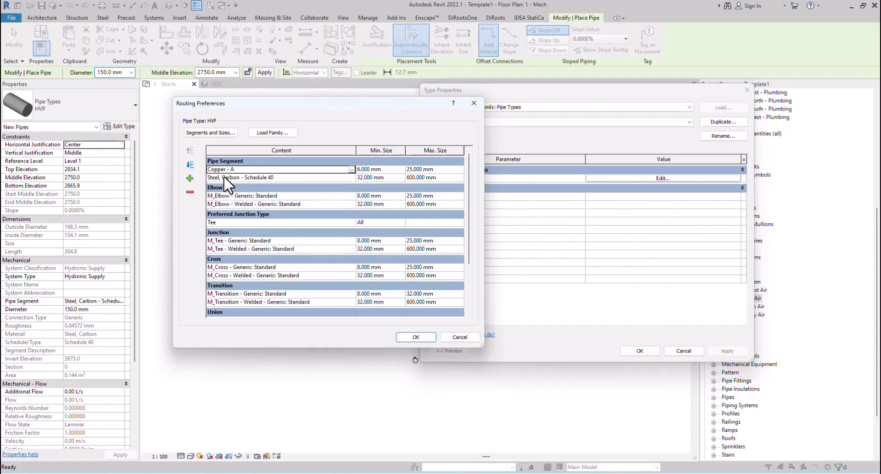
Browse from FILES to 01-2D Design Drawings > 00-MEC > PDF and open EG-GF-IFC-MEC-HVP_r00
{"action": "left_click", "coordinate": [461, 436]}
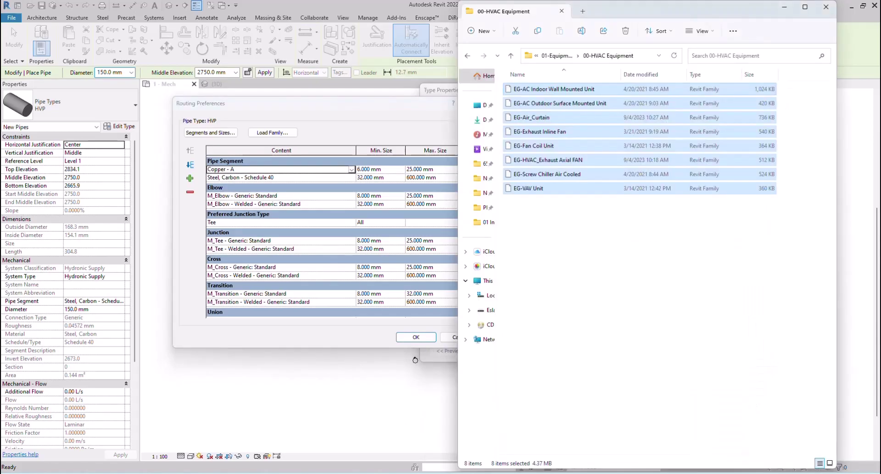
{"action": "left_click", "coordinate": [557, 55]}
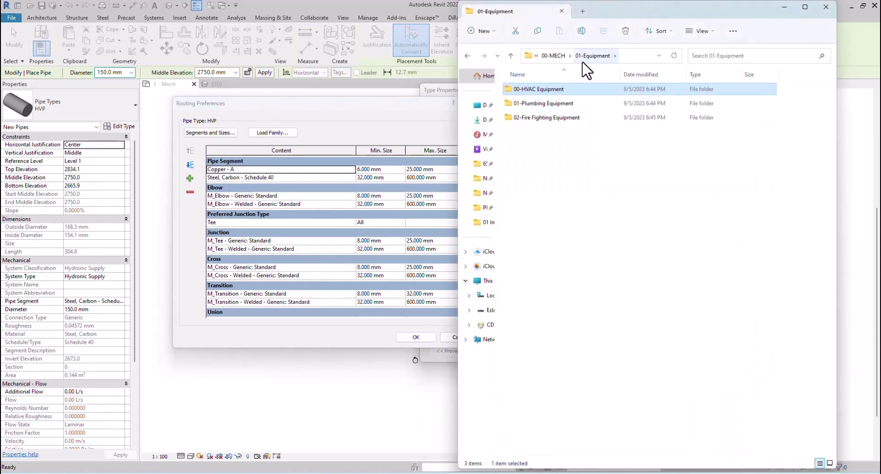
{"action": "left_click", "coordinate": [555, 56]}
{"action": "left_click", "coordinate": [571, 55]}
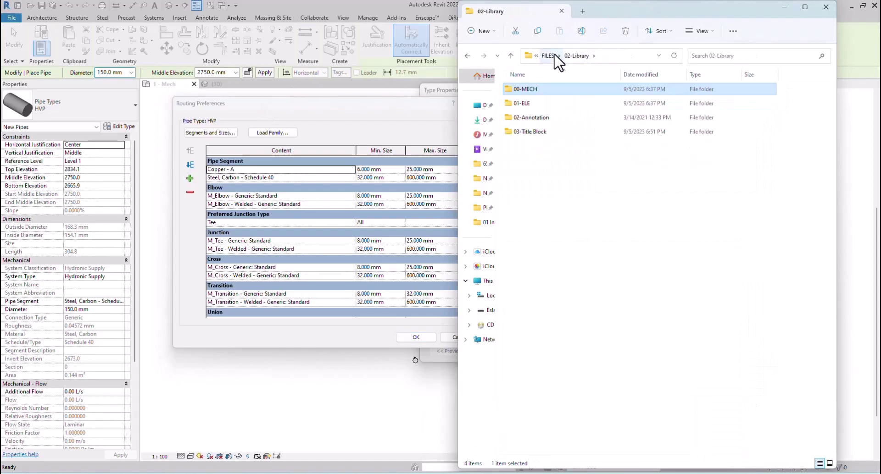
{"action": "left_click", "coordinate": [548, 56]}
{"action": "double_click", "coordinate": [547, 103]}
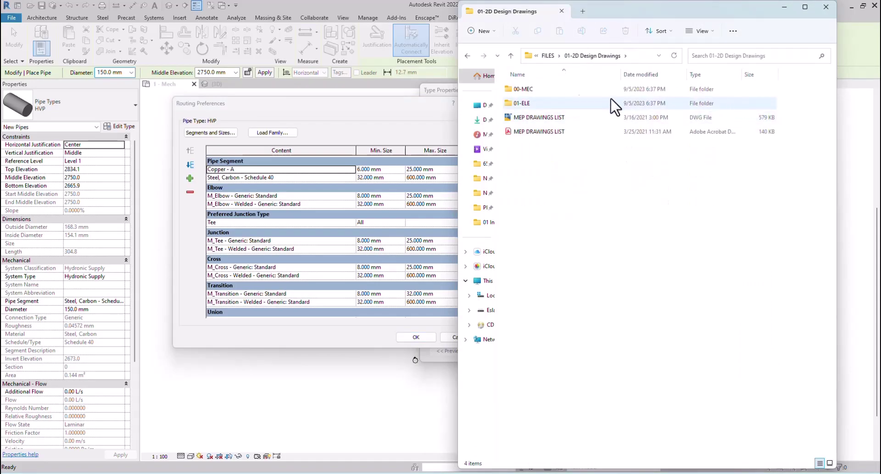
{"action": "double_click", "coordinate": [545, 90]}
{"action": "double_click", "coordinate": [544, 103]}
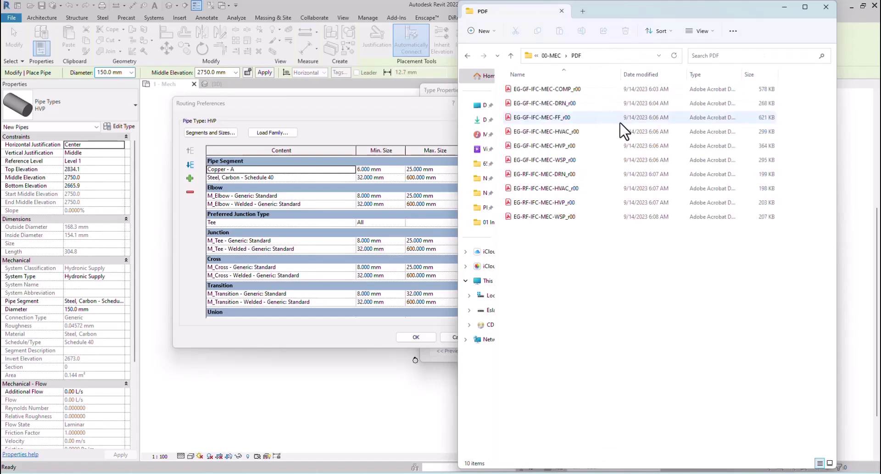
{"action": "double_click", "coordinate": [555, 147]}
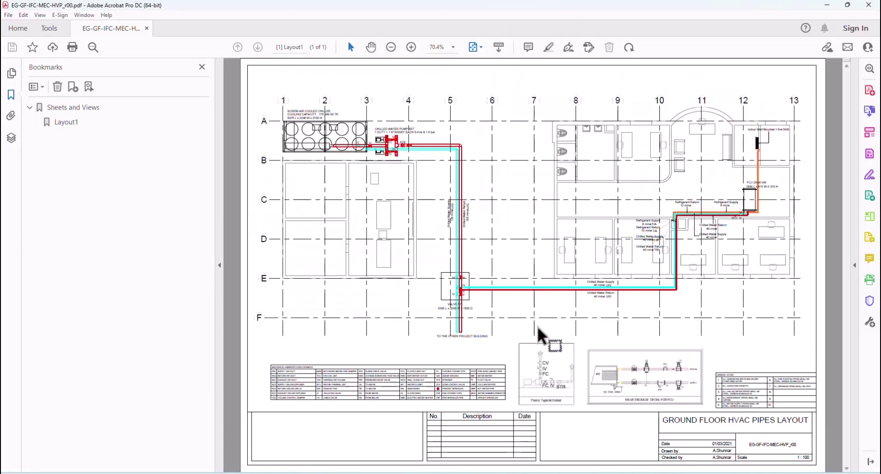
Zoom into the chilled water and refrigerant pipe runs on the ground-floor HVAC plan
{"action": "left_click", "coordinate": [663, 311]}
{"action": "left_click", "coordinate": [401, 224]}
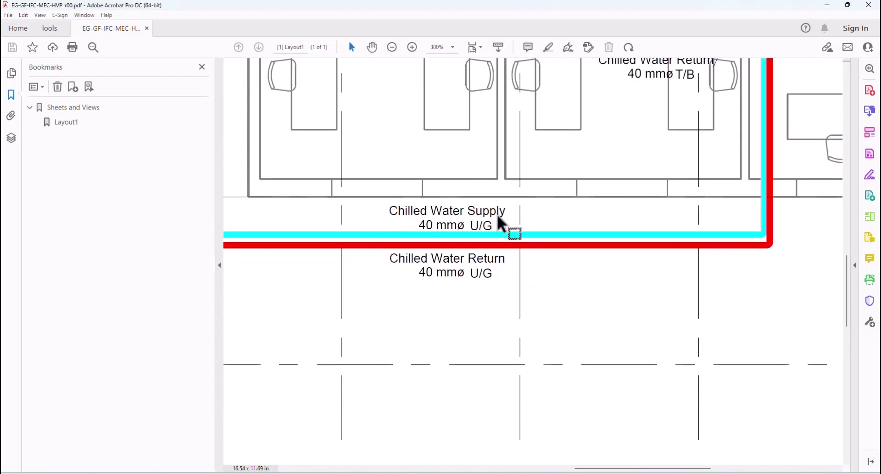
{"action": "key", "text": "ctrl+1"}
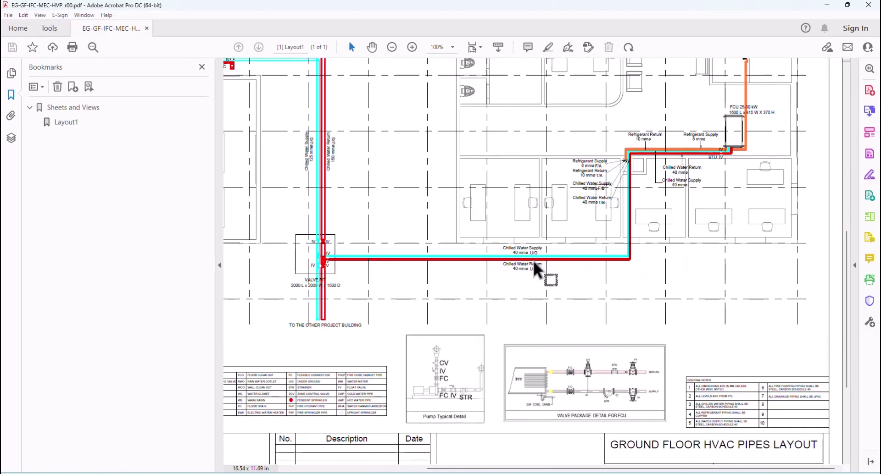
{"action": "left_click", "coordinate": [625, 174]}
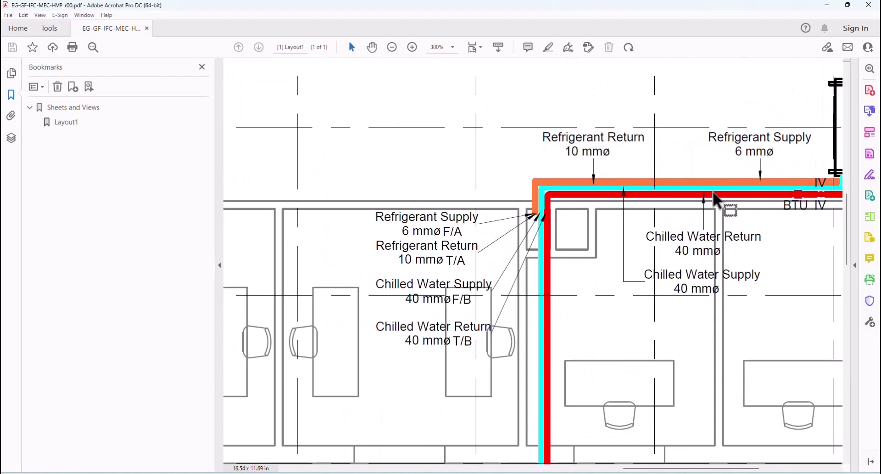
{"action": "key", "text": "ctrl+1"}
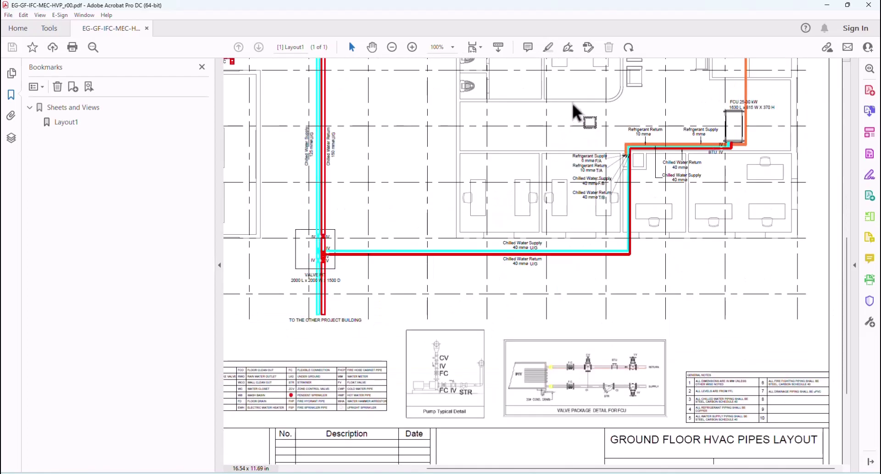
{"action": "scroll", "coordinate": [672, 364], "scroll_direction": "down", "scroll_amount": 2, "text": "ctrl"}
{"action": "scroll", "coordinate": [747, 384], "scroll_direction": "up", "scroll_amount": 2, "text": "ctrl"}
{"action": "scroll", "coordinate": [772, 408], "scroll_direction": "up", "scroll_amount": 1, "text": "ctrl"}
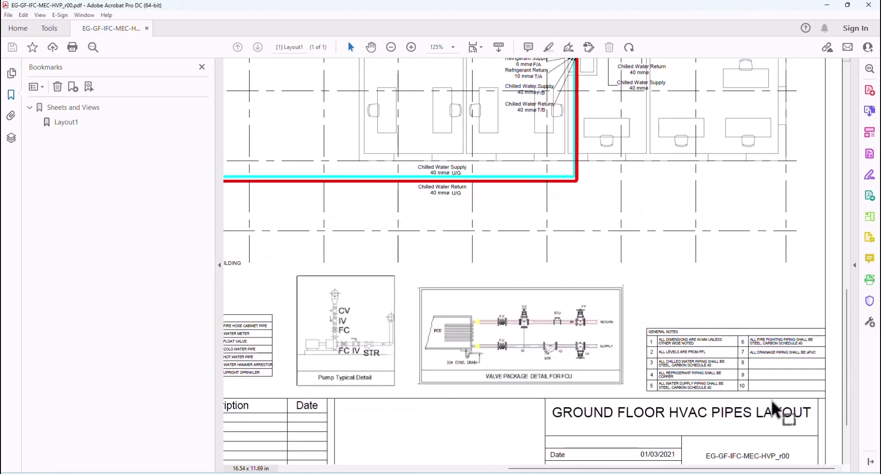
{"action": "scroll", "coordinate": [774, 408], "scroll_direction": "up", "scroll_amount": 4, "text": "ctrl"}
{"action": "scroll", "coordinate": [350, 307], "scroll_direction": "down", "scroll_amount": 2, "text": "ctrl"}
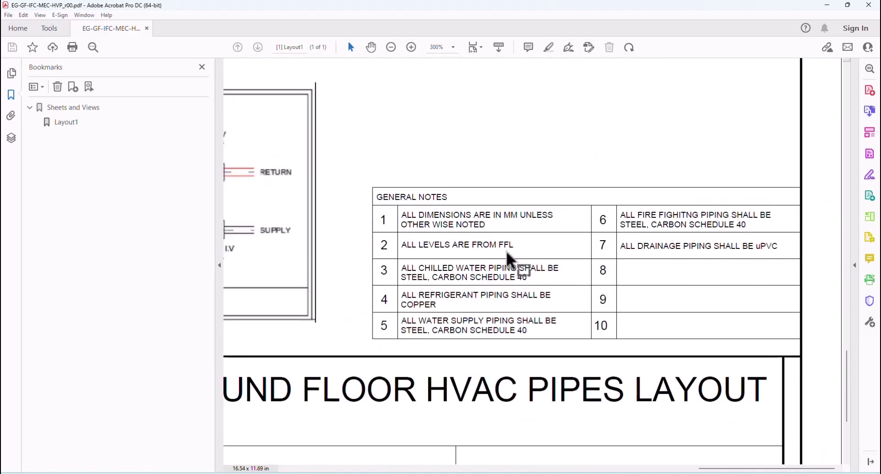
{"action": "scroll", "coordinate": [501, 250], "scroll_direction": "up", "scroll_amount": 1, "text": "ctrl"}
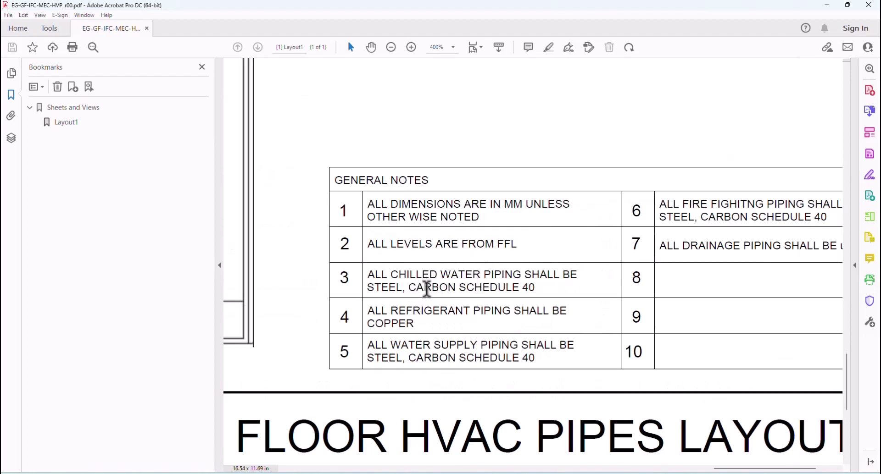
Read general notes 3 and 4 on chilled water and copper refrigerant piping, then close Acrobat
{"action": "left_click_drag", "start_coordinate": [540, 289], "coordinate": [376, 277]}
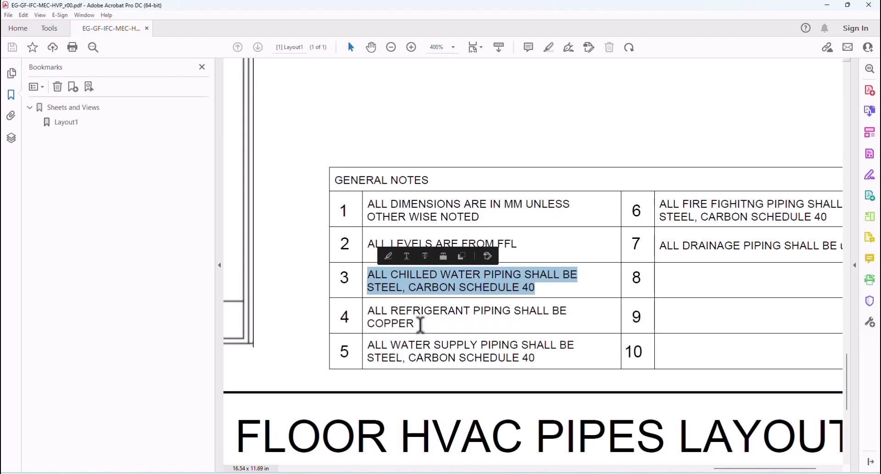
{"action": "left_click_drag", "start_coordinate": [415, 323], "coordinate": [369, 309]}
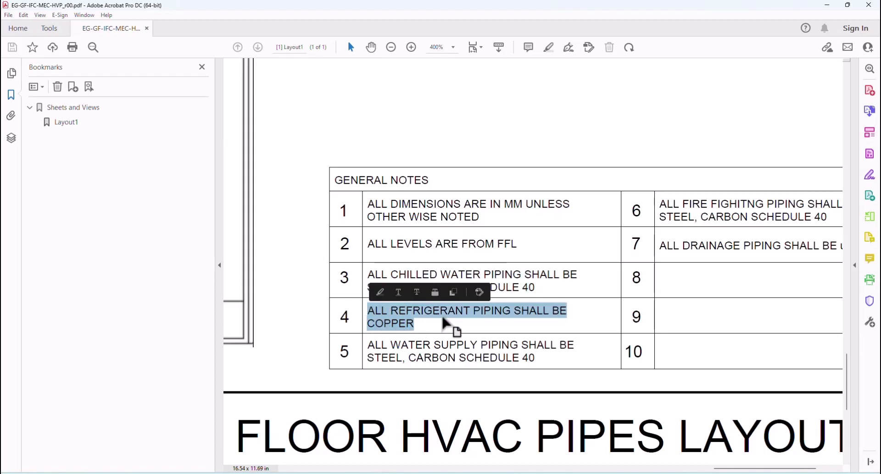
{"action": "left_click", "coordinate": [450, 334]}
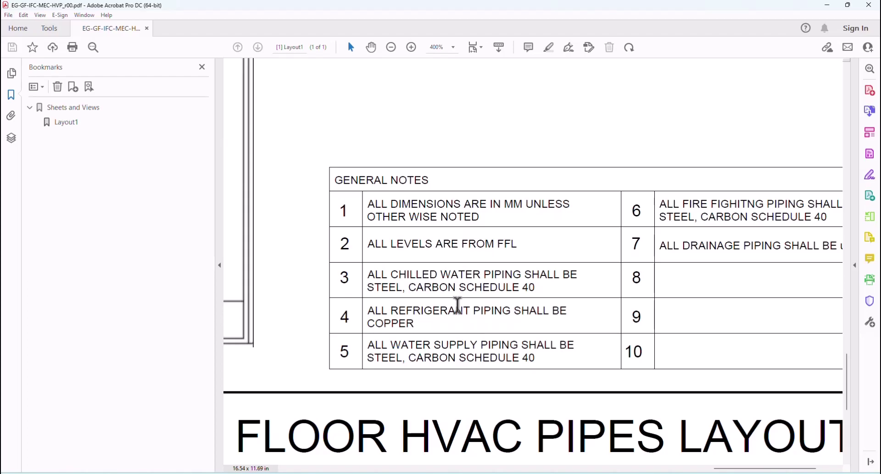
{"action": "left_click_drag", "start_coordinate": [415, 324], "coordinate": [366, 320]}
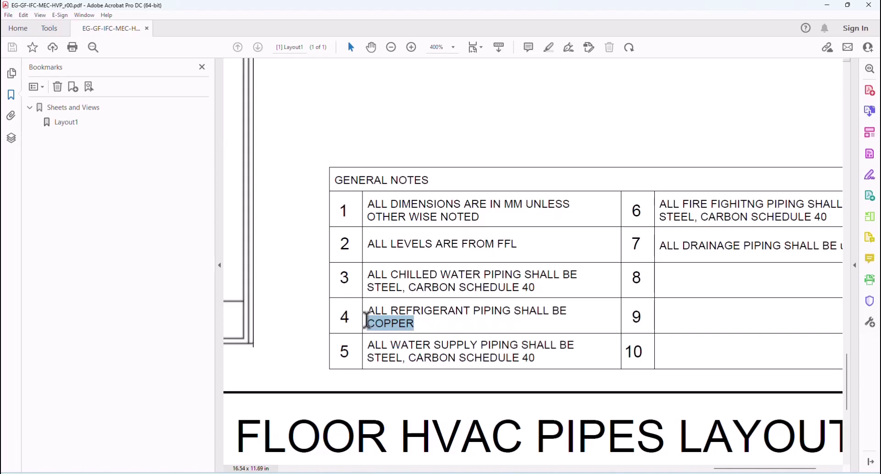
{"action": "left_click", "coordinate": [547, 278]}
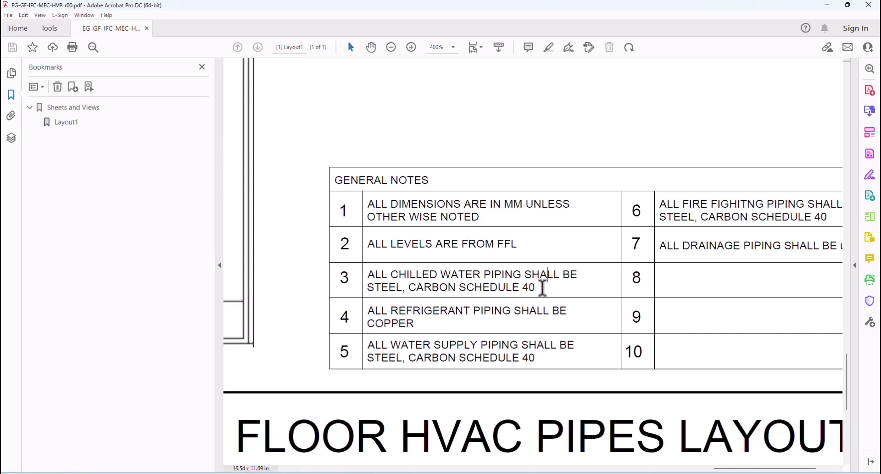
{"action": "left_click_drag", "start_coordinate": [542, 288], "coordinate": [407, 290]}
{"action": "left_click", "coordinate": [397, 287]}
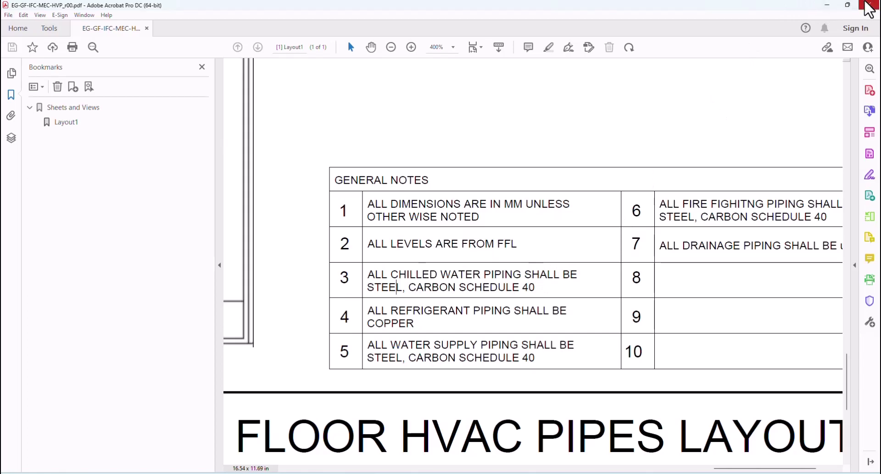
{"action": "left_click", "coordinate": [868, 7]}
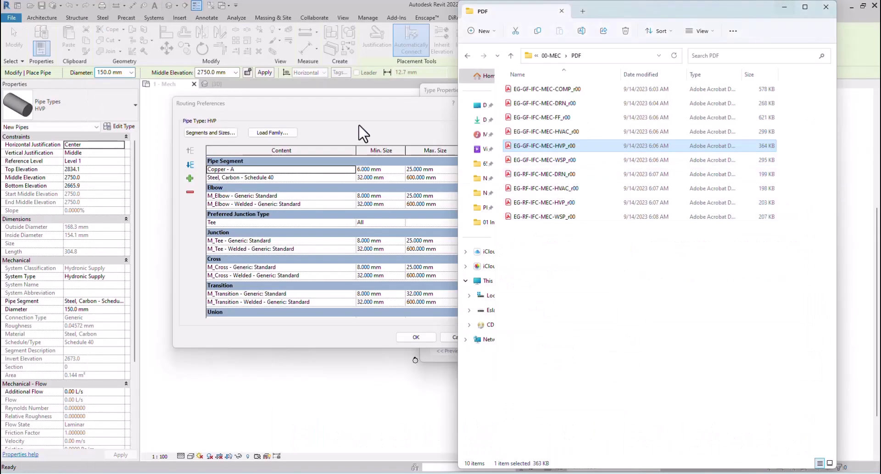
Keep Steel, Carbon - Schedule 40 and M_Elbow - Generic: Standard in the steel routing rows
{"action": "left_click", "coordinate": [784, 7]}
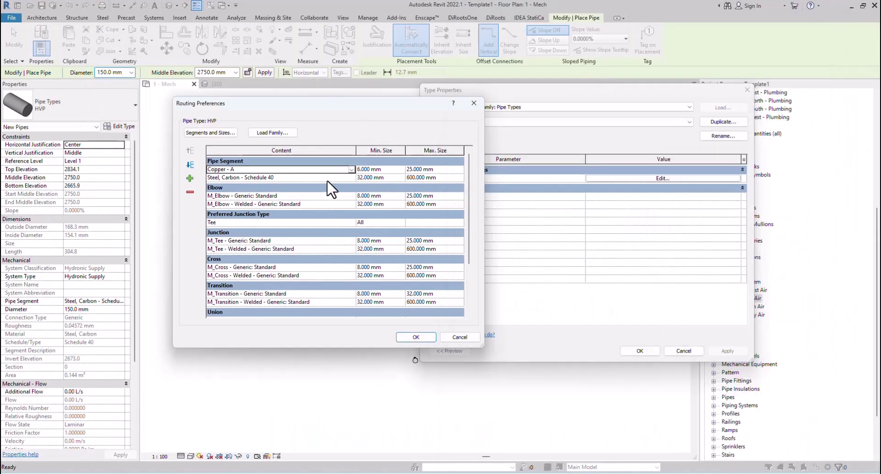
{"action": "left_click", "coordinate": [350, 178]}
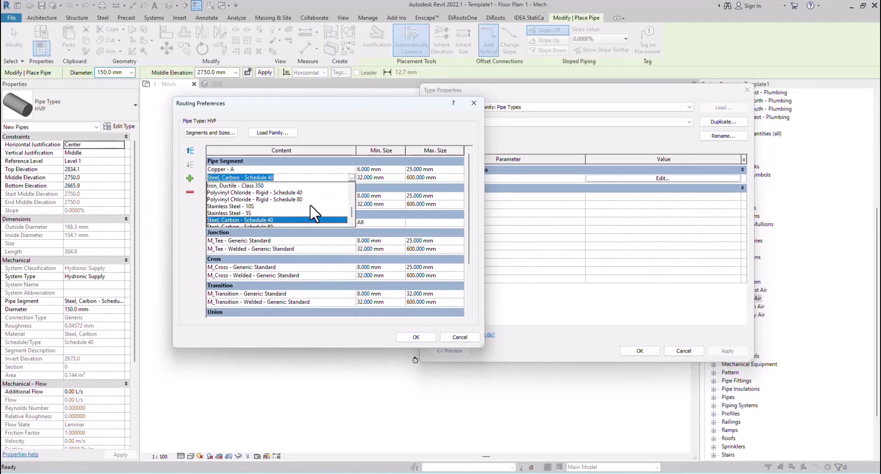
{"action": "left_click", "coordinate": [257, 219]}
{"action": "left_click", "coordinate": [353, 195]}
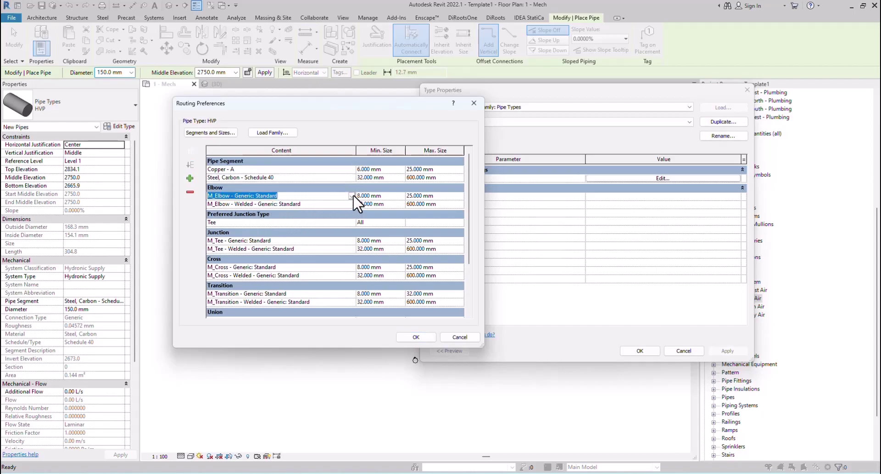
{"action": "left_click", "coordinate": [352, 197]}
{"action": "left_click", "coordinate": [357, 195]}
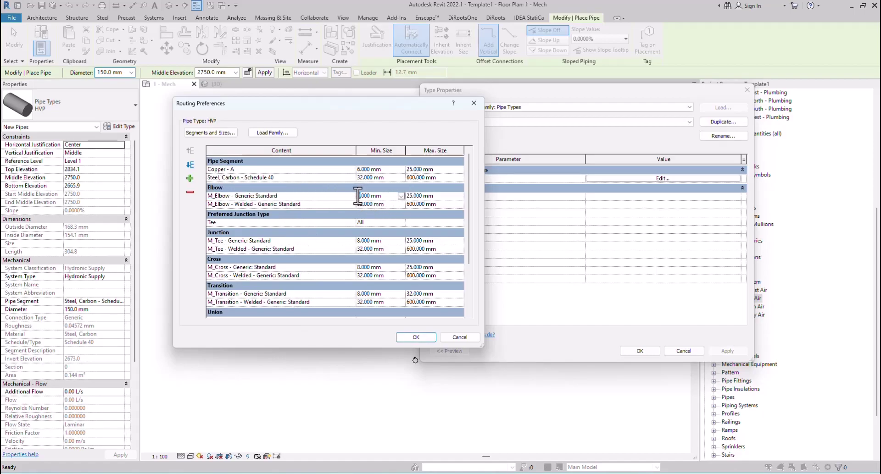
{"action": "left_click", "coordinate": [356, 204]}
Set the generic tee, cross, transition and cap minimum sizes to 6.000 mm and apply
{"action": "left_click", "coordinate": [401, 241]}
{"action": "left_click", "coordinate": [357, 241]}
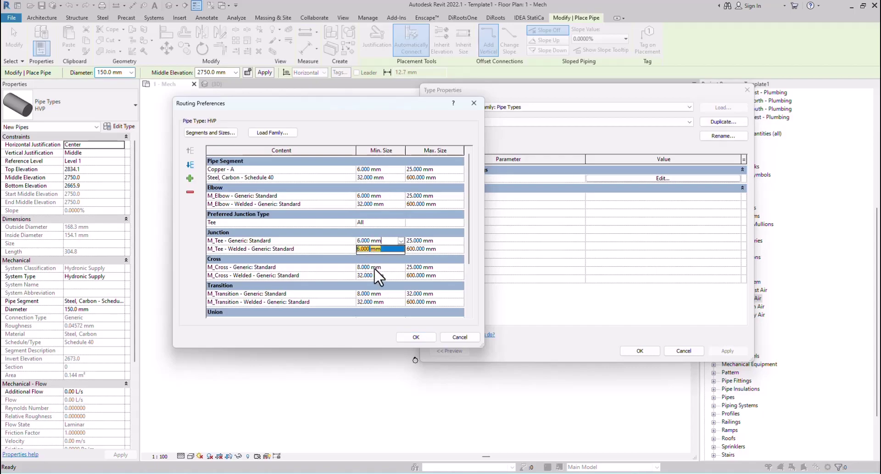
{"action": "left_click", "coordinate": [361, 266]}
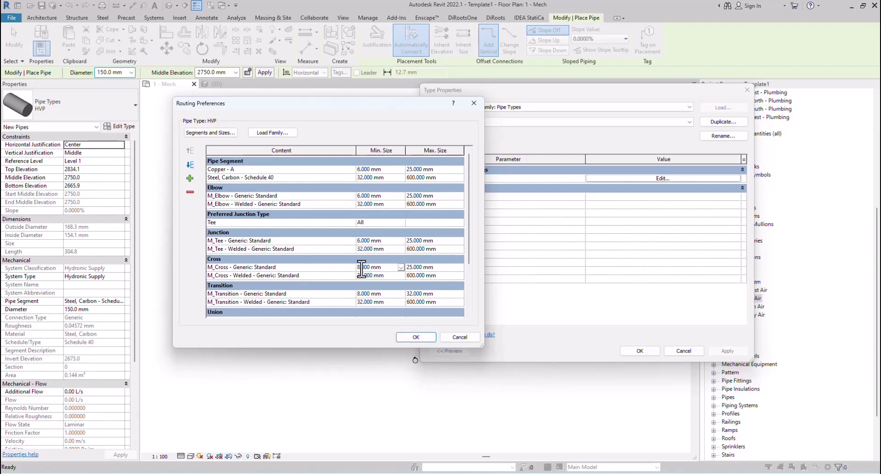
{"action": "left_click", "coordinate": [359, 292]}
{"action": "left_click", "coordinate": [373, 306]}
{"action": "left_click_drag", "start_coordinate": [468, 256], "coordinate": [467, 309]}
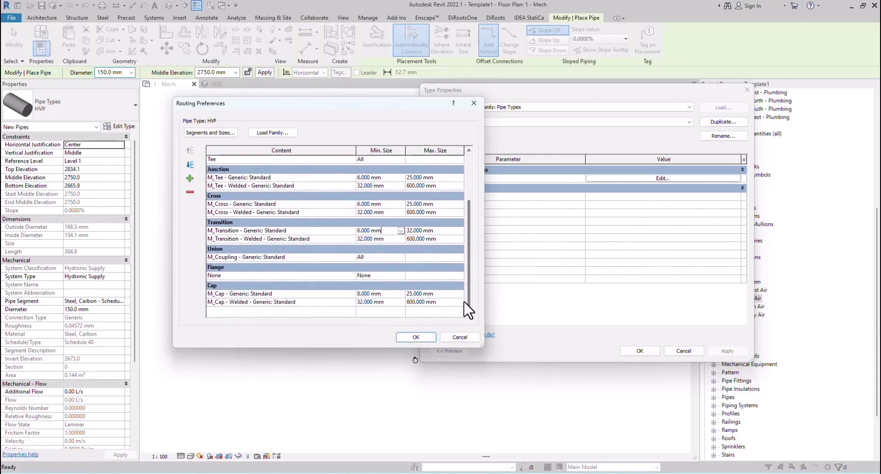
{"action": "left_click", "coordinate": [362, 294]}
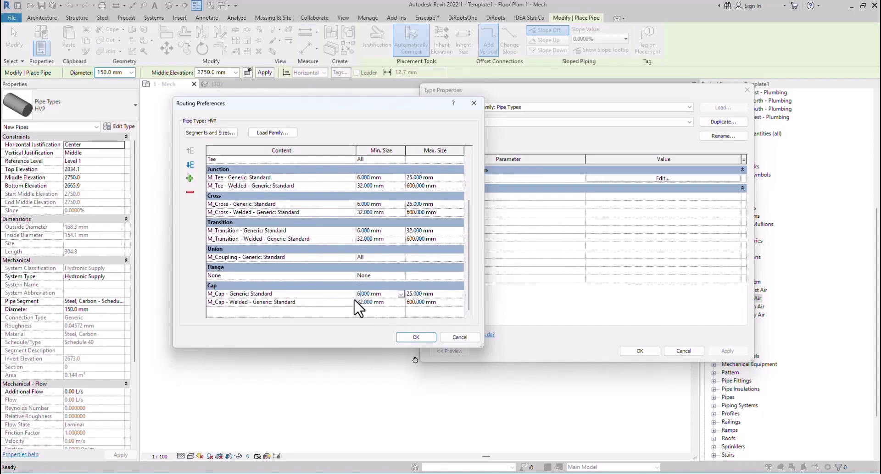
{"action": "type", "text": "6"}
{"action": "left_click", "coordinate": [410, 337]}
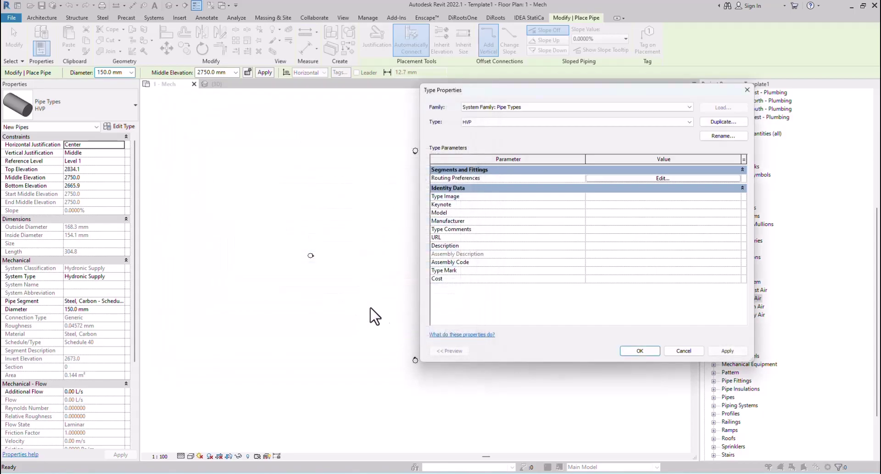
Confirm the HVP type and draw a 14100 mm, 150 mm test pipe across the Mech plan
{"action": "left_click", "coordinate": [630, 351]}
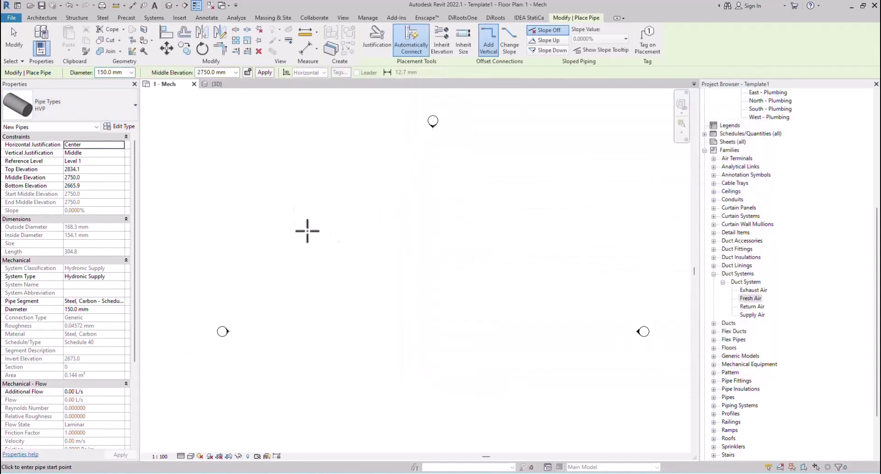
{"action": "left_click", "coordinate": [343, 243]}
{"action": "right_click", "coordinate": [494, 201]}
{"action": "left_click", "coordinate": [507, 211]}
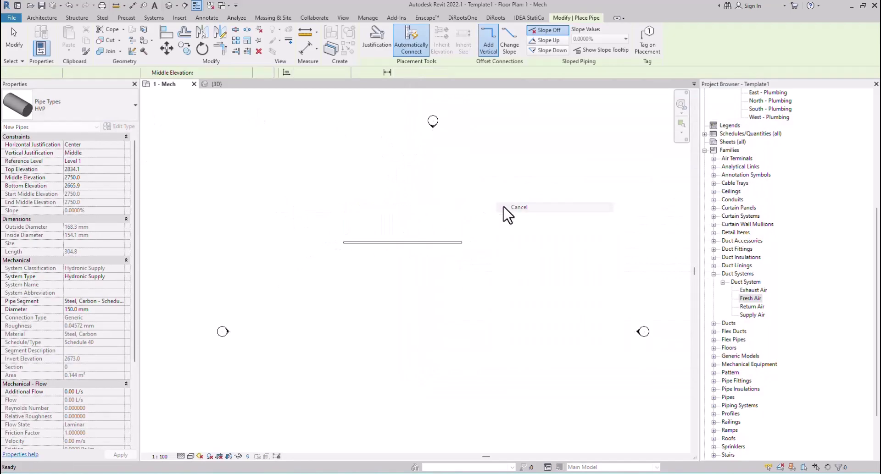
{"action": "right_click", "coordinate": [471, 178]}
{"action": "left_click", "coordinate": [486, 187]}
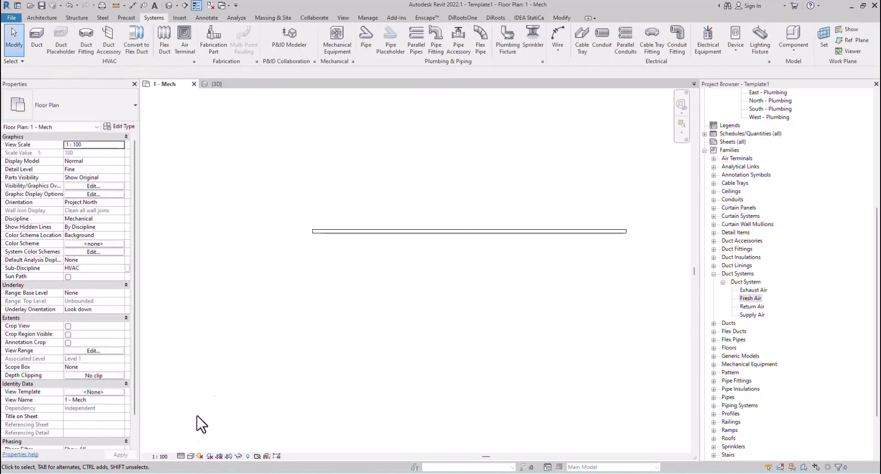
{"action": "left_click", "coordinate": [181, 456]}
{"action": "left_click", "coordinate": [188, 449]}
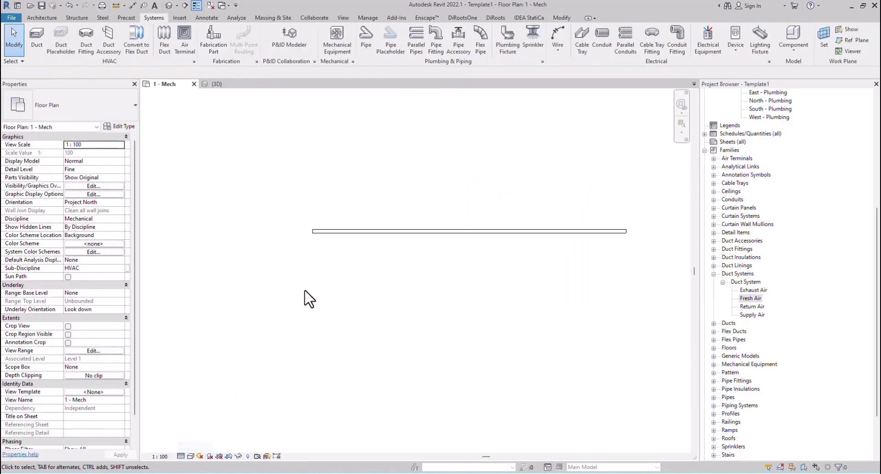
Check the test pipe's System Type options, leaving it on Hydronic Supply
{"action": "left_click", "coordinate": [343, 234]}
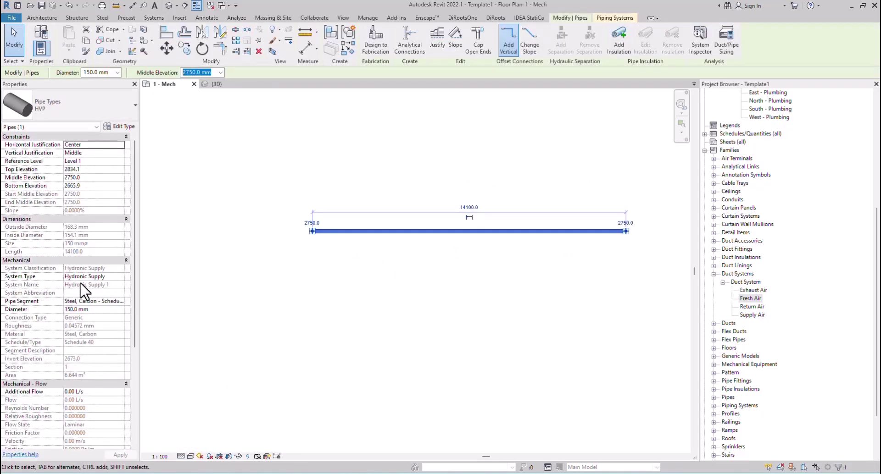
{"action": "left_click", "coordinate": [120, 277]}
{"action": "scroll", "coordinate": [100, 298], "scroll_direction": "up", "scroll_amount": 2}
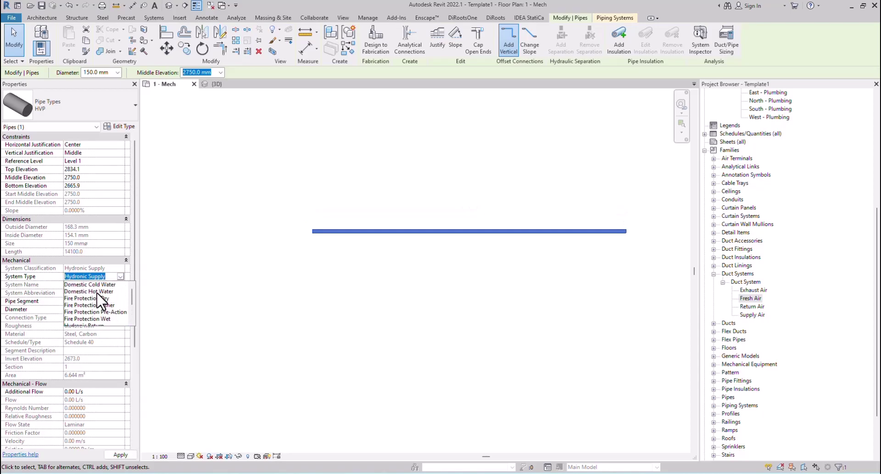
{"action": "scroll", "coordinate": [106, 298], "scroll_direction": "down", "scroll_amount": 1}
{"action": "scroll", "coordinate": [110, 316], "scroll_direction": "down", "scroll_amount": 1}
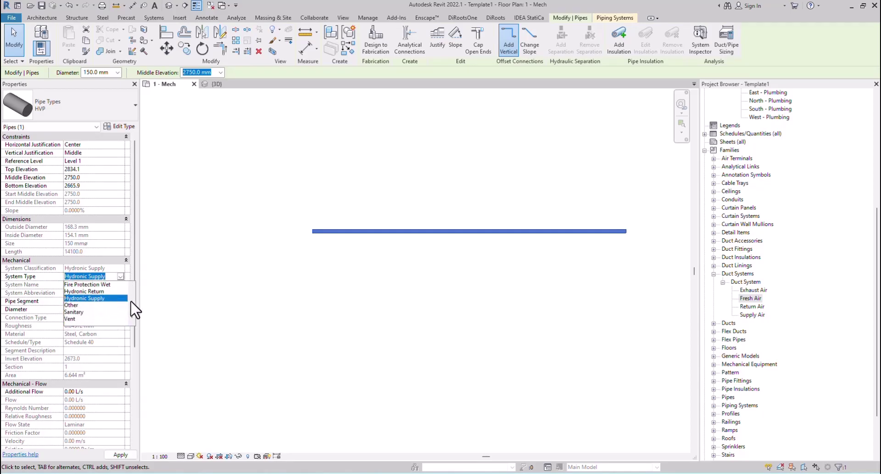
{"action": "left_click", "coordinate": [271, 296]}
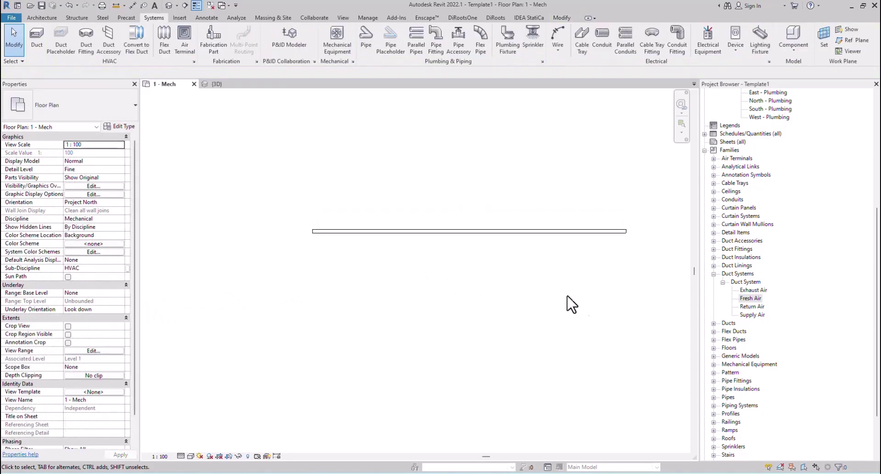
Collapse Duct Systems and expand Piping Systems in the Project Browser to list system types
{"action": "left_click", "coordinate": [734, 274]}
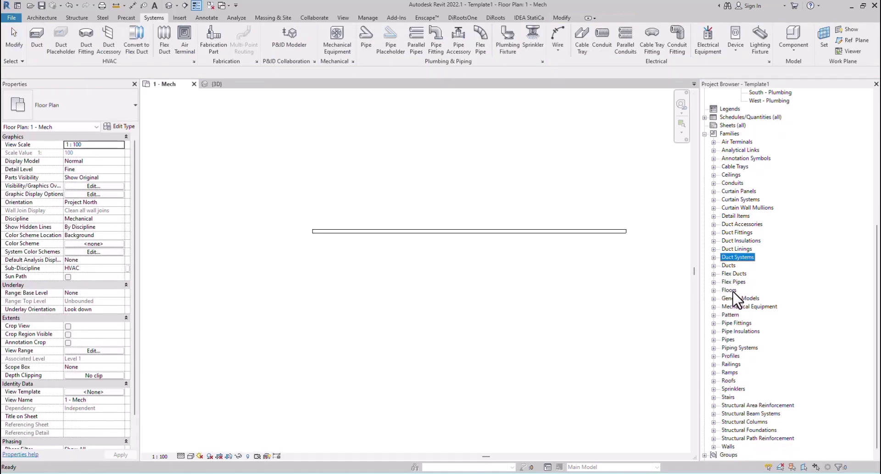
{"action": "double_click", "coordinate": [733, 273]}
{"action": "left_click", "coordinate": [713, 348]}
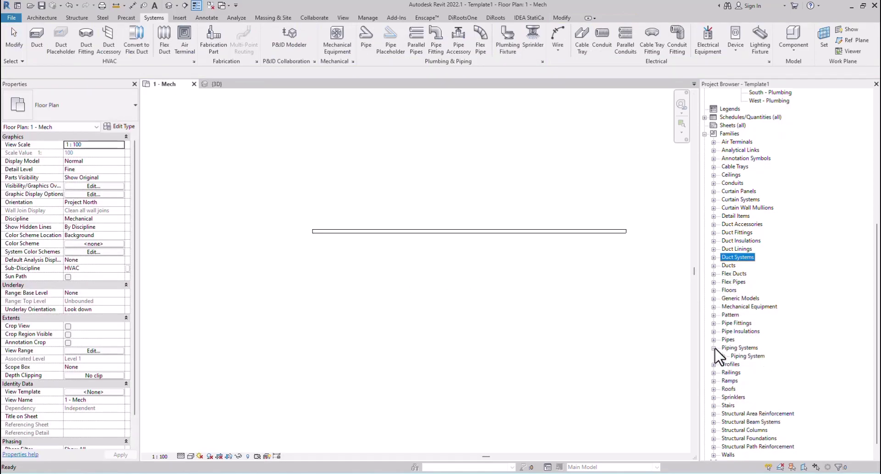
{"action": "left_click", "coordinate": [723, 357]}
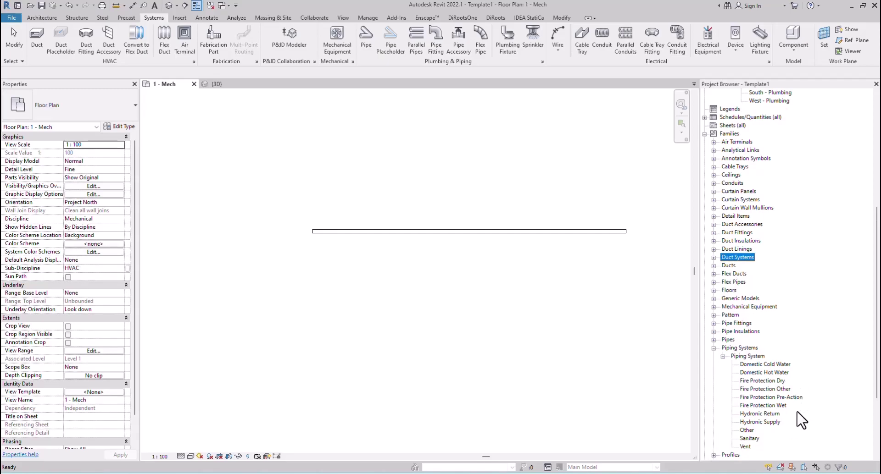
Duplicate Hydronic Supply and rename the copy Chilled Water Supply
{"action": "right_click", "coordinate": [767, 422]}
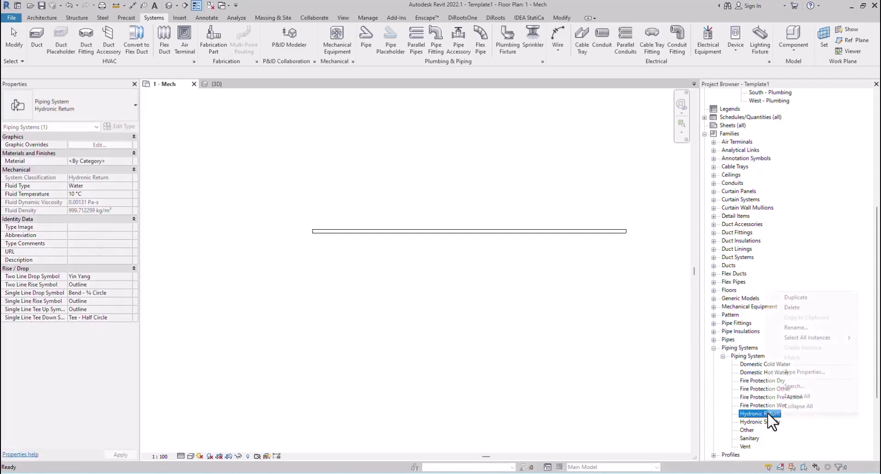
{"action": "left_click", "coordinate": [758, 423]}
{"action": "right_click", "coordinate": [757, 423]}
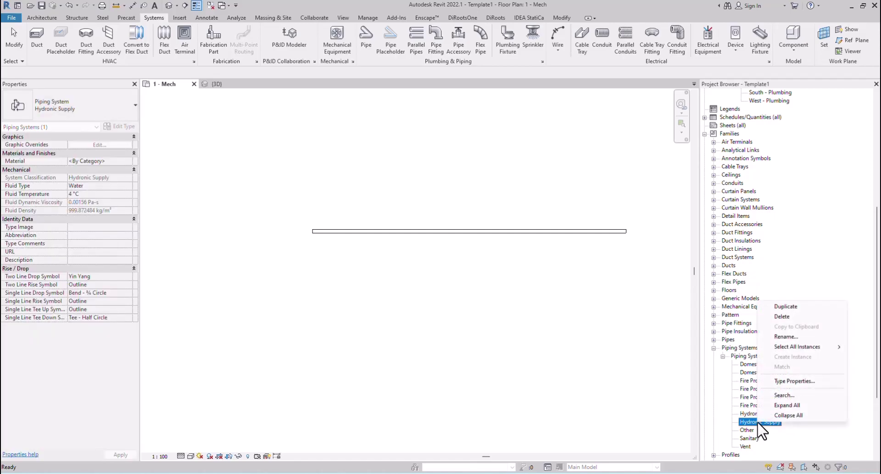
{"action": "left_click", "coordinate": [788, 306]}
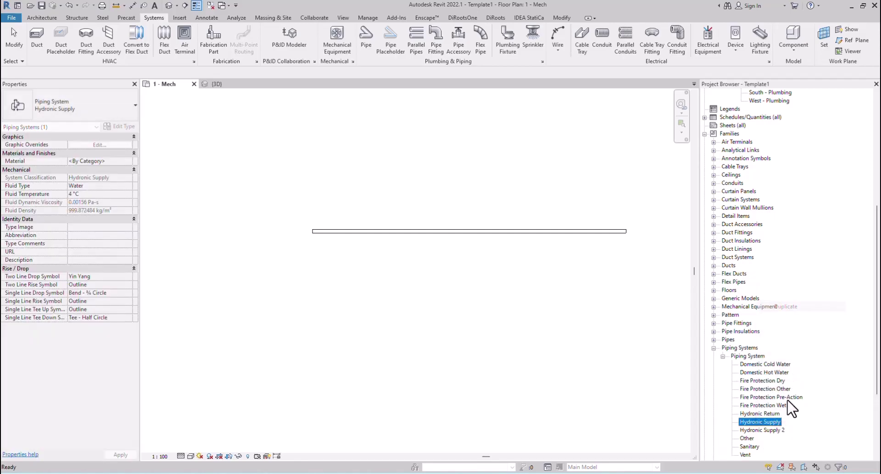
{"action": "left_click", "coordinate": [770, 431]}
{"action": "left_click", "coordinate": [771, 431]}
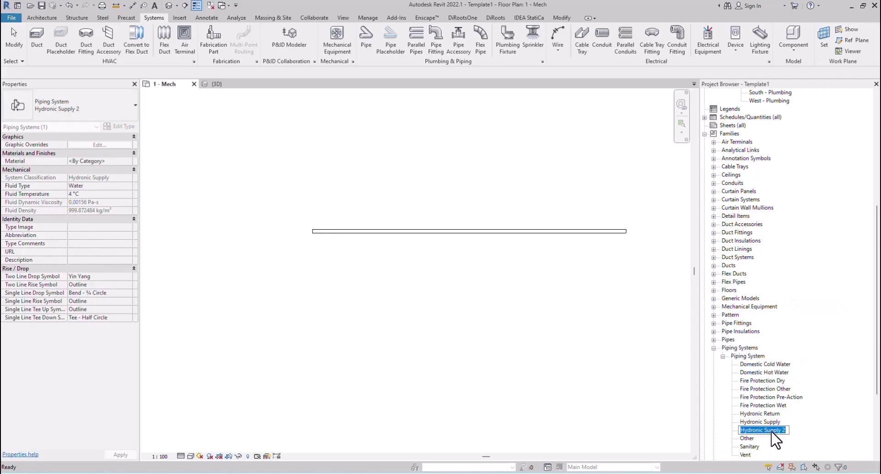
{"action": "type", "text": "Chilled Wate"}
{"action": "left_click_drag", "start_coordinate": [792, 431], "coordinate": [743, 431]}
{"action": "left_click", "coordinate": [575, 401]}
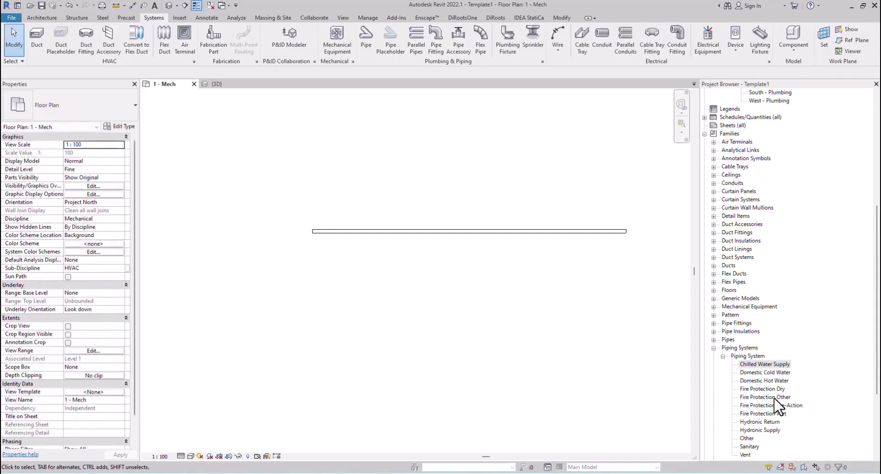
Duplicate Chilled Water Supply and rename the copy Chilled Water Return
{"action": "left_click", "coordinate": [770, 365]}
{"action": "right_click", "coordinate": [770, 365]}
{"action": "left_click", "coordinate": [799, 253]}
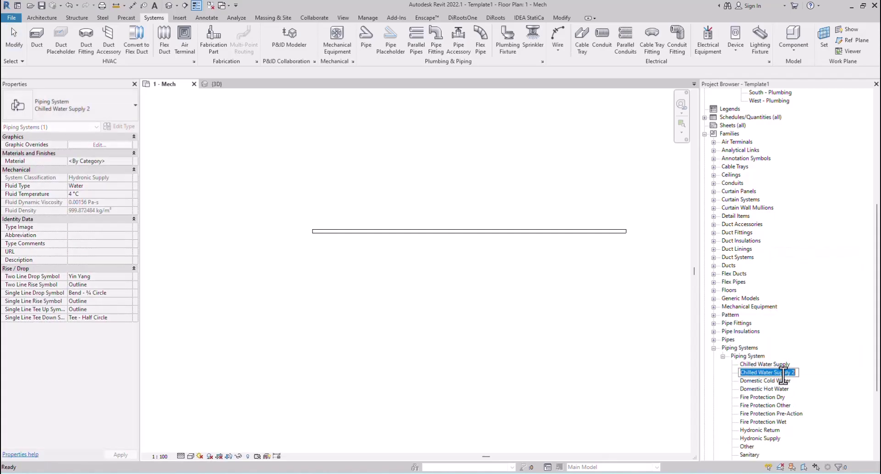
{"action": "left_click_drag", "start_coordinate": [776, 372], "coordinate": [798, 373]}
{"action": "key", "text": "BackSpace"}
{"action": "type", "text": "Return"}
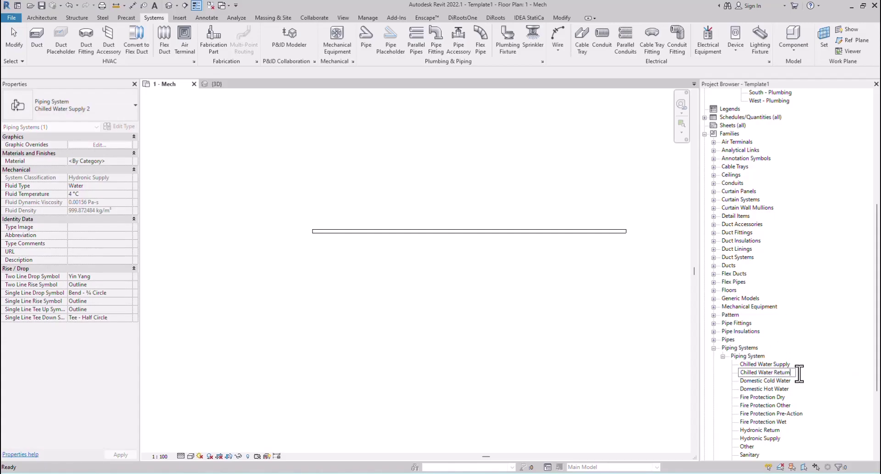
{"action": "key", "text": "Return"}
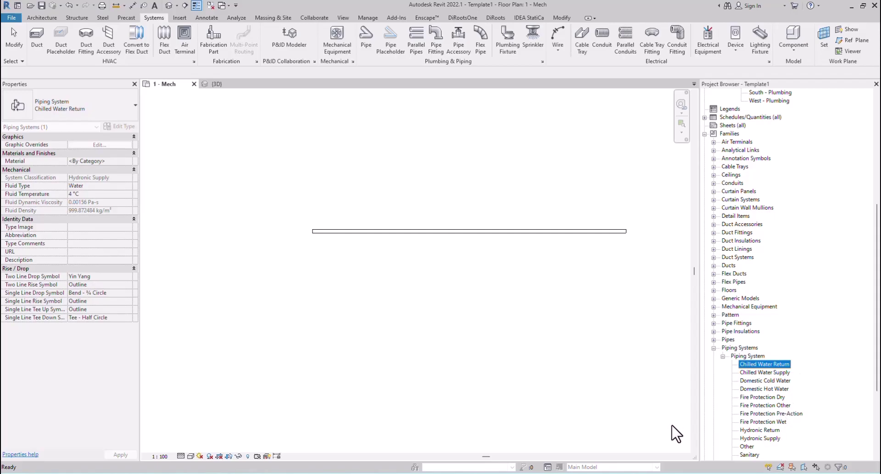
Duplicate Chilled Water Return and begin renaming the copy to Refrigerant Water Supply
{"action": "right_click", "coordinate": [771, 364]}
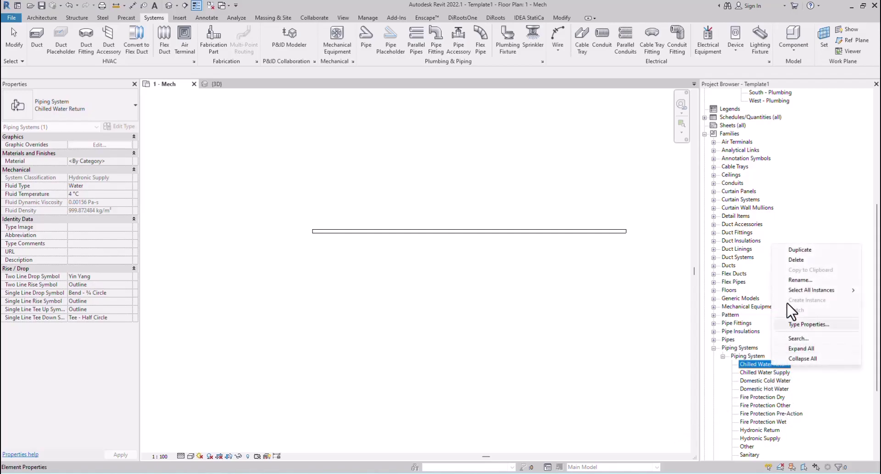
{"action": "left_click", "coordinate": [802, 250]}
{"action": "left_click", "coordinate": [764, 373]}
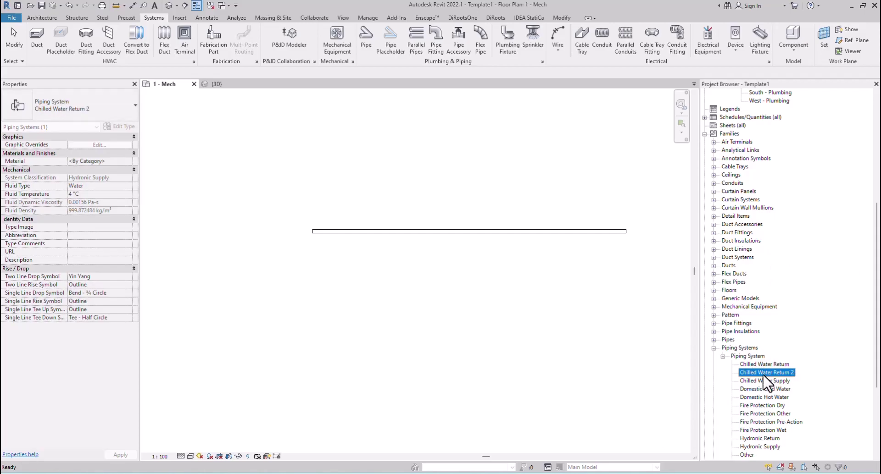
{"action": "left_click", "coordinate": [764, 375]}
{"action": "type", "text": "Refrigerant Water Supply"}
Commit the Refrigerant Water Supply name, then duplicate it as Refrigerant Water Return
{"action": "left_click_drag", "start_coordinate": [803, 373], "coordinate": [738, 373]}
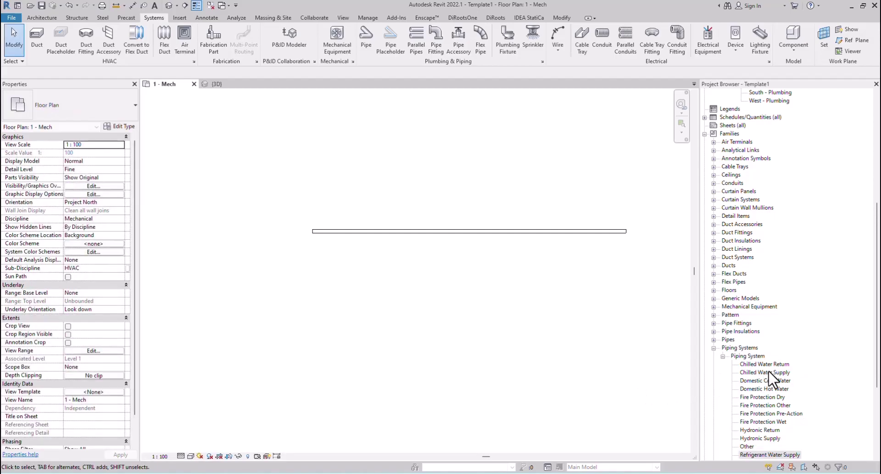
{"action": "left_click", "coordinate": [639, 394]}
{"action": "right_click", "coordinate": [757, 455]}
{"action": "left_click", "coordinate": [794, 345]}
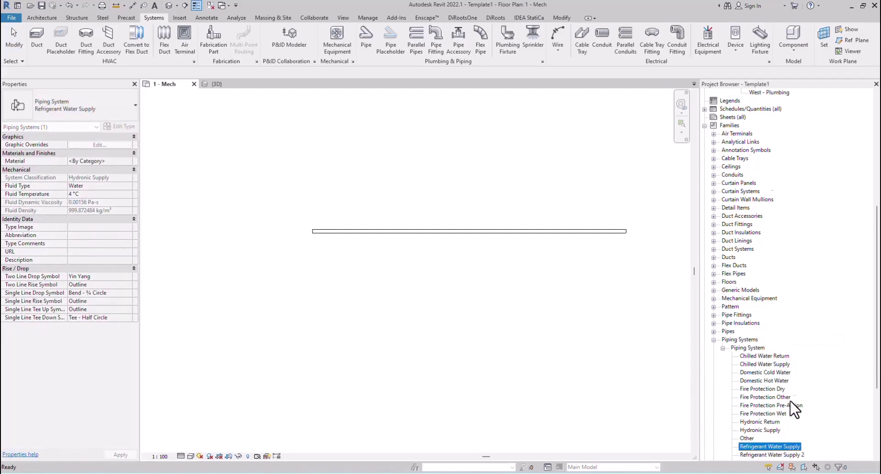
{"action": "left_click", "coordinate": [794, 447]}
{"action": "left_click", "coordinate": [797, 447]}
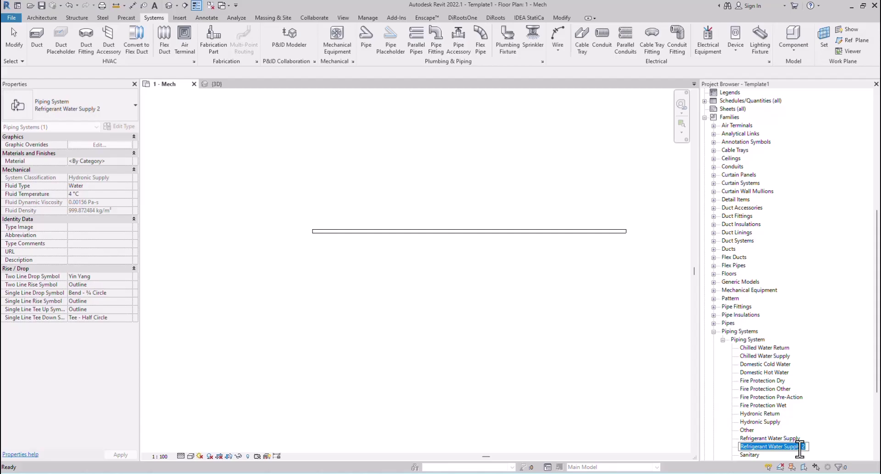
{"action": "key", "text": "End"}
{"action": "key", "text": "BackSpace"}
{"action": "key", "text": "BackSpace"}
{"action": "key", "text": "BackSpace"}
{"action": "key", "text": "BackSpace"}
{"action": "key", "text": "BackSpace"}
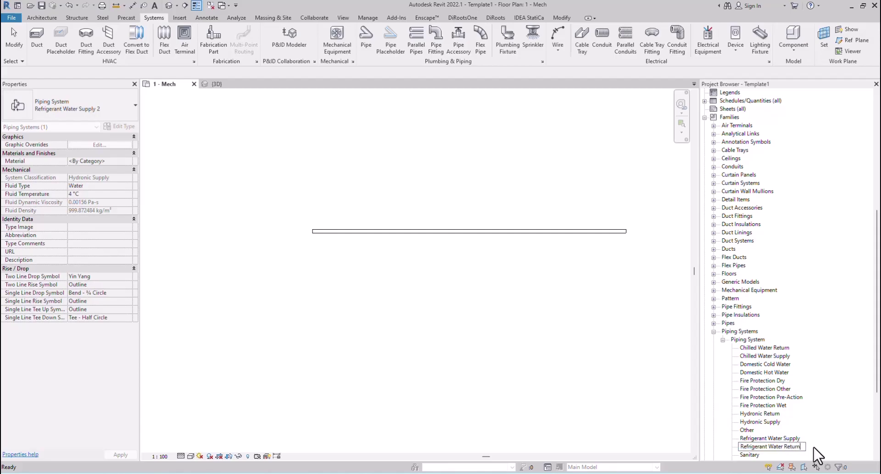
{"action": "key", "text": "Return"}
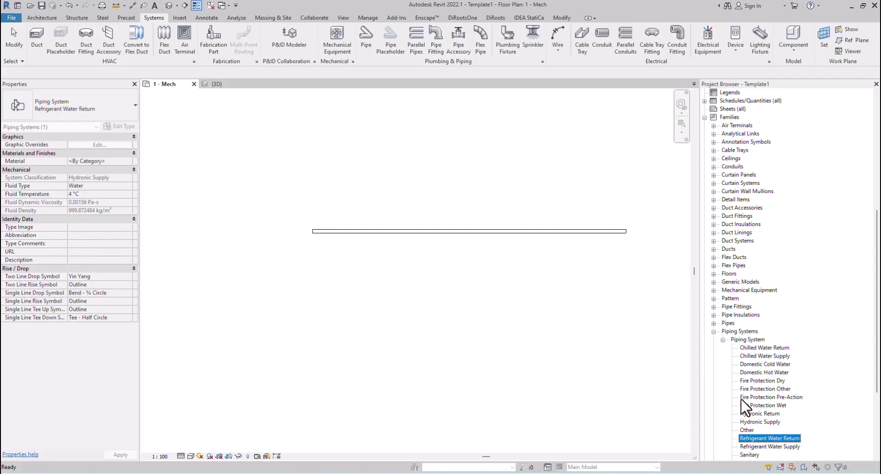
{"action": "left_click", "coordinate": [593, 365]}
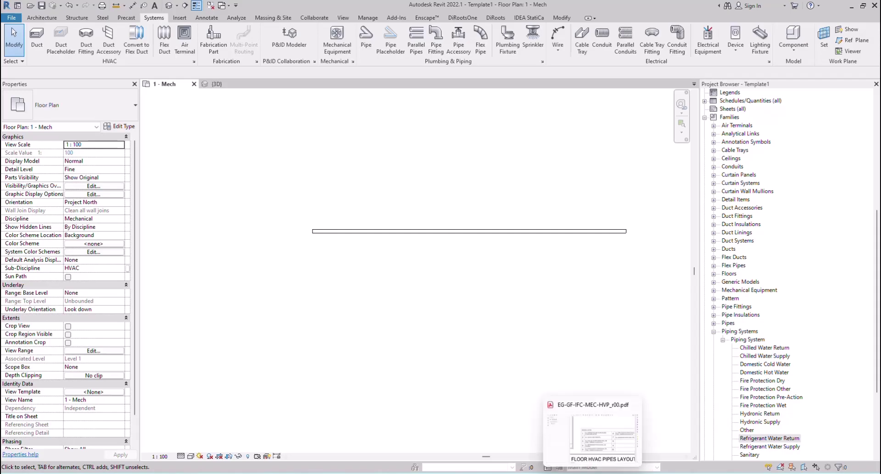
{"action": "left_click", "coordinate": [596, 440]}
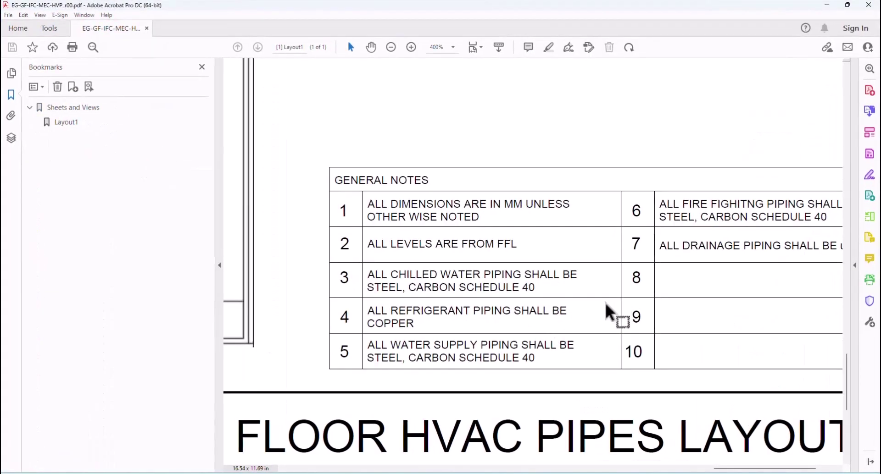
{"action": "scroll", "coordinate": [610, 308], "scroll_direction": "down", "scroll_amount": 5, "text": "ctrl"}
{"action": "scroll", "coordinate": [628, 282], "scroll_direction": "up", "scroll_amount": 4, "text": "ctrl"}
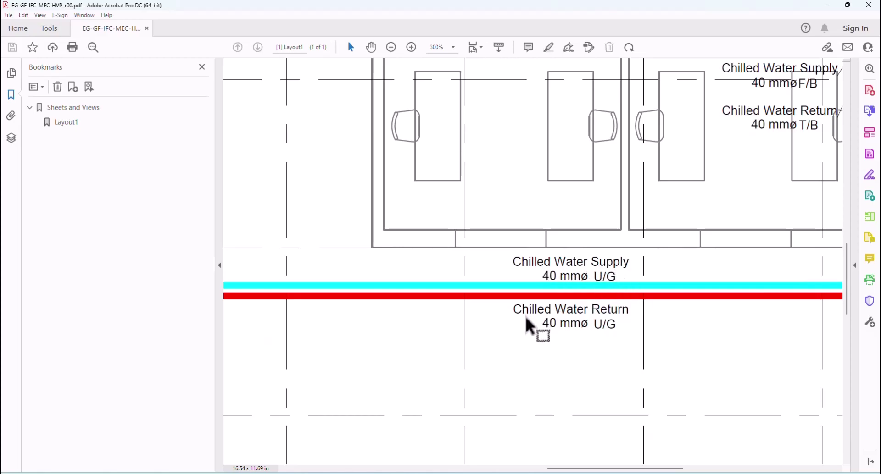
{"action": "scroll", "coordinate": [426, 307], "scroll_direction": "down", "scroll_amount": 1, "text": "ctrl"}
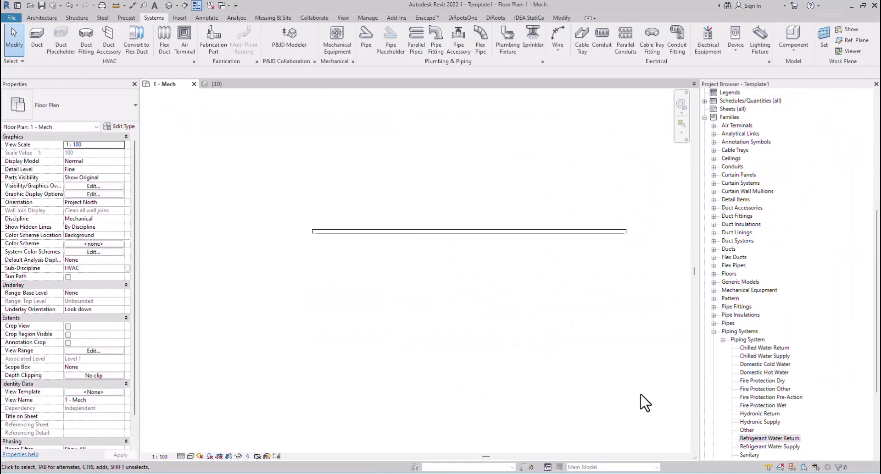
{"action": "scroll", "coordinate": [760, 393], "scroll_direction": "down", "scroll_amount": 3}
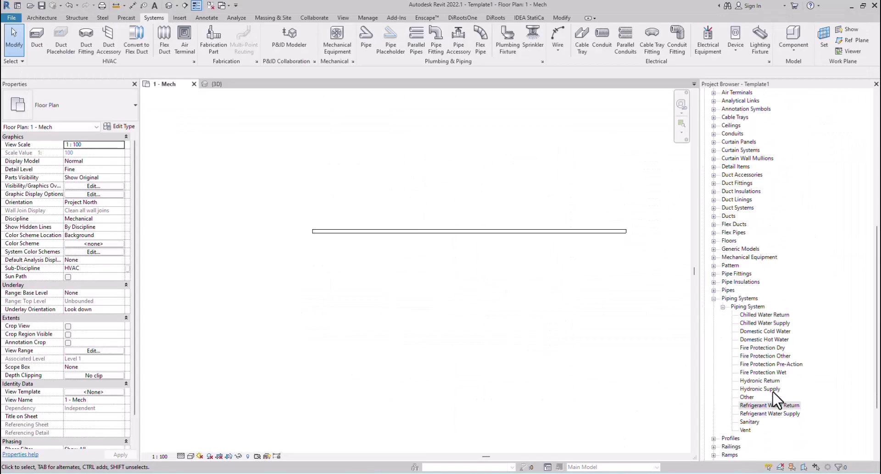
Give the Chilled Water Supply system a Solid line pattern and Cyan colour graphic override
{"action": "left_click", "coordinate": [770, 322]}
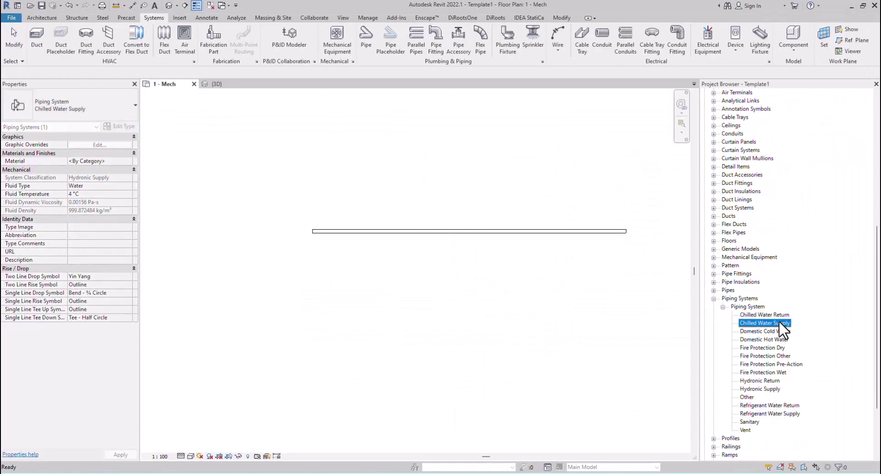
{"action": "double_click", "coordinate": [779, 322]}
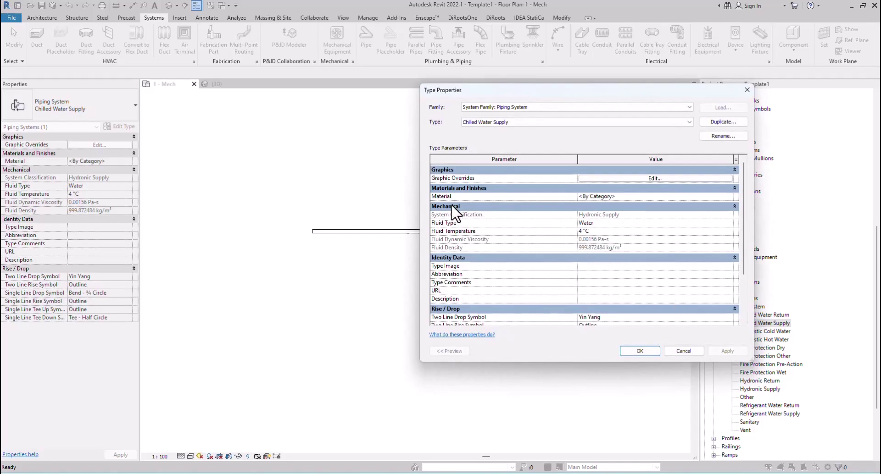
{"action": "left_click", "coordinate": [649, 177]}
{"action": "left_click", "coordinate": [571, 208]}
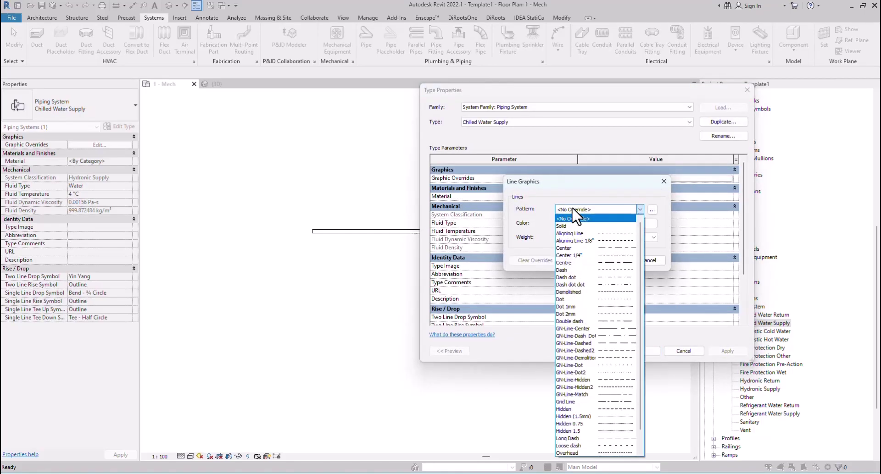
{"action": "left_click", "coordinate": [574, 223]}
{"action": "left_click", "coordinate": [579, 224]}
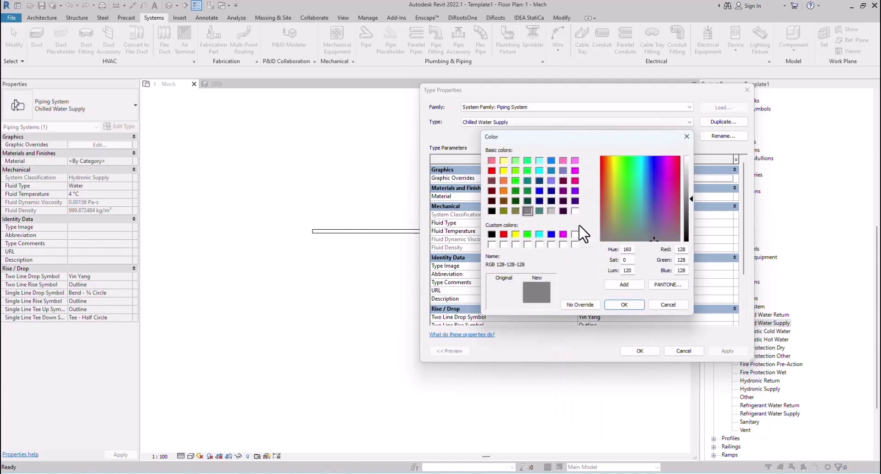
{"action": "left_click", "coordinate": [539, 235]}
{"action": "left_click", "coordinate": [618, 305]}
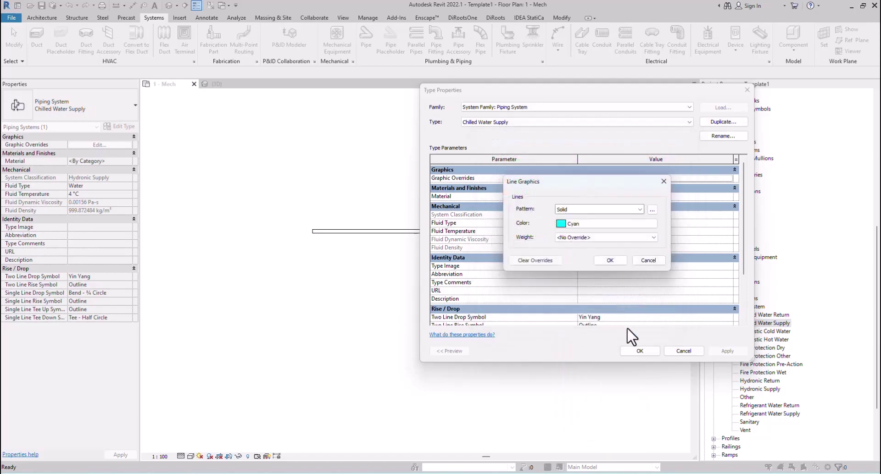
{"action": "left_click", "coordinate": [611, 258]}
{"action": "left_click", "coordinate": [644, 351]}
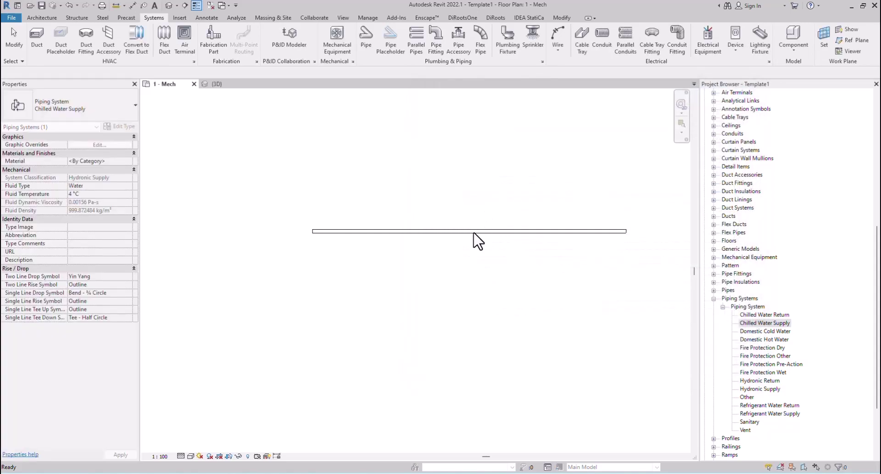
Assign the test pipe to the Chilled Water Supply system so it shows cyan
{"action": "left_click", "coordinate": [471, 232]}
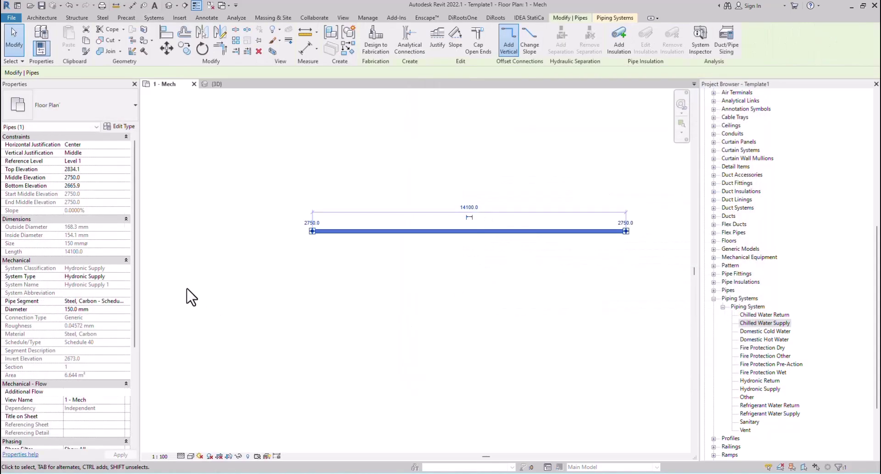
{"action": "left_click", "coordinate": [118, 276]}
{"action": "left_click", "coordinate": [120, 276]}
{"action": "scroll", "coordinate": [99, 306], "scroll_direction": "down", "scroll_amount": 2}
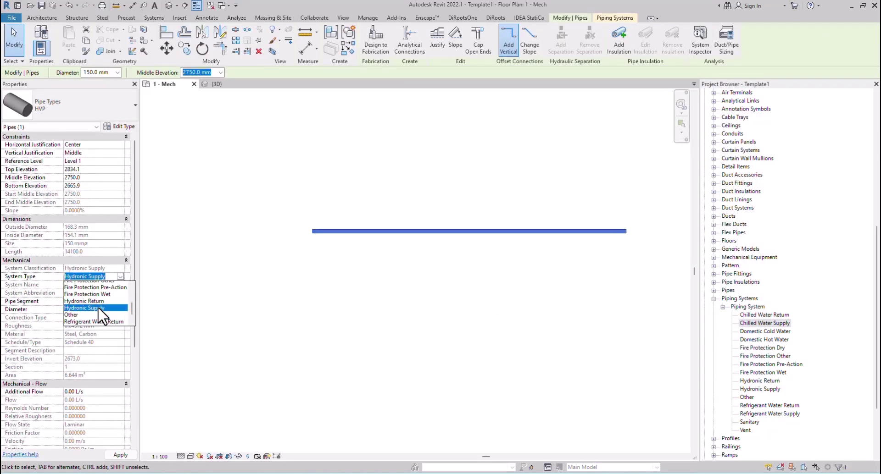
{"action": "scroll", "coordinate": [100, 305], "scroll_direction": "up", "scroll_amount": 2}
{"action": "scroll", "coordinate": [101, 307], "scroll_direction": "up", "scroll_amount": 2}
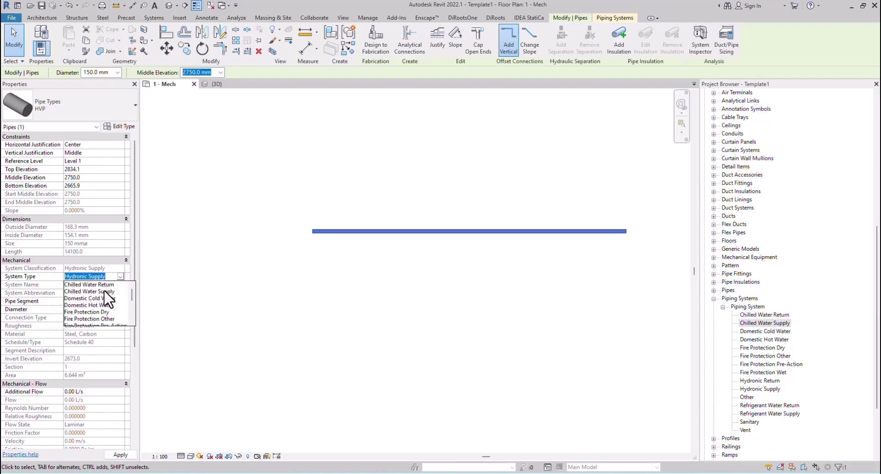
{"action": "left_click", "coordinate": [105, 292]}
{"action": "left_click", "coordinate": [387, 277]}
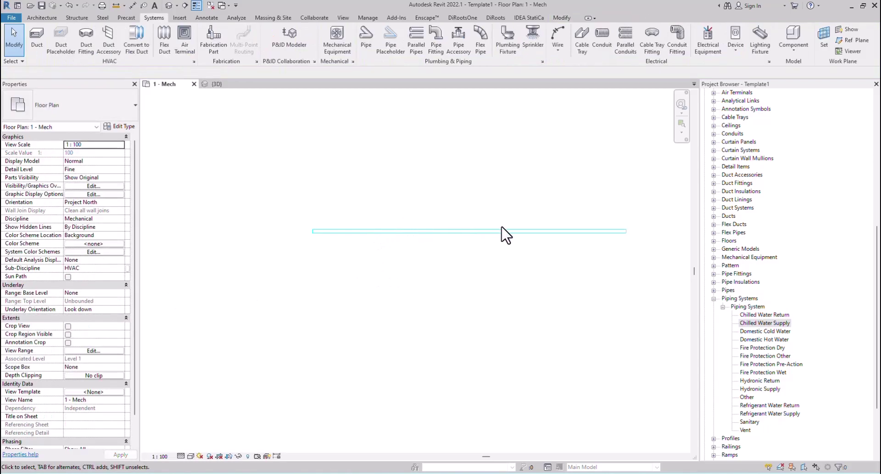
{"action": "left_click", "coordinate": [482, 231]}
{"action": "left_click", "coordinate": [184, 48]}
Place multiple copies of the cyan pipe stacked below the original from one base point
{"action": "left_click", "coordinate": [225, 202]}
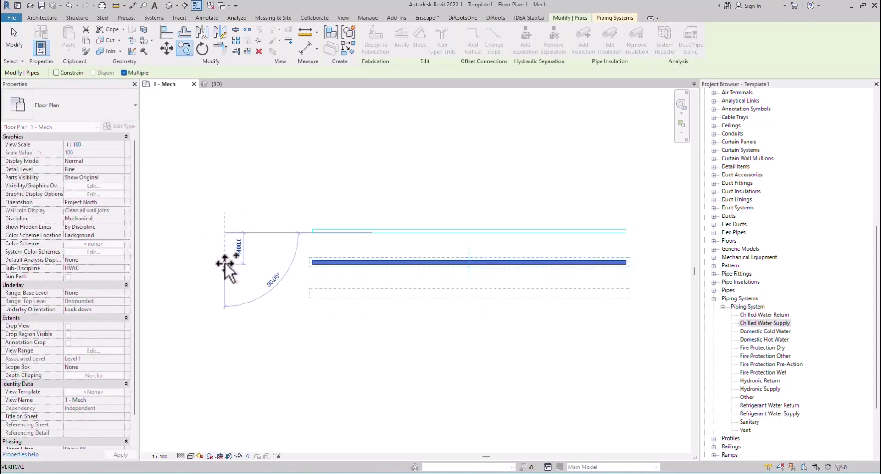
{"action": "left_click", "coordinate": [229, 285]}
{"action": "left_click", "coordinate": [223, 306]}
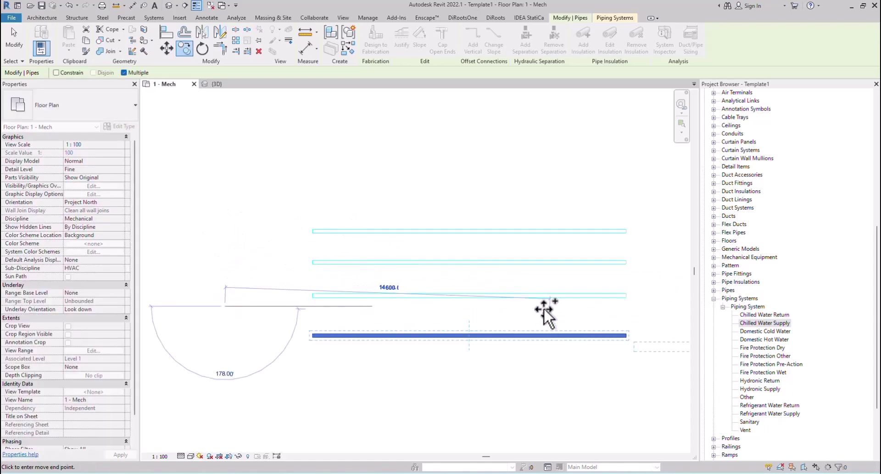
{"action": "key", "text": "Escape"}
{"action": "key", "text": "Escape"}
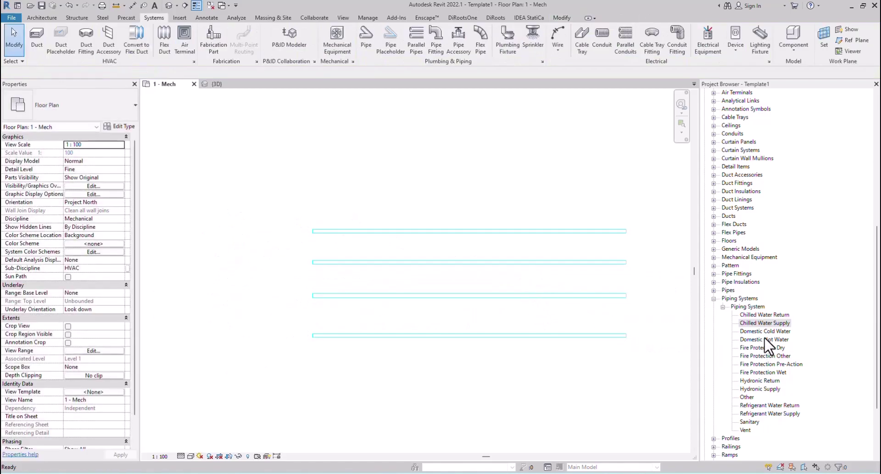
Make the Chilled Water Return system draw with solid red lines
{"action": "double_click", "coordinate": [772, 315]}
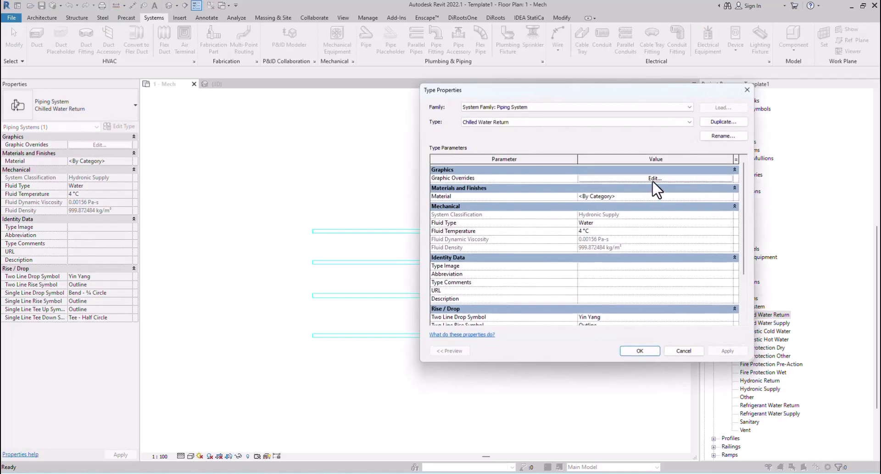
{"action": "left_click", "coordinate": [638, 178]}
{"action": "left_click", "coordinate": [580, 209]}
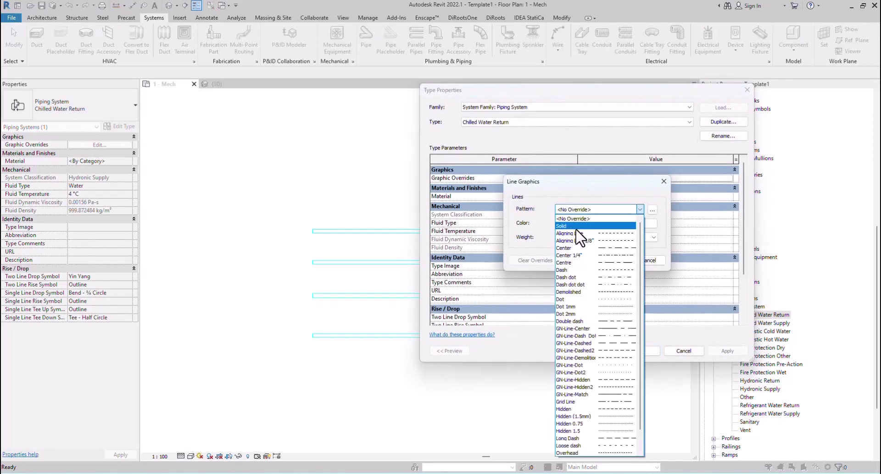
{"action": "left_click", "coordinate": [576, 229]}
{"action": "left_click", "coordinate": [573, 224]}
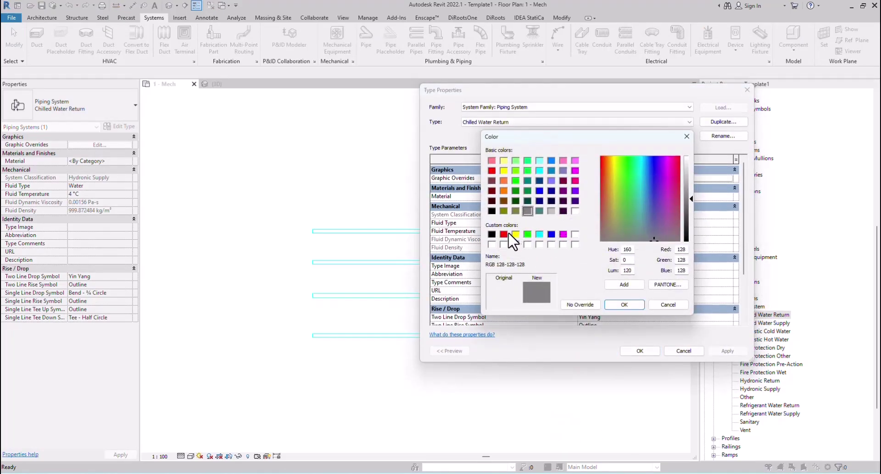
{"action": "left_click", "coordinate": [504, 234]}
{"action": "left_click", "coordinate": [632, 306]}
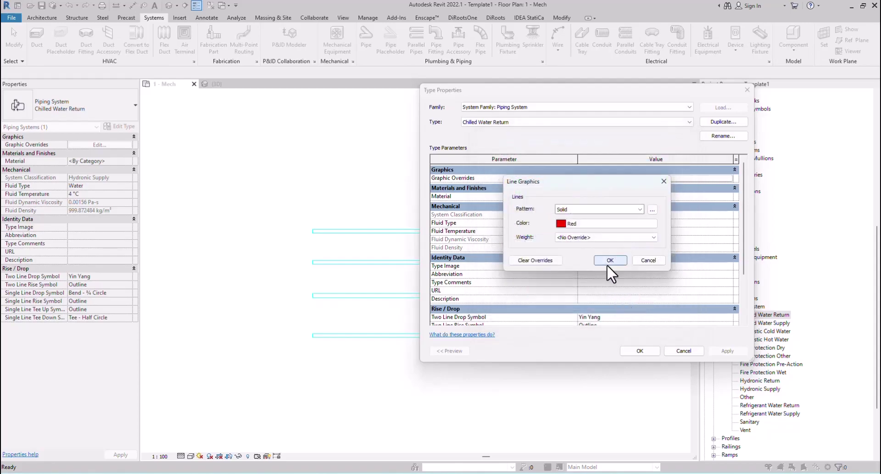
{"action": "left_click", "coordinate": [607, 264]}
{"action": "left_click", "coordinate": [629, 349]}
{"action": "left_click", "coordinate": [407, 265]}
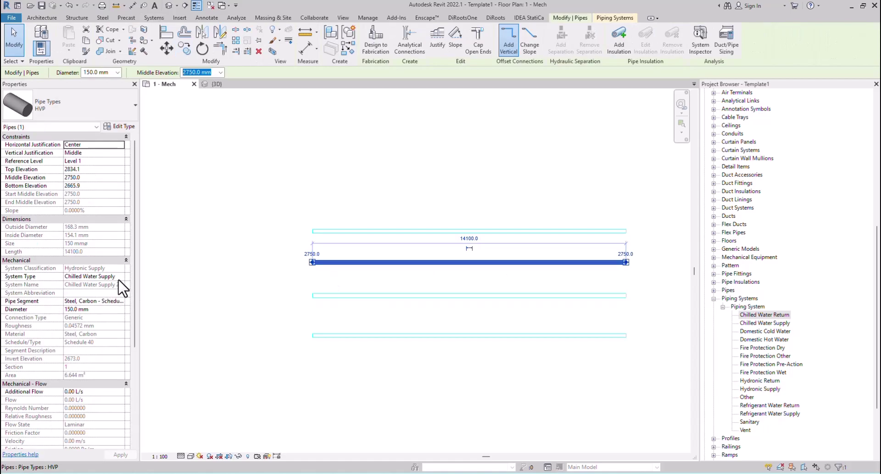
Set the second pipe to Chilled Water Return and give the third and bottom pipes Refrigerant Water system types
{"action": "left_click", "coordinate": [120, 276]}
{"action": "left_click", "coordinate": [98, 284]}
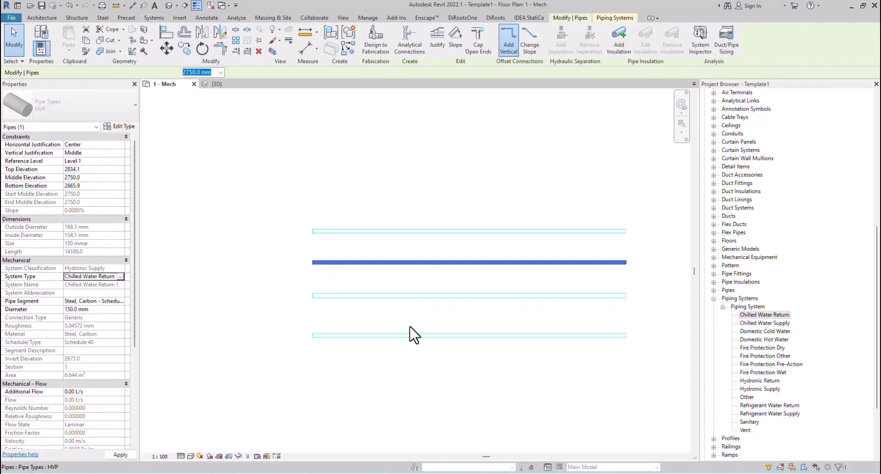
{"action": "left_click", "coordinate": [463, 274]}
{"action": "left_click", "coordinate": [466, 296]}
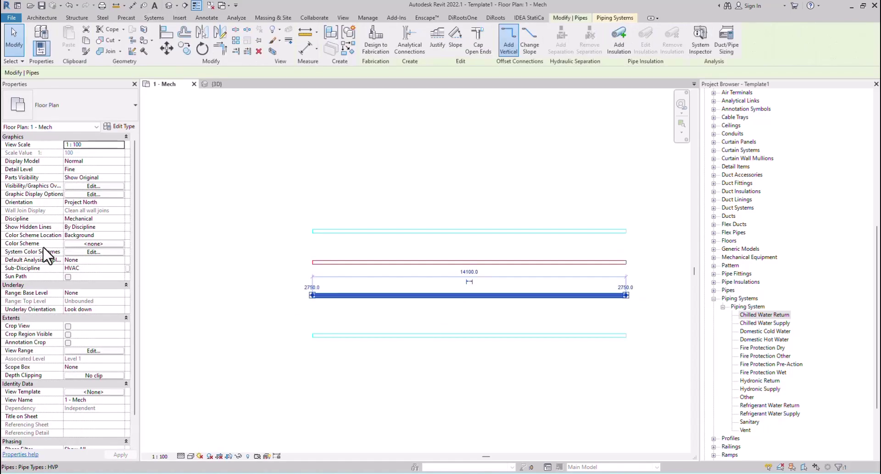
{"action": "left_click", "coordinate": [120, 277]}
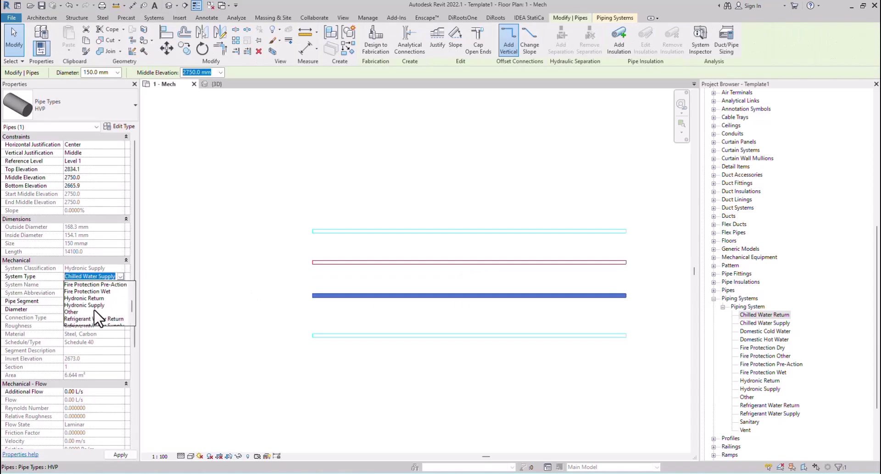
{"action": "left_click", "coordinate": [104, 321]}
{"action": "left_click", "coordinate": [336, 316]}
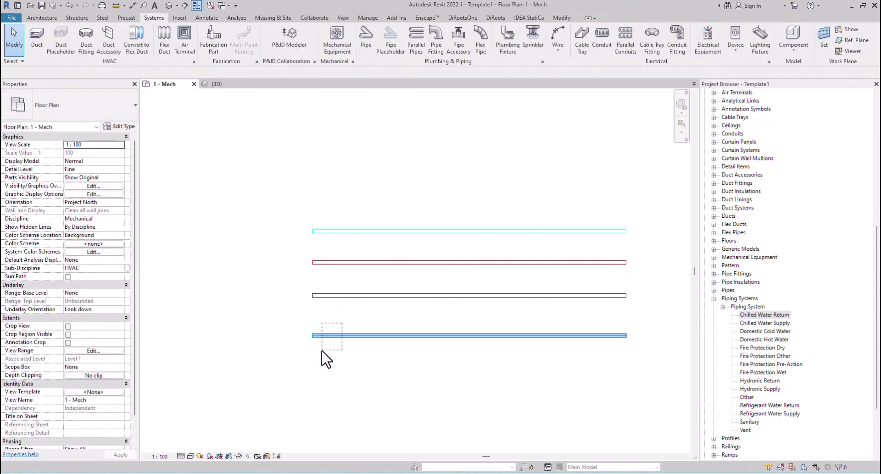
{"action": "key", "text": "ctrl+Left"}
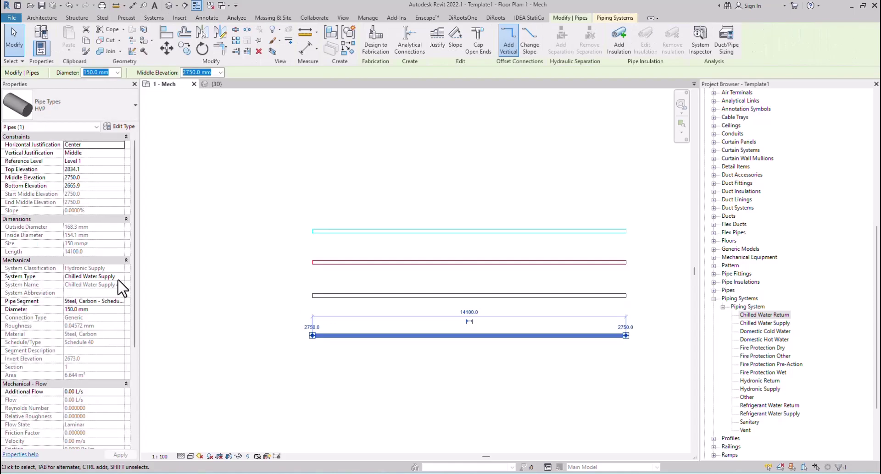
{"action": "left_click", "coordinate": [118, 277]}
{"action": "scroll", "coordinate": [98, 305], "scroll_direction": "down", "scroll_amount": 4}
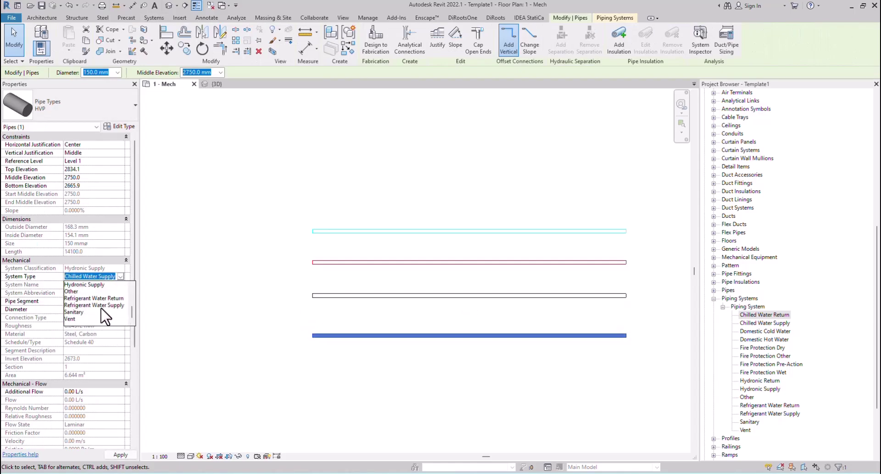
{"action": "left_click", "coordinate": [101, 310]}
{"action": "left_click", "coordinate": [482, 374]}
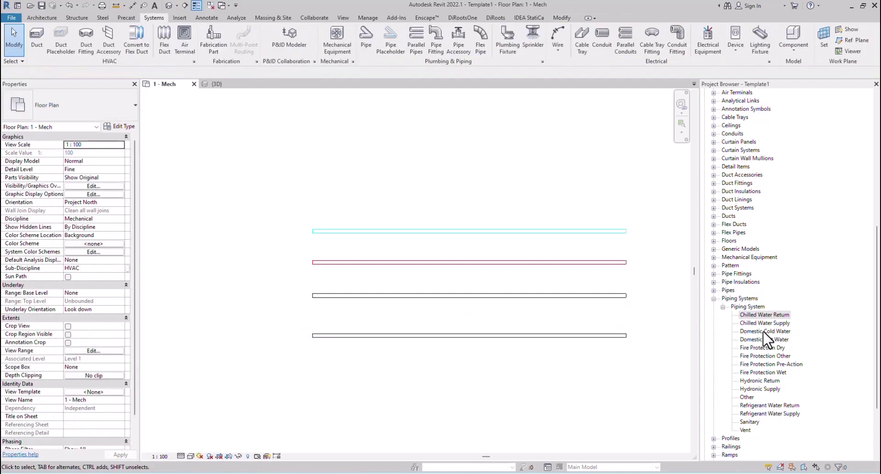
Give Refrigerant Water Return solid orange lines (RGB 255-128-000)
{"action": "double_click", "coordinate": [770, 405]}
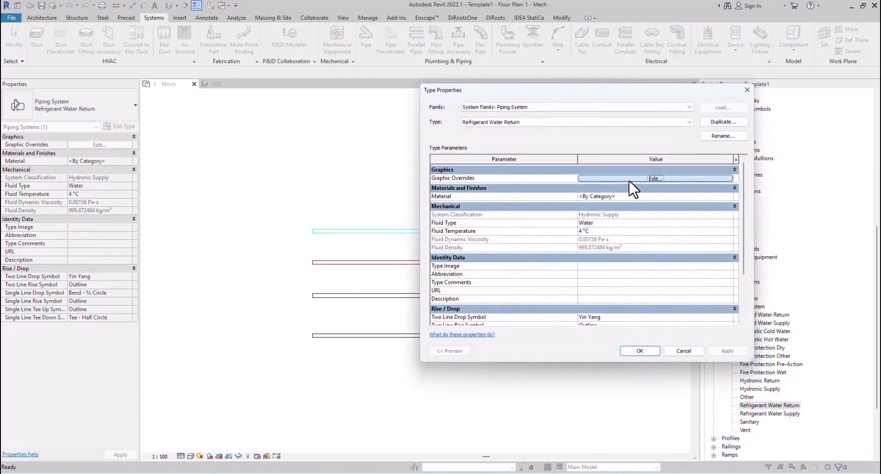
{"action": "left_click", "coordinate": [629, 180]}
{"action": "left_click", "coordinate": [606, 209]}
{"action": "left_click", "coordinate": [614, 223]}
{"action": "left_click", "coordinate": [591, 225]}
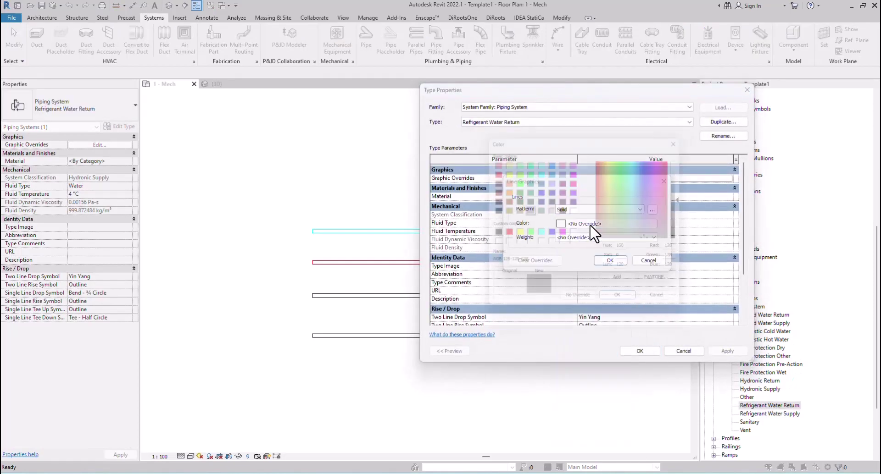
{"action": "left_click", "coordinate": [504, 192]}
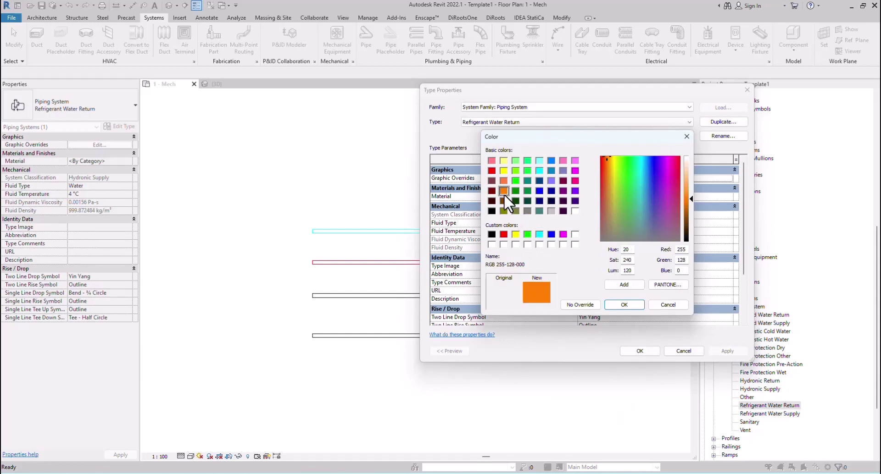
{"action": "left_click", "coordinate": [625, 305]}
{"action": "left_click", "coordinate": [616, 261]}
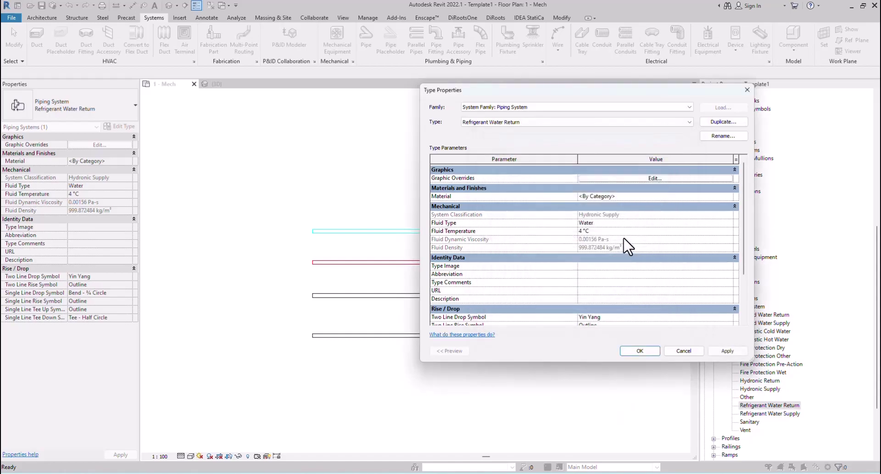
{"action": "left_click", "coordinate": [638, 351]}
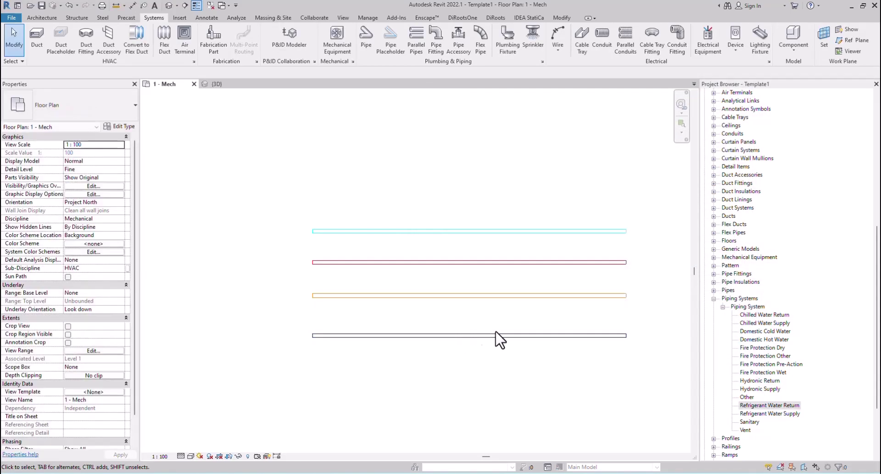
{"action": "left_click", "coordinate": [495, 336]}
Give Refrigerant Water Supply the same solid orange lines (RGB 255-128-000)
{"action": "double_click", "coordinate": [761, 414]}
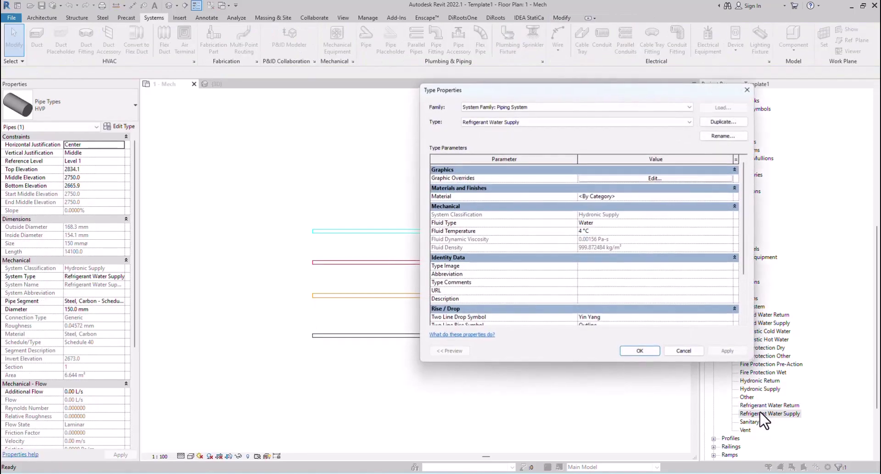
{"action": "left_click", "coordinate": [643, 178]}
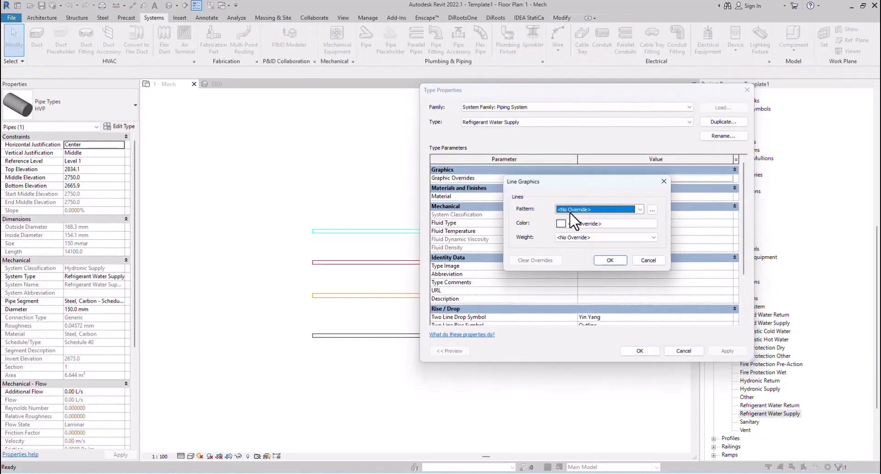
{"action": "left_click", "coordinate": [569, 213]}
{"action": "left_click", "coordinate": [588, 233]}
{"action": "left_click", "coordinate": [580, 225]}
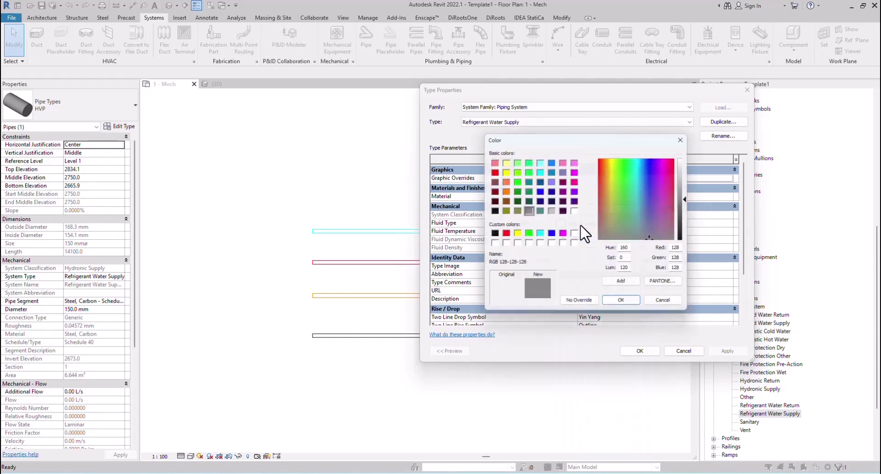
{"action": "left_click", "coordinate": [503, 191]}
{"action": "left_click", "coordinate": [624, 305]}
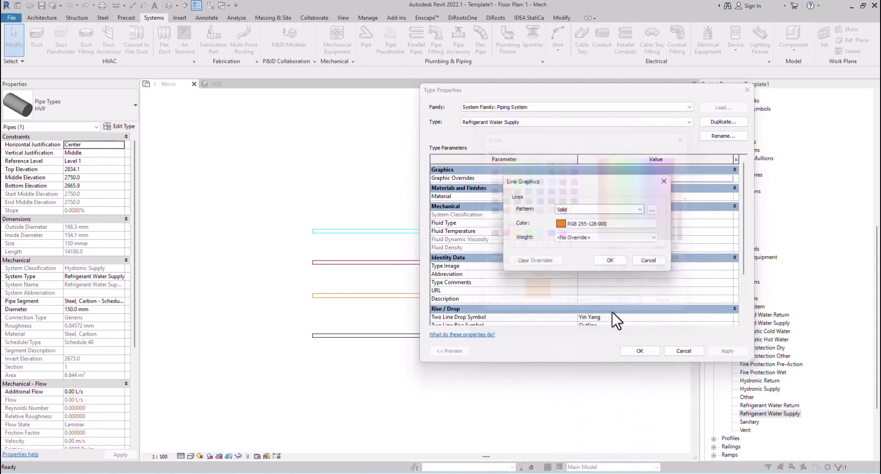
{"action": "left_click", "coordinate": [613, 262]}
{"action": "left_click", "coordinate": [637, 351]}
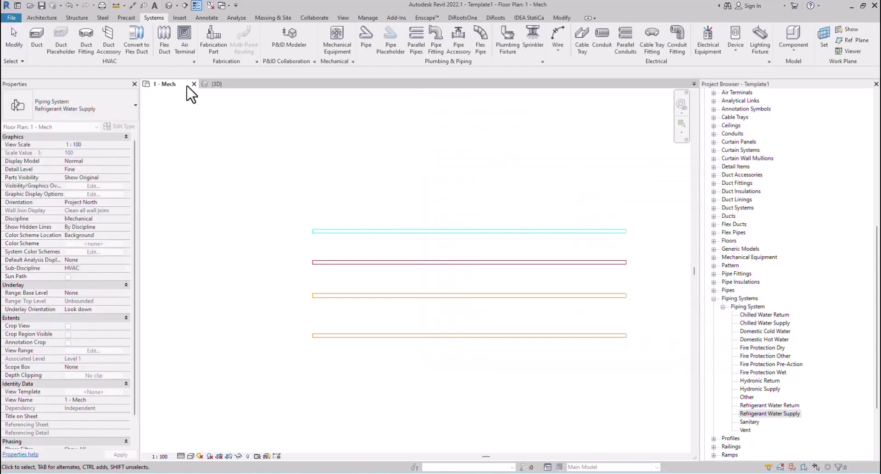
{"action": "left_click", "coordinate": [191, 93]}
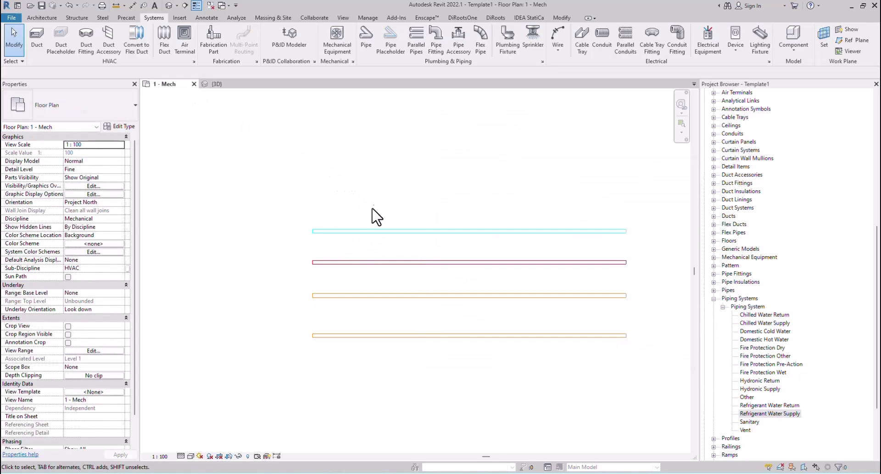
{"action": "left_click", "coordinate": [364, 232]}
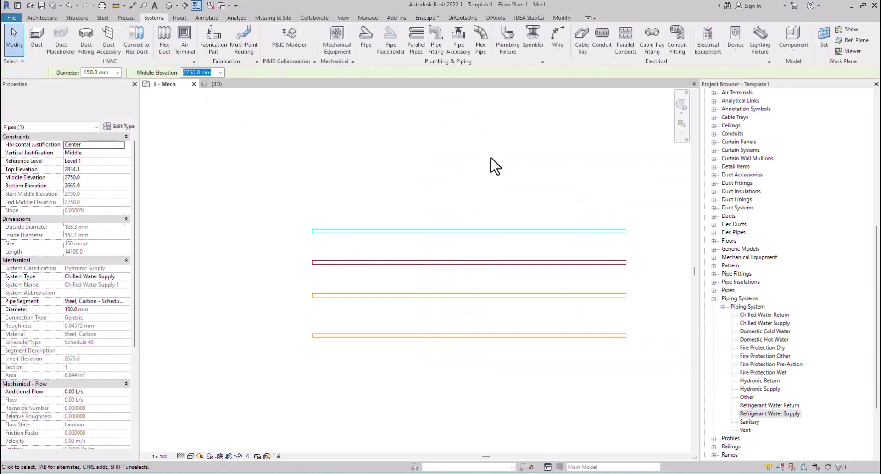
{"action": "key", "text": "Escape"}
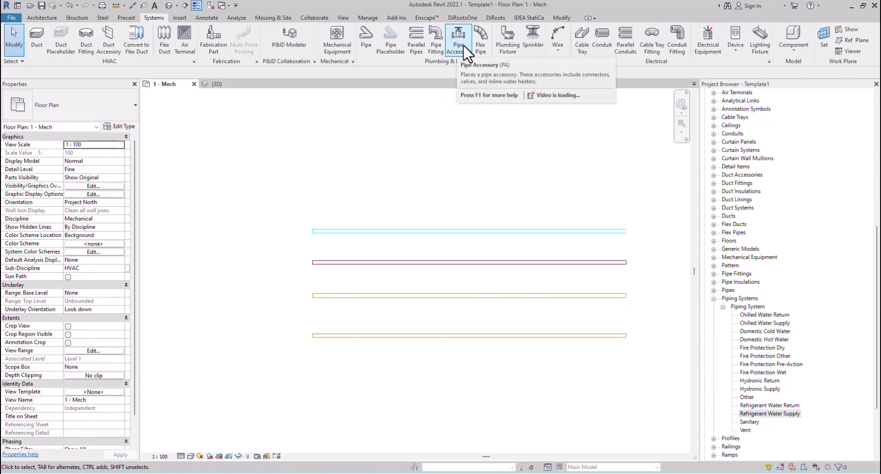
Browse FILES > 02-Library > 00-MECH > 03-Pipe > 01-Pipe Fittings > 02-Copper A and take its six fitting families
{"action": "left_click", "coordinate": [450, 428]}
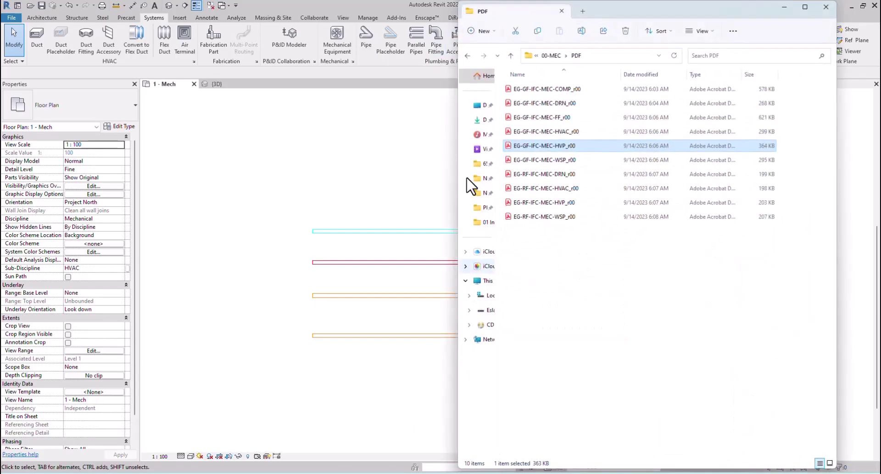
{"action": "left_click", "coordinate": [550, 55]}
{"action": "left_click", "coordinate": [580, 56]}
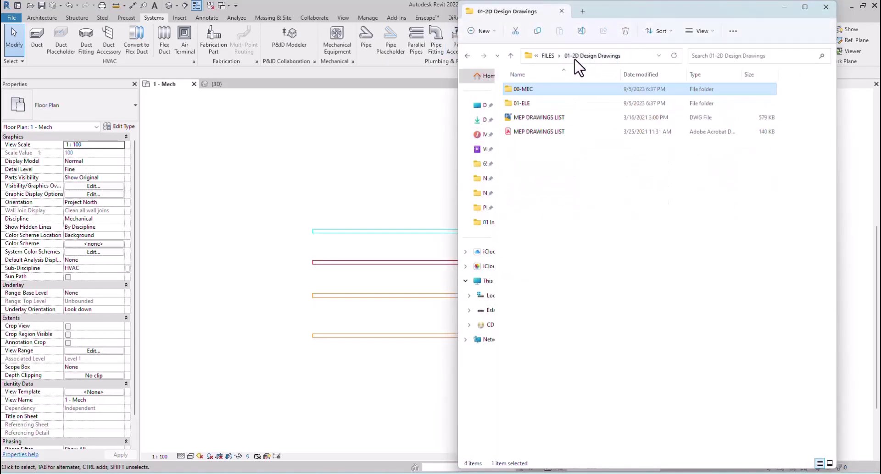
{"action": "left_click", "coordinate": [554, 56]}
{"action": "double_click", "coordinate": [530, 119]}
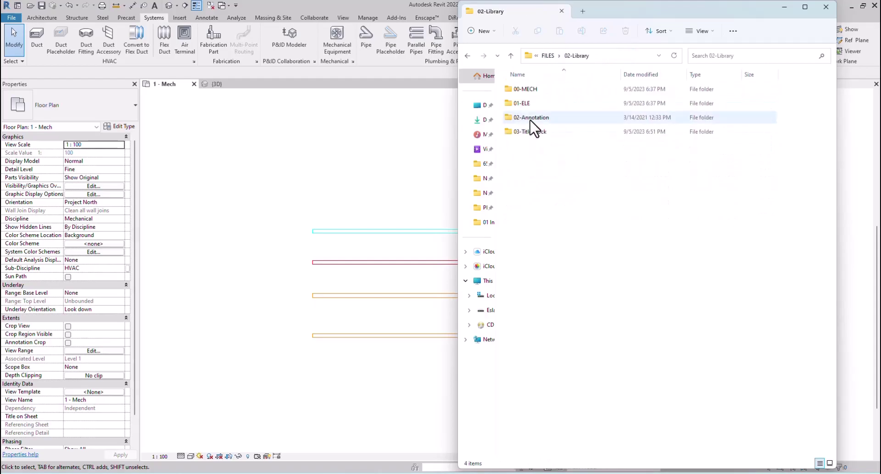
{"action": "double_click", "coordinate": [539, 92]}
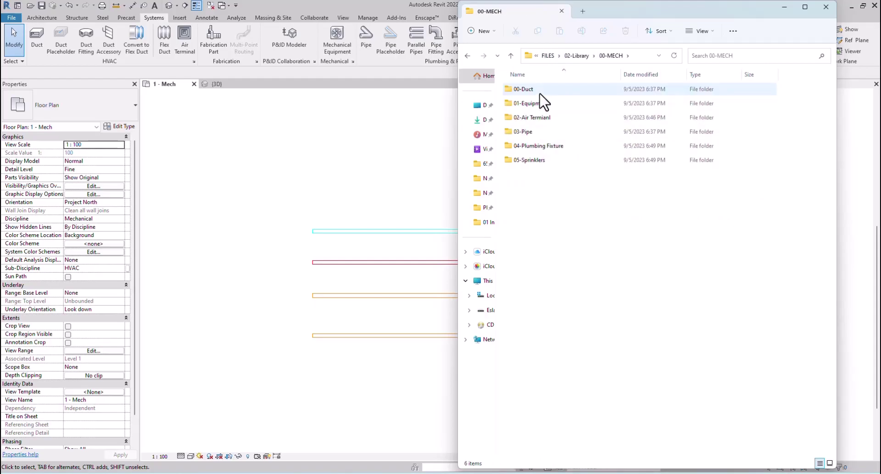
{"action": "double_click", "coordinate": [532, 134]}
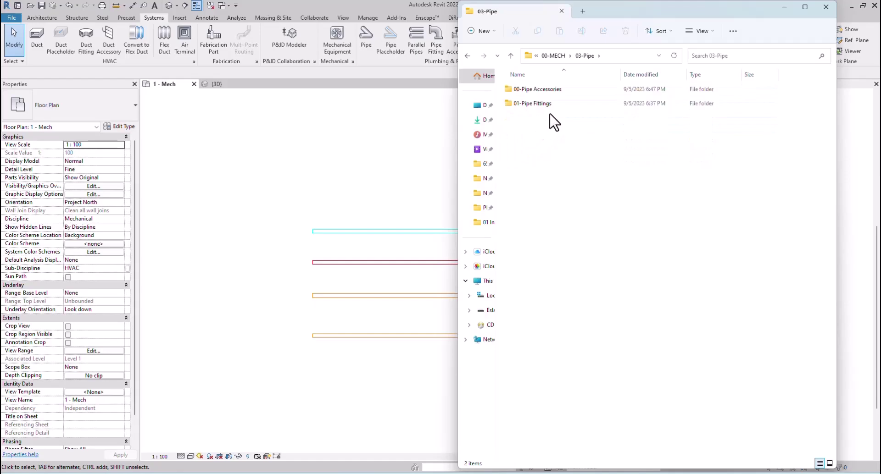
{"action": "double_click", "coordinate": [545, 103]}
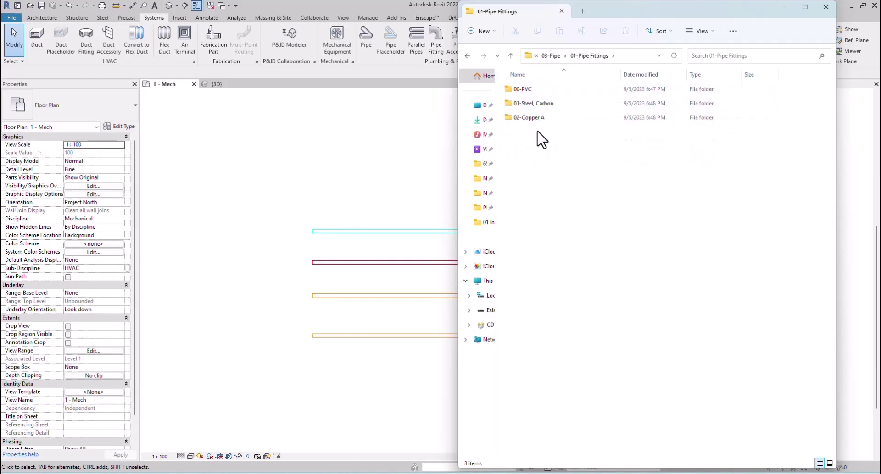
{"action": "double_click", "coordinate": [541, 117]}
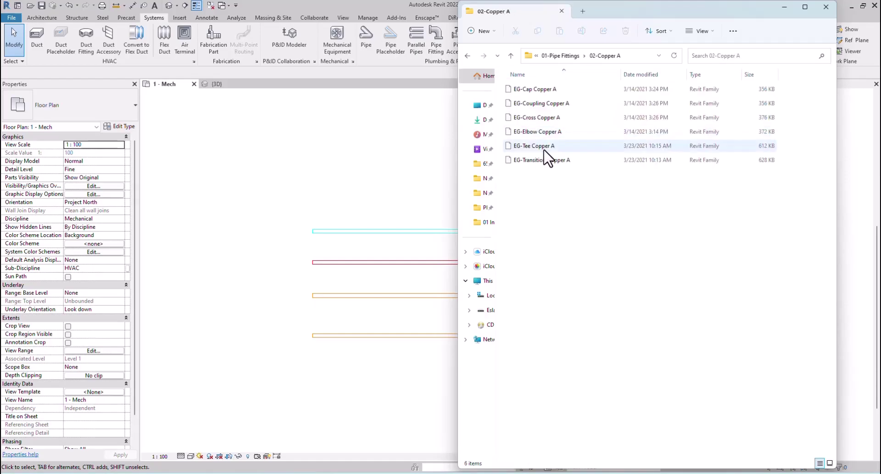
{"action": "mouse_move", "coordinate": [548, 178]}
{"action": "left_mouse_down"}
{"action": "mouse_move", "coordinate": [519, 79]}
{"action": "mouse_move", "coordinate": [348, 165]}
{"action": "left_mouse_up"}
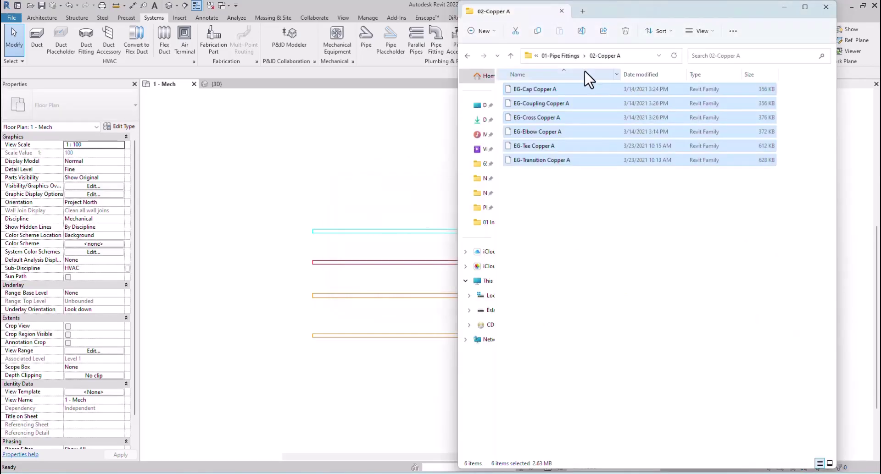
Load the six 01-Steel, Carbon fitting families into the Revit project
{"action": "left_click", "coordinate": [562, 57]}
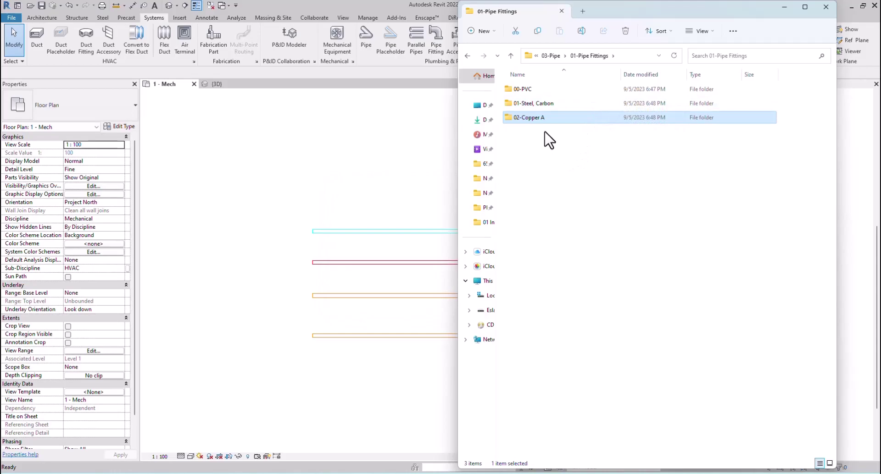
{"action": "double_click", "coordinate": [538, 103]}
{"action": "left_click_drag", "start_coordinate": [541, 183], "coordinate": [521, 87]}
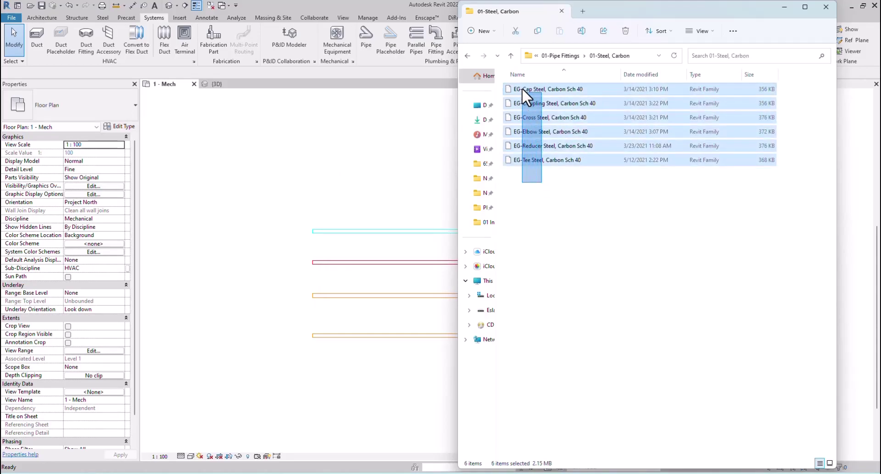
{"action": "left_click_drag", "start_coordinate": [337, 166], "coordinate": [348, 159]}
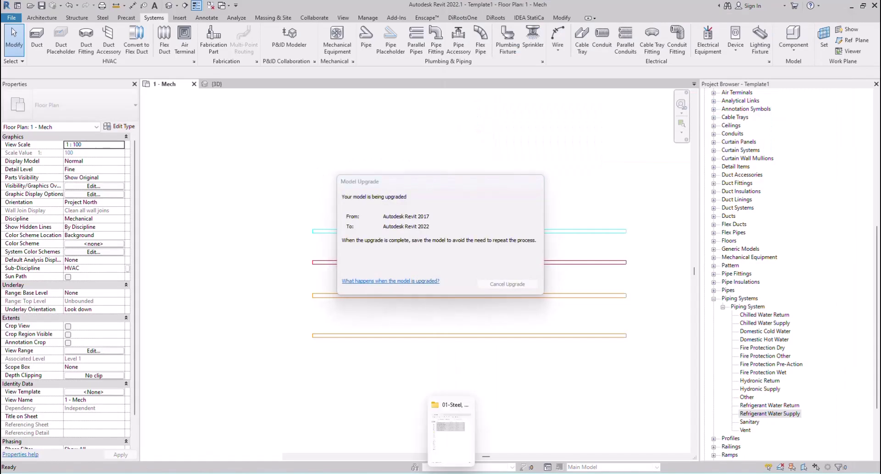
Load the 00-PVC fitting families into the Revit project
{"action": "left_click", "coordinate": [452, 427]}
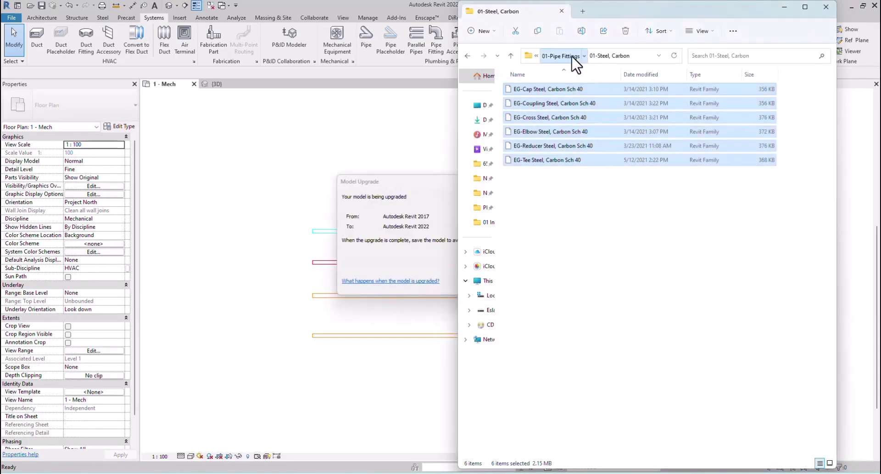
{"action": "left_click", "coordinate": [561, 56]}
{"action": "left_click", "coordinate": [526, 88]}
{"action": "double_click", "coordinate": [527, 88]}
{"action": "mouse_move", "coordinate": [564, 208]}
{"action": "left_mouse_down"}
{"action": "mouse_move", "coordinate": [537, 94]}
{"action": "mouse_move", "coordinate": [334, 201]}
{"action": "mouse_move", "coordinate": [364, 187]}
{"action": "left_mouse_up"}
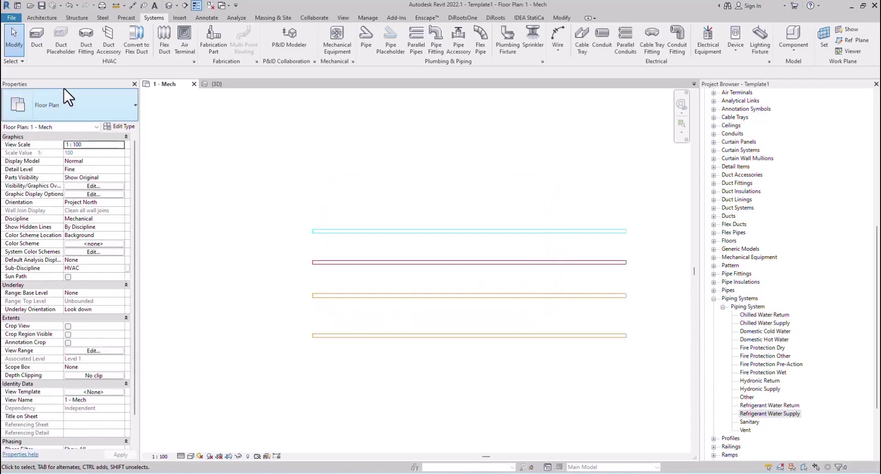
In the enlarged HVP routing preferences, set the first elbow row to EG-Elbow Copper A: Standard
{"action": "left_click", "coordinate": [527, 214]}
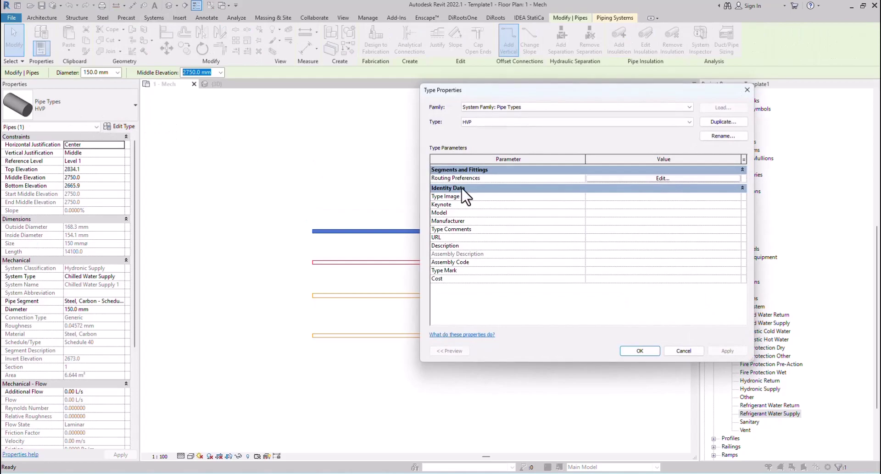
{"action": "left_click", "coordinate": [636, 179]}
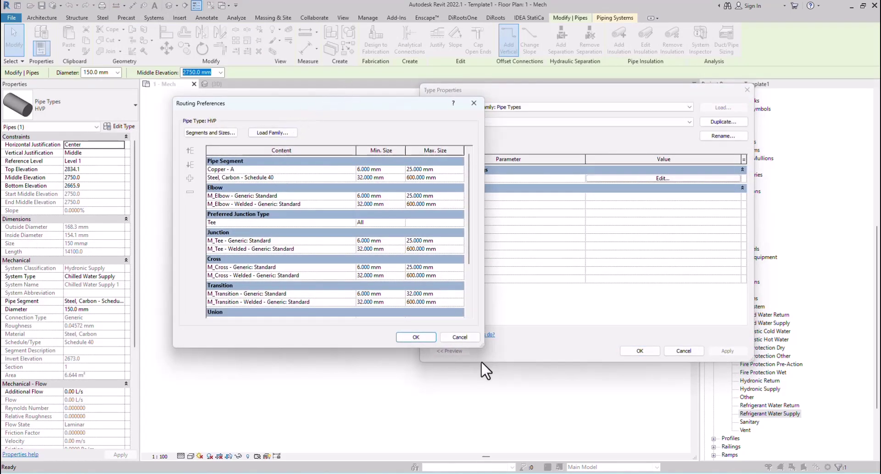
{"action": "left_click_drag", "start_coordinate": [480, 345], "coordinate": [576, 419]}
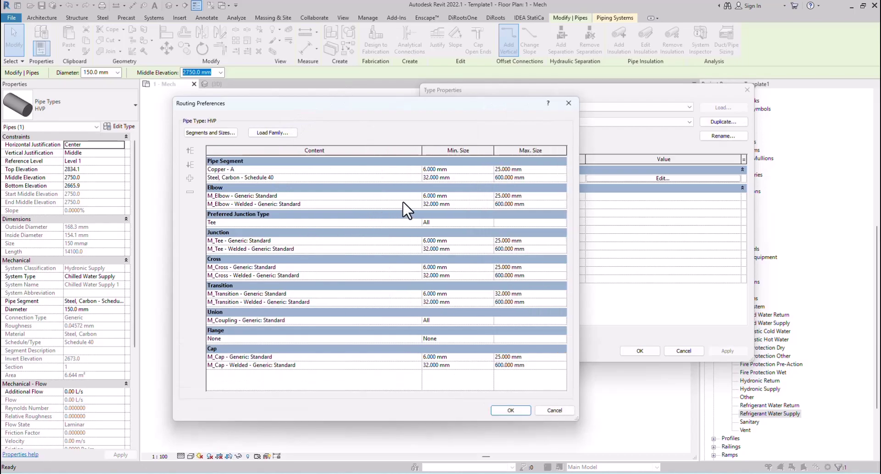
{"action": "left_click", "coordinate": [415, 196]}
{"action": "left_click", "coordinate": [417, 195]}
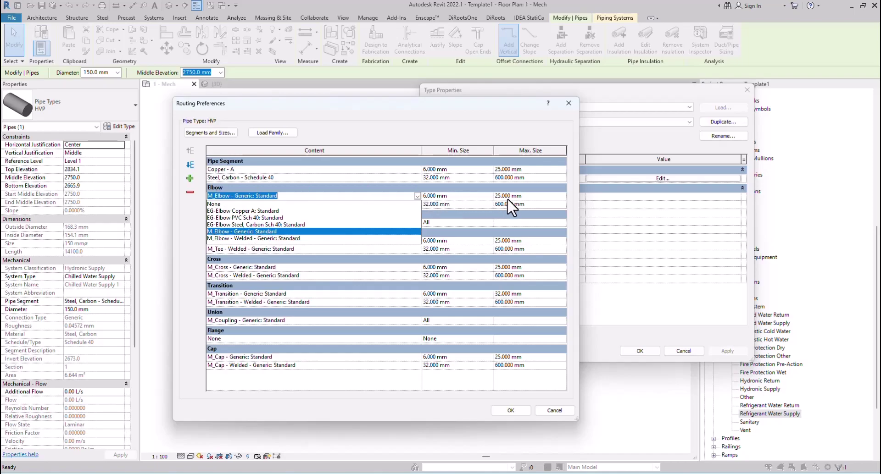
{"action": "left_click", "coordinate": [251, 211]}
{"action": "left_click", "coordinate": [417, 204]}
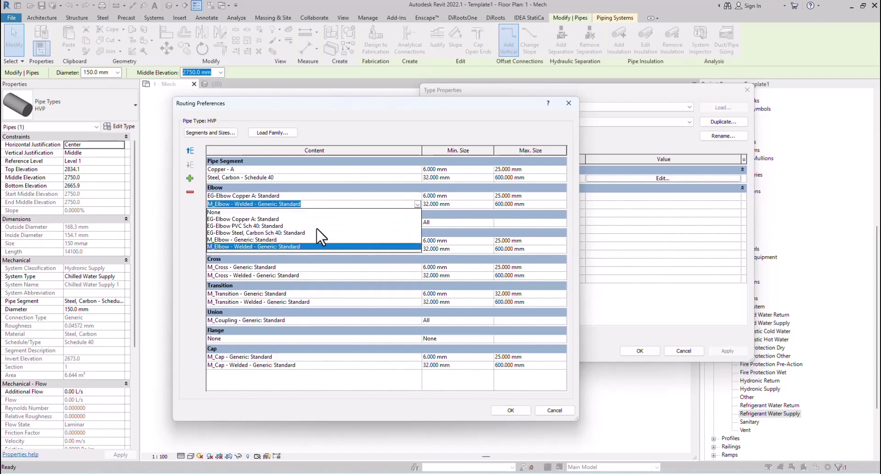
Use EG-Elbow Steel, Carbon Sch 40 for large elbows and EG-Tee Copper A / Steel, Carbon Sch 40 junctions, keeping Tee
{"action": "left_click", "coordinate": [246, 232]}
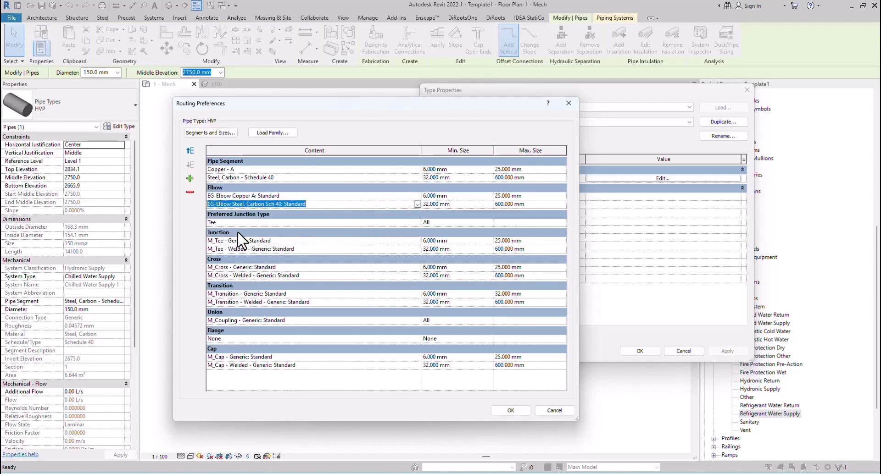
{"action": "left_click", "coordinate": [416, 222]}
{"action": "left_click", "coordinate": [416, 220]}
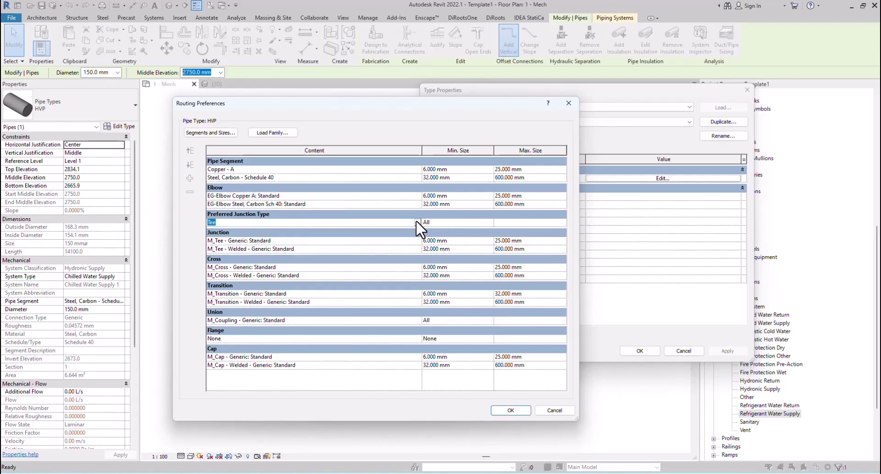
{"action": "left_click", "coordinate": [417, 241]}
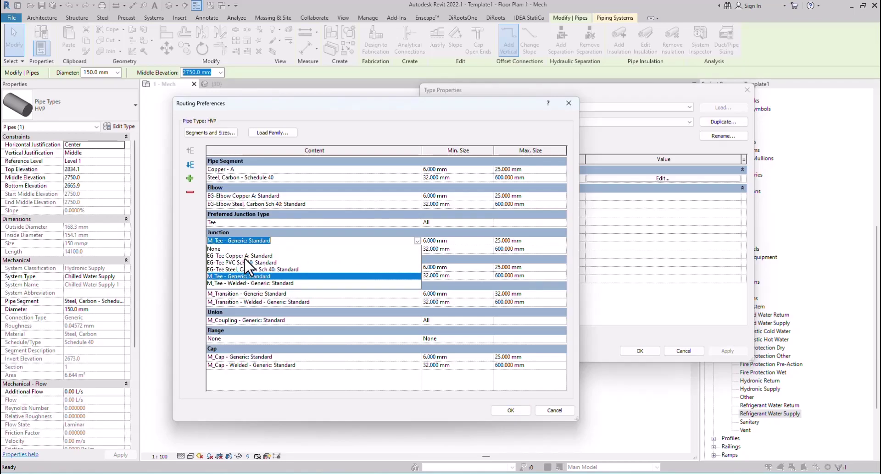
{"action": "left_click", "coordinate": [243, 256]}
{"action": "left_click", "coordinate": [420, 249]}
{"action": "left_click", "coordinate": [418, 249]}
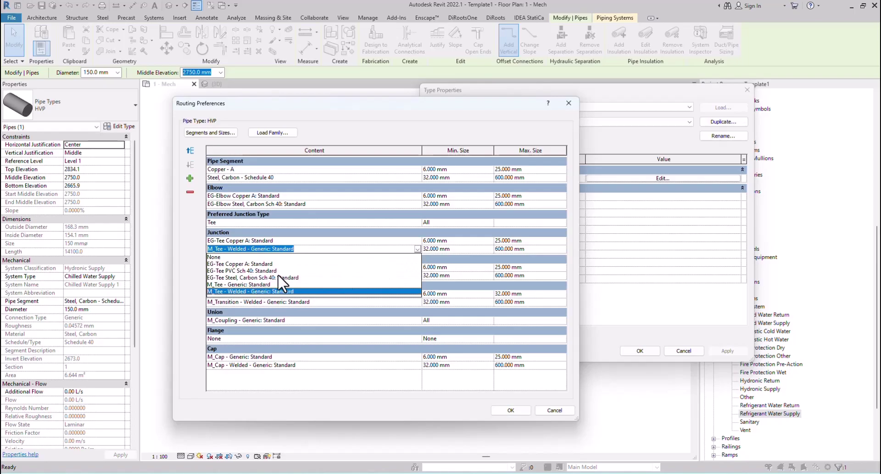
{"action": "left_click", "coordinate": [252, 277]}
Set crosses to EG-Cross Copper A / Steel, Carbon Sch 40 and transitions to EG-Transition Copper A / EG-Reducer Steel, Carbon Sch 40
{"action": "left_click", "coordinate": [420, 264]}
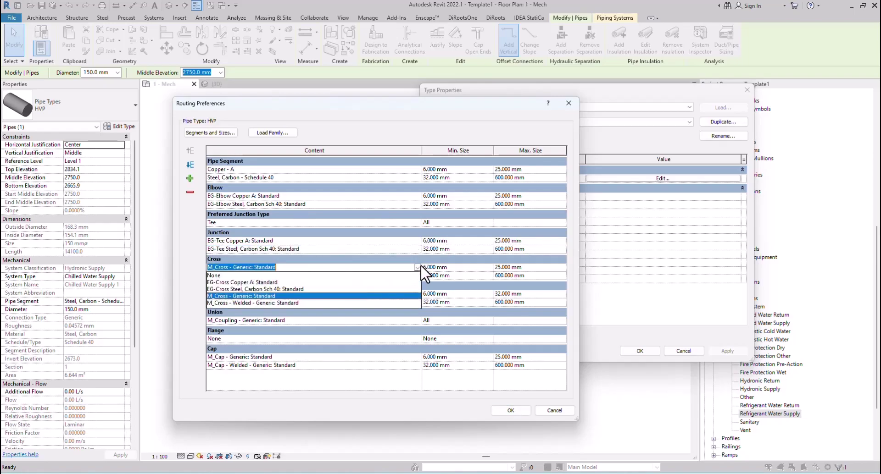
{"action": "left_click", "coordinate": [247, 281]}
{"action": "left_click", "coordinate": [415, 275]}
{"action": "left_click", "coordinate": [414, 275]}
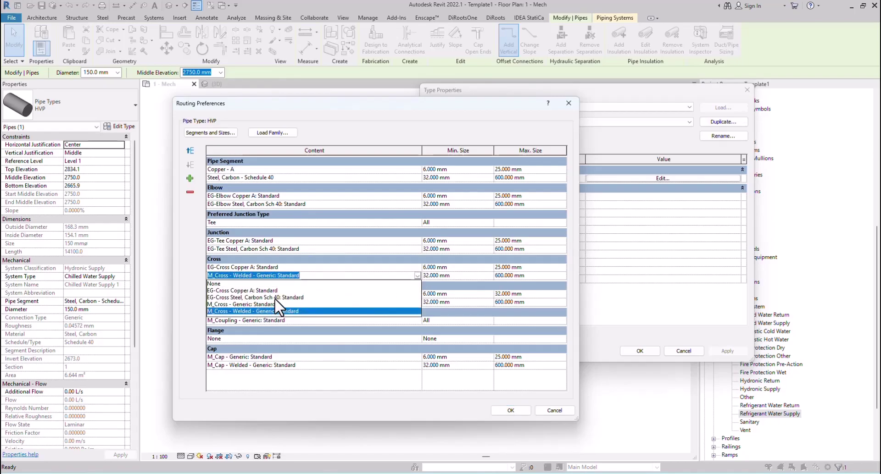
{"action": "left_click", "coordinate": [275, 298]}
{"action": "left_click", "coordinate": [415, 293]}
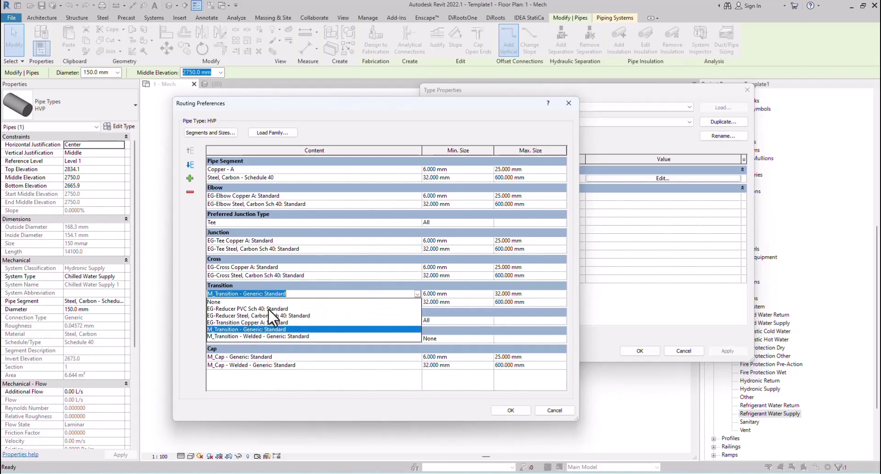
{"action": "left_click", "coordinate": [266, 323]}
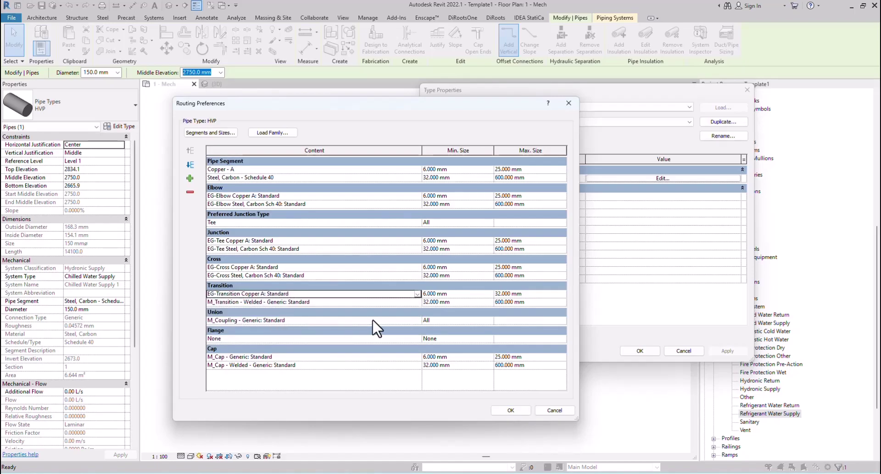
{"action": "left_click", "coordinate": [417, 302]}
{"action": "left_click", "coordinate": [416, 302]}
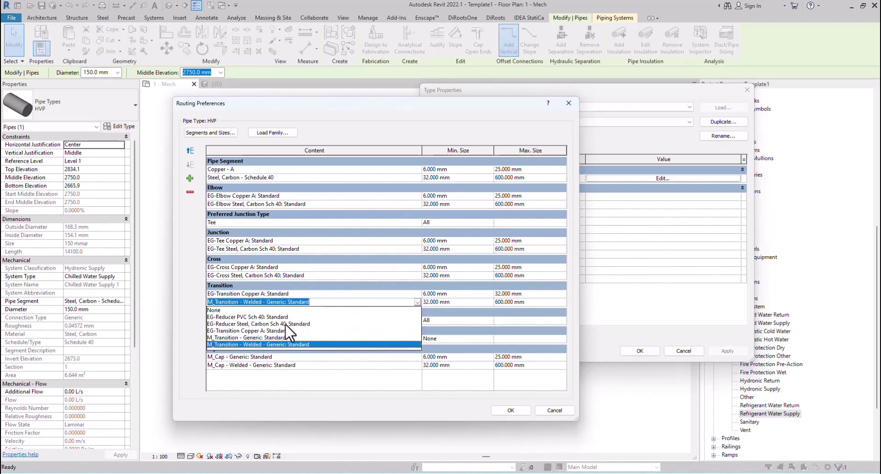
{"action": "left_click", "coordinate": [252, 325]}
{"action": "left_click", "coordinate": [414, 320]}
Add a second Union row and set the first to EG-Coupling Copper A for 6–25 mm
{"action": "left_click", "coordinate": [414, 319]}
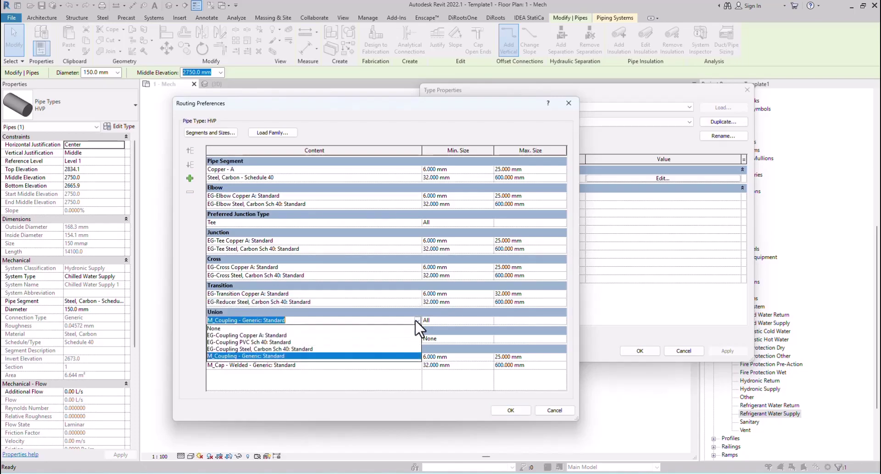
{"action": "left_click", "coordinate": [352, 318]}
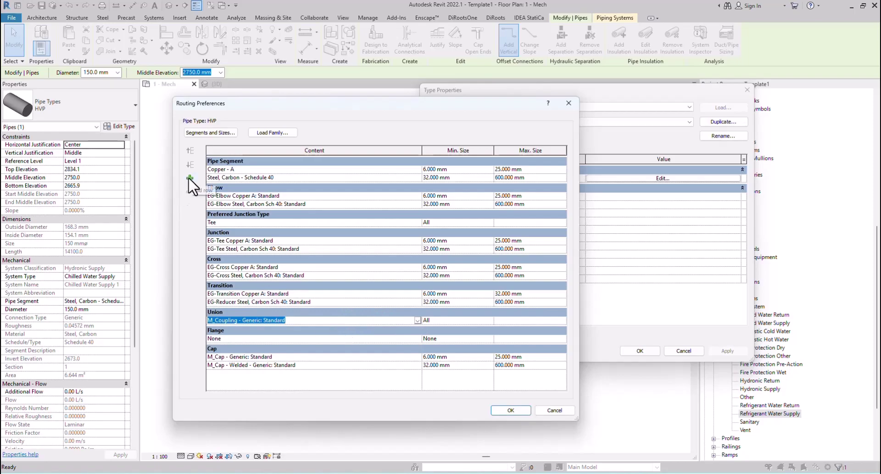
{"action": "left_click", "coordinate": [189, 178]}
{"action": "left_click", "coordinate": [400, 320]}
{"action": "left_click", "coordinate": [417, 320]}
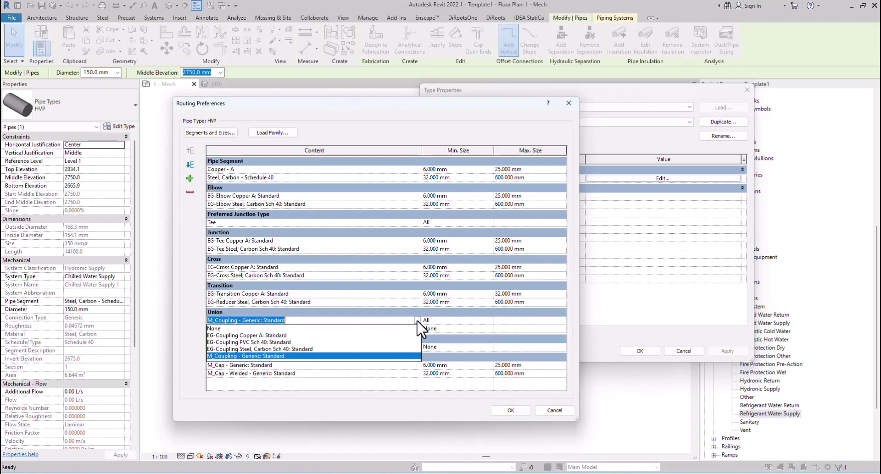
{"action": "left_click", "coordinate": [275, 335]}
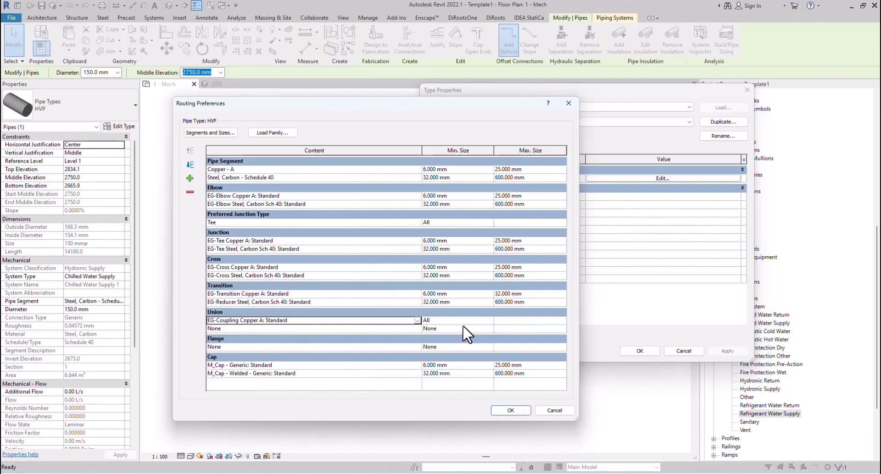
{"action": "left_click", "coordinate": [488, 319]}
{"action": "left_click", "coordinate": [431, 343]}
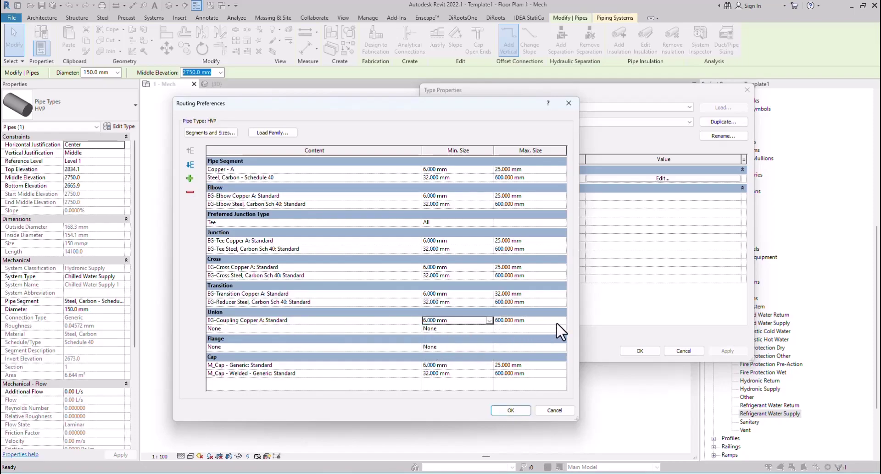
{"action": "left_click", "coordinate": [561, 320]}
{"action": "scroll", "coordinate": [543, 339], "scroll_direction": "up", "scroll_amount": 2}
{"action": "scroll", "coordinate": [540, 341], "scroll_direction": "up", "scroll_amount": 2}
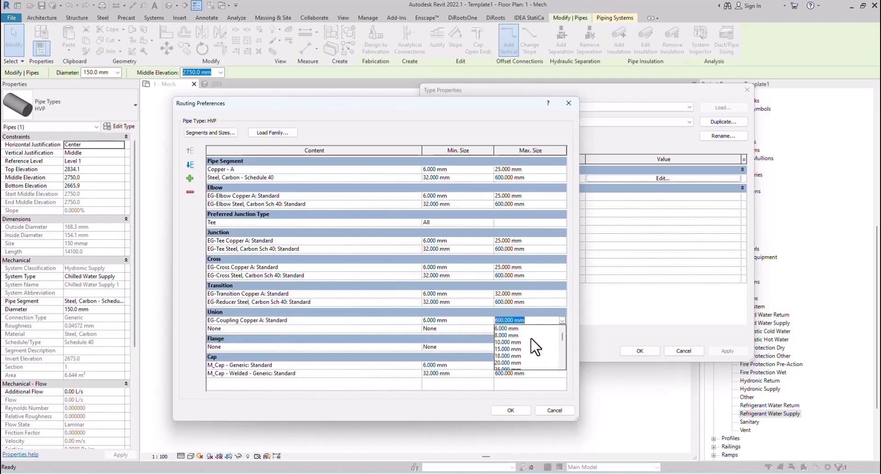
{"action": "scroll", "coordinate": [535, 345], "scroll_direction": "up", "scroll_amount": 1}
{"action": "left_click", "coordinate": [501, 348]}
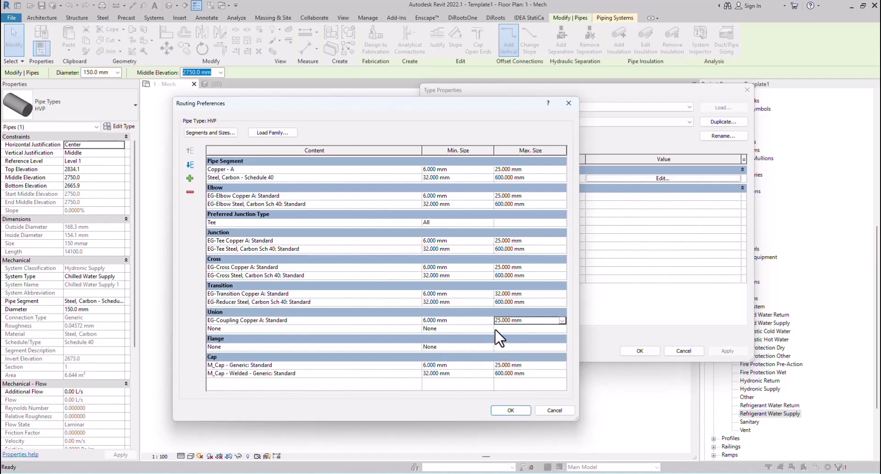
Set the new union row to EG-Coupling Steel, Carbon Sch 40 from 32 mm
{"action": "left_click", "coordinate": [487, 328]}
{"action": "scroll", "coordinate": [441, 362], "scroll_direction": "down", "scroll_amount": 2}
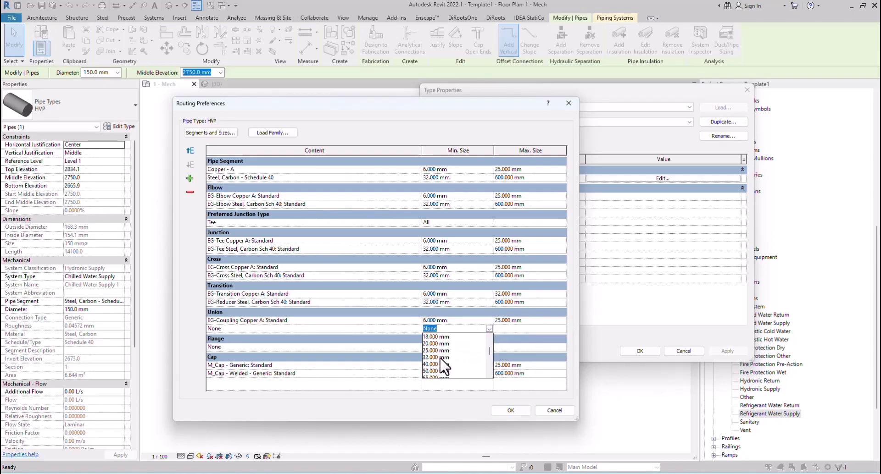
{"action": "left_click", "coordinate": [440, 369]}
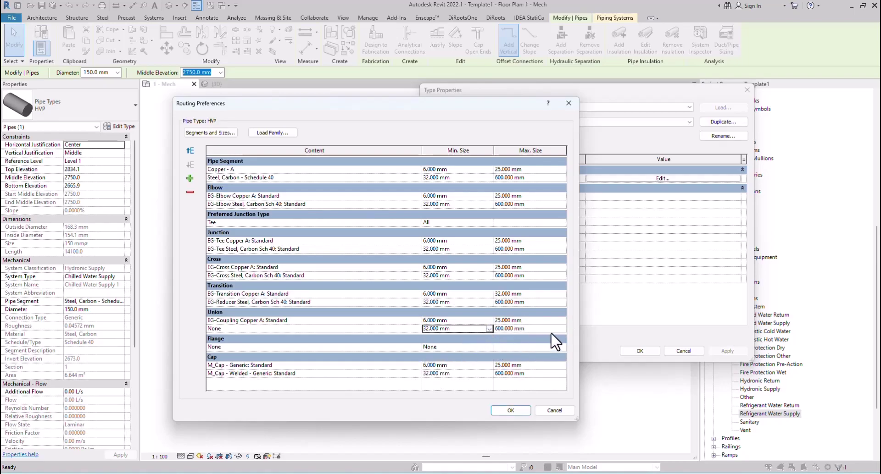
{"action": "left_click", "coordinate": [414, 327]}
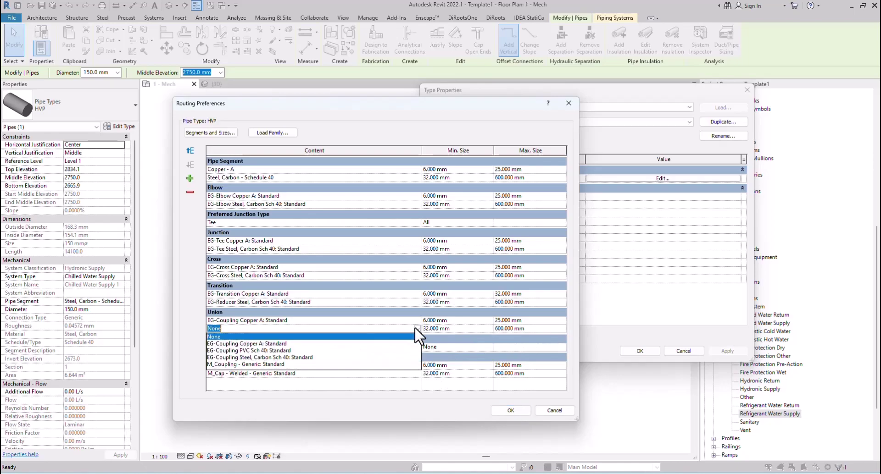
{"action": "left_click", "coordinate": [257, 357]}
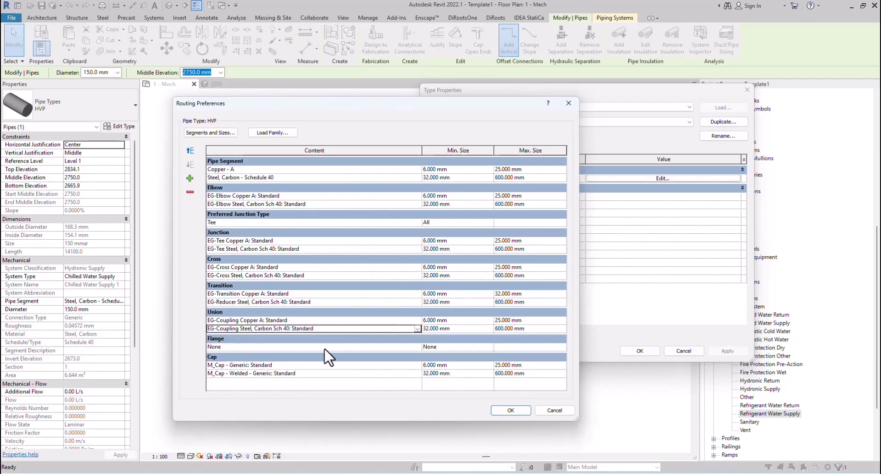
Set caps to EG-Cap Copper A and EG-Cap Steel, Carbon Sch 40, then apply the routing changes
{"action": "left_click", "coordinate": [415, 346]}
{"action": "left_click", "coordinate": [415, 347]}
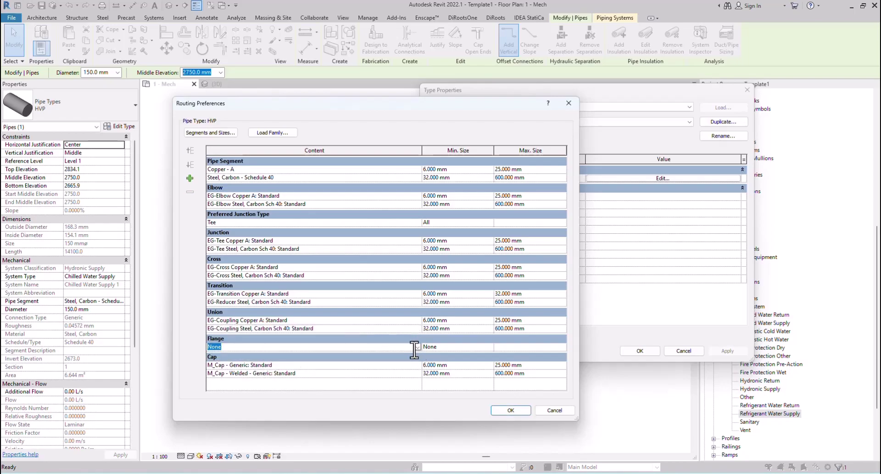
{"action": "left_click", "coordinate": [415, 366]}
{"action": "left_click", "coordinate": [417, 366]}
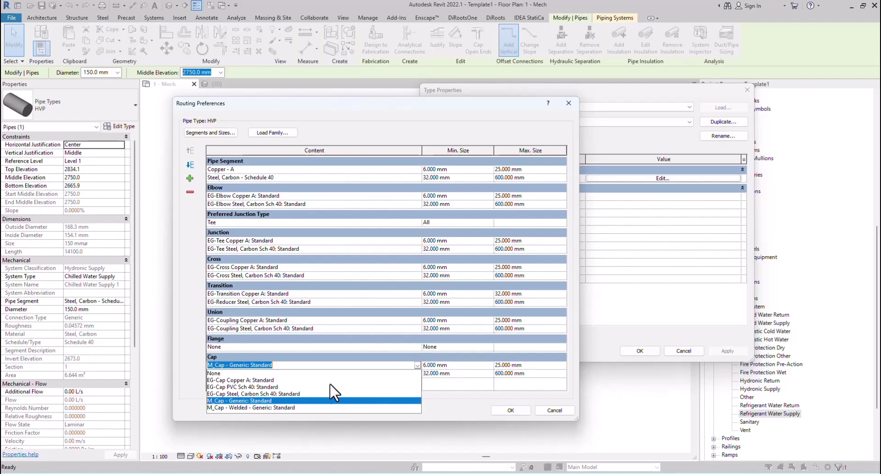
{"action": "left_click", "coordinate": [245, 380]}
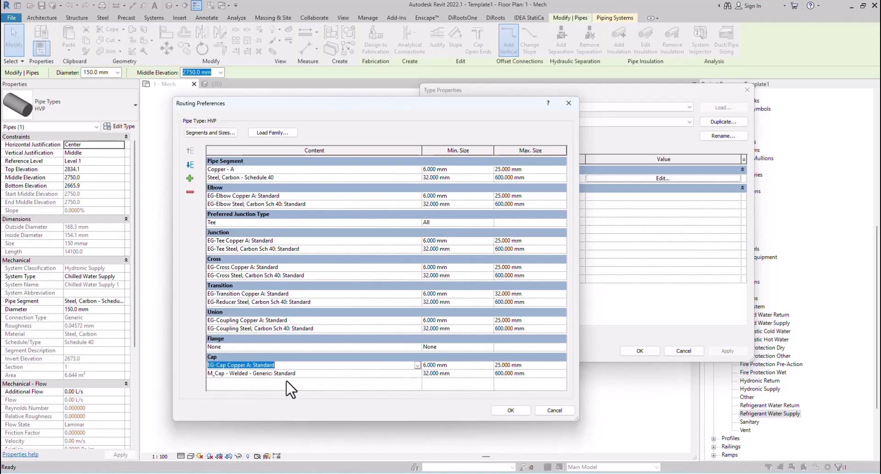
{"action": "left_click", "coordinate": [417, 373]}
{"action": "left_click", "coordinate": [417, 373]}
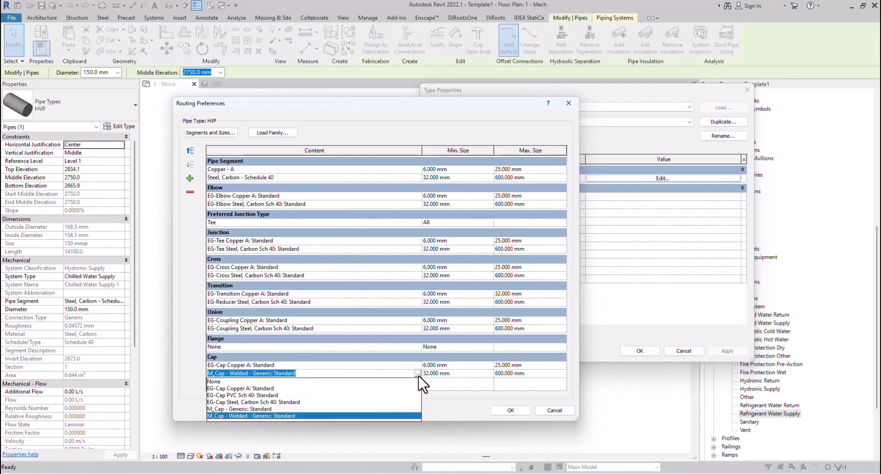
{"action": "left_click", "coordinate": [240, 402]}
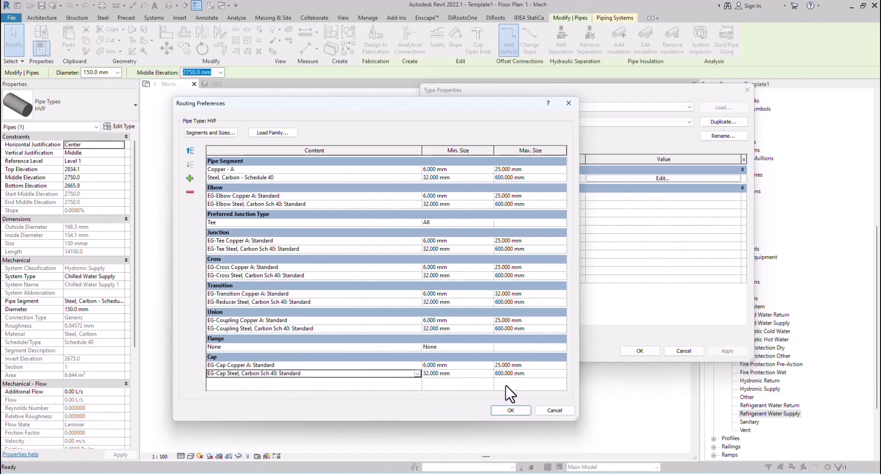
{"action": "left_click", "coordinate": [507, 410]}
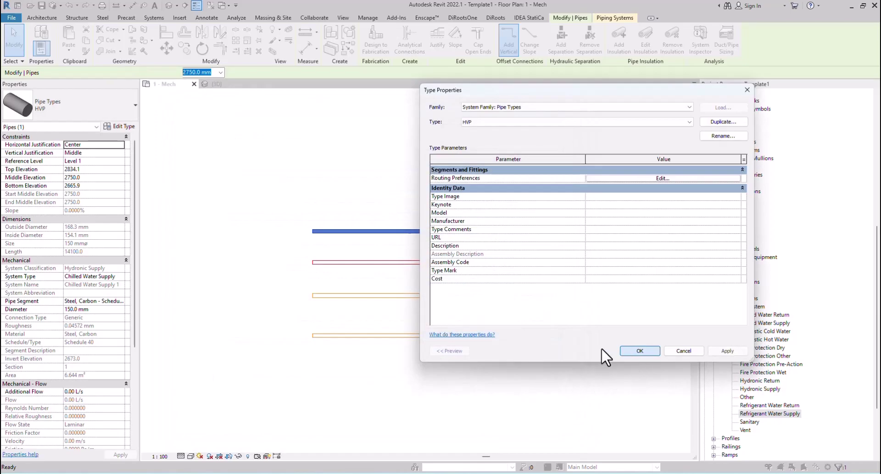
{"action": "left_click", "coordinate": [639, 351]}
Draw a similar 8 mm HVP pipe running 9000 mm above the existing pipes
{"action": "key", "text": "Escape"}
{"action": "scroll", "coordinate": [321, 241], "scroll_direction": "up", "scroll_amount": 1}
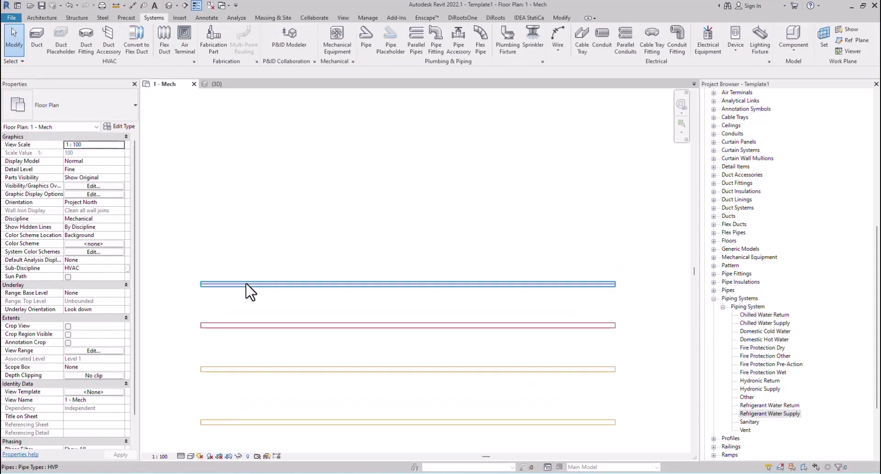
{"action": "left_click", "coordinate": [245, 284]}
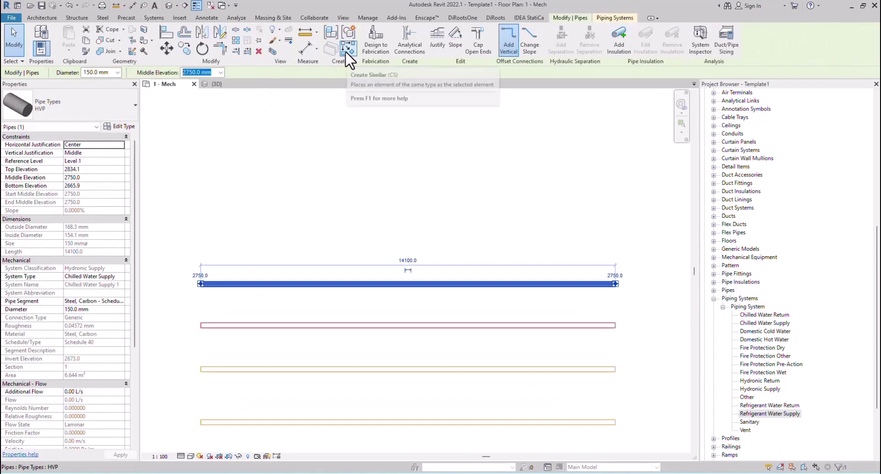
{"action": "left_click", "coordinate": [345, 50]}
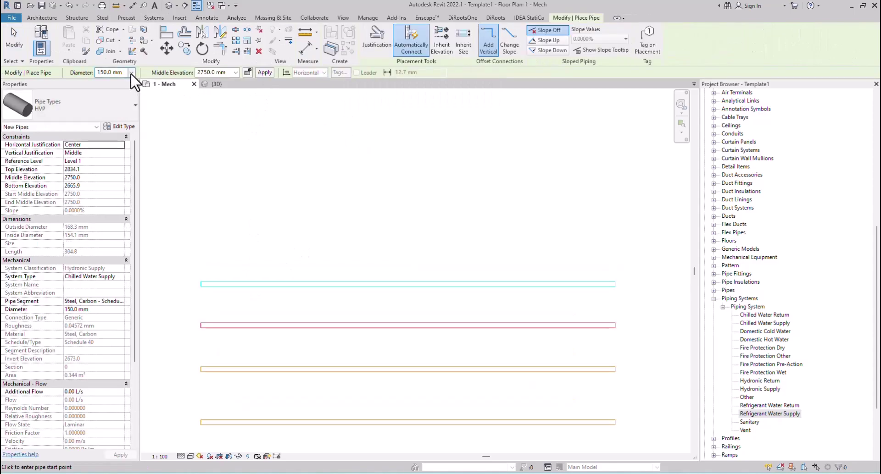
{"action": "left_click", "coordinate": [130, 72]}
{"action": "left_click", "coordinate": [108, 89]}
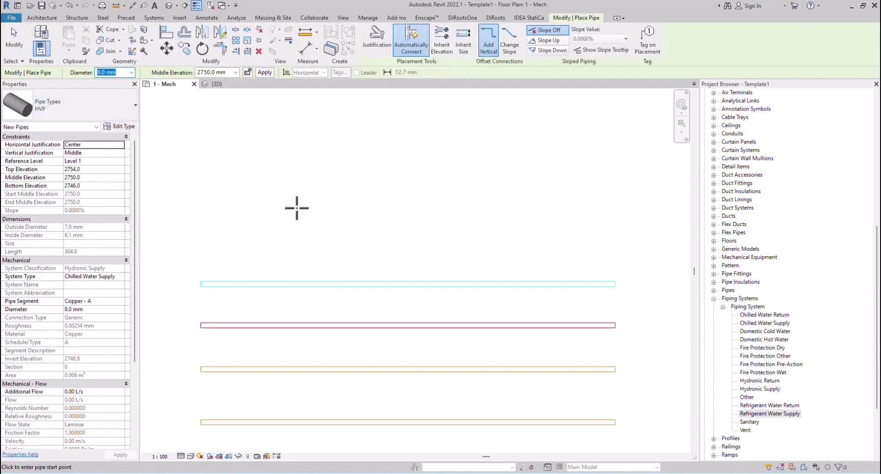
{"action": "left_click", "coordinate": [241, 183]}
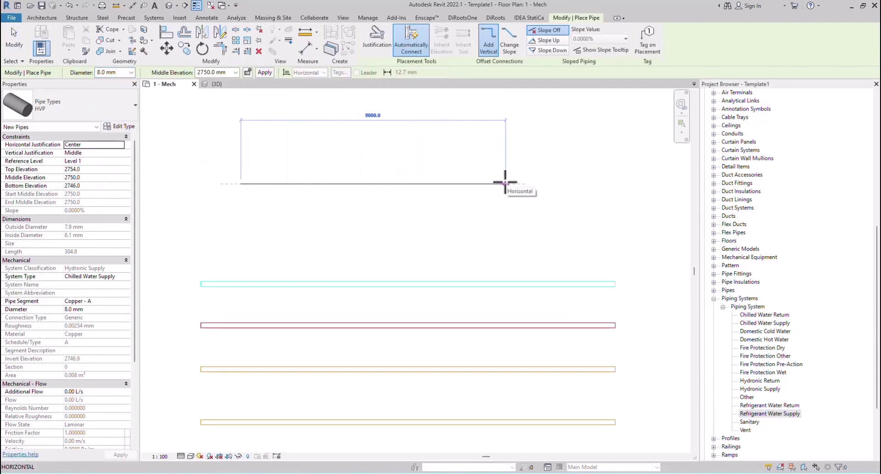
{"action": "left_click", "coordinate": [504, 184]}
{"action": "scroll", "coordinate": [446, 212], "scroll_direction": "up", "scroll_amount": 1}
{"action": "scroll", "coordinate": [446, 212], "scroll_direction": "down", "scroll_amount": 1}
{"action": "key", "text": "Escape"}
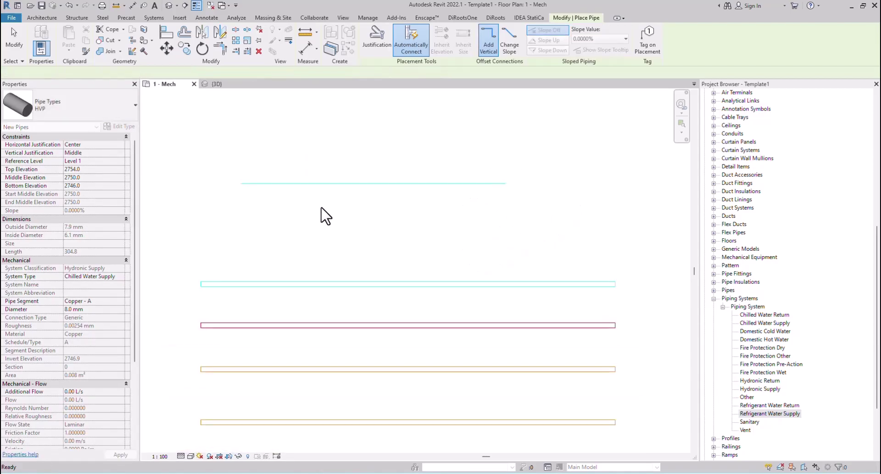
{"action": "key", "text": "Escape"}
Copy the 8 mm pipe down below the original
{"action": "scroll", "coordinate": [242, 189], "scroll_direction": "up", "scroll_amount": 1}
{"action": "left_click", "coordinate": [243, 180]}
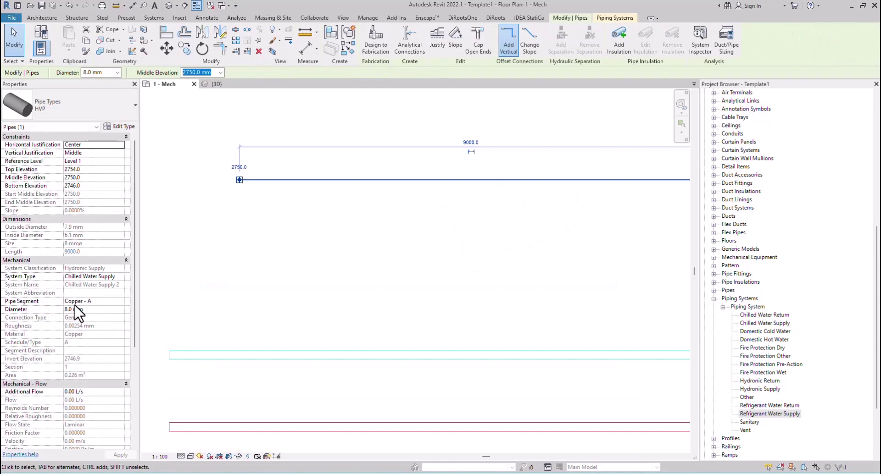
{"action": "left_click", "coordinate": [180, 47]}
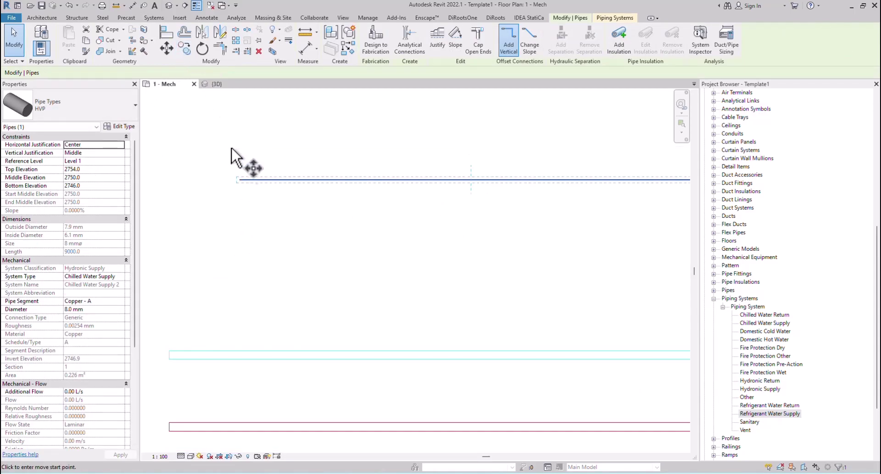
{"action": "left_click", "coordinate": [240, 180]}
{"action": "left_click", "coordinate": [242, 242]}
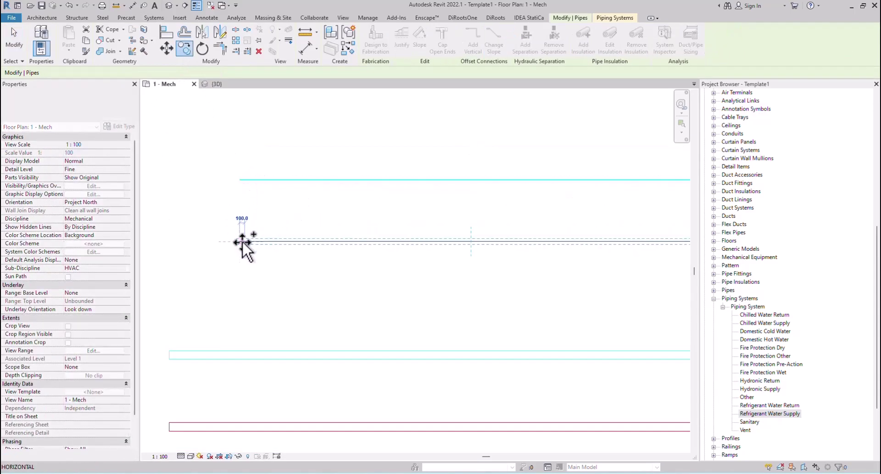
{"action": "key", "text": "Escape"}
{"action": "key", "text": "Escape"}
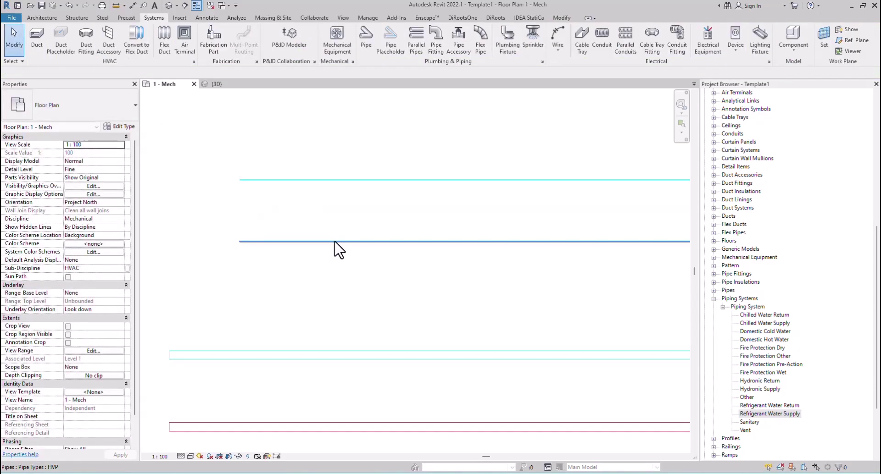
Resize the copied pipe to 40 mm and confirm it switches to Steel, Carbon - Schedule 40
{"action": "left_click", "coordinate": [117, 72]}
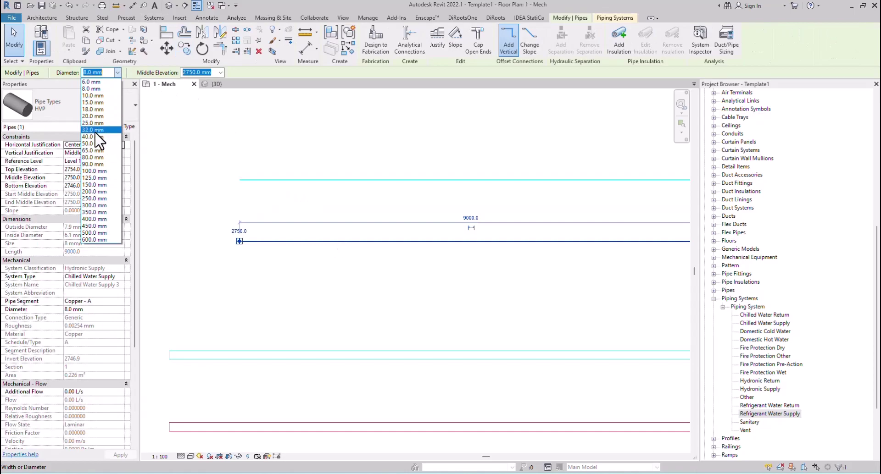
{"action": "left_click", "coordinate": [97, 137]}
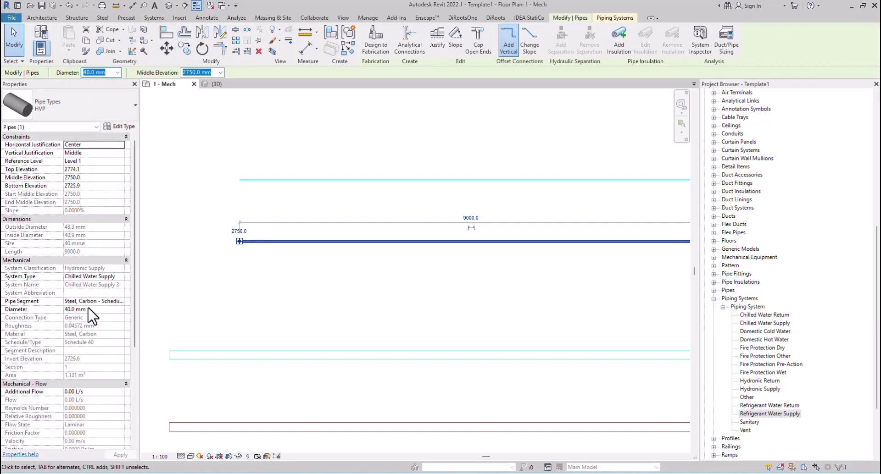
{"action": "left_click", "coordinate": [245, 275]}
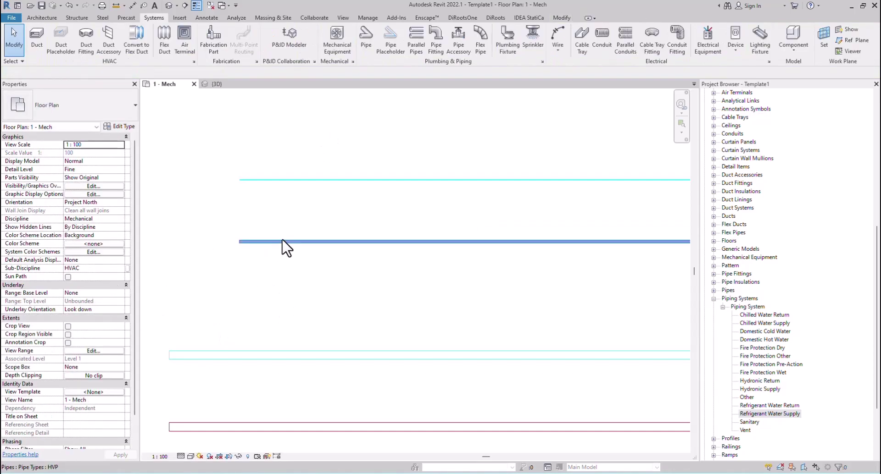
{"action": "left_click", "coordinate": [282, 180]}
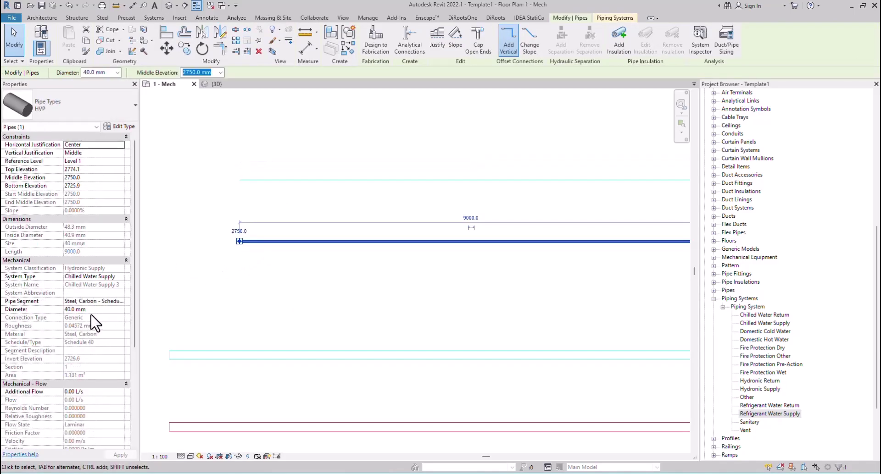
{"action": "left_click", "coordinate": [230, 300]}
{"action": "scroll", "coordinate": [348, 239], "scroll_direction": "down", "scroll_amount": 2}
Draw a matching 150 mm HVP pipe upward from the existing pipe's end, forming an elbow
{"action": "scroll", "coordinate": [447, 191], "scroll_direction": "down", "scroll_amount": 2}
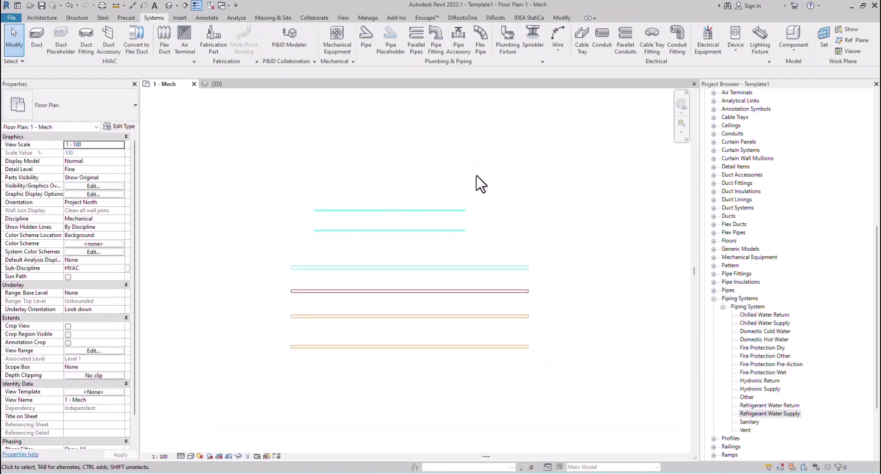
{"action": "scroll", "coordinate": [413, 183], "scroll_direction": "up", "scroll_amount": 1}
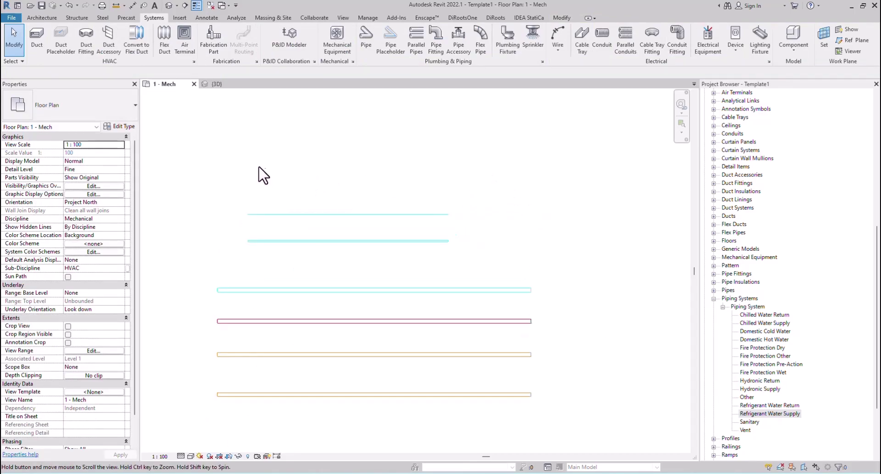
{"action": "scroll", "coordinate": [250, 156], "scroll_direction": "up", "scroll_amount": 1}
{"action": "middle_click_drag", "start_coordinate": [472, 202], "coordinate": [338, 161]}
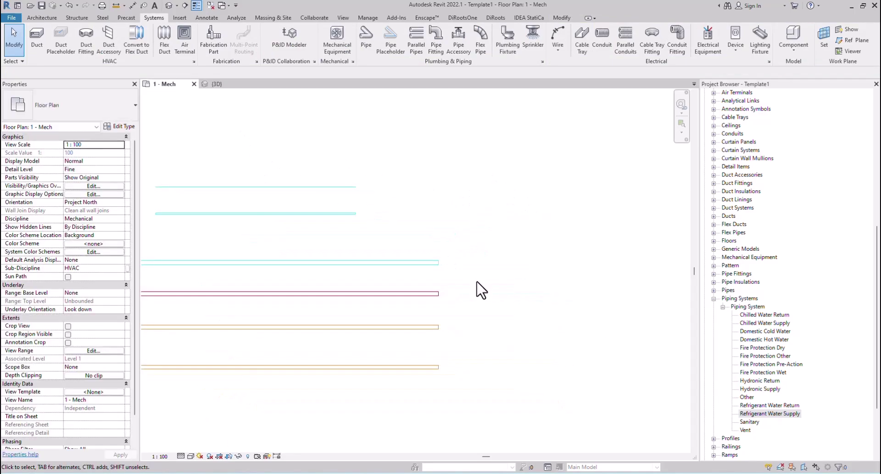
{"action": "left_click", "coordinate": [438, 263]}
{"action": "left_click", "coordinate": [347, 47]}
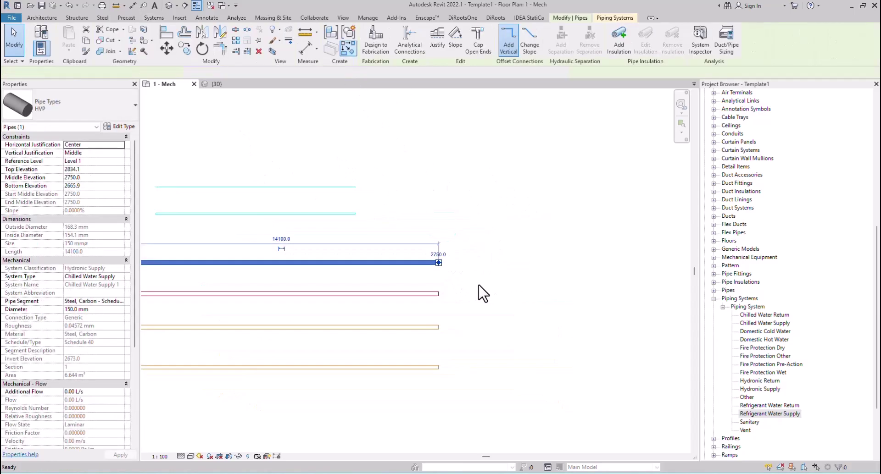
{"action": "left_click", "coordinate": [436, 262]}
{"action": "left_click", "coordinate": [436, 215]}
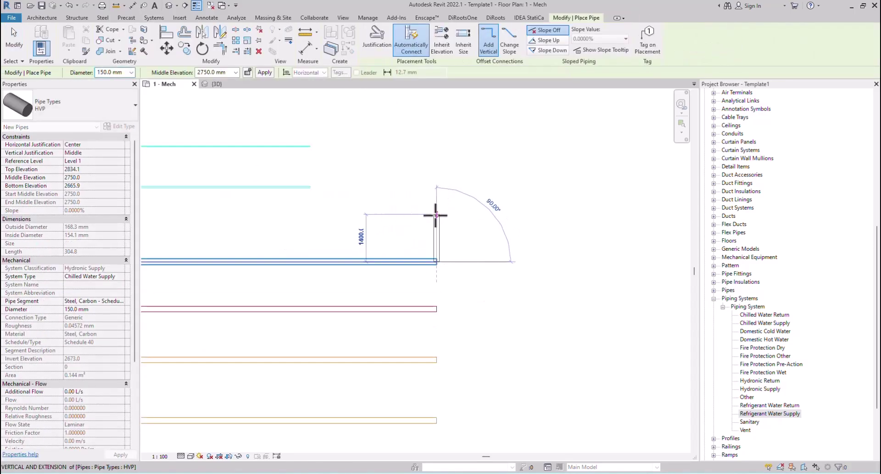
{"action": "key", "text": "Escape"}
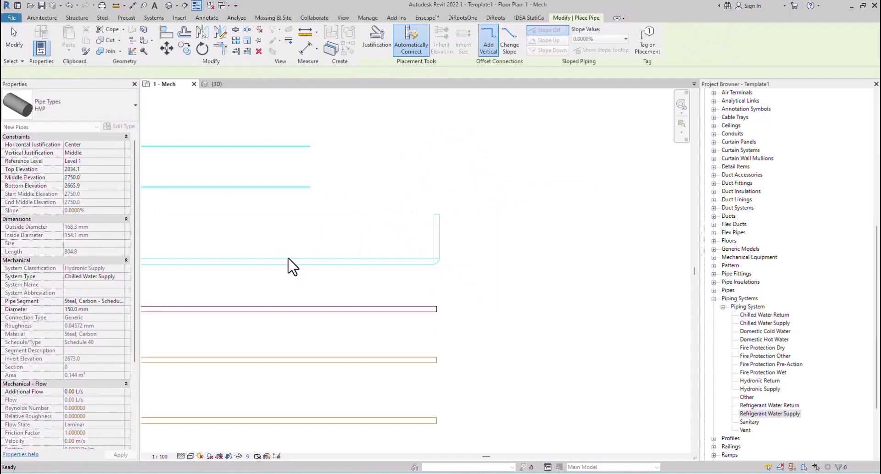
Draw a short vertical tee branch and an angled branch off the main pipe
{"action": "left_click", "coordinate": [289, 258]}
{"action": "left_click", "coordinate": [289, 231]}
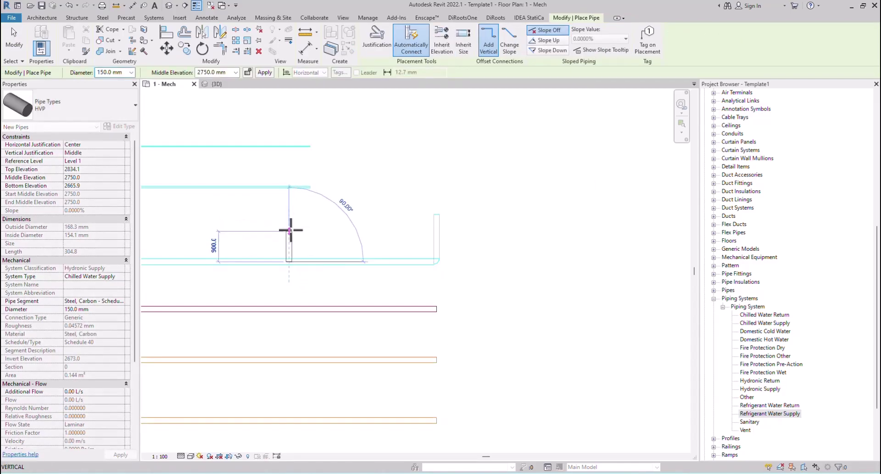
{"action": "key", "text": "Escape"}
{"action": "middle_click_drag", "start_coordinate": [583, 211], "coordinate": [835, 206]}
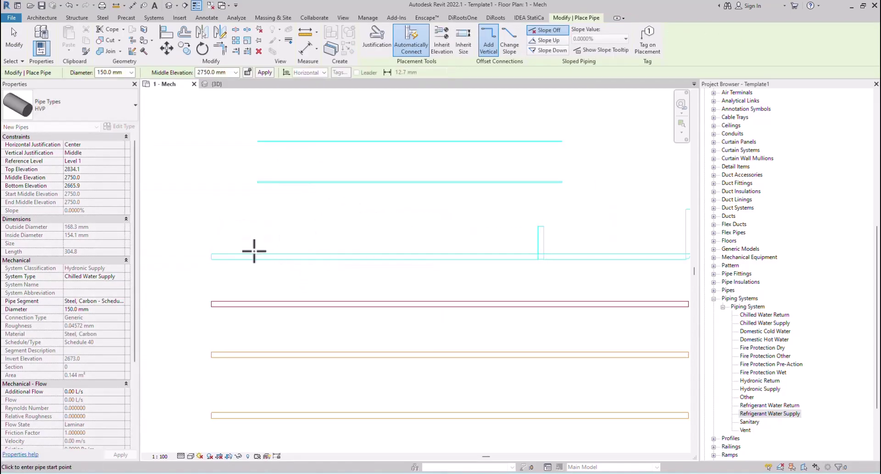
{"action": "left_click", "coordinate": [244, 258]}
{"action": "left_click", "coordinate": [228, 210]}
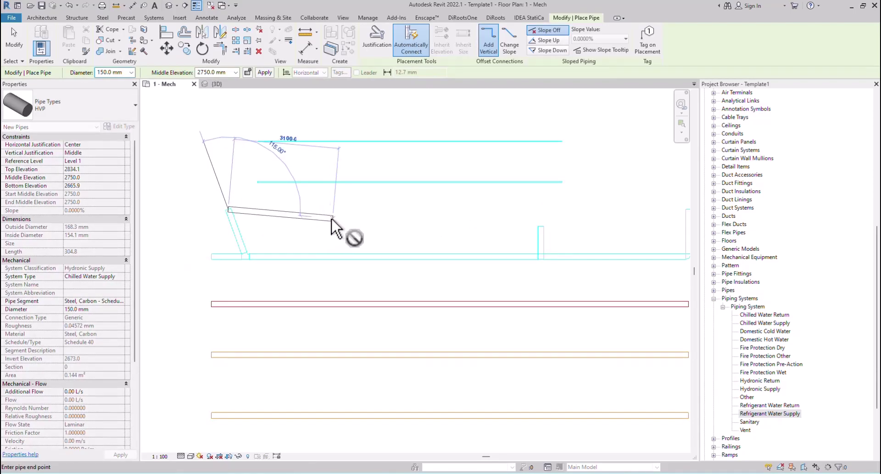
{"action": "right_click", "coordinate": [343, 221]}
{"action": "left_click", "coordinate": [404, 226]}
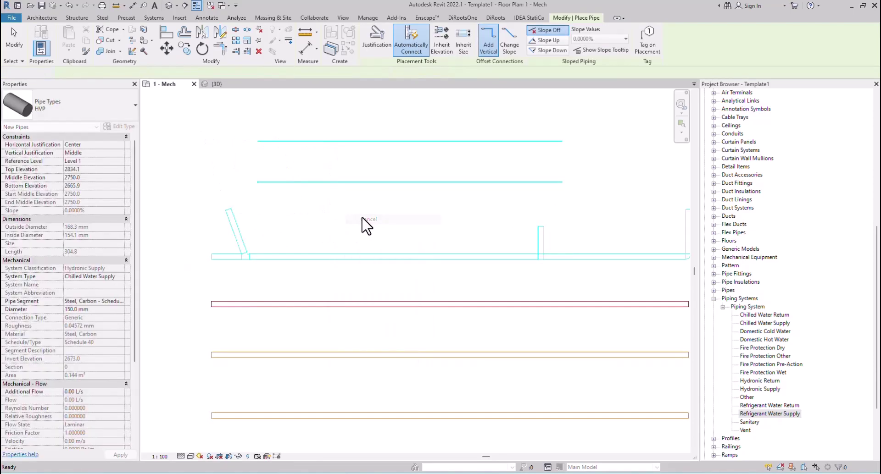
{"action": "key", "text": "Escape"}
Window-select all the test pipes in the plan and delete them
{"action": "scroll", "coordinate": [365, 226], "scroll_direction": "down", "scroll_amount": 3}
{"action": "left_click_drag", "start_coordinate": [246, 380], "coordinate": [585, 145]}
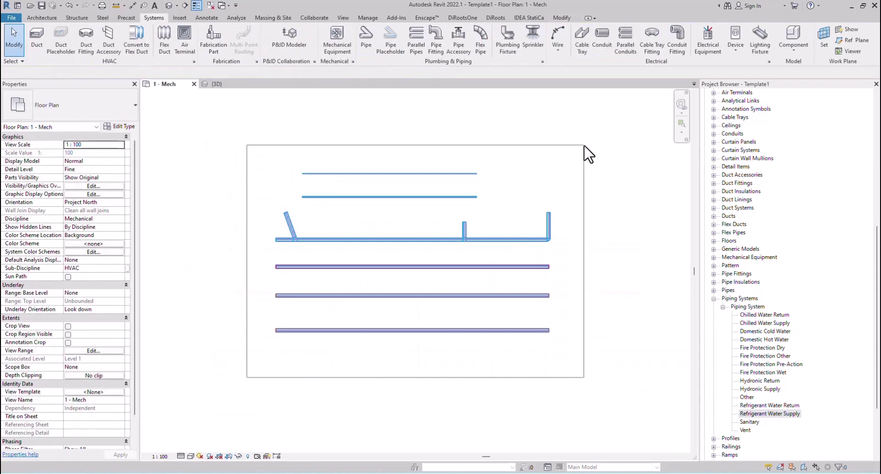
{"action": "key", "text": "Delete"}
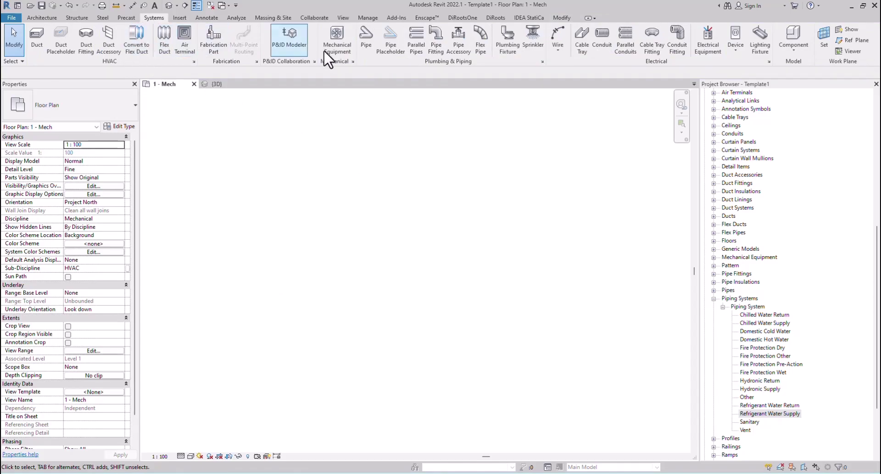
Browse the Pipe Settings pages (Angles, Conversion, Segments and Sizes, Calculation), then close Mechanical Settings with OK
{"action": "left_click", "coordinate": [543, 60]}
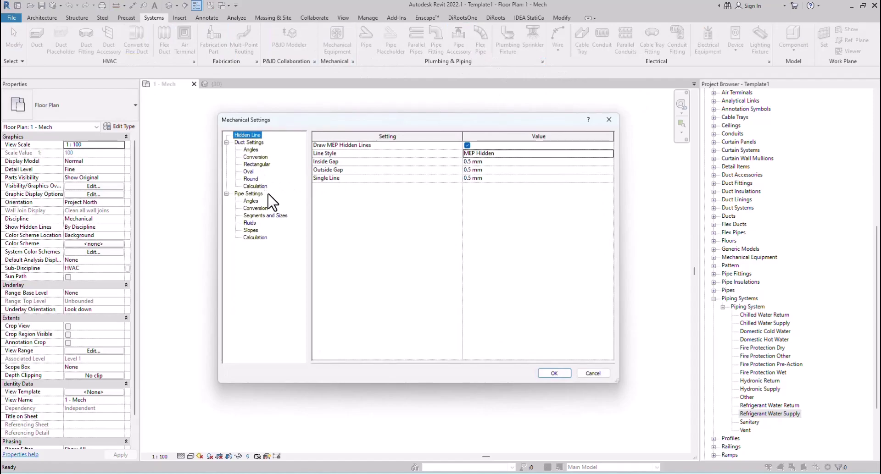
{"action": "left_click", "coordinate": [247, 194]}
{"action": "left_click", "coordinate": [252, 202]}
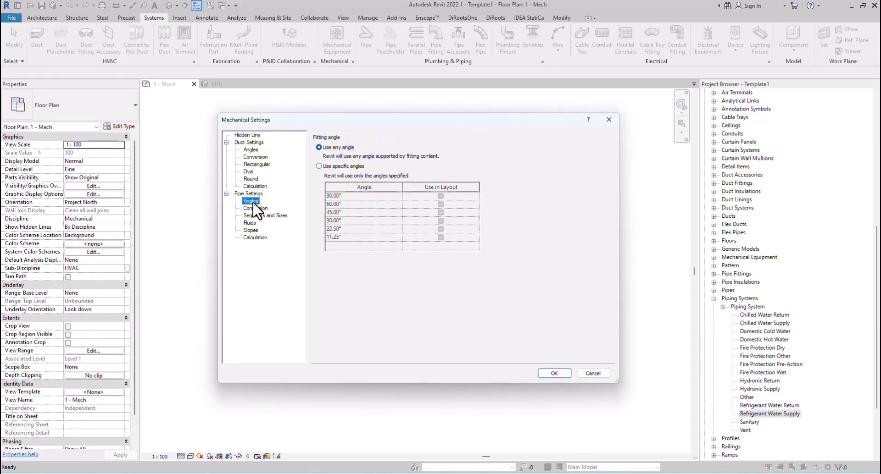
{"action": "left_click", "coordinate": [252, 208]}
{"action": "left_click", "coordinate": [252, 216]}
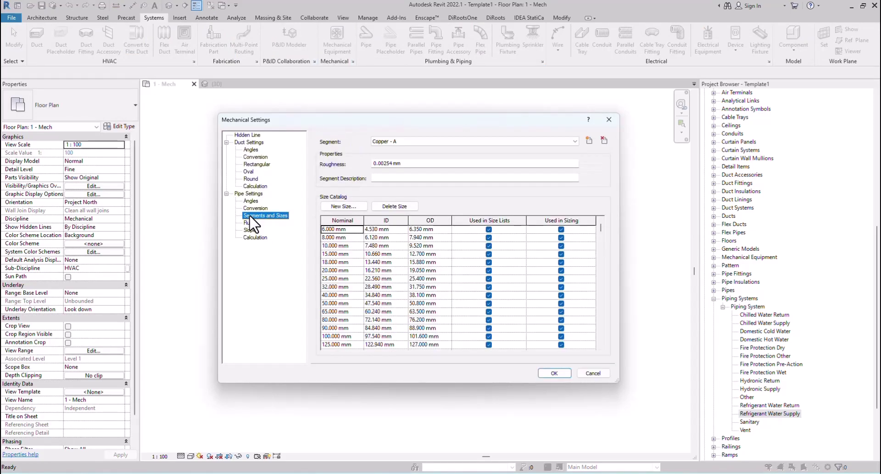
{"action": "left_click", "coordinate": [249, 223]}
{"action": "left_click", "coordinate": [255, 237]}
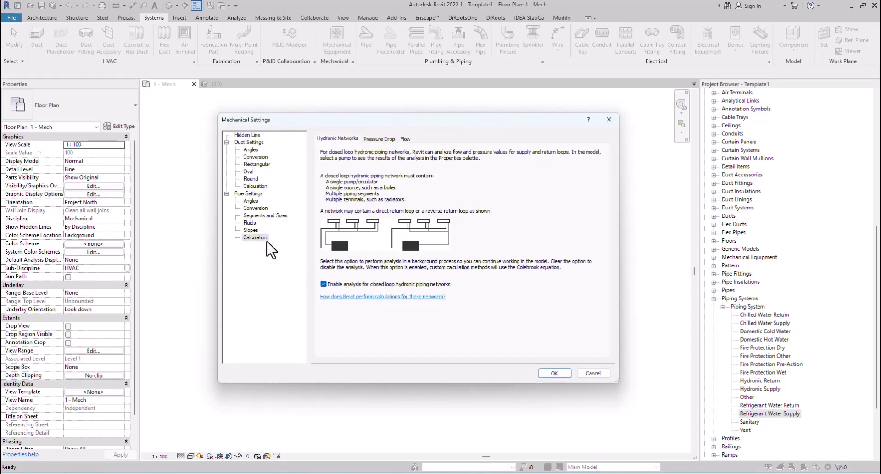
{"action": "left_click", "coordinate": [250, 200]}
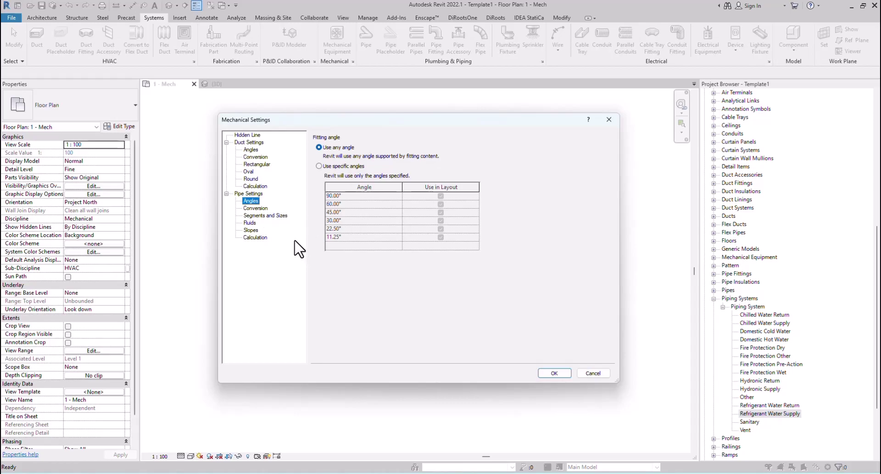
{"action": "left_click", "coordinate": [550, 372]}
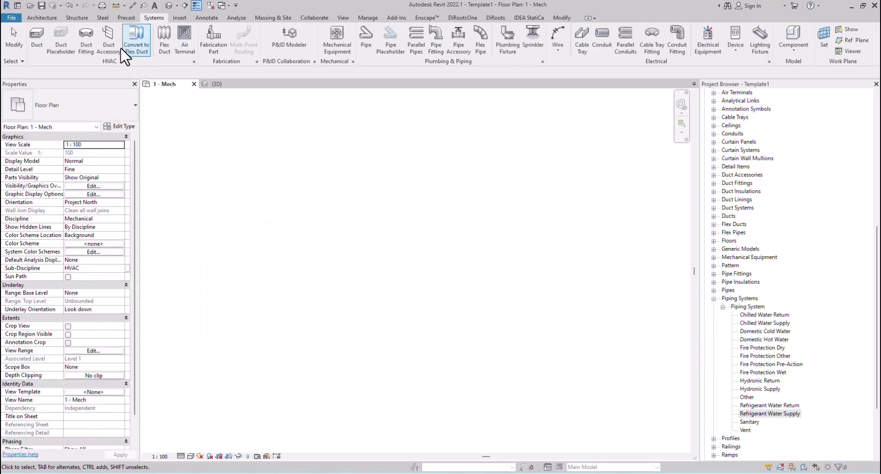
Open Segments and Sizes from the HVP type's Routing Preferences and switch to Steel, Carbon - Schedule 40
{"action": "key", "text": "p"}
{"action": "key", "text": "i"}
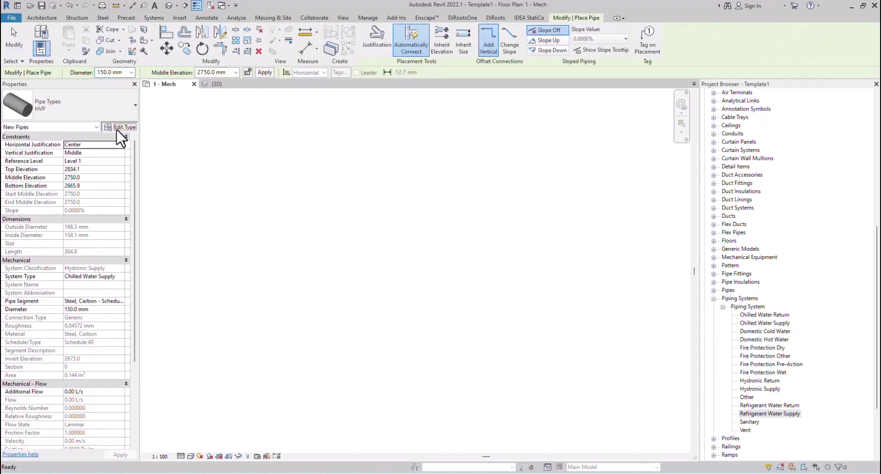
{"action": "left_click", "coordinate": [118, 127]}
{"action": "left_click", "coordinate": [659, 178]}
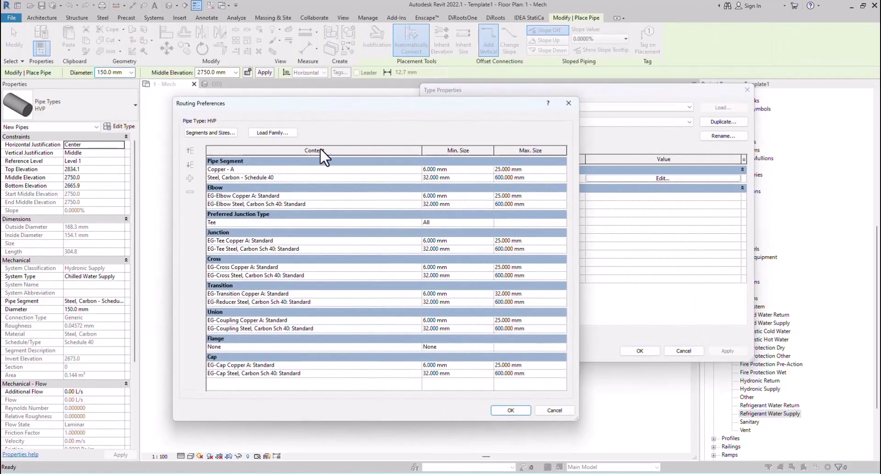
{"action": "left_click", "coordinate": [205, 132]}
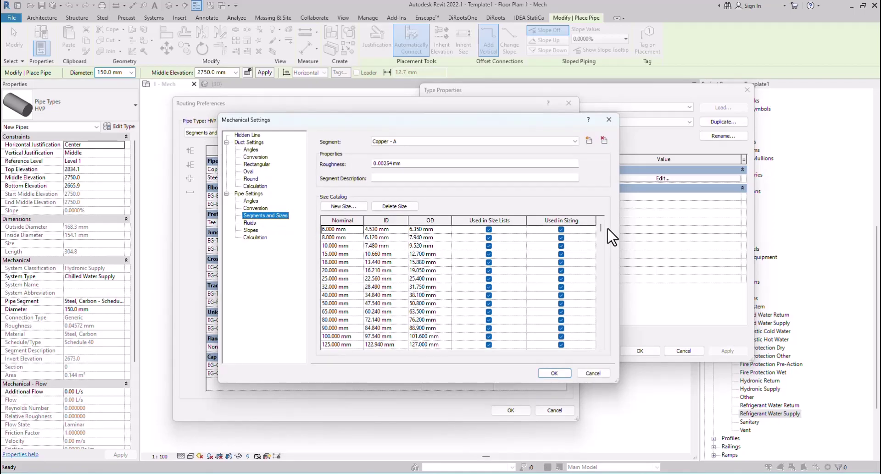
{"action": "left_click", "coordinate": [354, 280]}
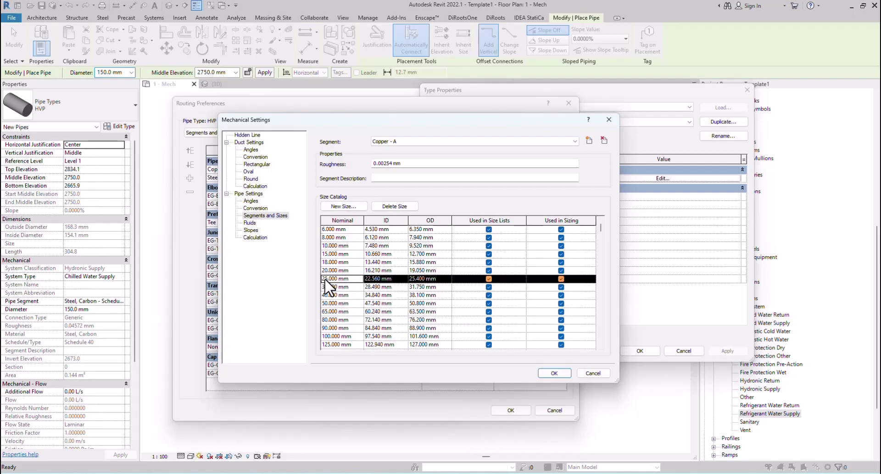
{"action": "left_click", "coordinate": [398, 140]}
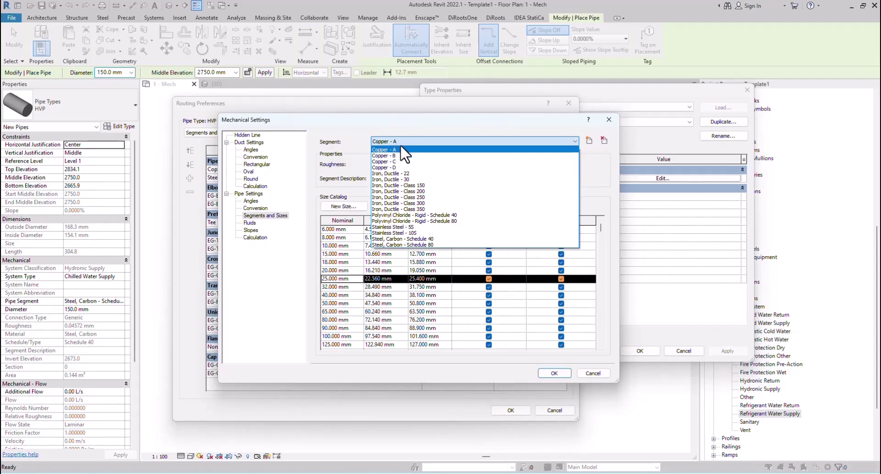
{"action": "left_click", "coordinate": [435, 239]}
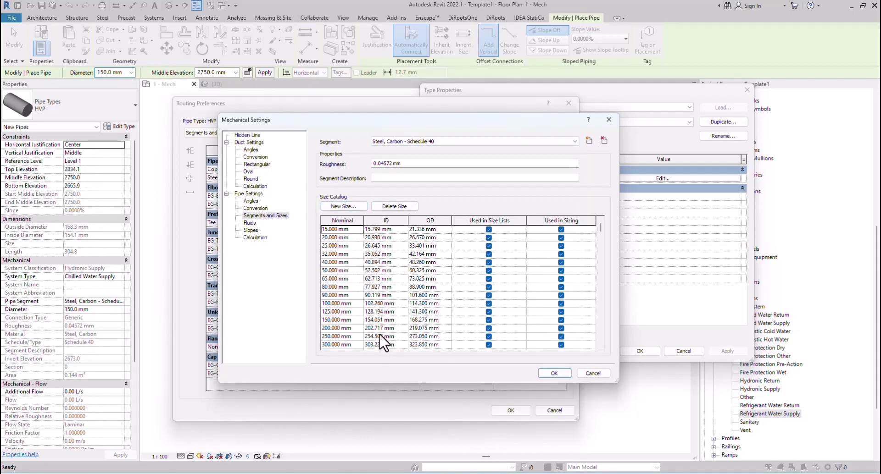
Leave fitting angles at Use any angle and open New Slope on the Slopes page (0%, 1%, 2%, 4%)
{"action": "left_click", "coordinate": [251, 201]}
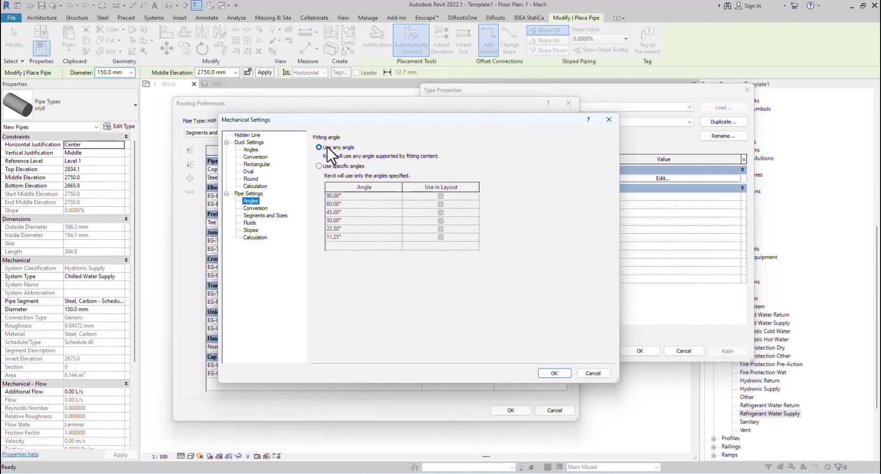
{"action": "left_click", "coordinate": [344, 167]}
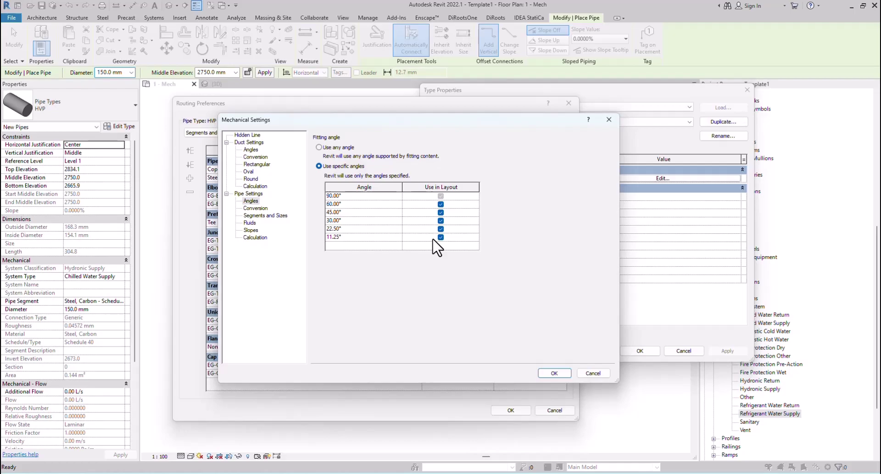
{"action": "left_click", "coordinate": [318, 147]}
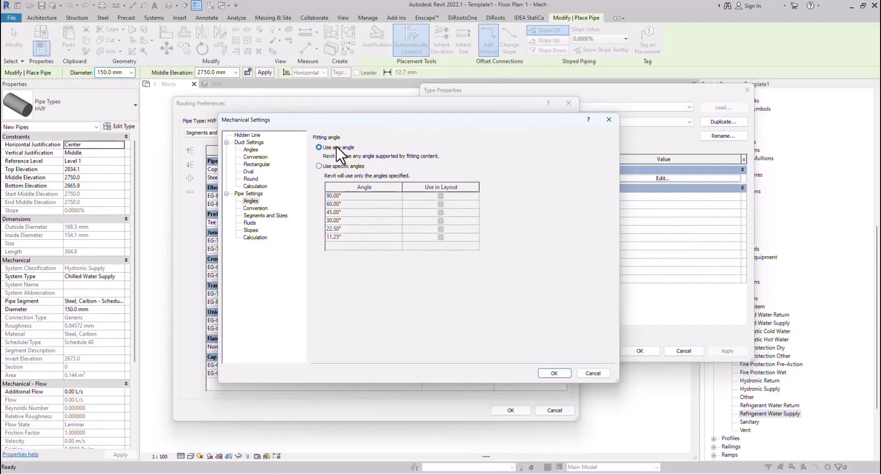
{"action": "left_click", "coordinate": [252, 230]}
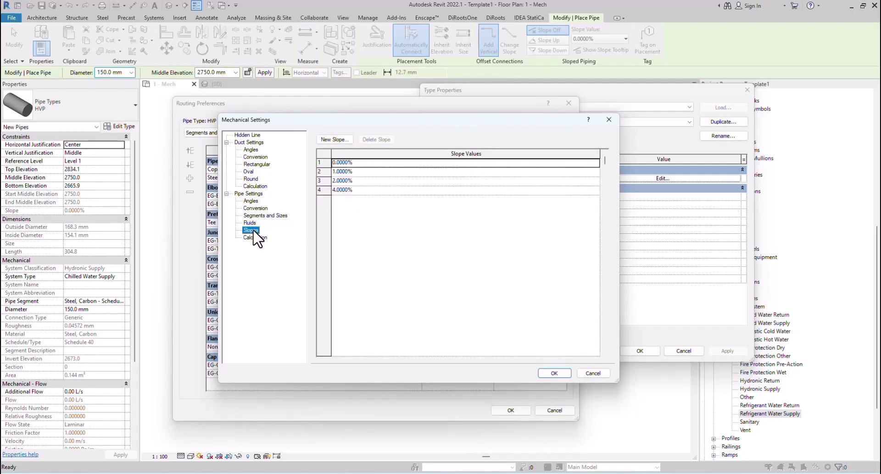
{"action": "left_click", "coordinate": [341, 141]}
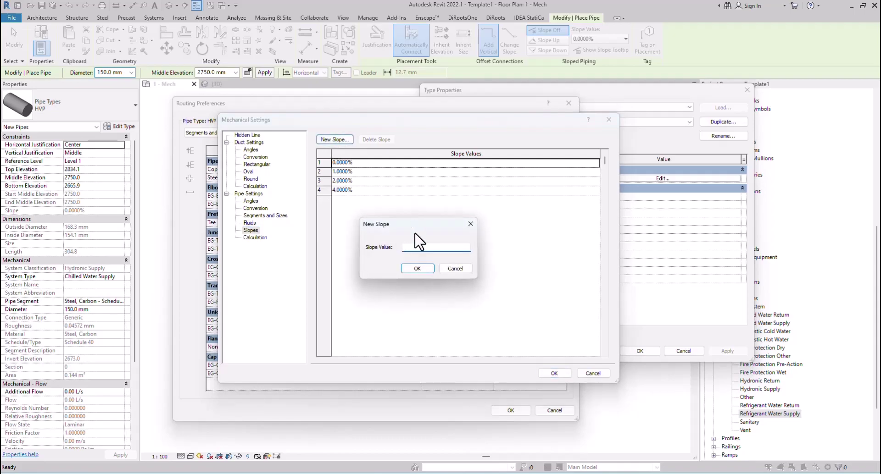
{"action": "type", "text": "0.5"}
Add a 0.5% pipe slope and accept Mechanical Settings, Routing Preferences and Type Properties
{"action": "left_click", "coordinate": [417, 269]}
{"action": "left_click", "coordinate": [552, 374]}
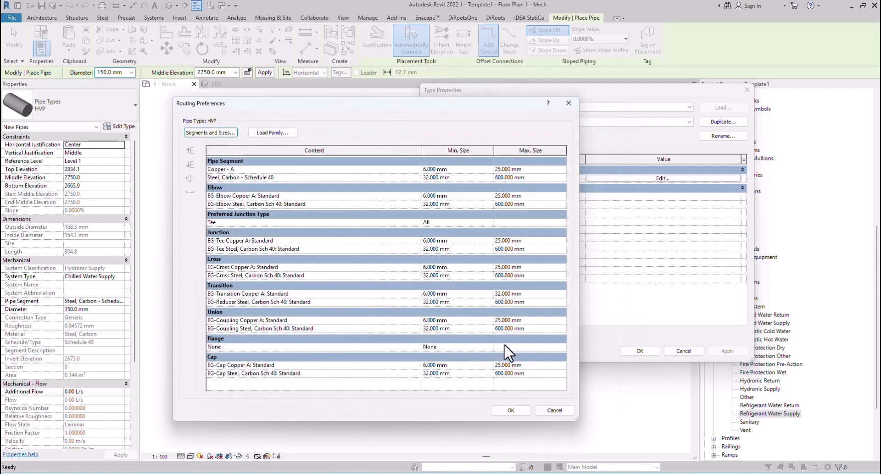
{"action": "left_click", "coordinate": [510, 411]}
{"action": "left_click", "coordinate": [633, 350]}
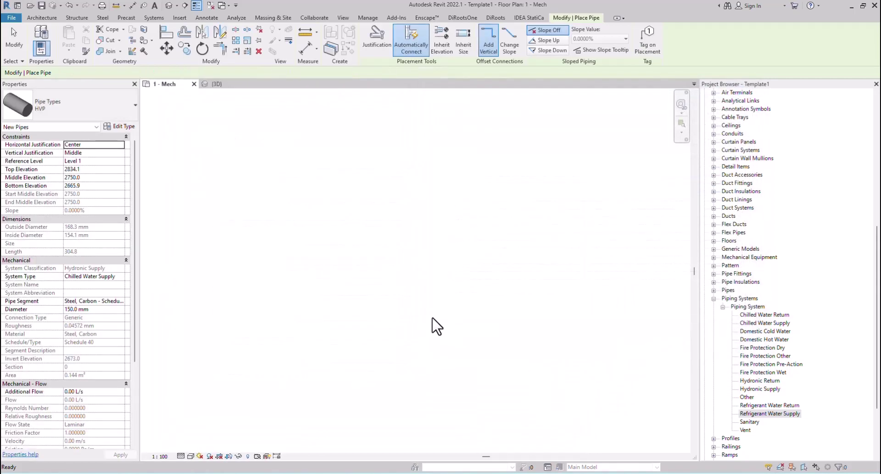
Draw a horizontal-vertical-horizontal HVP test pipe run with two elbows, then stop drawing
{"action": "left_click", "coordinate": [264, 165]}
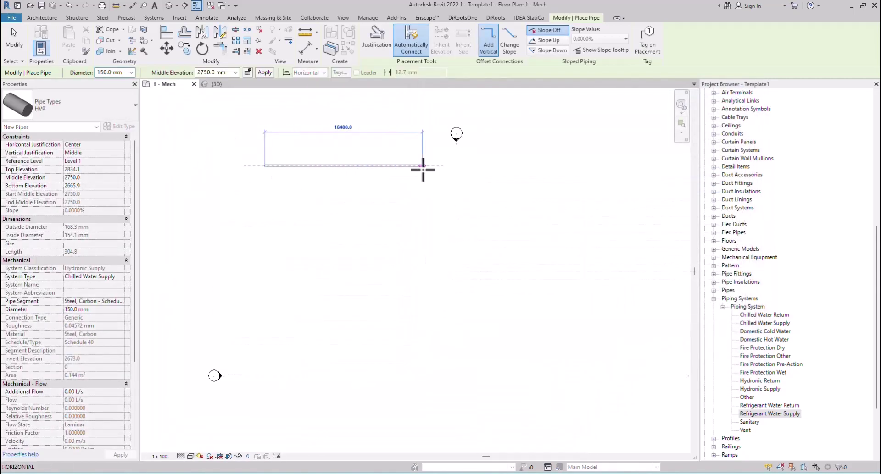
{"action": "left_click", "coordinate": [422, 202]}
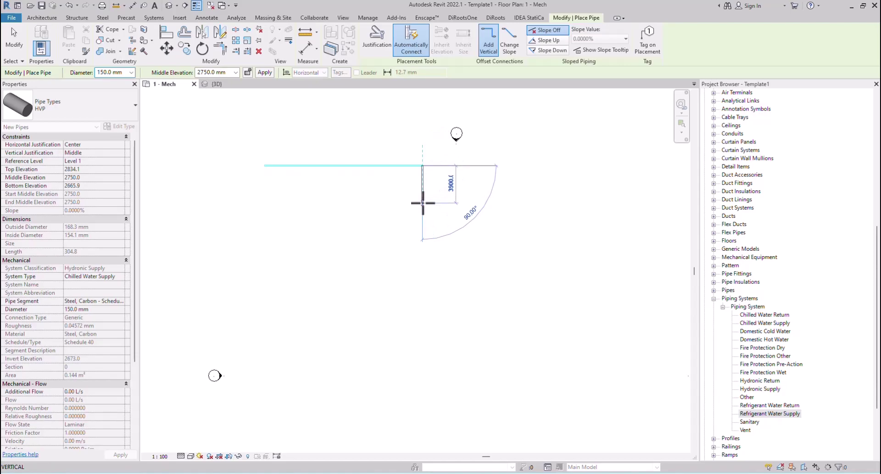
{"action": "left_click", "coordinate": [466, 203]}
{"action": "right_click", "coordinate": [500, 169]}
{"action": "left_click", "coordinate": [514, 174]}
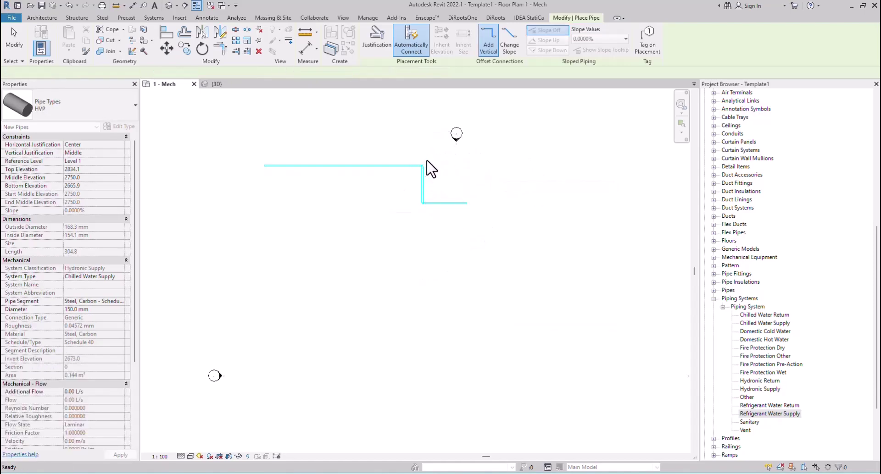
{"action": "scroll", "coordinate": [428, 161], "scroll_direction": "up", "scroll_amount": 3}
{"action": "scroll", "coordinate": [440, 156], "scroll_direction": "up", "scroll_amount": 1}
{"action": "right_click", "coordinate": [454, 161]}
{"action": "left_click", "coordinate": [464, 164]}
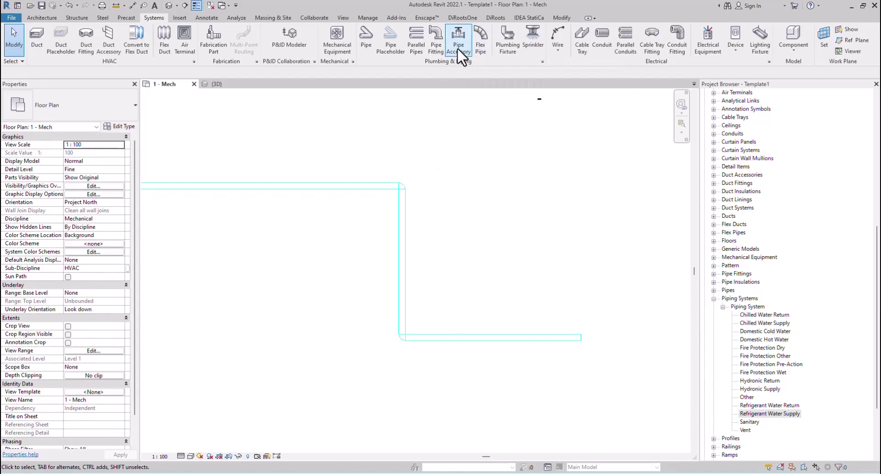
Drag all 14 .rfa files from 03-Pipe > 00-Pipe Accessories in File Explorer into Revit
{"action": "key", "text": "alt+Tab"}
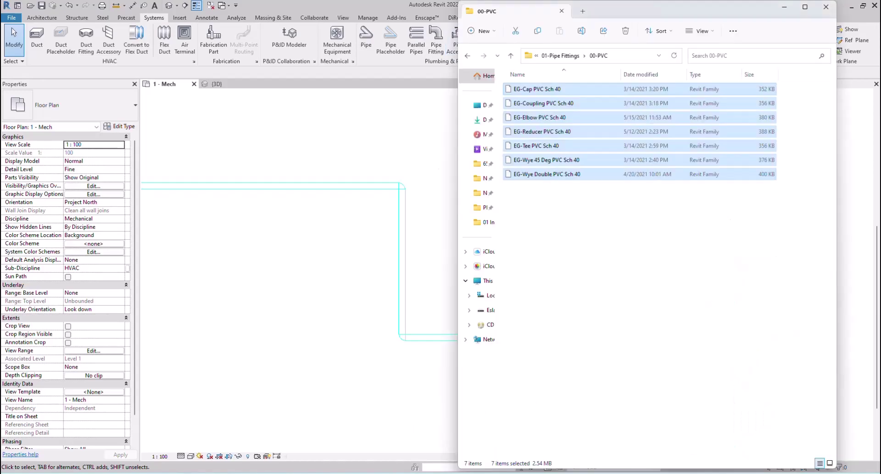
{"action": "left_click", "coordinate": [562, 58]}
{"action": "left_click", "coordinate": [552, 56]}
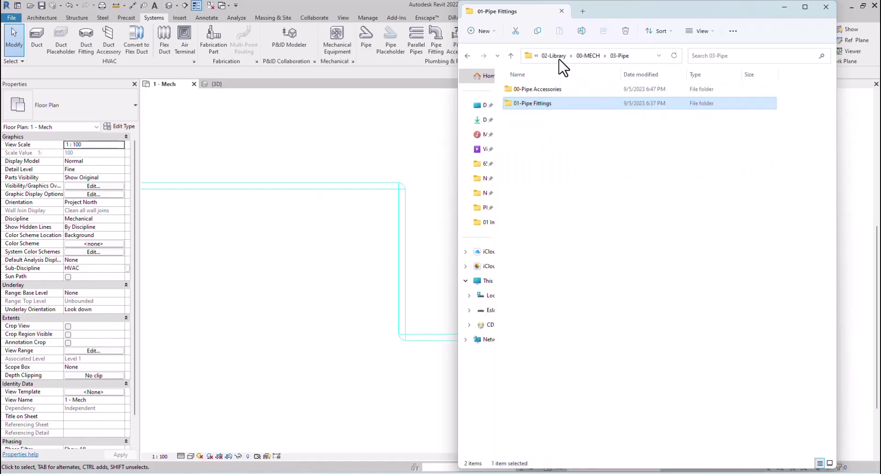
{"action": "double_click", "coordinate": [523, 89]}
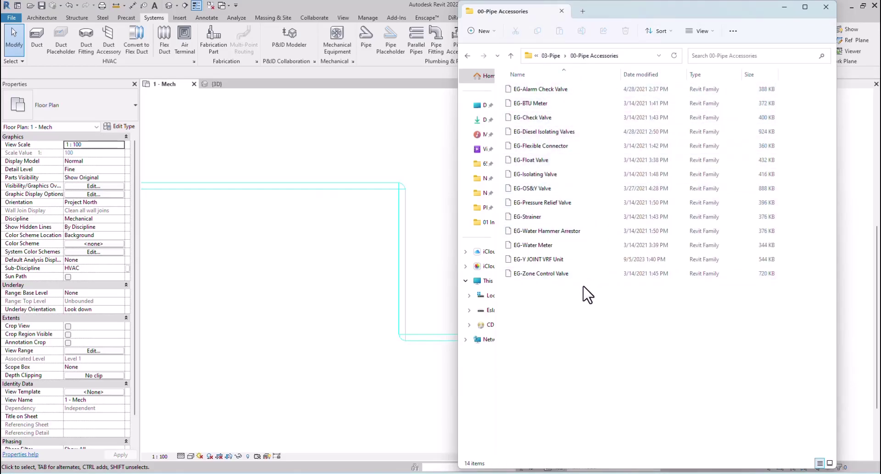
{"action": "left_click_drag", "start_coordinate": [580, 294], "coordinate": [538, 84]}
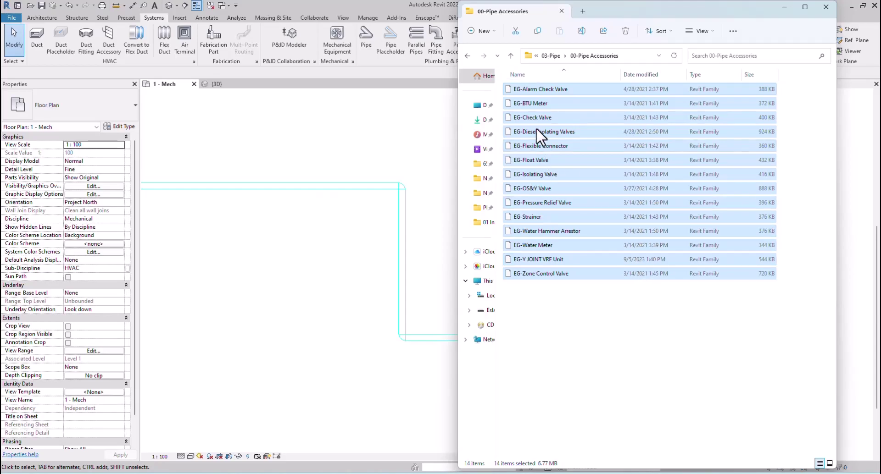
{"action": "left_click_drag", "start_coordinate": [530, 88], "coordinate": [320, 269]}
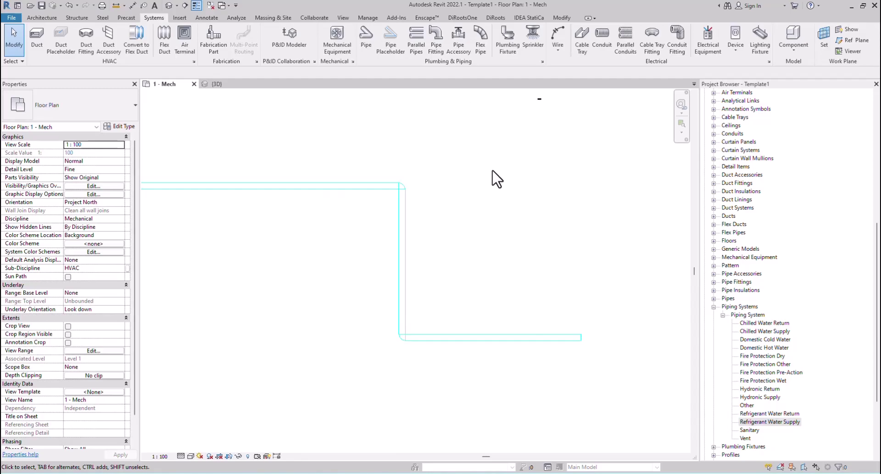
Draw a straight horizontal 150 mm HVP pipe below the first run, then cancel drawing
{"action": "scroll", "coordinate": [514, 180], "scroll_direction": "down", "scroll_amount": 5}
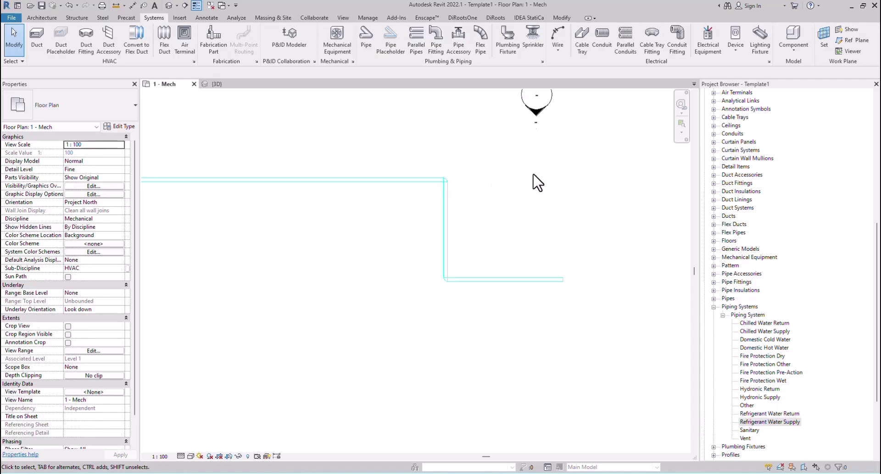
{"action": "middle_click_drag", "start_coordinate": [564, 173], "coordinate": [491, 132]}
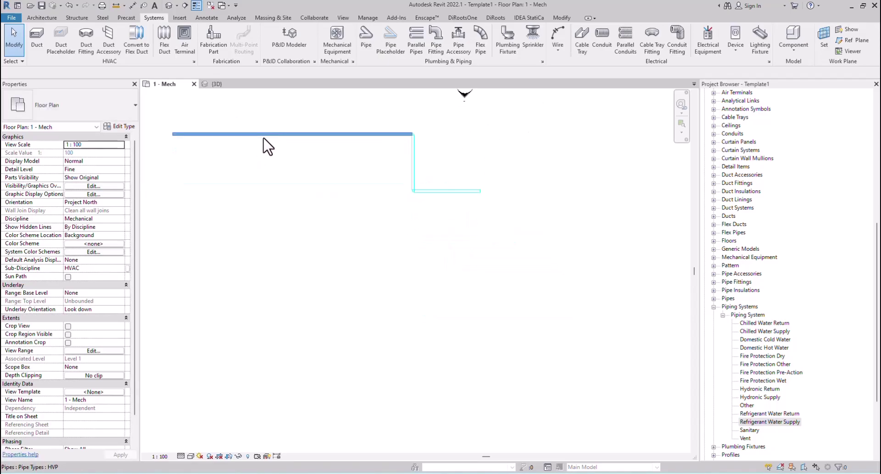
{"action": "left_click", "coordinate": [362, 133]}
{"action": "key", "text": "p"}
{"action": "key", "text": "i"}
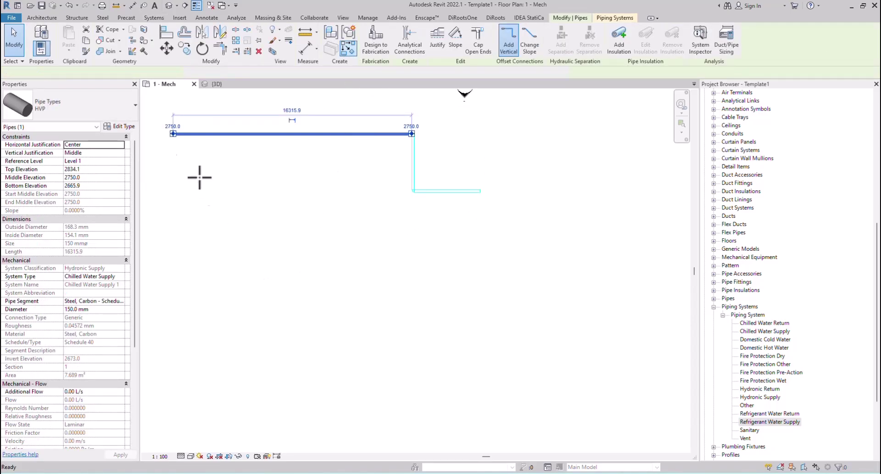
{"action": "left_click", "coordinate": [266, 290]}
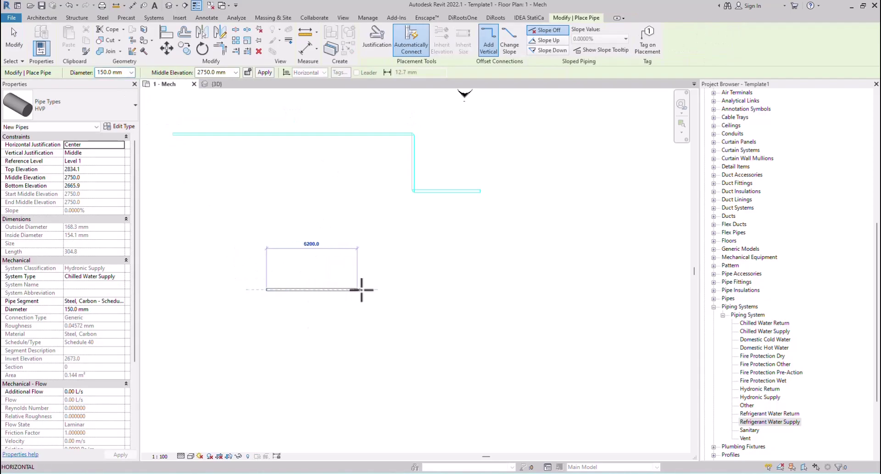
{"action": "left_click", "coordinate": [397, 289]}
{"action": "right_click", "coordinate": [439, 252]}
{"action": "left_click", "coordinate": [464, 259]}
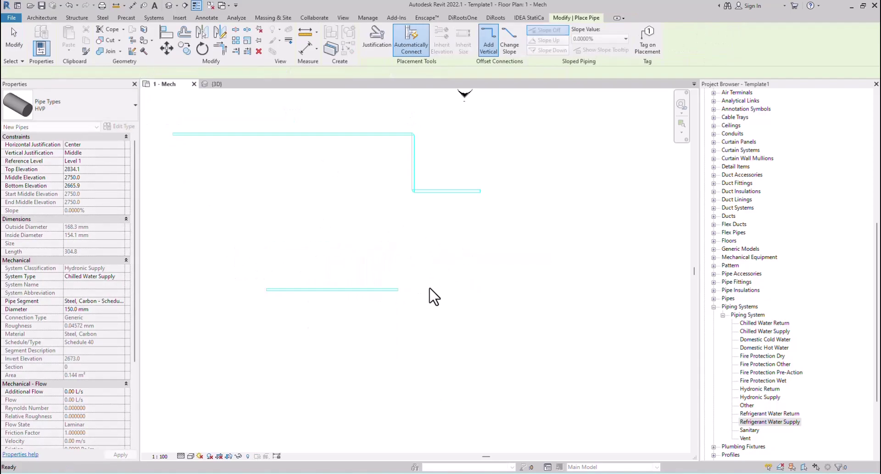
{"action": "scroll", "coordinate": [428, 295], "scroll_direction": "up", "scroll_amount": 3}
Place an EG-Y JOINT VRF Unit : Y Joint accessory near the HVP pipe's end
{"action": "left_click", "coordinate": [16, 41]}
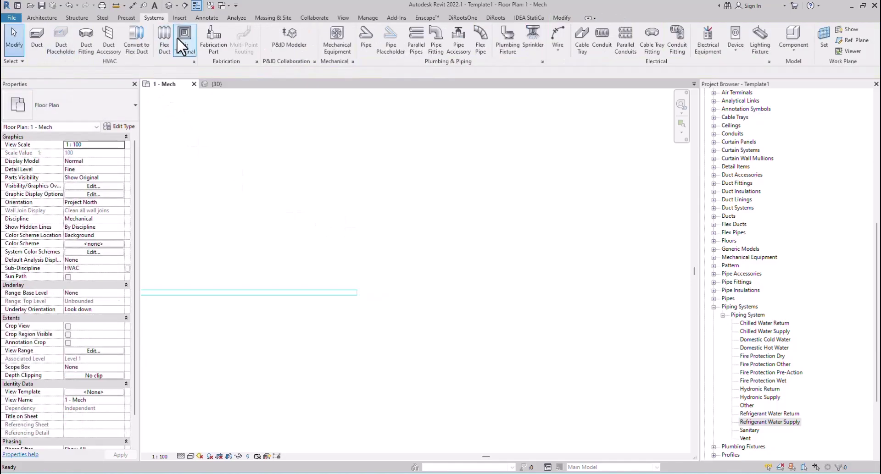
{"action": "left_click", "coordinate": [453, 46]}
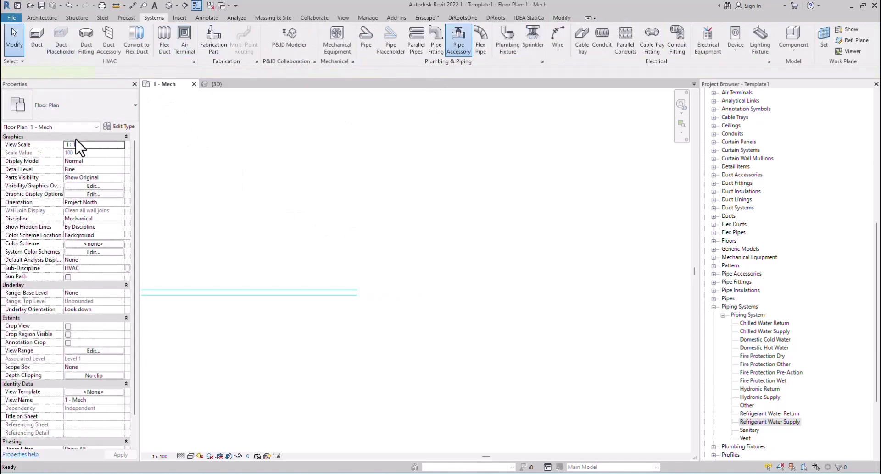
{"action": "left_click", "coordinate": [62, 109]}
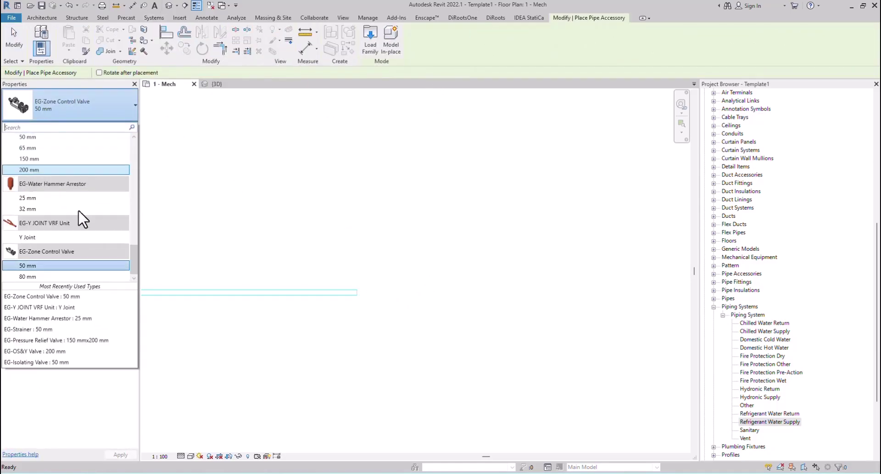
{"action": "left_click", "coordinate": [35, 238]}
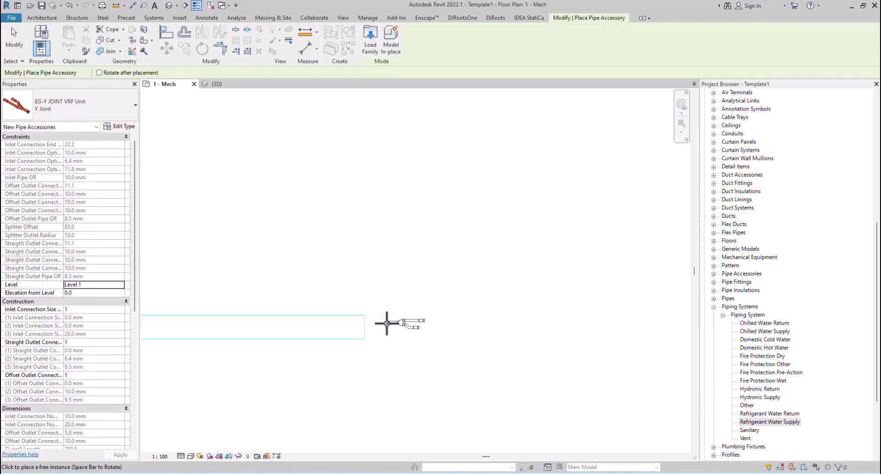
{"action": "right_click", "coordinate": [450, 249]}
{"action": "left_click", "coordinate": [398, 326]}
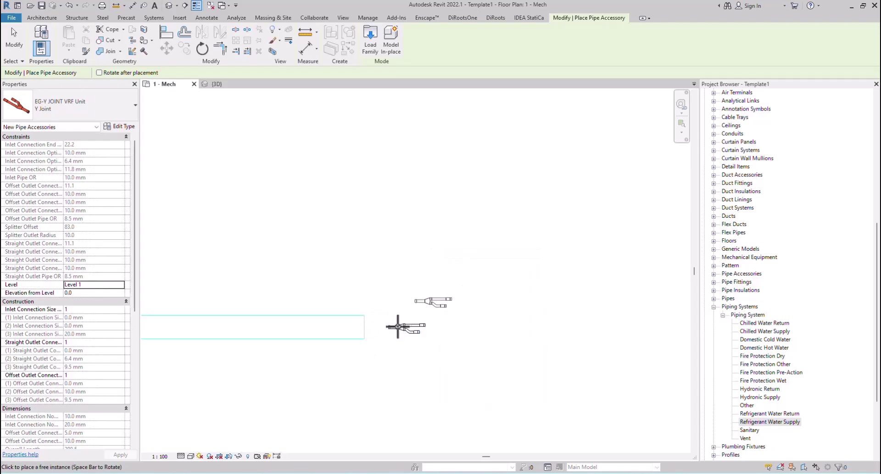
{"action": "scroll", "coordinate": [398, 327], "scroll_direction": "up", "scroll_amount": 3}
{"action": "key", "text": "Escape"}
{"action": "key", "text": "Escape"}
Draw a pipe from the Y-joint inlet to the existing pipe, triggering a missing-transition warning
{"action": "left_click", "coordinate": [381, 336]}
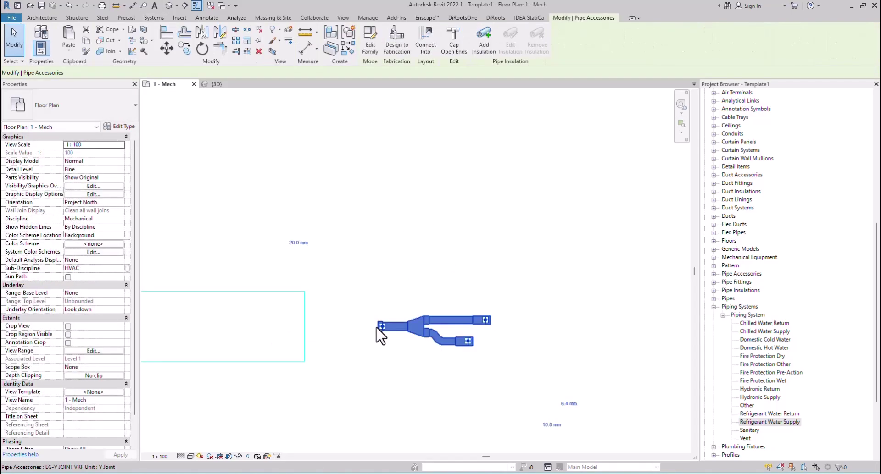
{"action": "right_click", "coordinate": [380, 336]}
{"action": "key", "text": "Escape"}
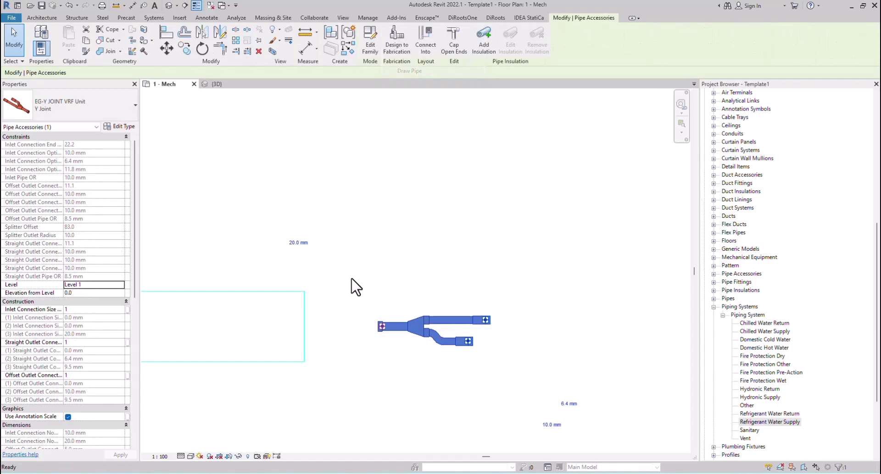
{"action": "left_click", "coordinate": [382, 326]}
{"action": "left_click", "coordinate": [305, 326]}
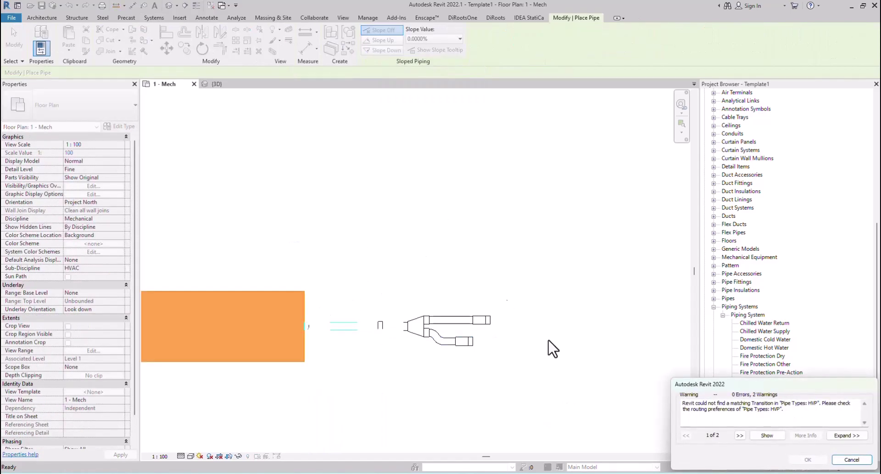
Dismiss the transition warning, discard the failed pipe, and set the pipe diameter to 20 mm
{"action": "left_click", "coordinate": [853, 460]}
{"action": "right_click", "coordinate": [501, 230]}
{"action": "left_click", "coordinate": [520, 237]}
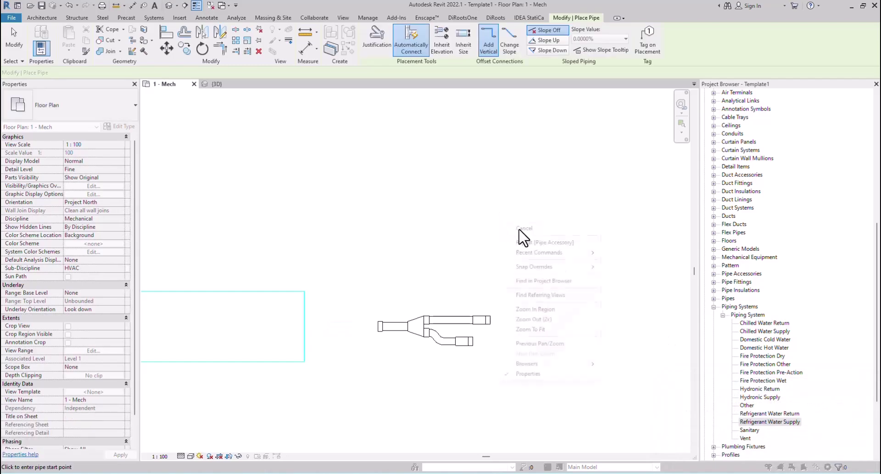
{"action": "left_click", "coordinate": [377, 336]}
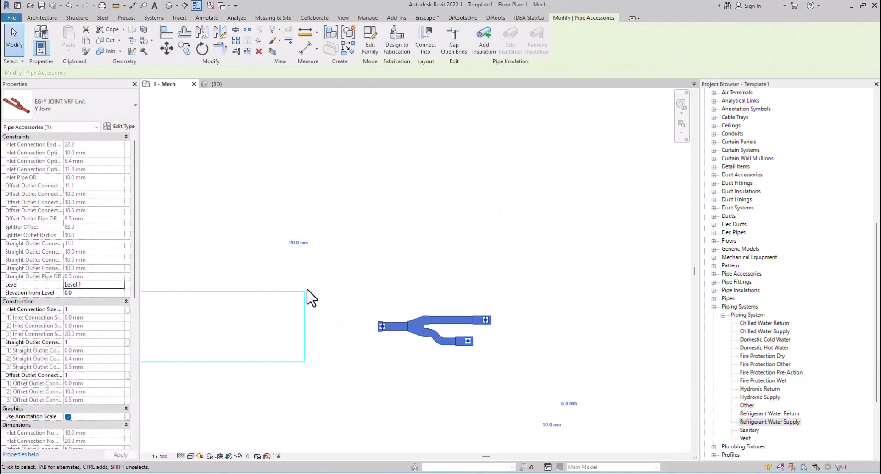
{"action": "left_click", "coordinate": [117, 72]}
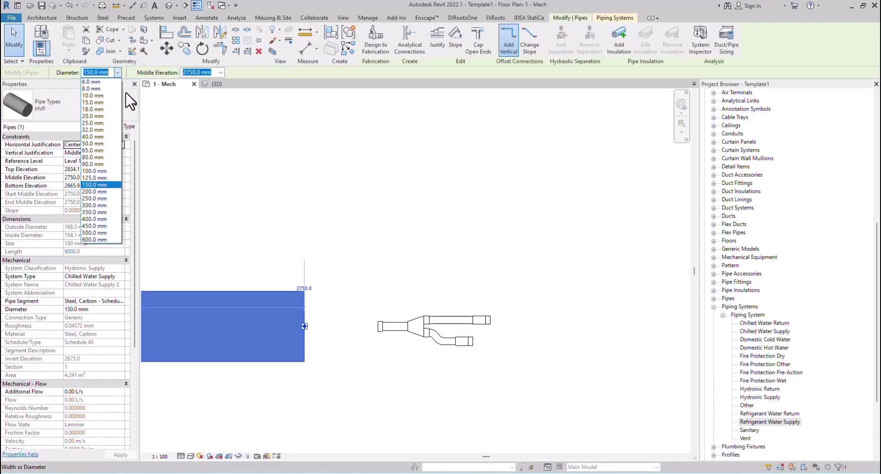
{"action": "left_click", "coordinate": [92, 116]}
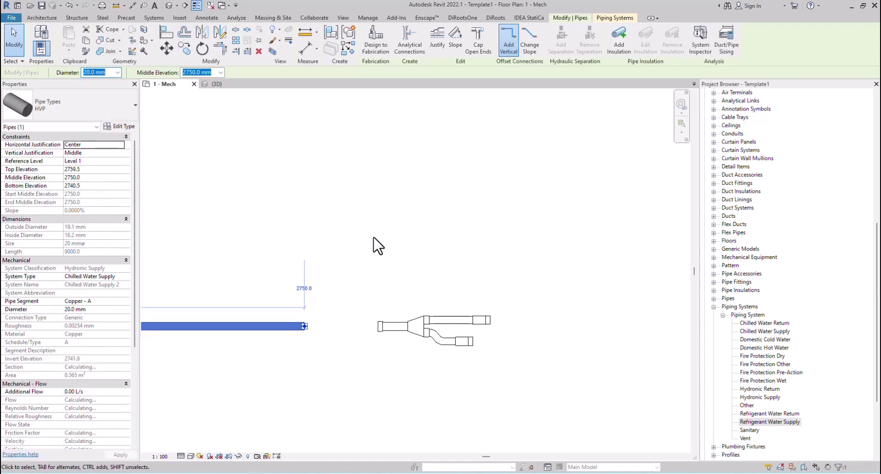
Drag the left 20 mm Copper - A pipe's end onto the Y-joint inlet
{"action": "left_click", "coordinate": [375, 316]}
{"action": "left_click", "coordinate": [380, 331]}
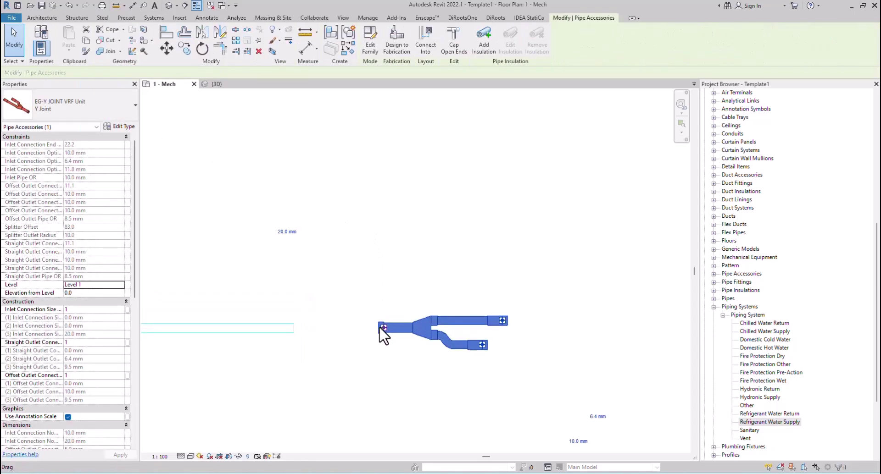
{"action": "left_click", "coordinate": [295, 332]}
{"action": "left_click_drag", "start_coordinate": [294, 328], "coordinate": [379, 329]}
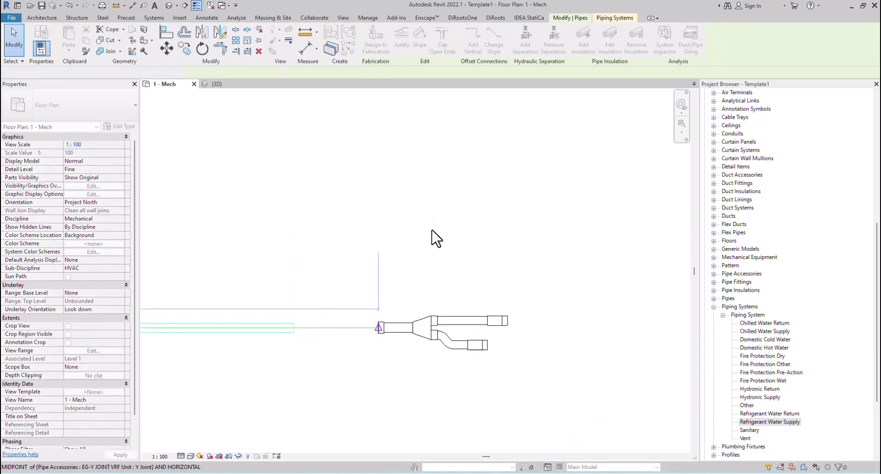
{"action": "key", "text": "Escape"}
{"action": "scroll", "coordinate": [472, 219], "scroll_direction": "down", "scroll_amount": 2}
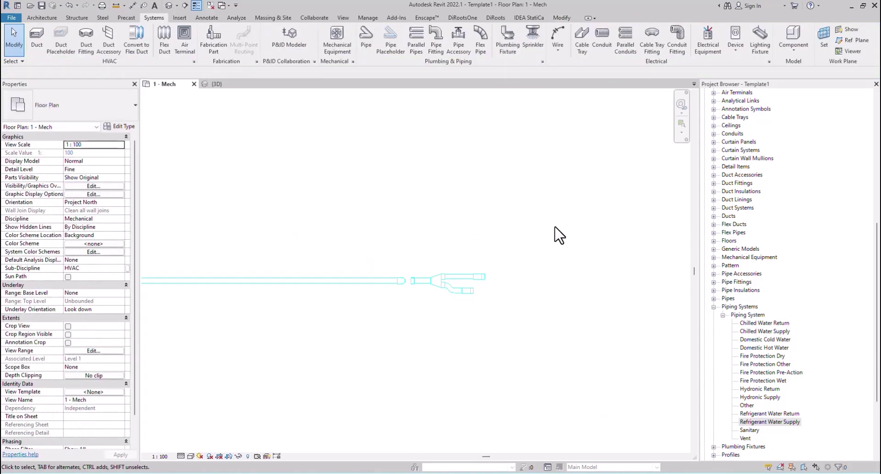
{"action": "middle_click_drag", "start_coordinate": [559, 235], "coordinate": [461, 226]}
Select the left 20 mm pipe and start a matching pipe with Create Similar
{"action": "left_click", "coordinate": [231, 270]}
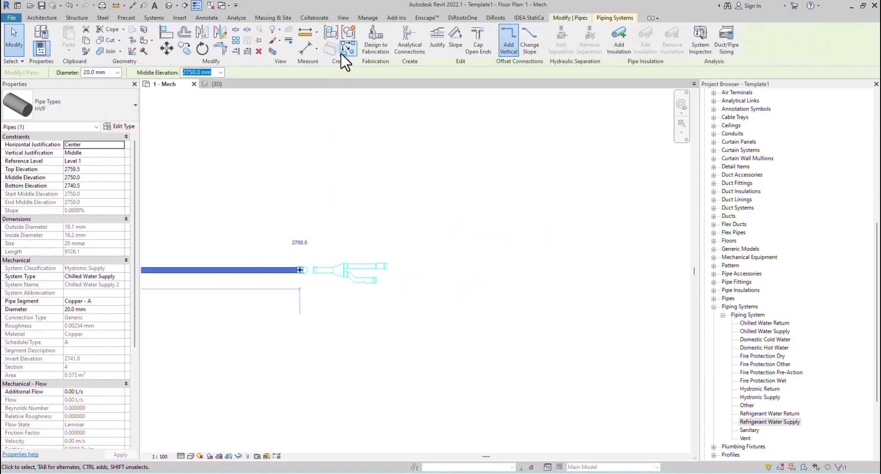
{"action": "left_click", "coordinate": [340, 52]}
{"action": "scroll", "coordinate": [413, 276], "scroll_direction": "up", "scroll_amount": 2}
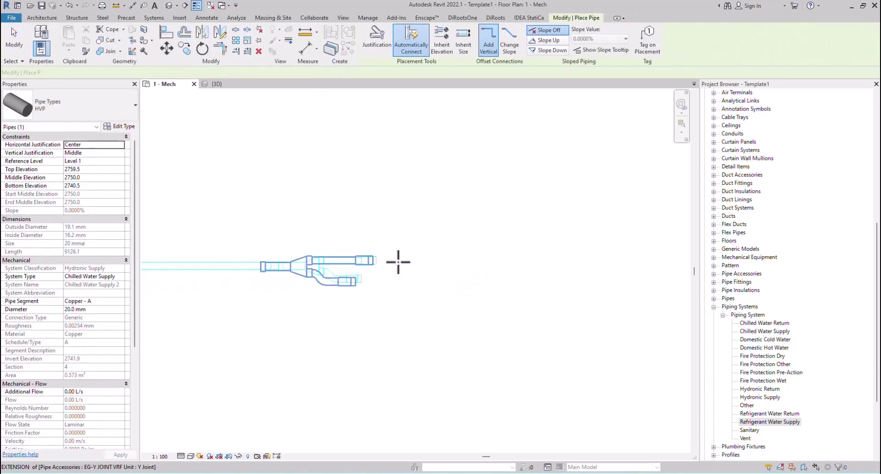
Draw an 8 mm pipe off the Y-joint's straight outlet, then stop drawing pipes
{"action": "right_click", "coordinate": [432, 212]}
{"action": "left_click", "coordinate": [433, 205]}
{"action": "right_click", "coordinate": [448, 192]}
{"action": "left_click", "coordinate": [459, 195]}
{"action": "left_click", "coordinate": [367, 260]}
{"action": "right_click", "coordinate": [371, 261]}
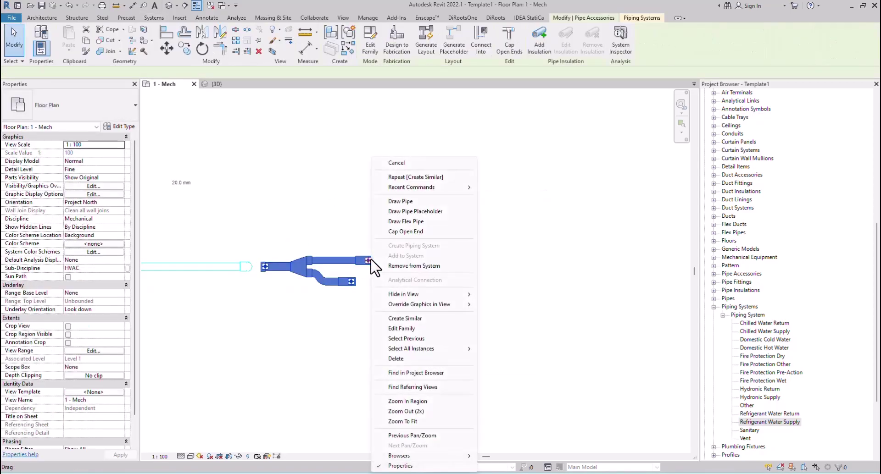
{"action": "left_click", "coordinate": [400, 200]}
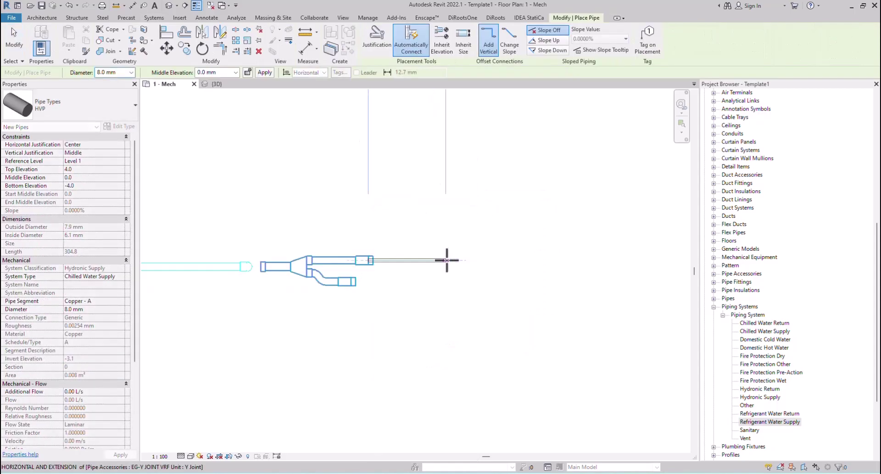
{"action": "right_click", "coordinate": [500, 207]}
{"action": "left_click", "coordinate": [523, 214]}
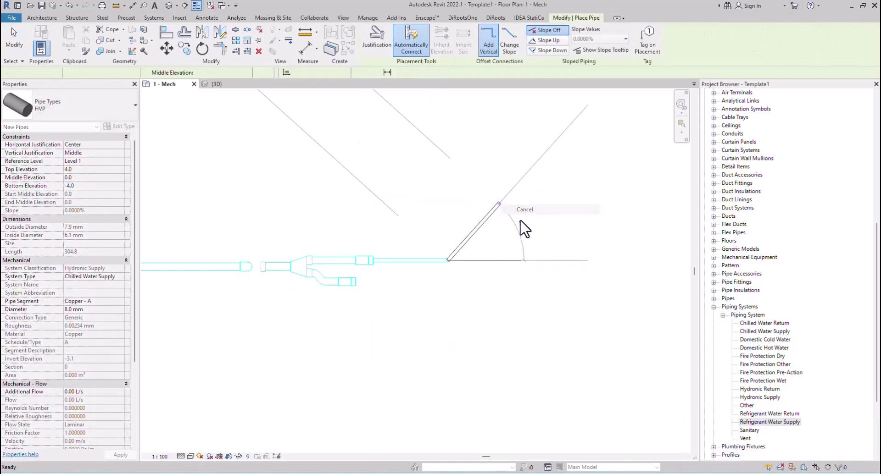
{"action": "right_click", "coordinate": [425, 209]}
{"action": "left_click", "coordinate": [347, 284]}
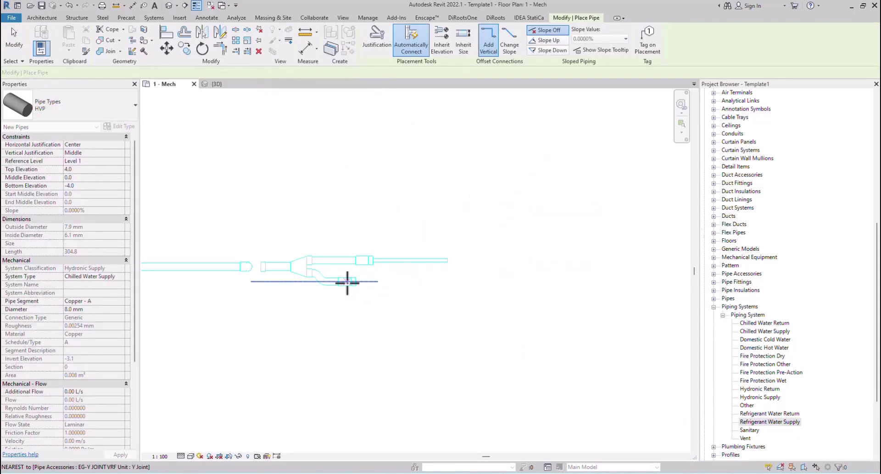
{"action": "right_click", "coordinate": [391, 232]}
{"action": "left_click", "coordinate": [416, 238]}
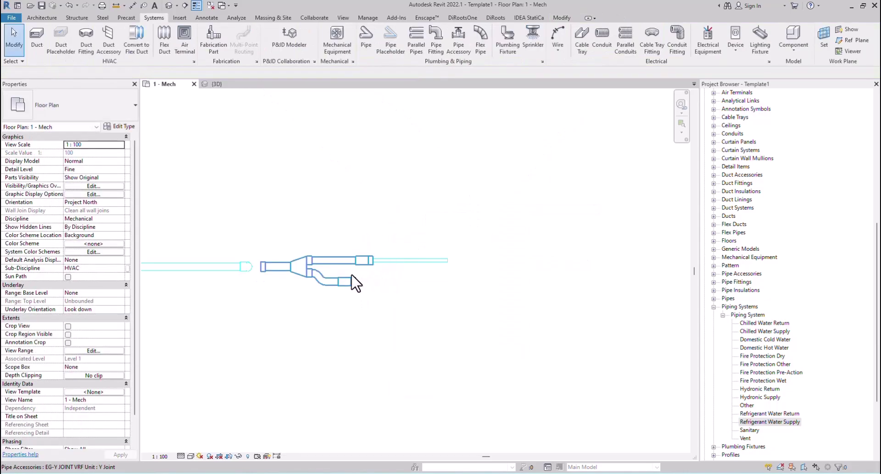
Box-select the Y-joint with all test pipes and fittings and delete them
{"action": "left_click", "coordinate": [351, 277]}
{"action": "middle_click_drag", "start_coordinate": [355, 359], "coordinate": [436, 305]}
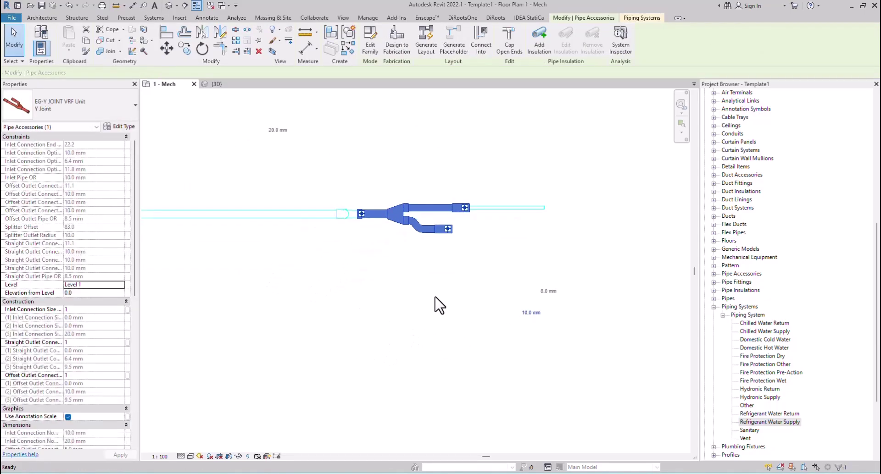
{"action": "scroll", "coordinate": [437, 305], "scroll_direction": "down", "scroll_amount": 2}
{"action": "left_click", "coordinate": [559, 213]}
{"action": "left_click_drag", "start_coordinate": [555, 204], "coordinate": [256, 335]}
{"action": "key", "text": "Delete"}
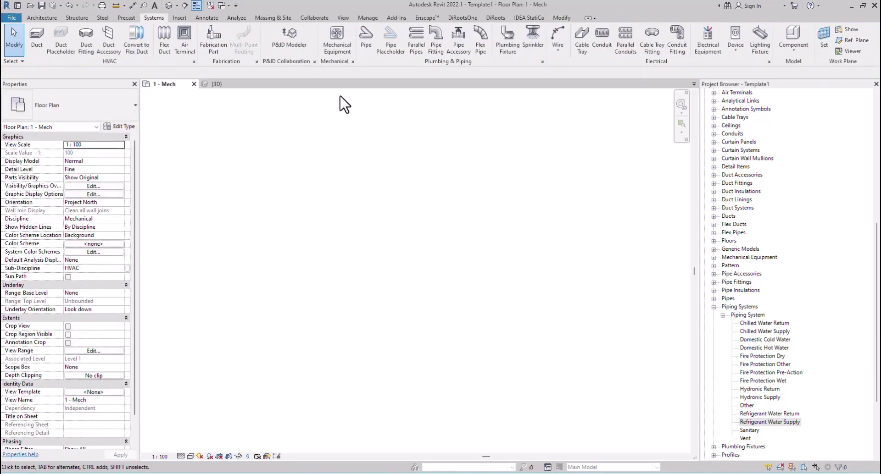
{"action": "left_click", "coordinate": [456, 38]}
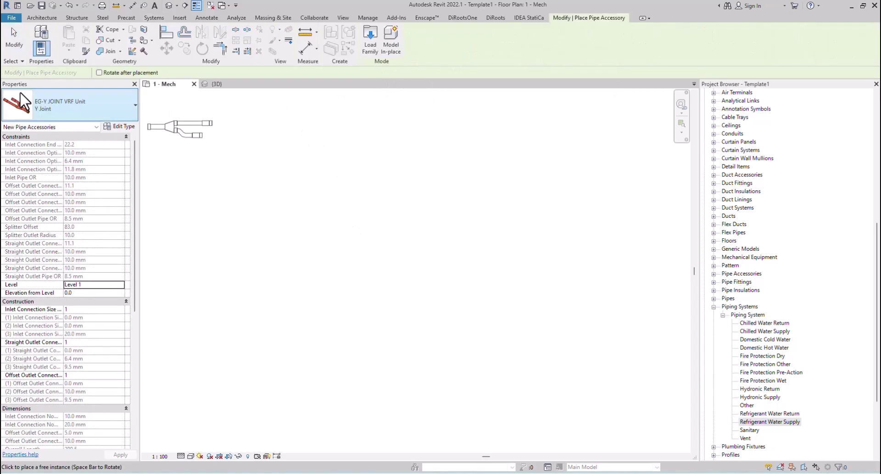
{"action": "left_click", "coordinate": [59, 108]}
{"action": "scroll", "coordinate": [76, 255], "scroll_direction": "up", "scroll_amount": 5}
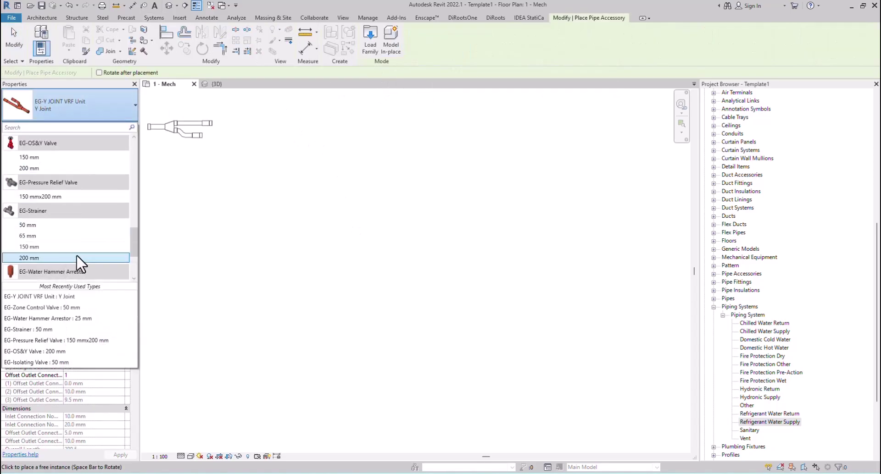
{"action": "scroll", "coordinate": [78, 264], "scroll_direction": "up", "scroll_amount": 5}
{"action": "scroll", "coordinate": [76, 254], "scroll_direction": "up", "scroll_amount": 3}
{"action": "scroll", "coordinate": [76, 254], "scroll_direction": "up", "scroll_amount": 2}
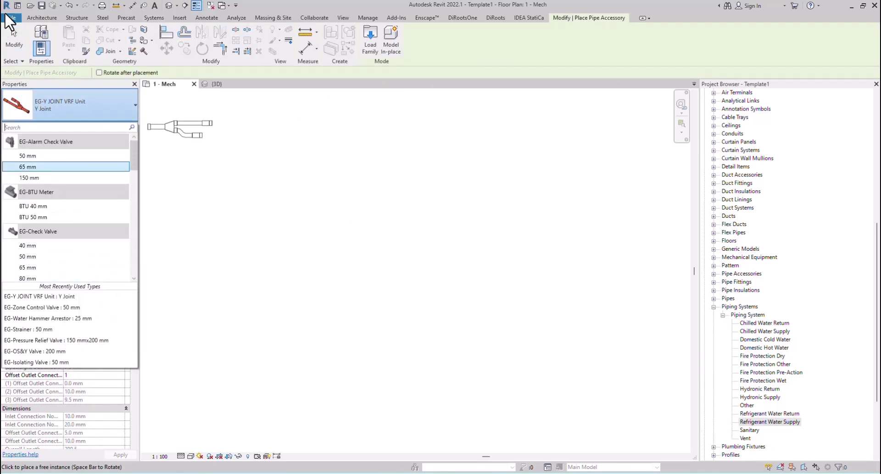
{"action": "left_click", "coordinate": [18, 42]}
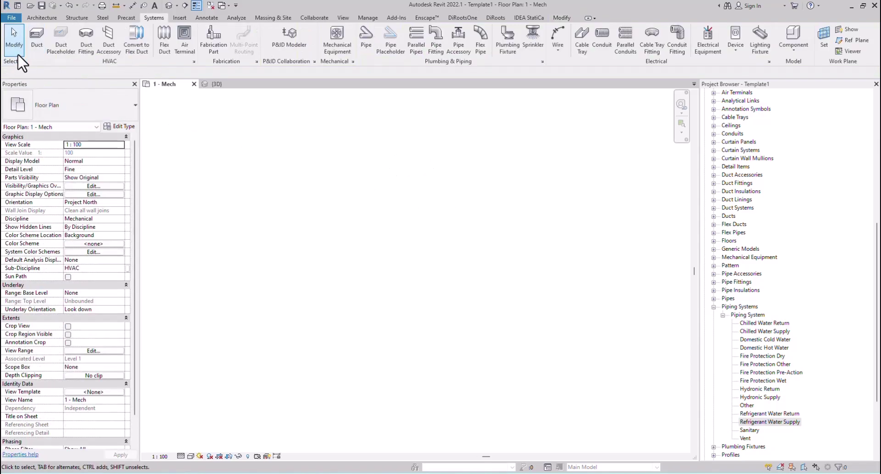